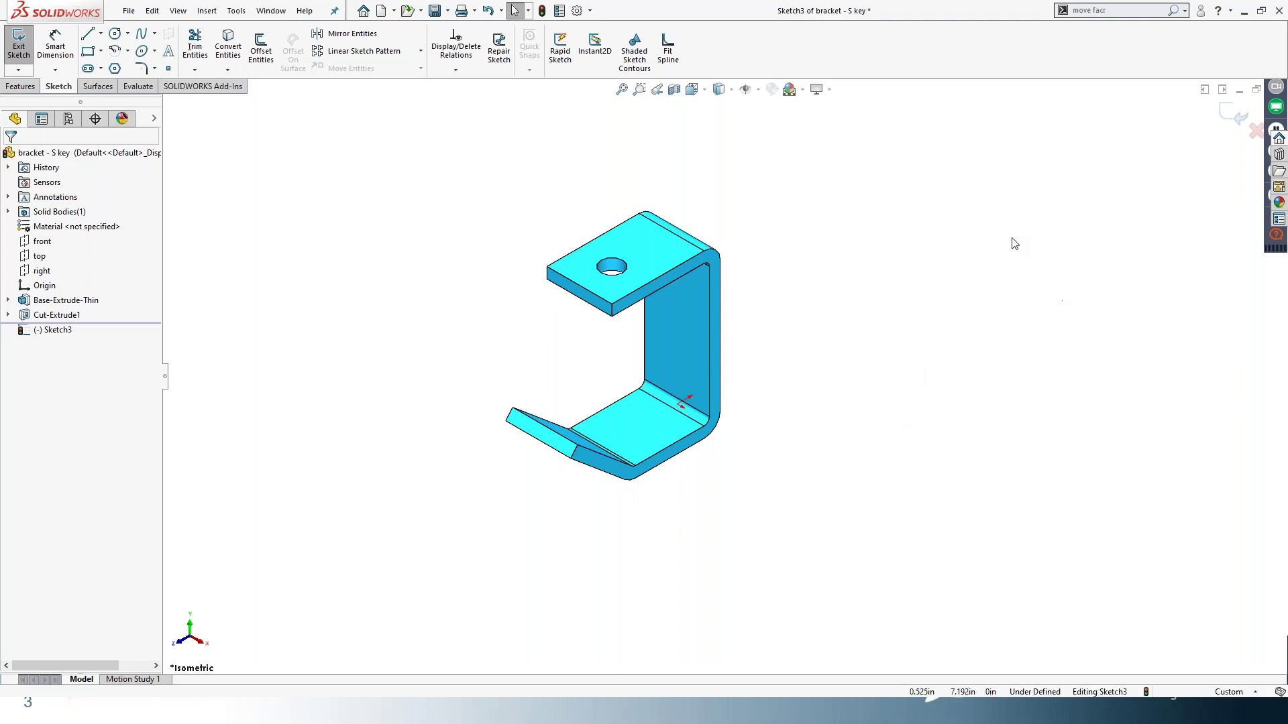
# Open the mouse gesture settings of the interface customization
pyautogui.click(589, 10)
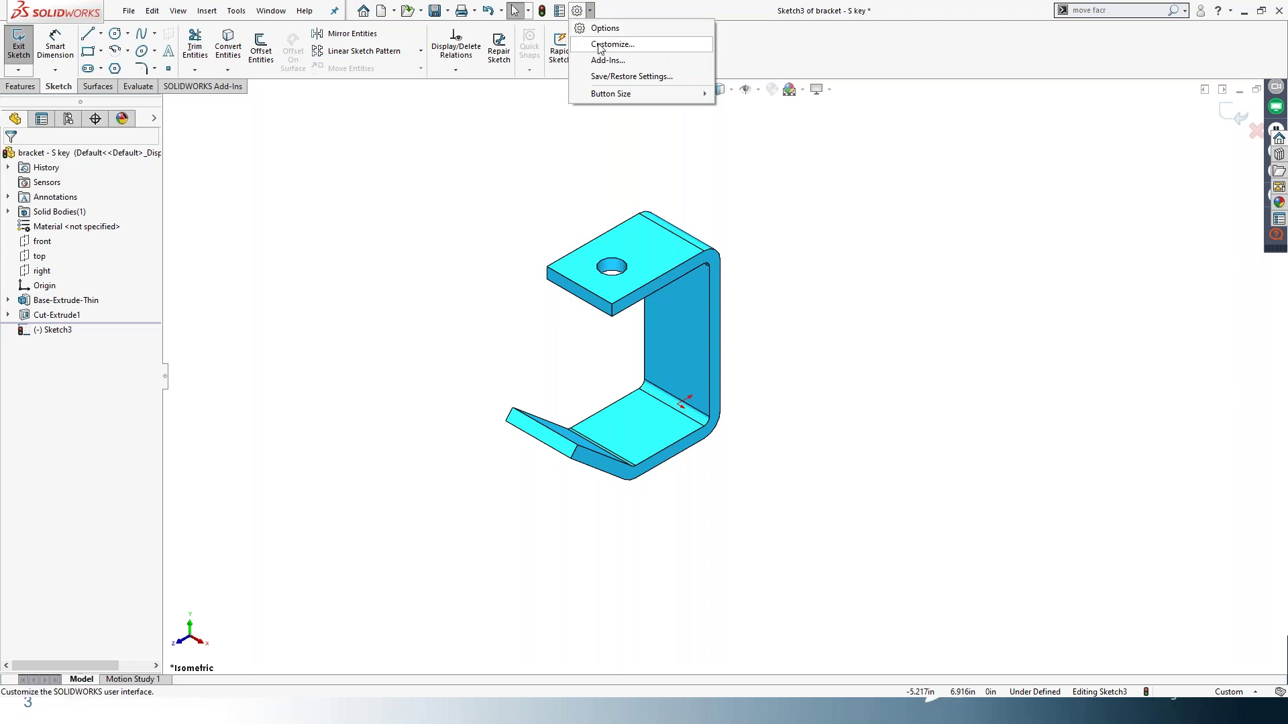
pyautogui.click(601, 45)
pyautogui.click(571, 182)
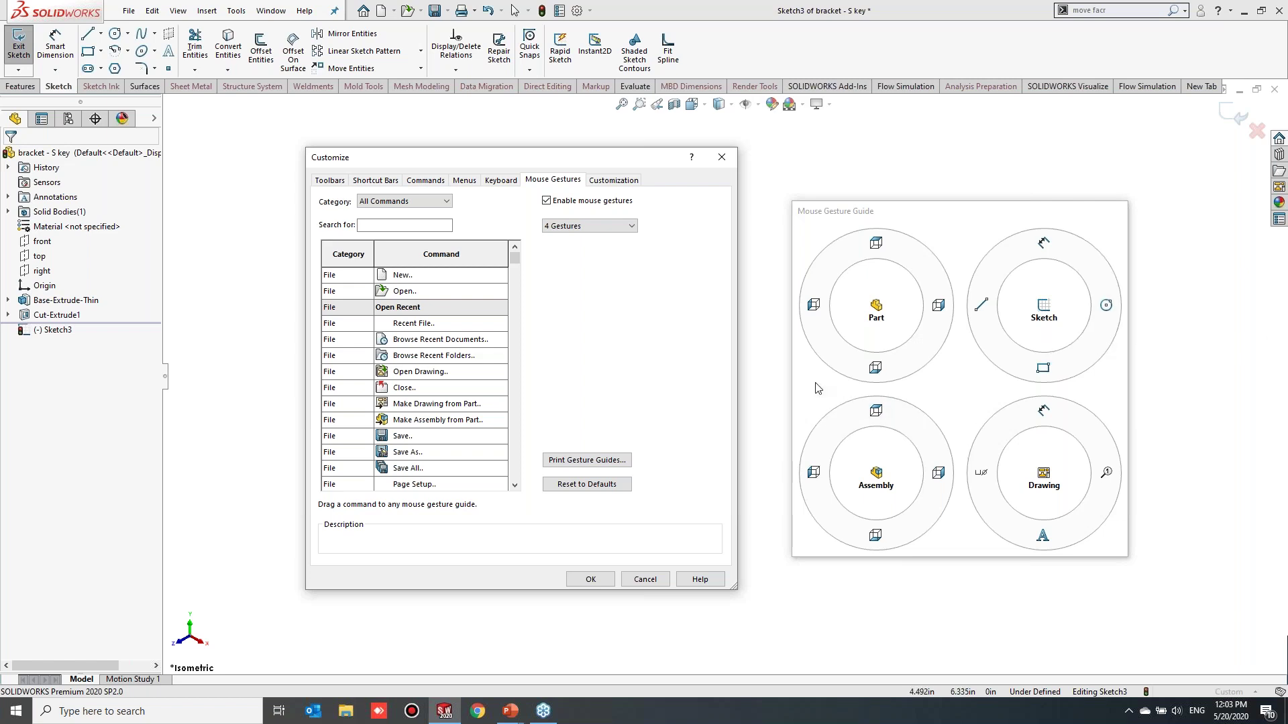
# Try the 2 Gestures (Vertical) and 12 Gestures layouts for mouse gestures and return to 4 Gestures
pyautogui.click(601, 227)
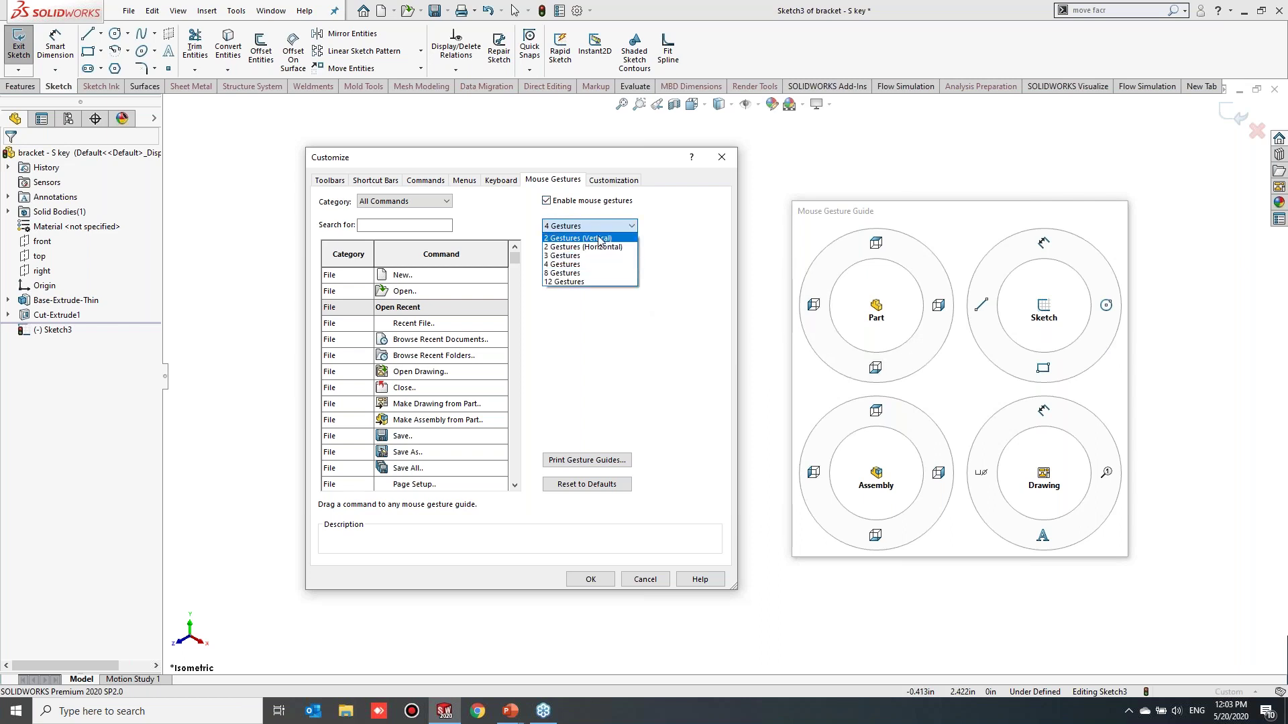
pyautogui.click(599, 239)
pyautogui.click(634, 226)
pyautogui.click(584, 289)
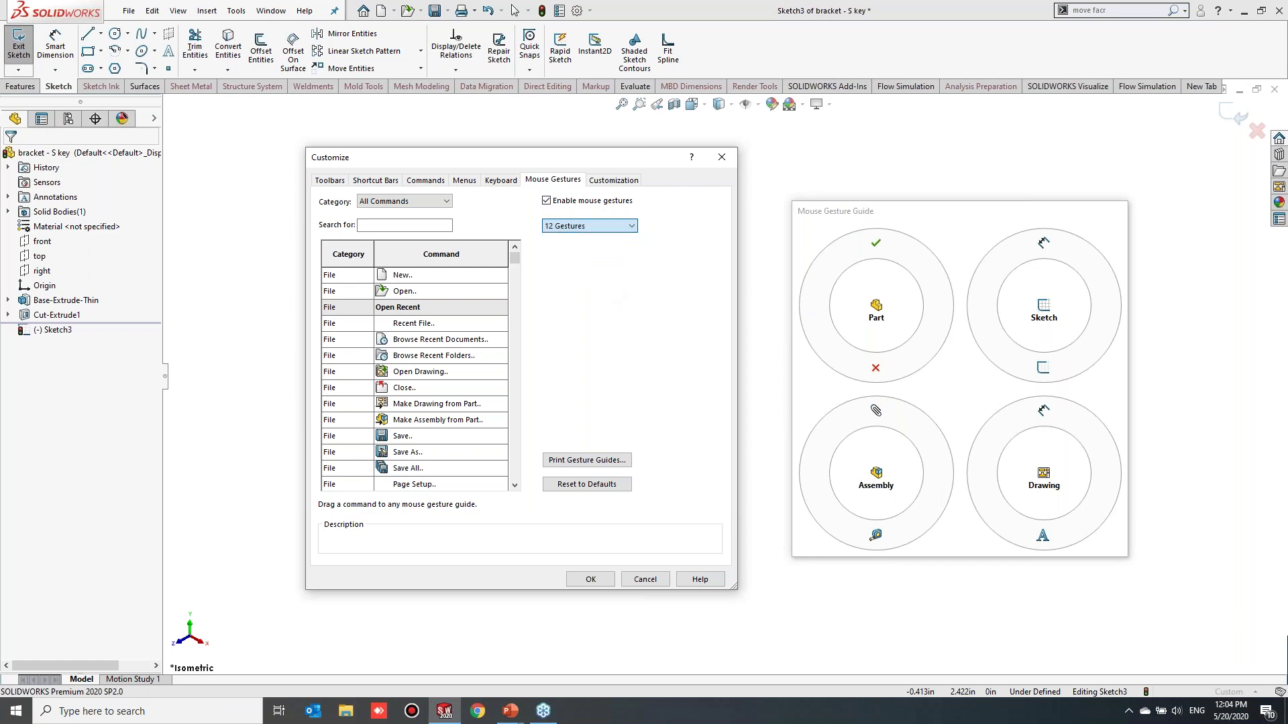
pyautogui.click(631, 228)
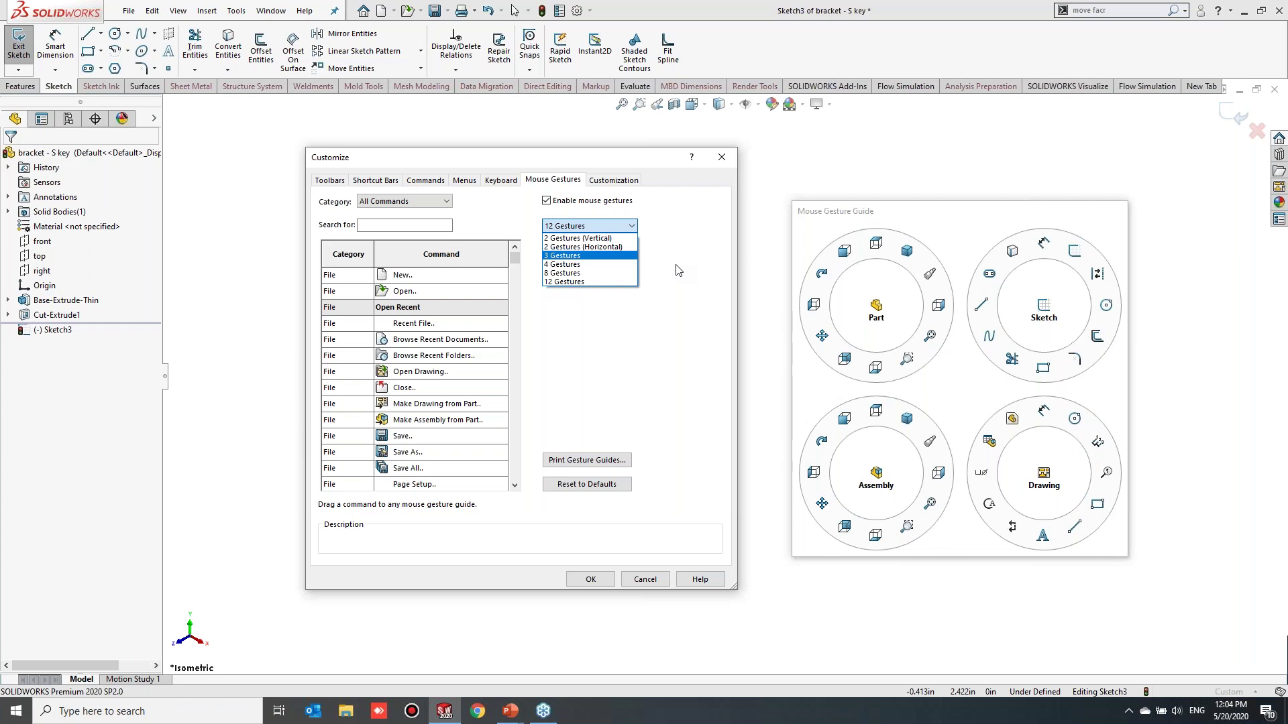
pyautogui.click(621, 265)
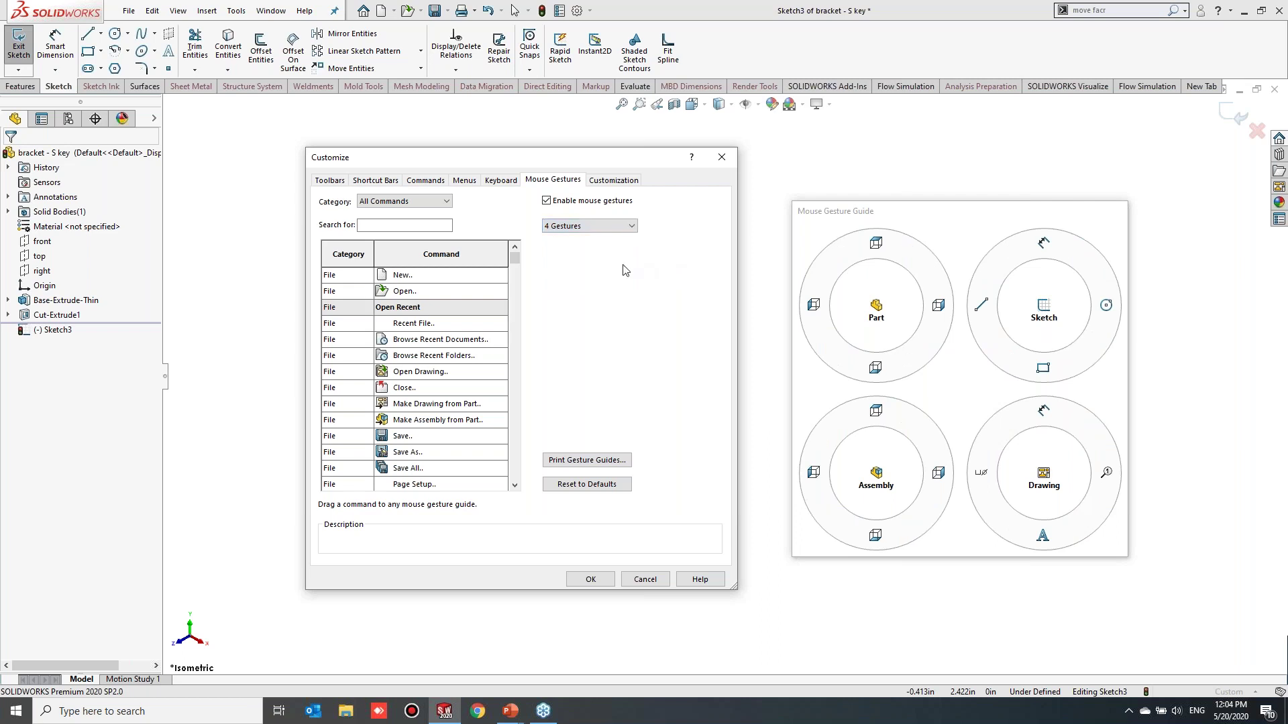
pyautogui.click(629, 228)
pyautogui.click(629, 229)
# Search the commands for "trim" and assign the Sketch Tools Trim command to the bottom slot of the Sketch gesture wheel
pyautogui.click(386, 223)
pyautogui.write('tri')
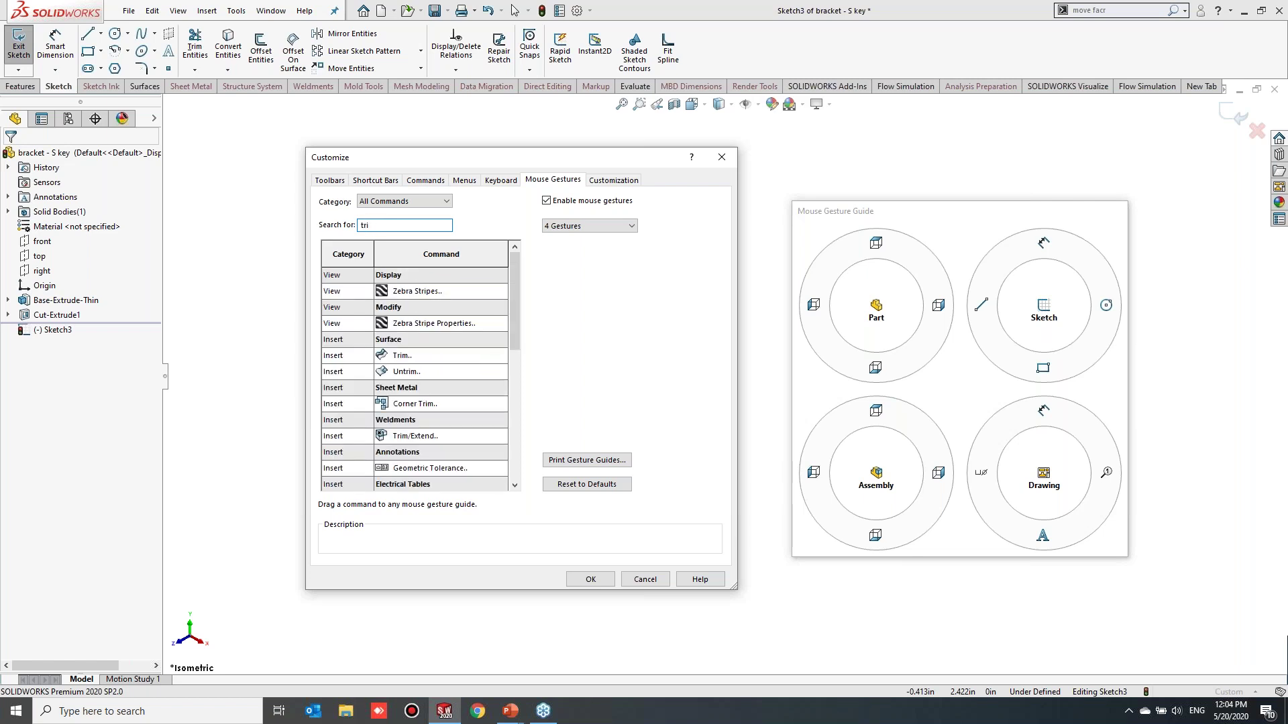
pyautogui.write('m')
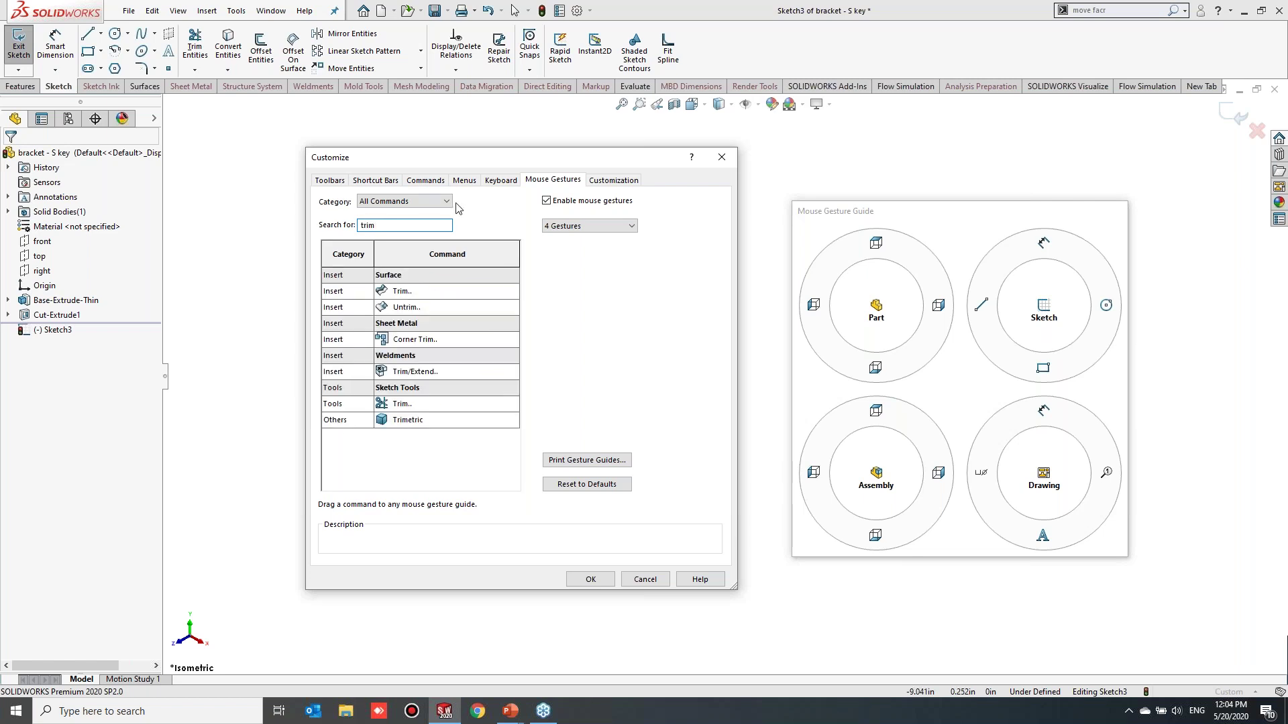
pyautogui.moveTo(391, 406)
pyautogui.mouseDown()
pyautogui.moveTo(904, 456)
pyautogui.moveTo(1043, 367)
pyautogui.mouseUp()
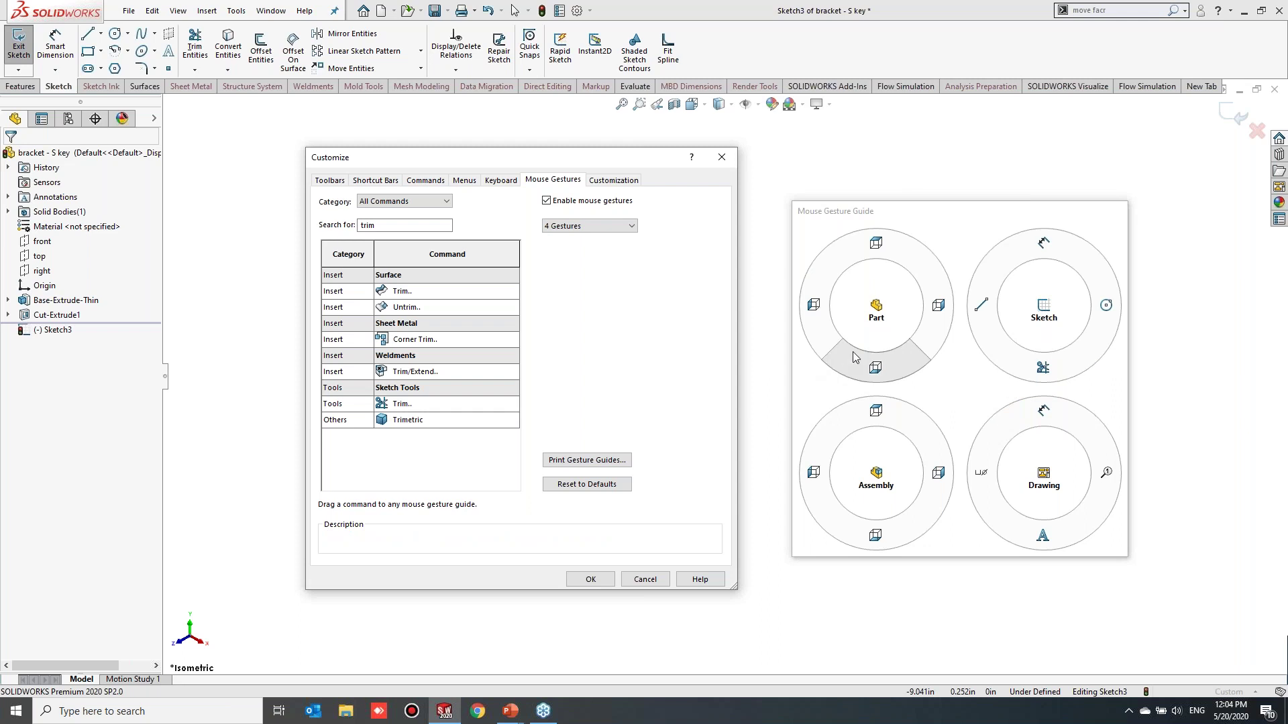
# Search the commands for "del", assign the Face Delete command to the left slot of the Part gesture wheel, and apply the customization
pyautogui.click(428, 226)
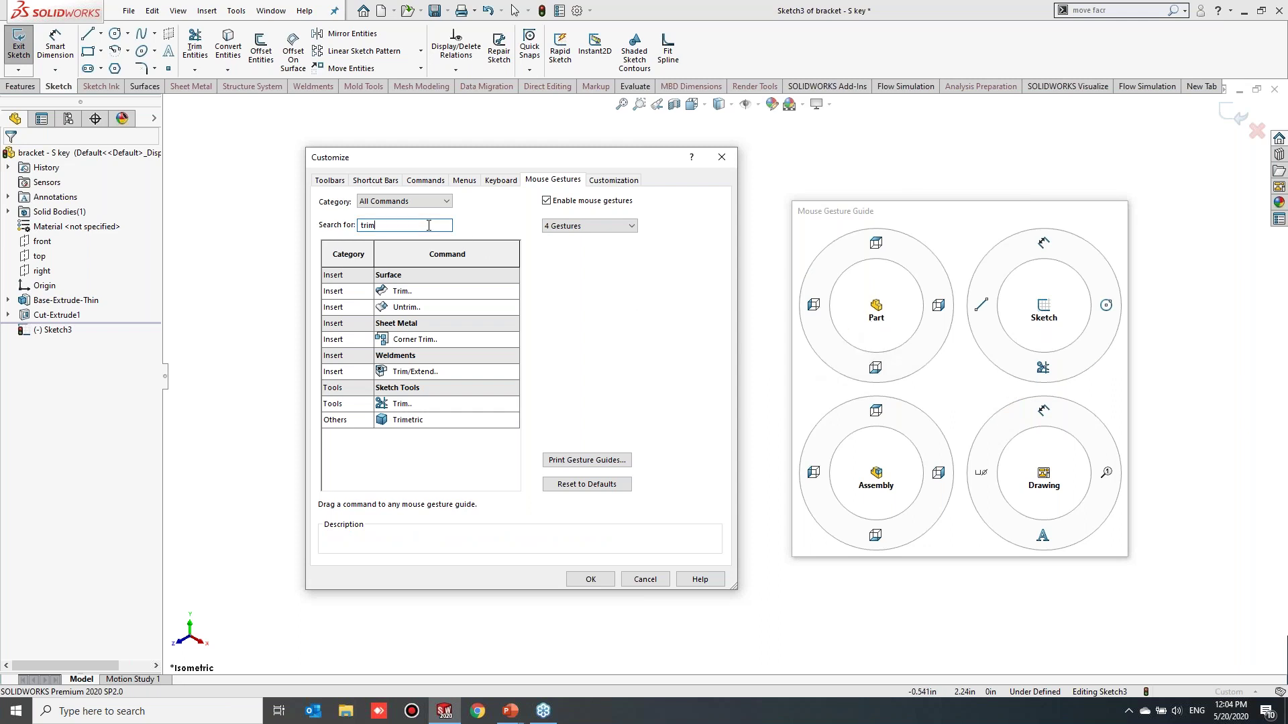
pyautogui.press('BackSpace')
pyautogui.press('BackSpace')
pyautogui.press('BackSpace')
pyautogui.press('BackSpace')
pyautogui.write('dek')
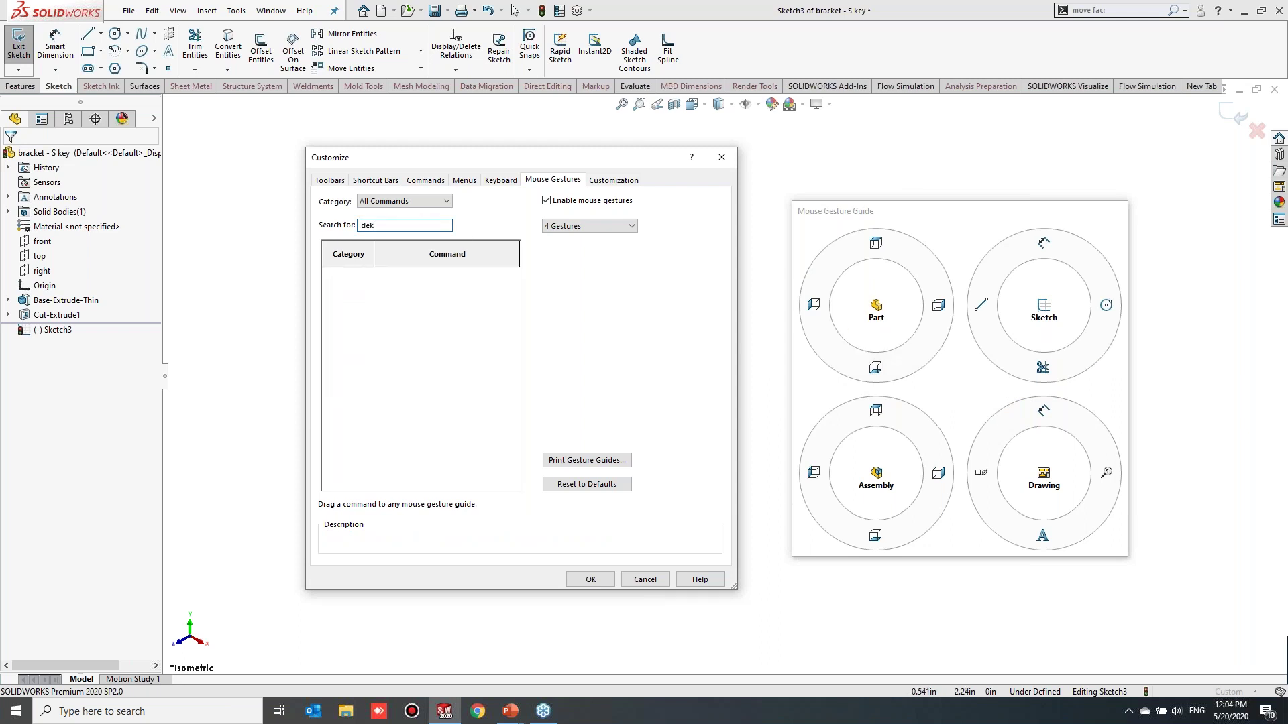
pyautogui.press('BackSpace')
pyautogui.write('l')
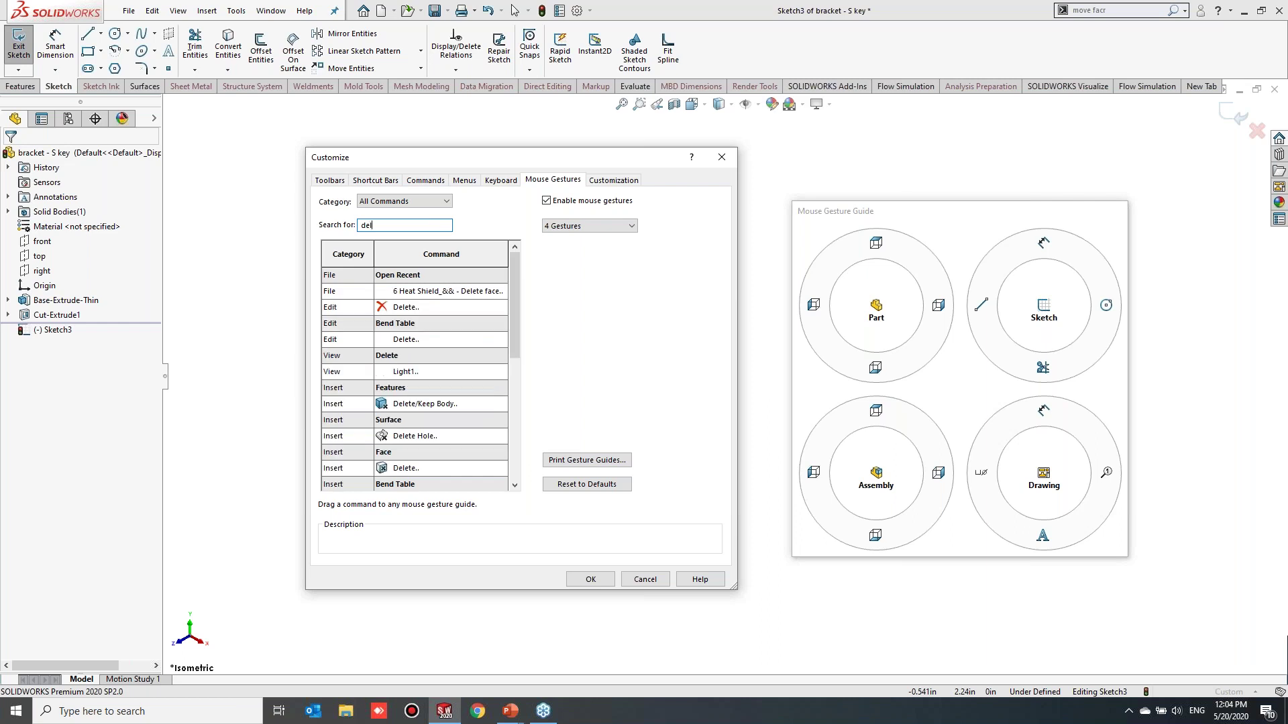
pyautogui.moveTo(396, 469); pyautogui.dragTo(801, 308)
pyautogui.click(590, 579)
# Try out the mouse gesture wheel and bring up the sketch shortcut bar beside the bracket
pyautogui.moveTo(856, 448)
pyautogui.mouseDown(button='right')
pyautogui.moveTo(864, 411)
pyautogui.moveTo(864, 468)
pyautogui.mouseUp(button='right')
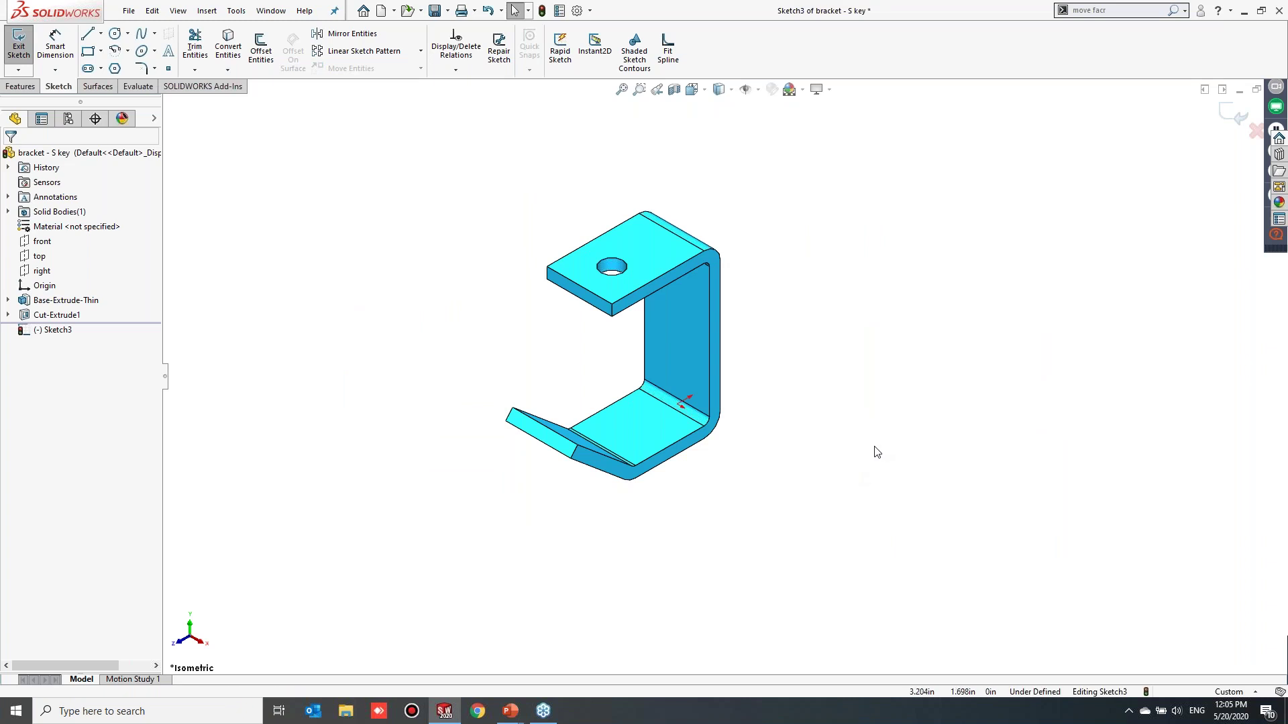
pyautogui.scroll(1, 831, 442)
pyautogui.scroll(-2, 828, 443)
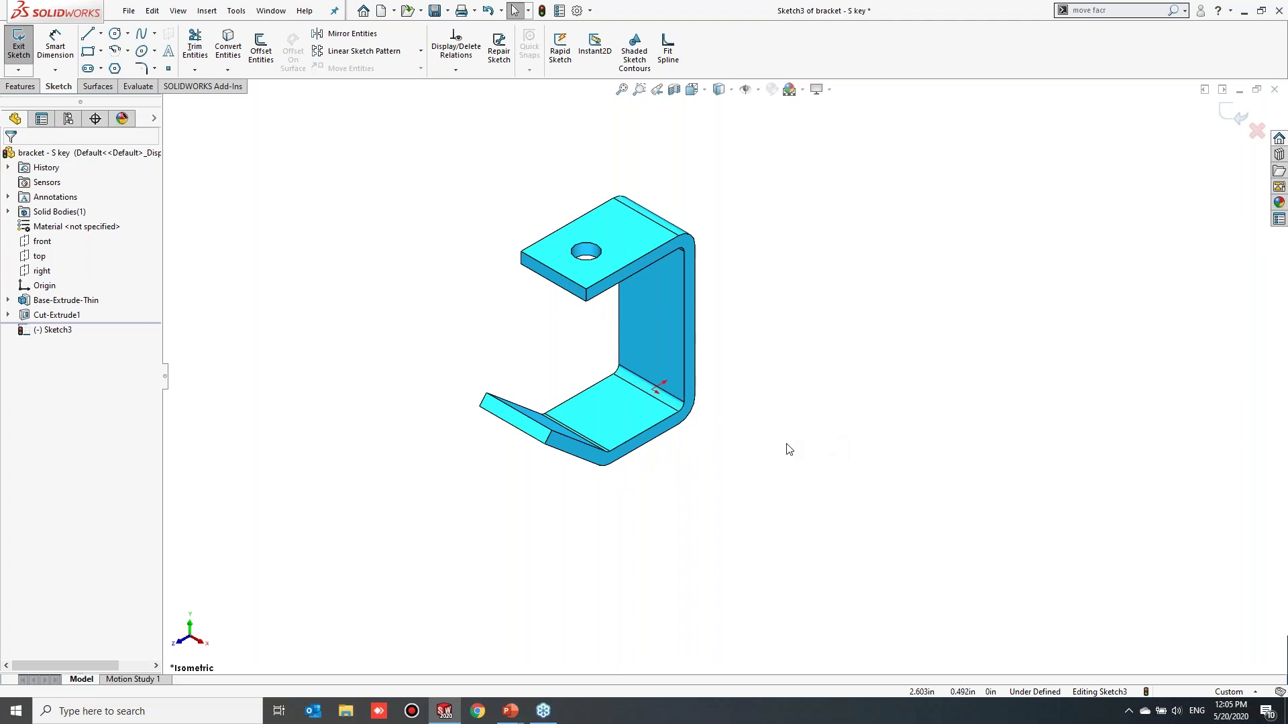
pyautogui.scroll(1, 784, 448)
pyautogui.scroll(-1, 785, 448)
pyautogui.scroll(1, 775, 436)
pyautogui.scroll(-1, 741, 389)
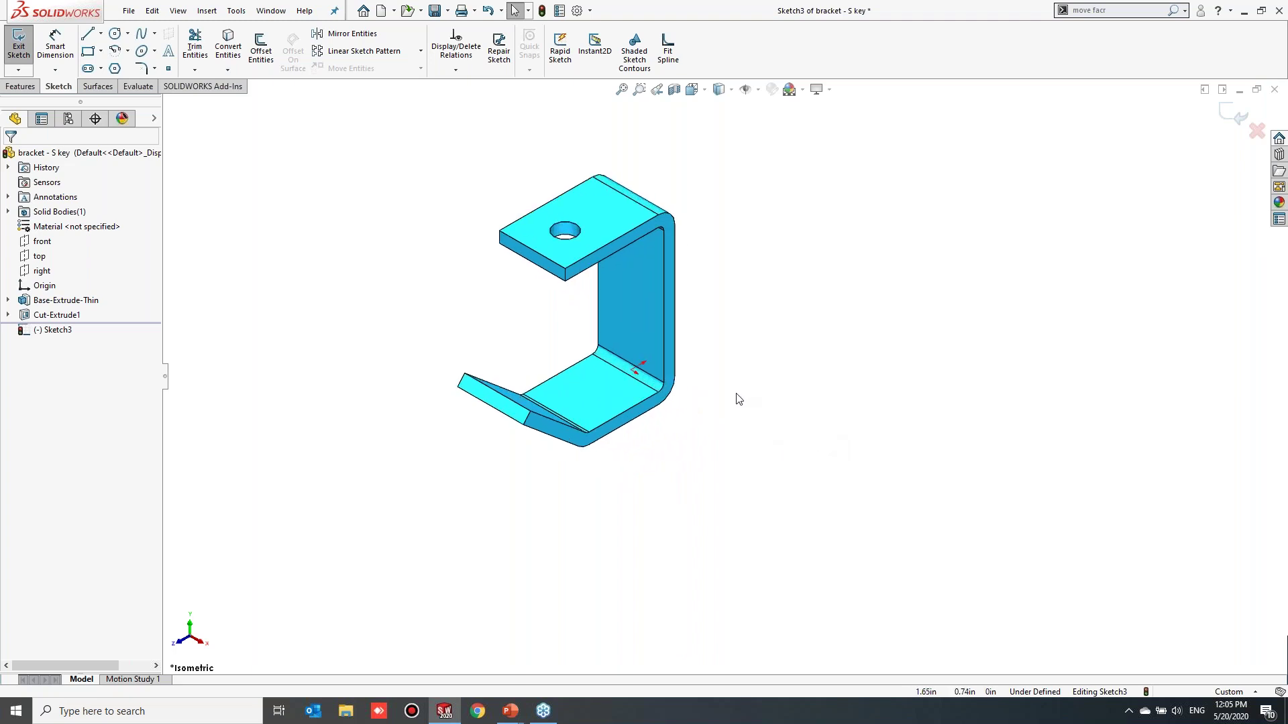
pyautogui.press('s')
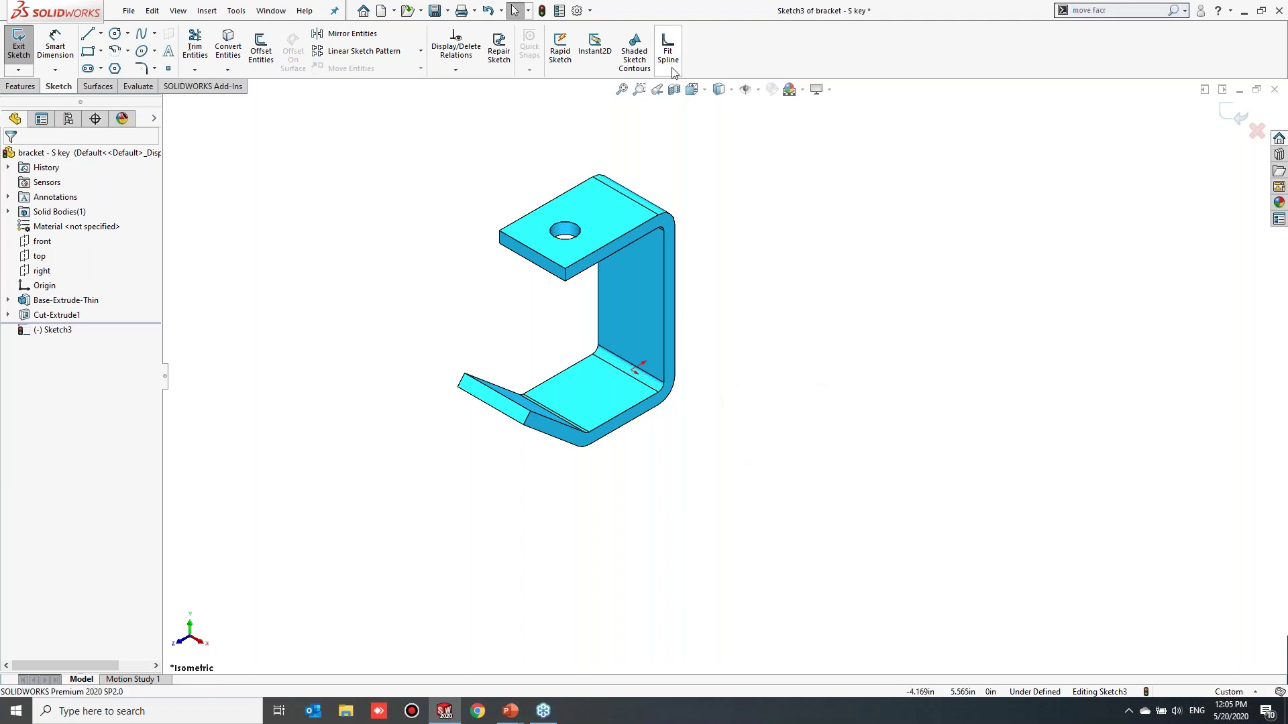
# Add the Point tool from the Sketch command set to the sketch shortcut bar, apply the customization, and display the bar
pyautogui.click(590, 10)
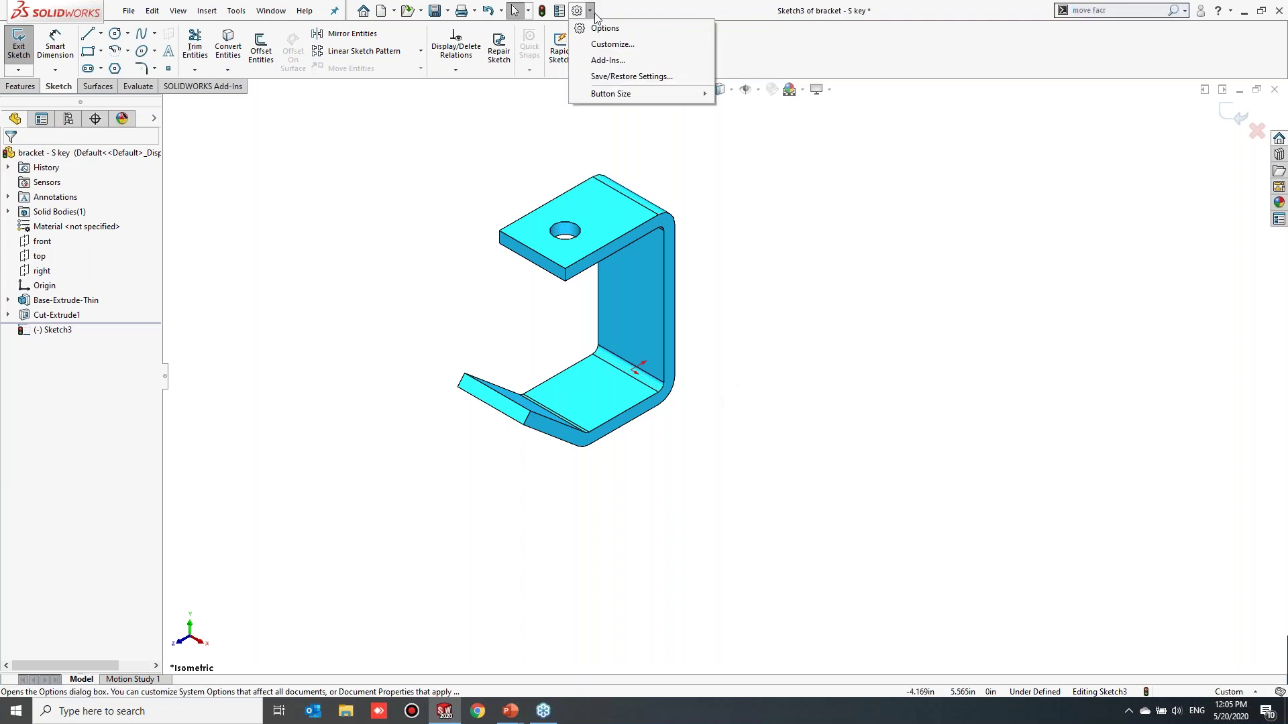
pyautogui.click(604, 45)
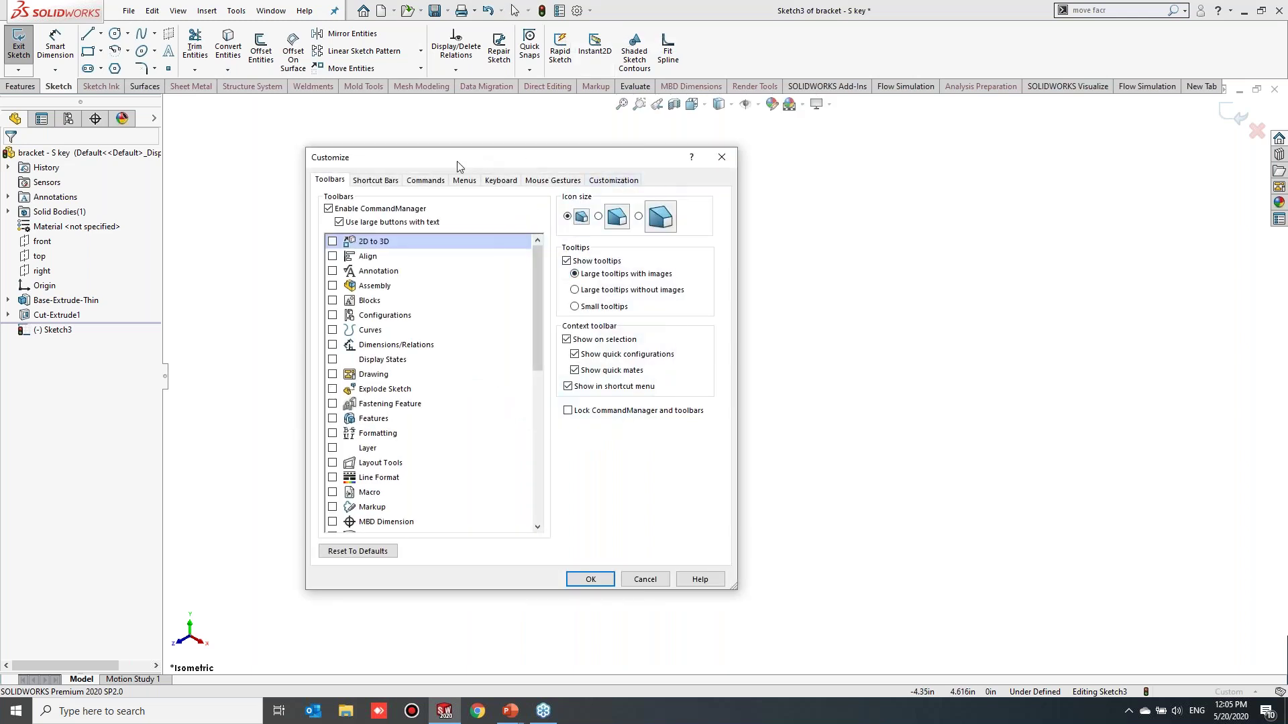
pyautogui.click(392, 181)
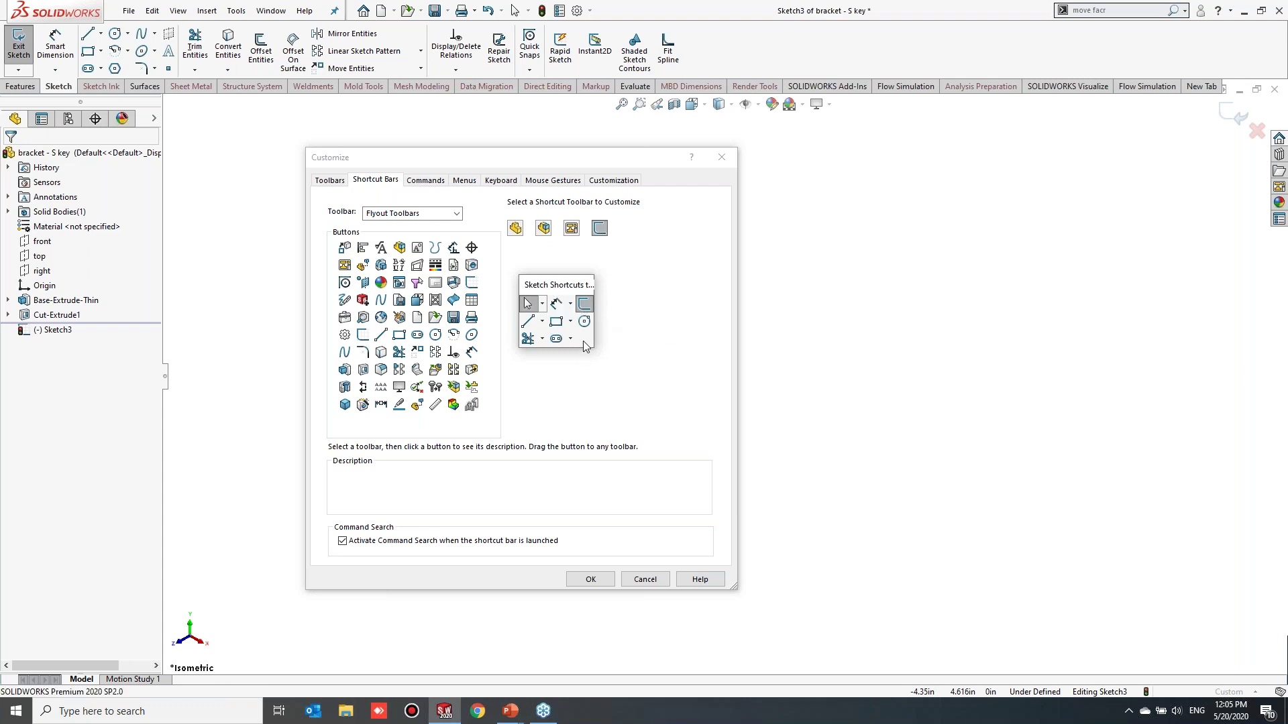
pyautogui.click(456, 213)
pyautogui.scroll(-5, 433, 315)
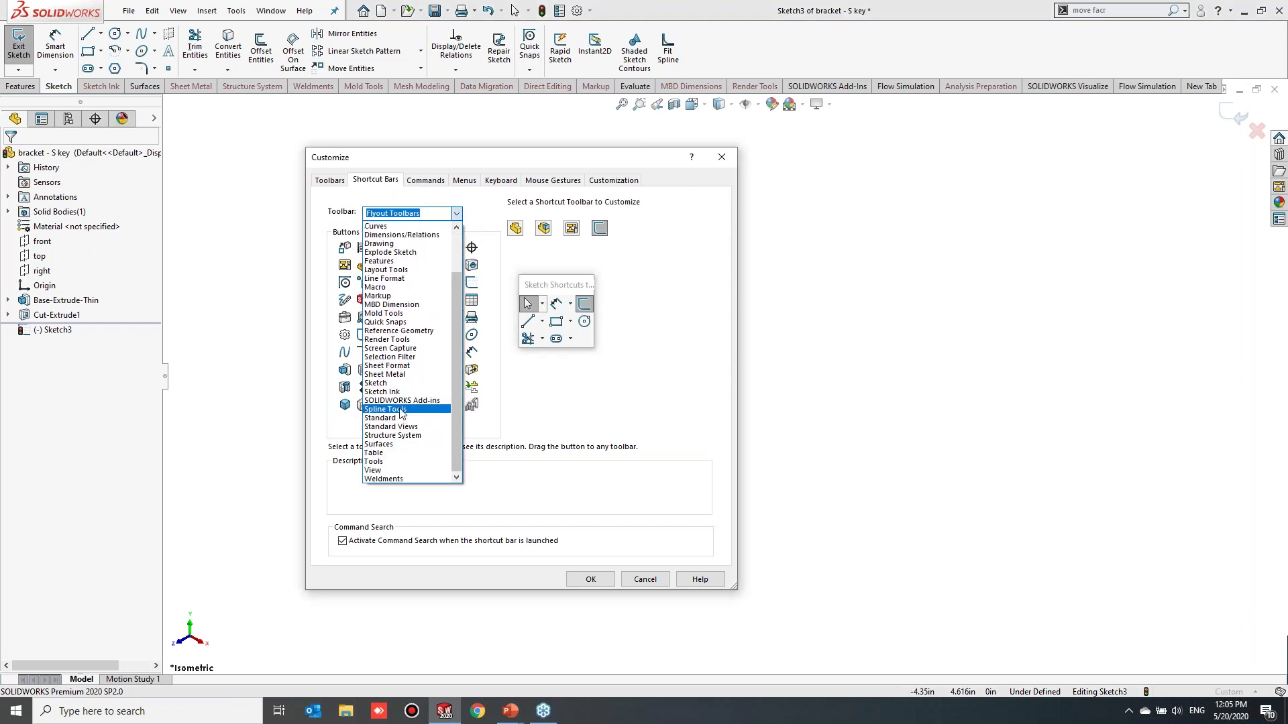
pyautogui.click(385, 383)
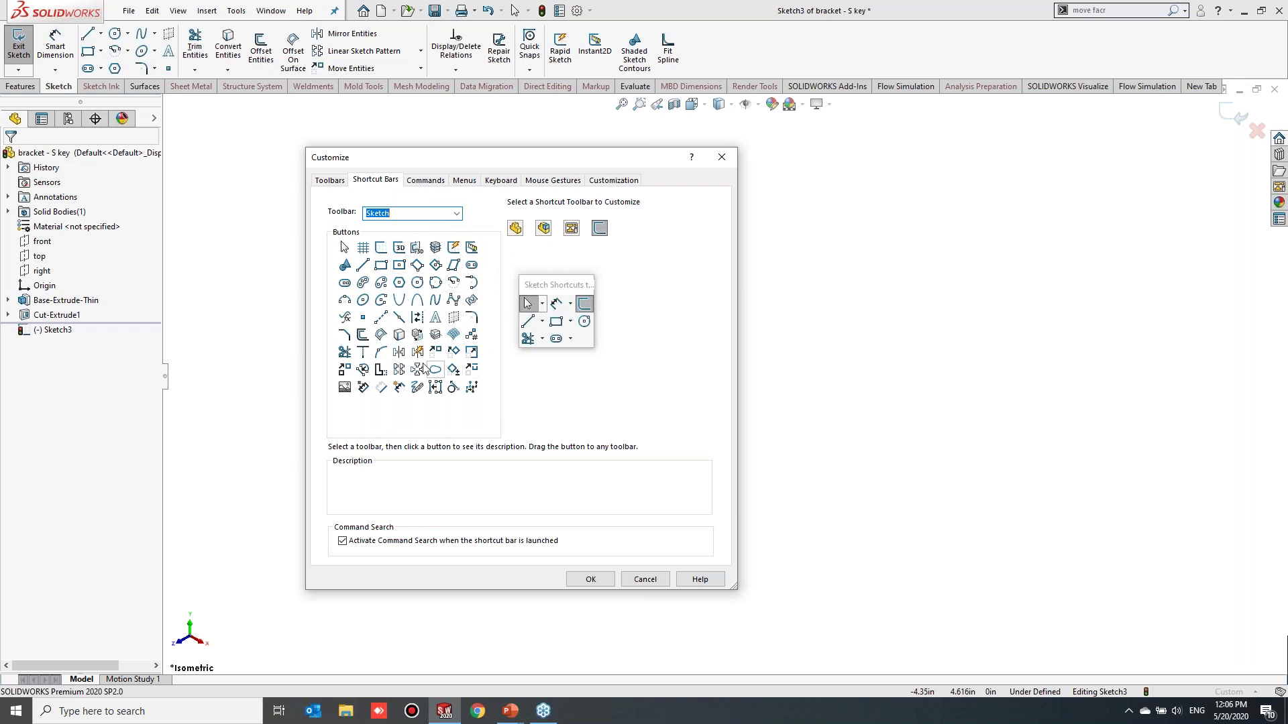
pyautogui.click(364, 317)
pyautogui.moveTo(364, 317)
pyautogui.mouseDown()
pyautogui.moveTo(504, 320)
pyautogui.moveTo(574, 340)
pyautogui.mouseUp()
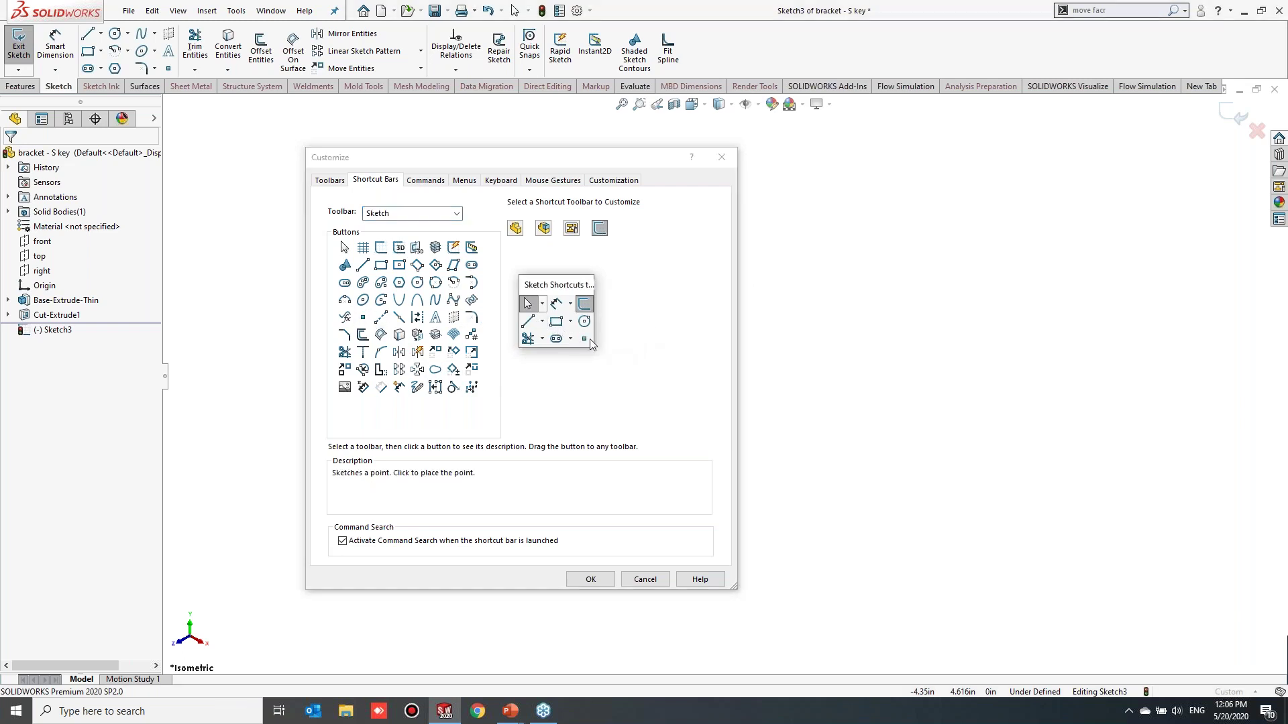
pyautogui.click(589, 579)
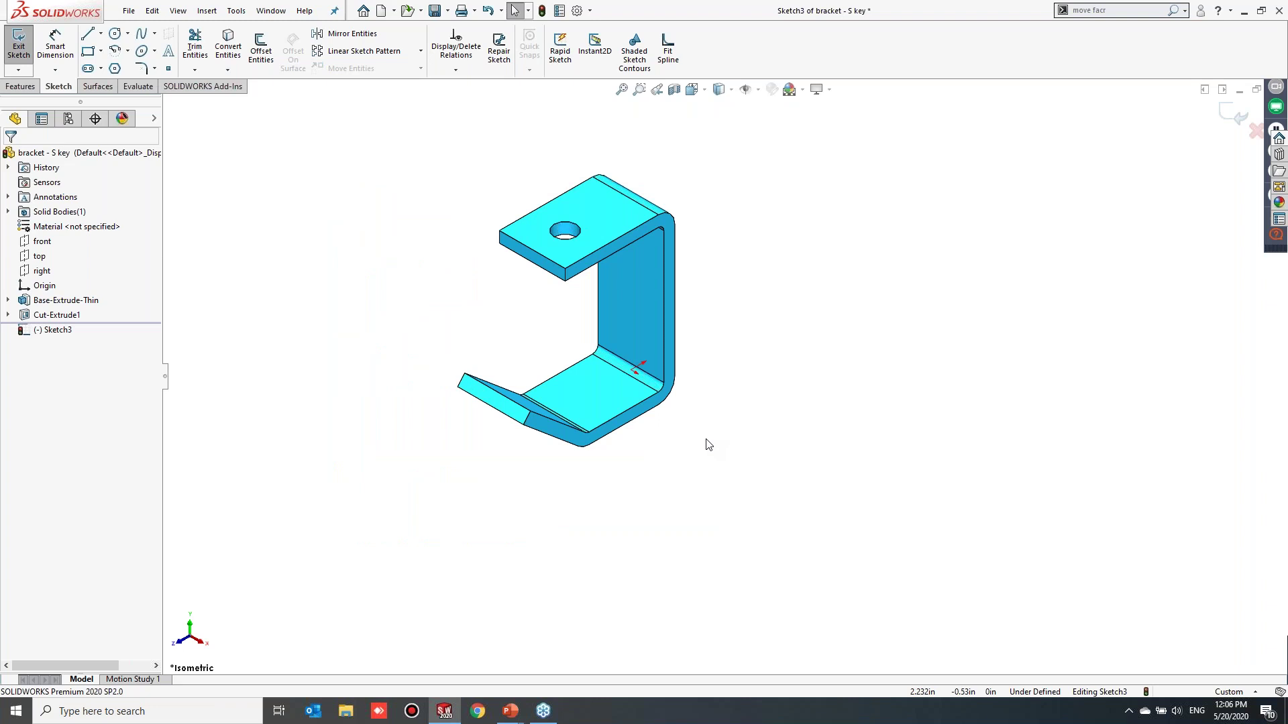
pyautogui.press('s')
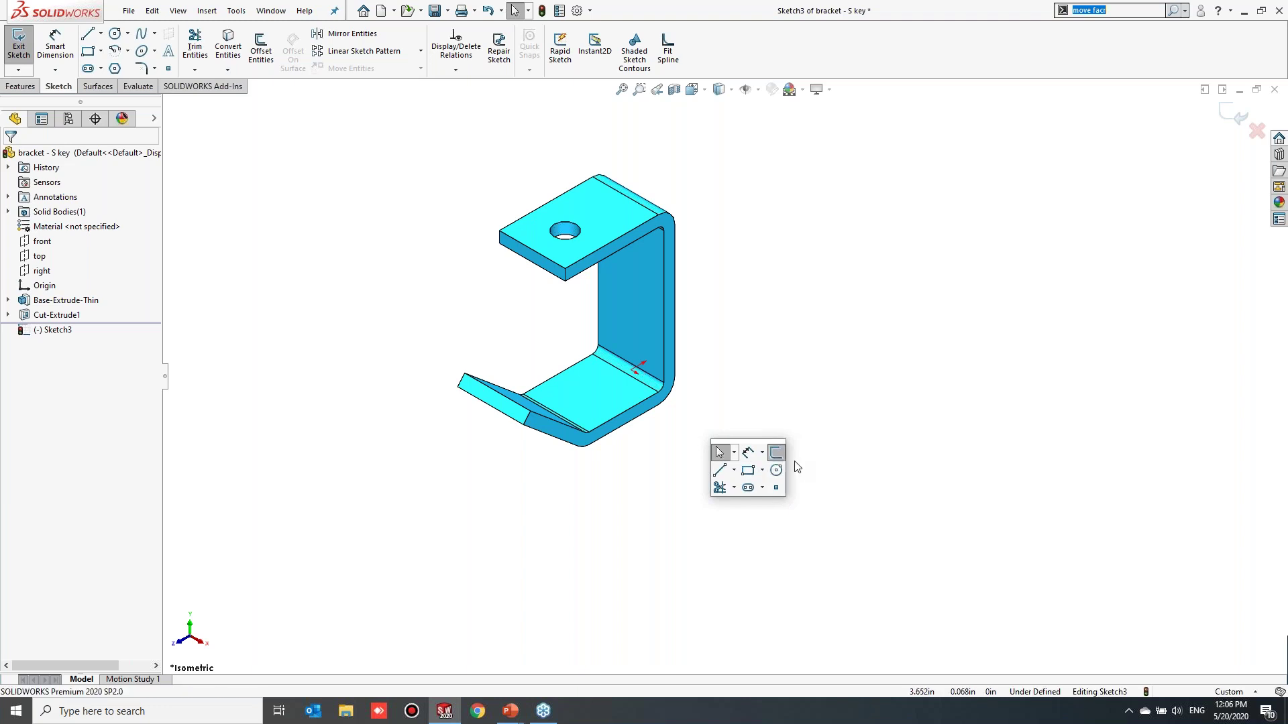
# Reopen the shortcut bar customization and examine the commands on the sketch shortcut bar
pyautogui.click(590, 11)
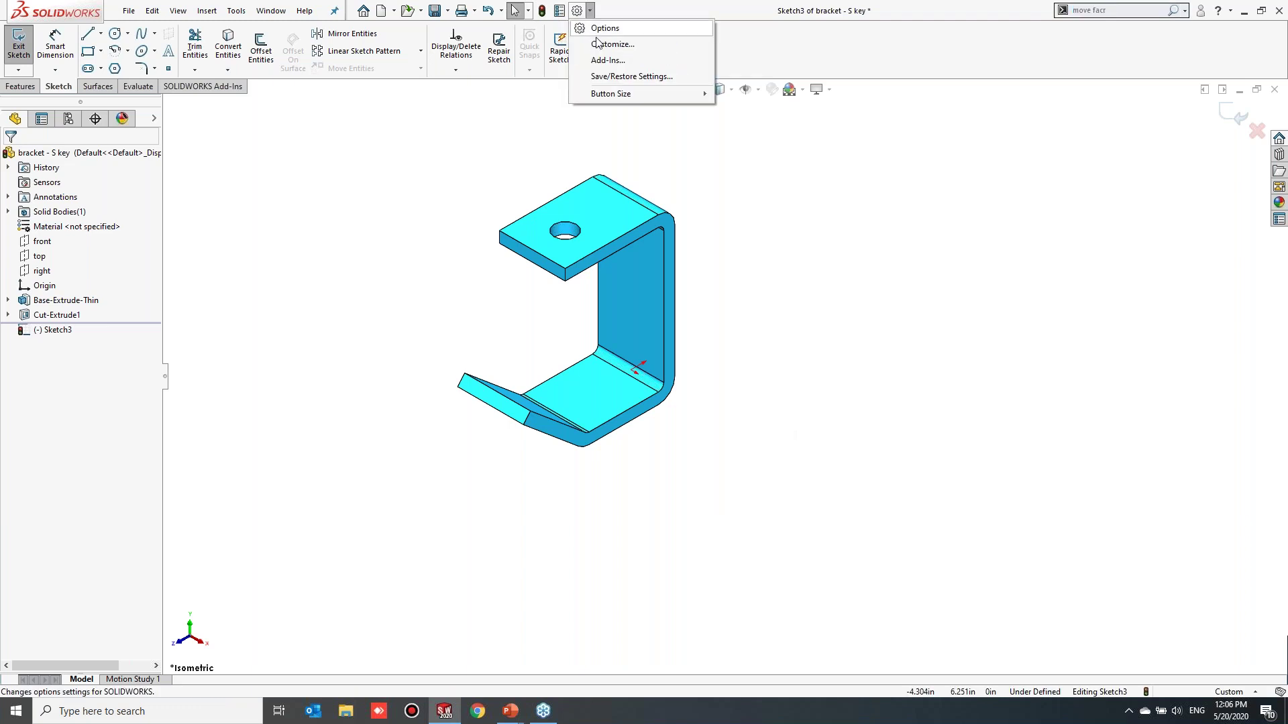
pyautogui.click(597, 44)
pyautogui.click(385, 182)
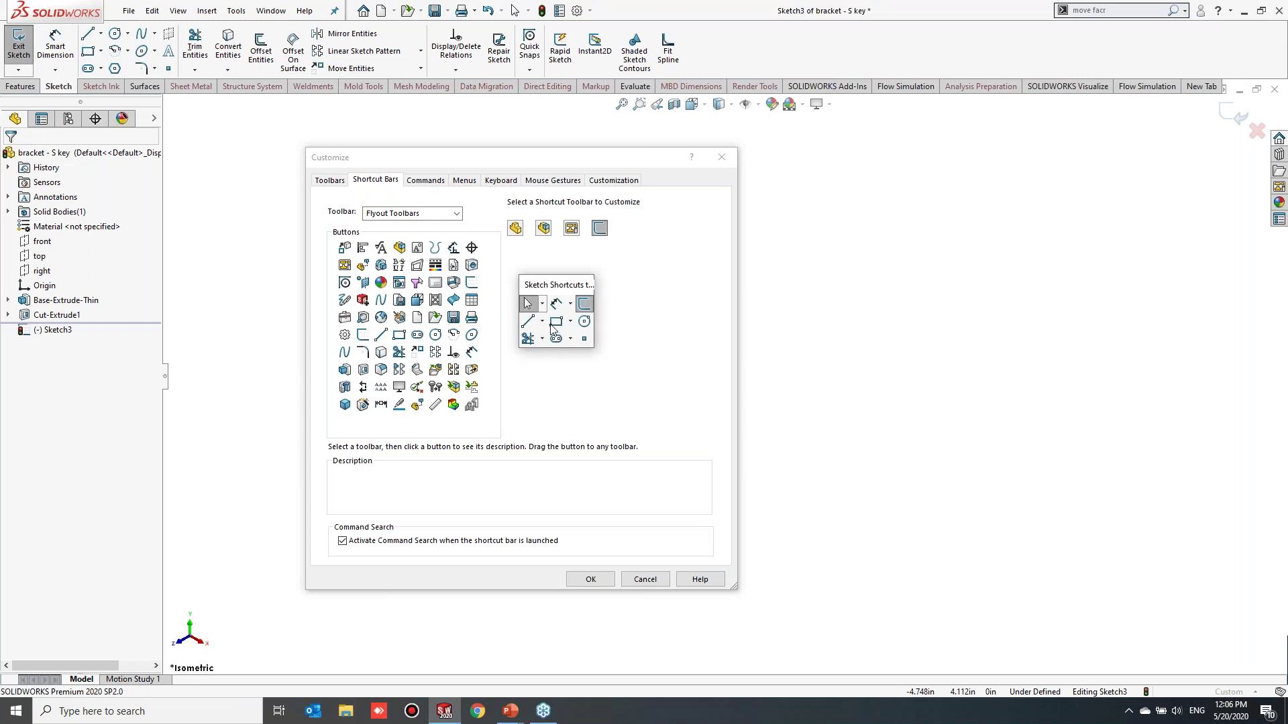
pyautogui.moveTo(529, 326)
pyautogui.mouseDown()
pyautogui.moveTo(473, 330)
pyautogui.moveTo(527, 328)
pyautogui.mouseUp()
# Review the keyboard shortcut list filtered to commands with keyboard shortcuts, and show all commands again
pyautogui.click(503, 181)
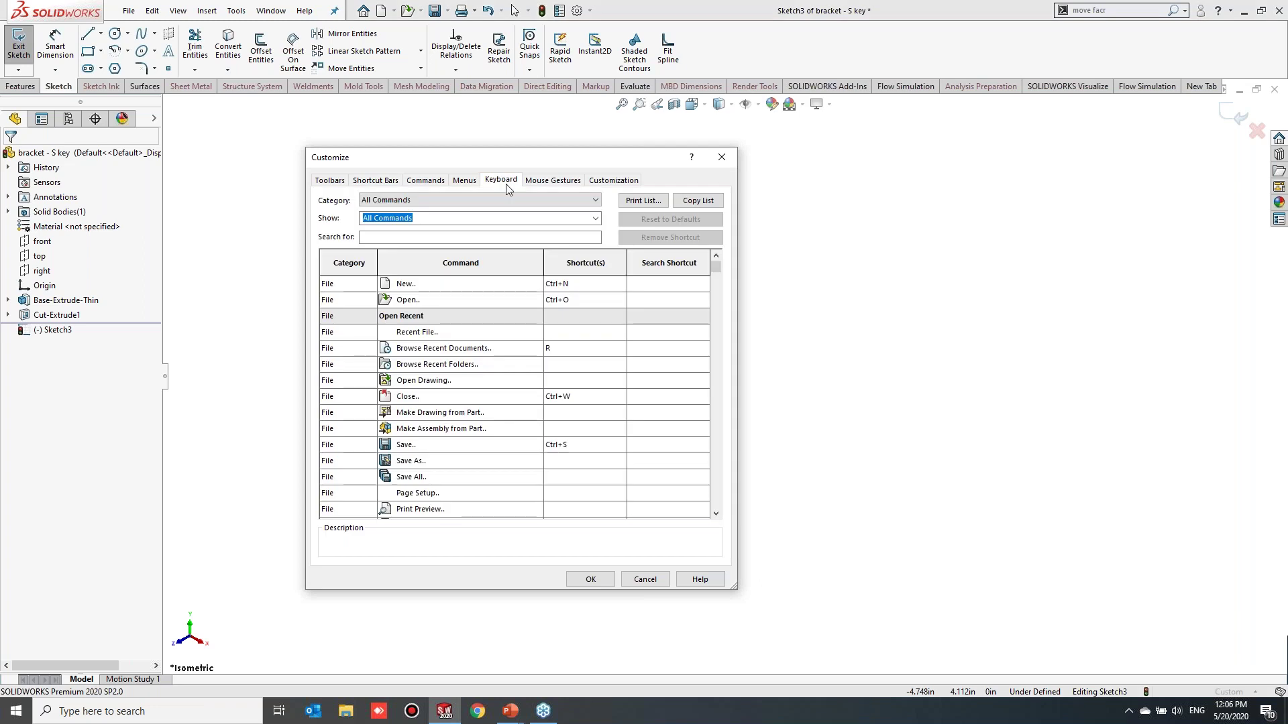
pyautogui.click(595, 219)
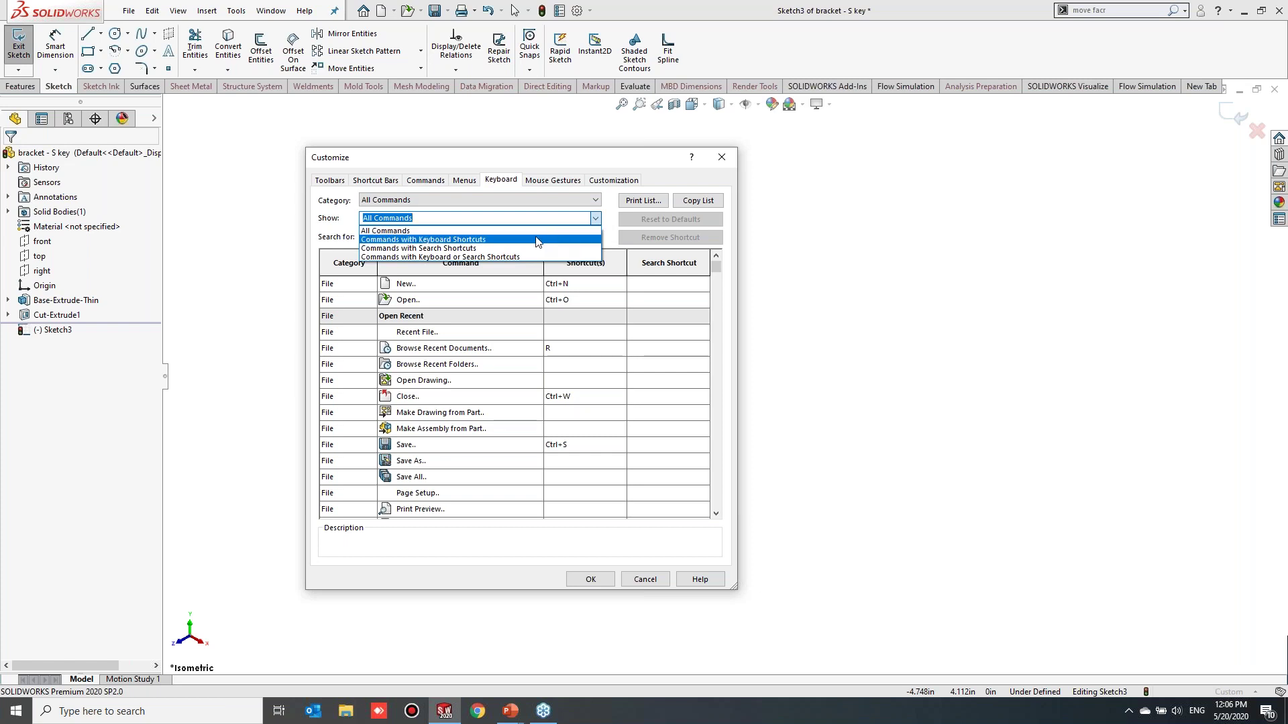
pyautogui.click(395, 239)
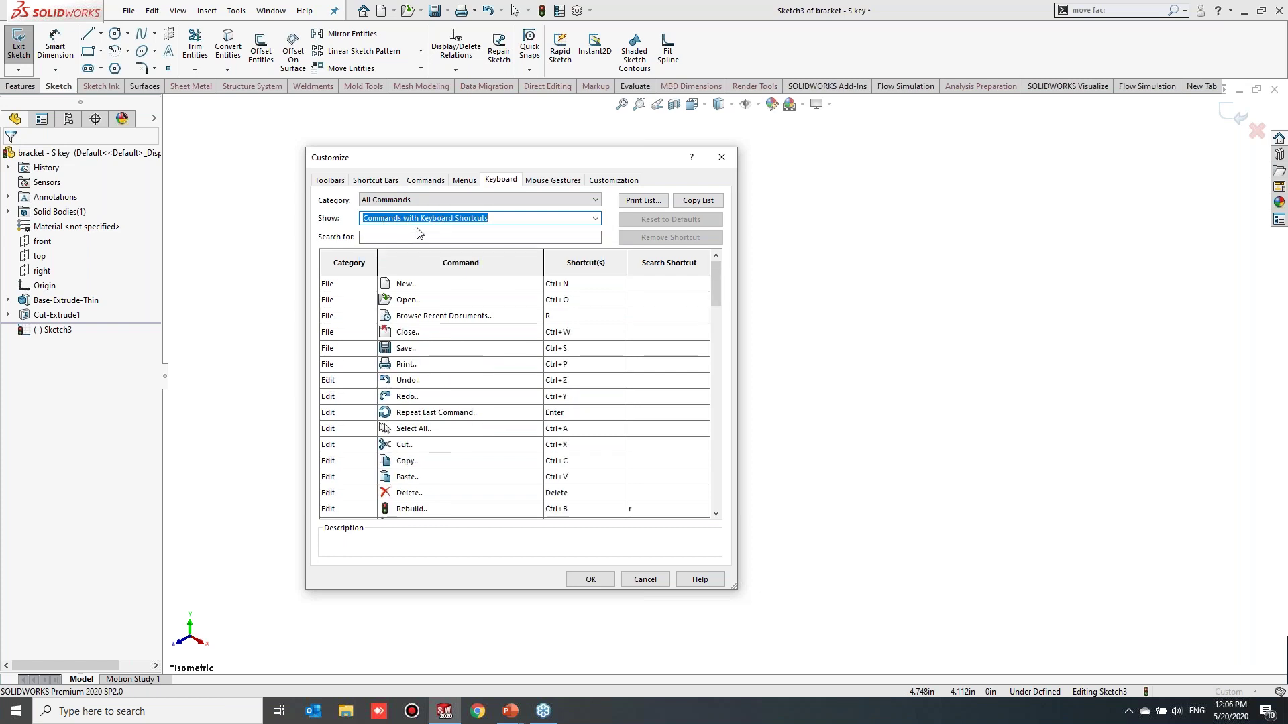
pyautogui.moveTo(716, 283)
pyautogui.mouseDown()
pyautogui.moveTo(715, 473)
pyautogui.moveTo(718, 280)
pyautogui.mouseUp()
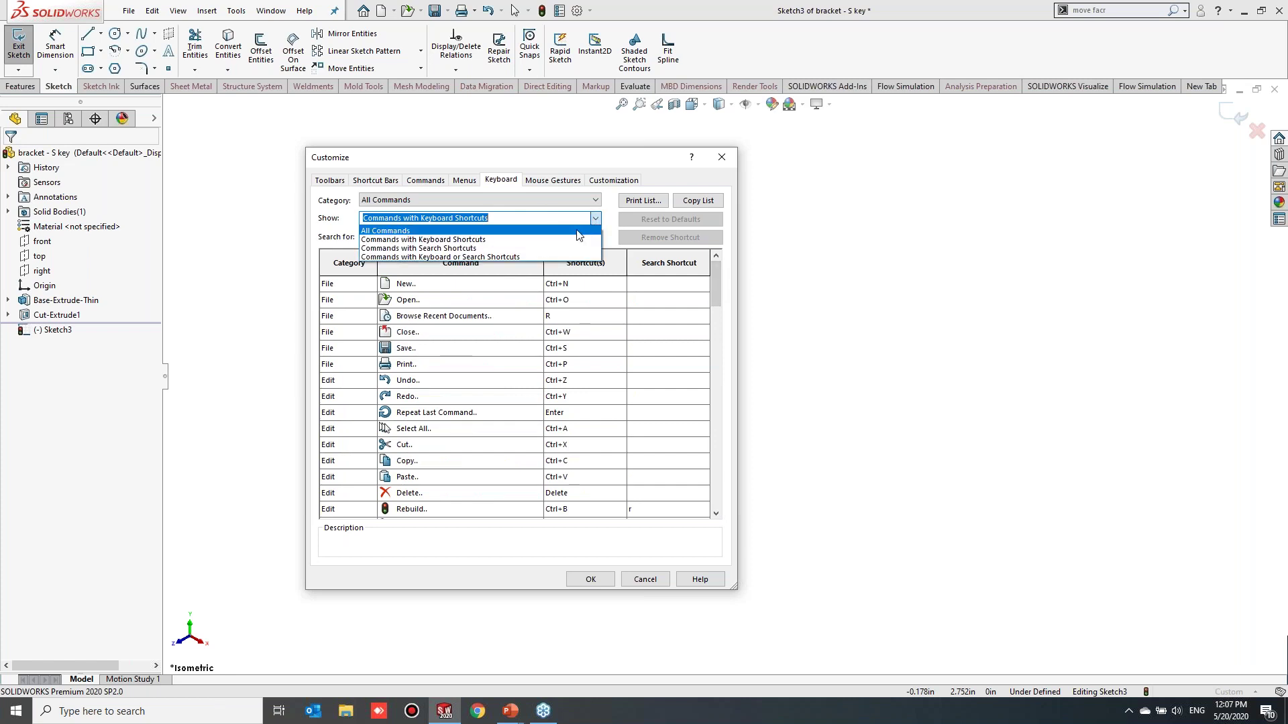
pyautogui.click(575, 232)
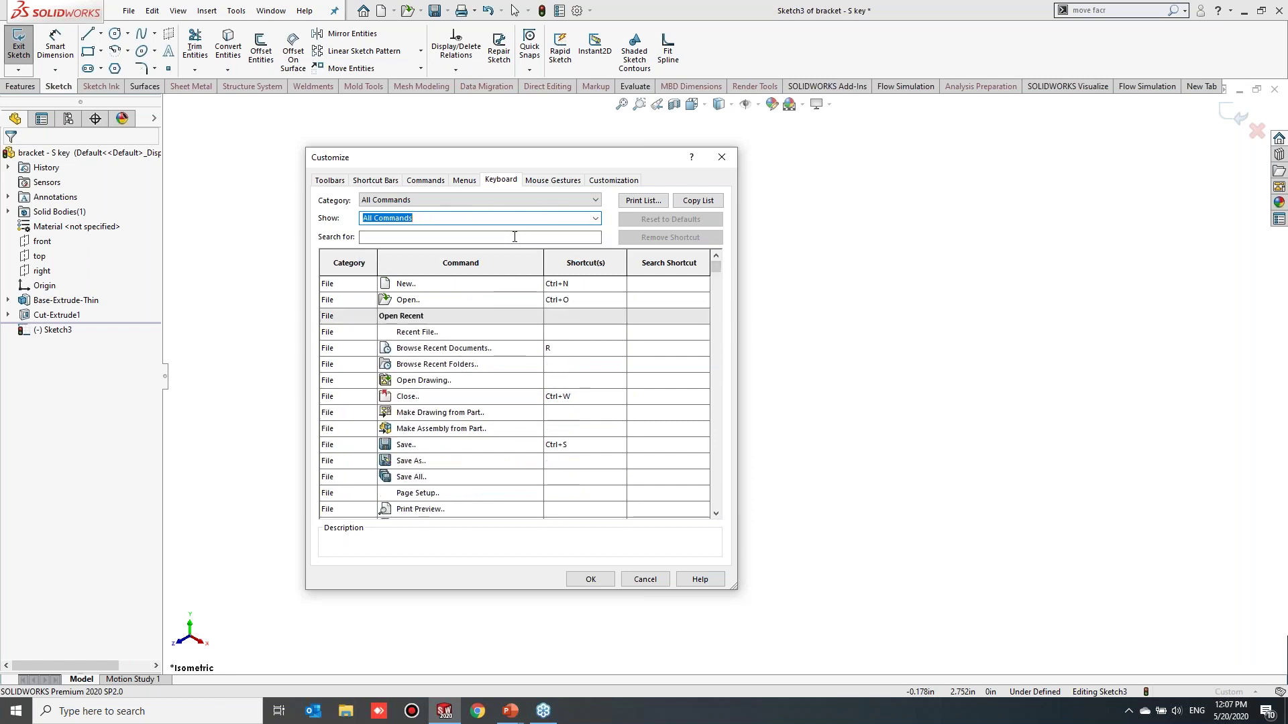
# Search the keyboard commands for "constr" and assign the shortcut B to Construction Geometry
pyautogui.click(400, 235)
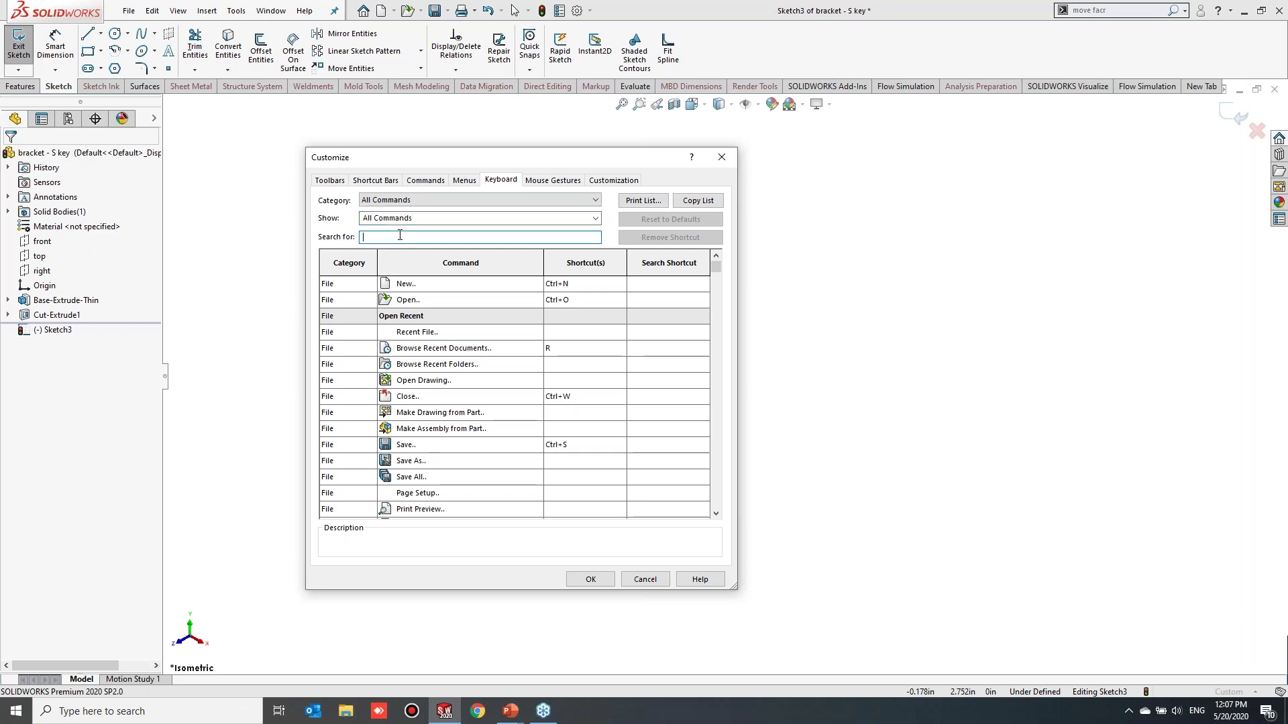
pyautogui.write('constr')
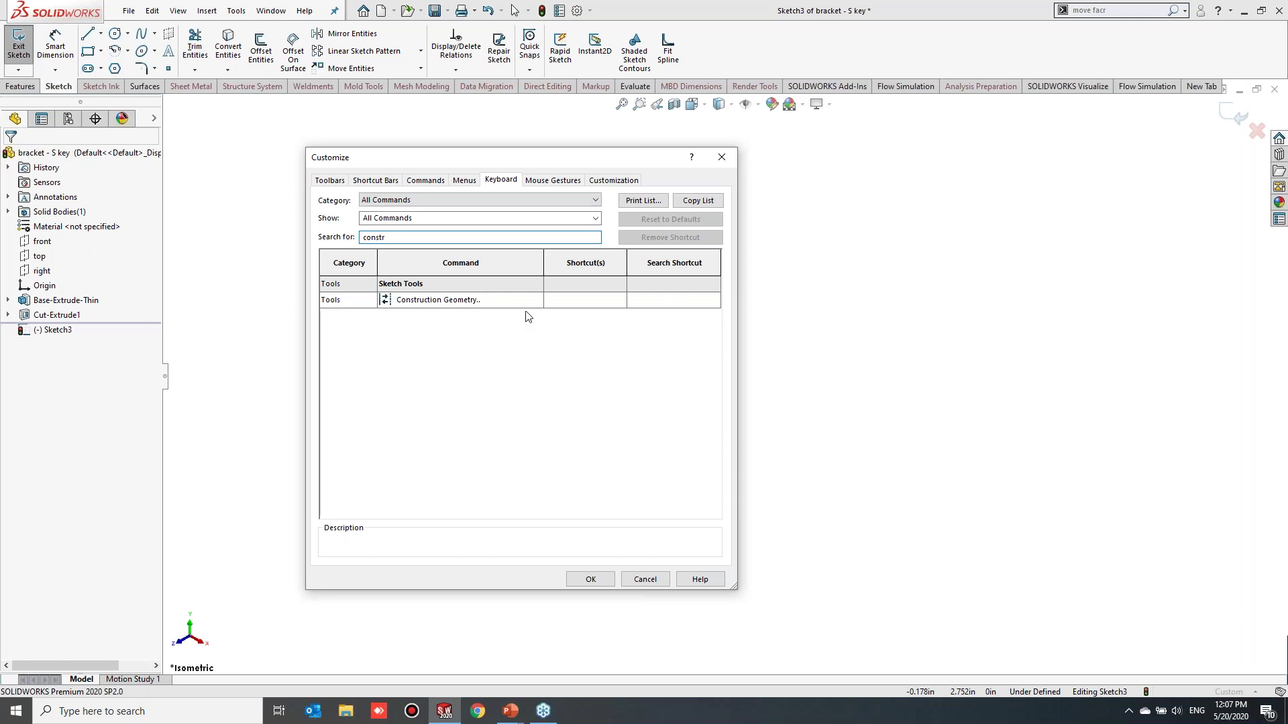
pyautogui.click(552, 302)
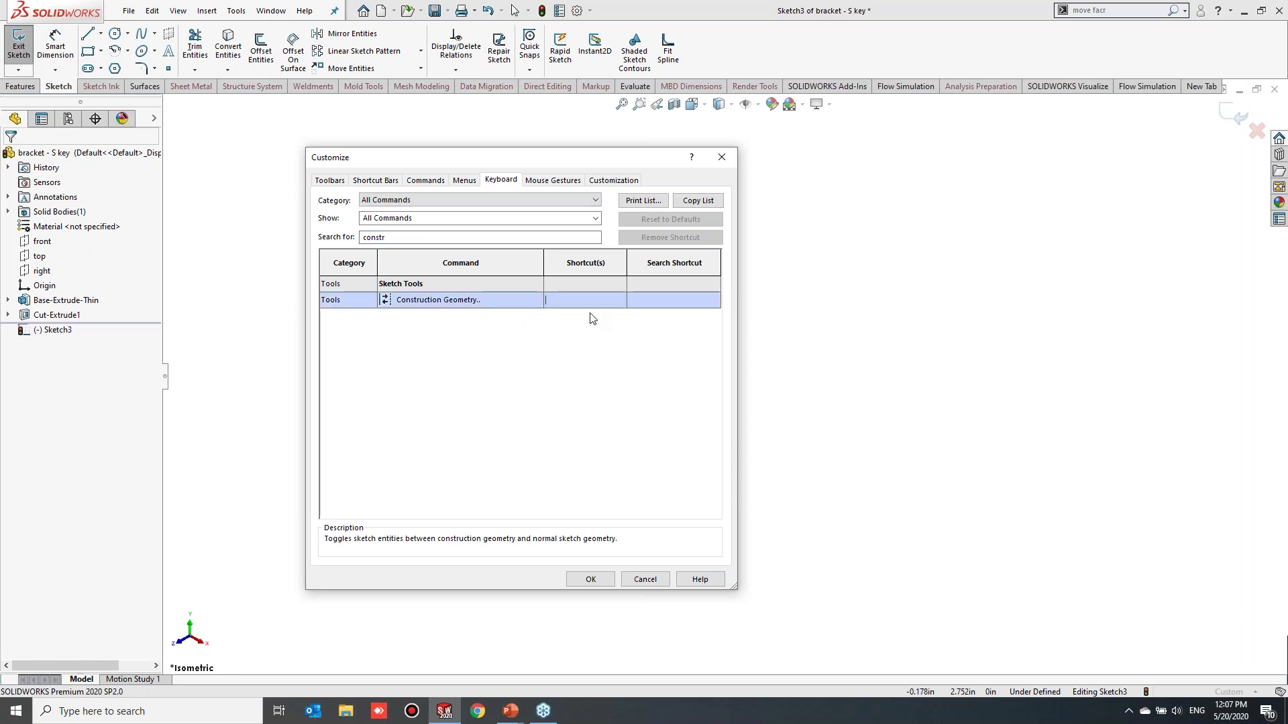
pyautogui.press('b')
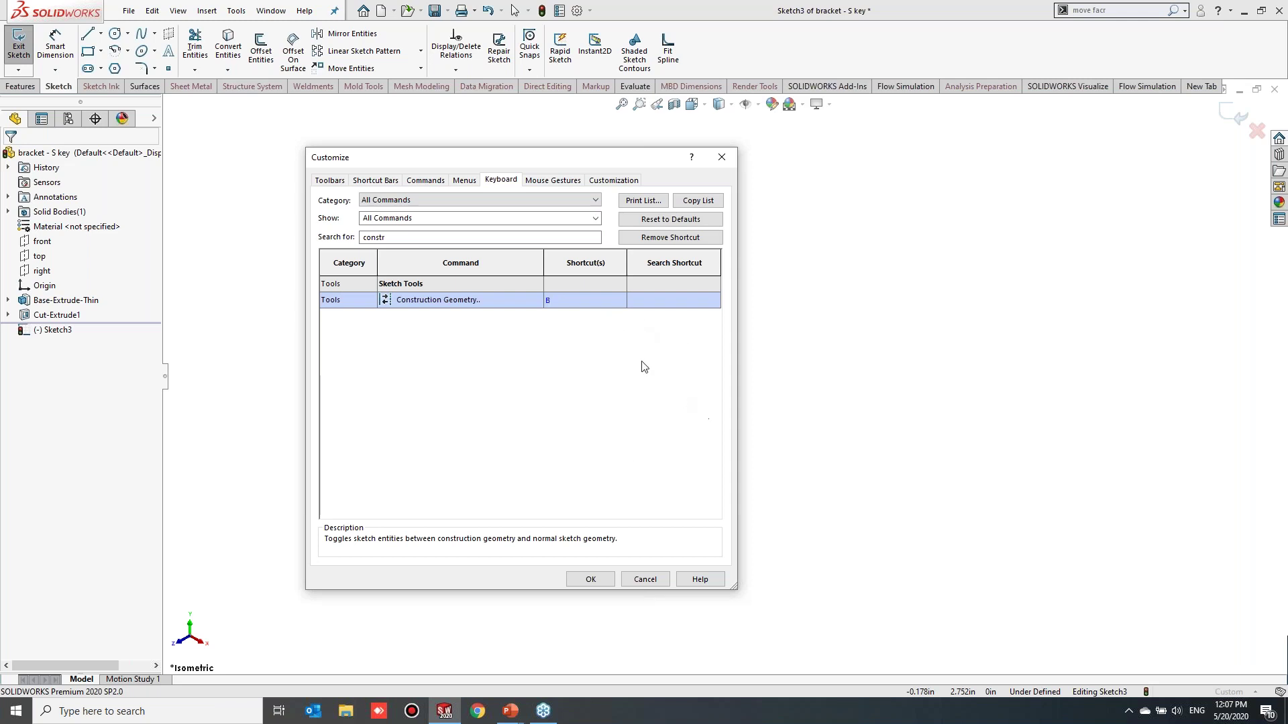
# Apply the keyboard shortcut customization and display the sketch confirmation controls at the pointer
pyautogui.click(604, 581)
pyautogui.press('z')
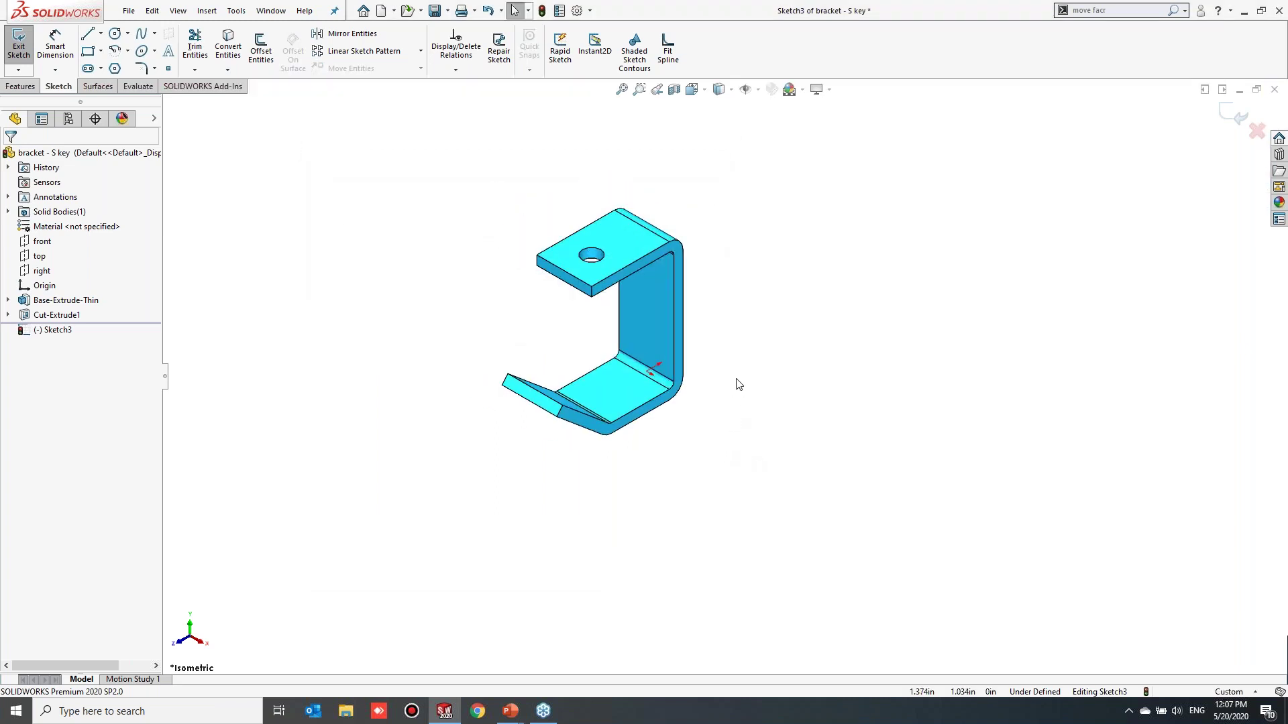
pyautogui.scroll(-1, 691, 372)
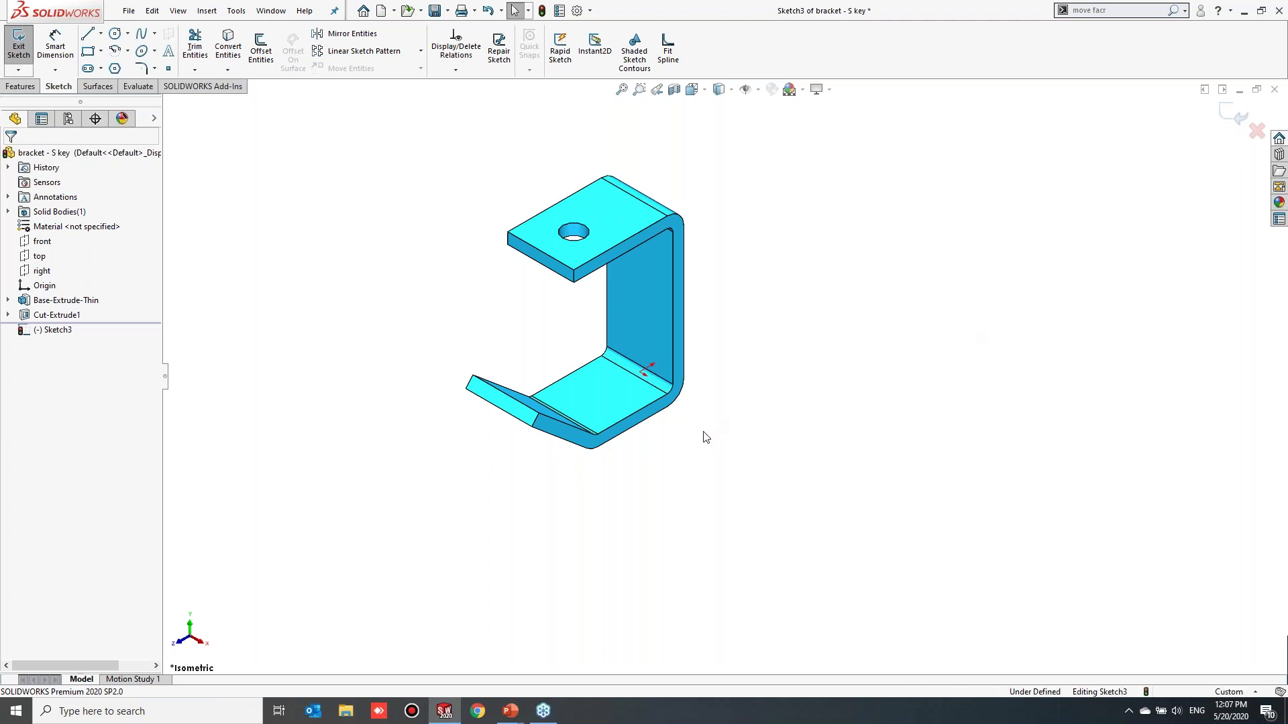
pyautogui.press('d')
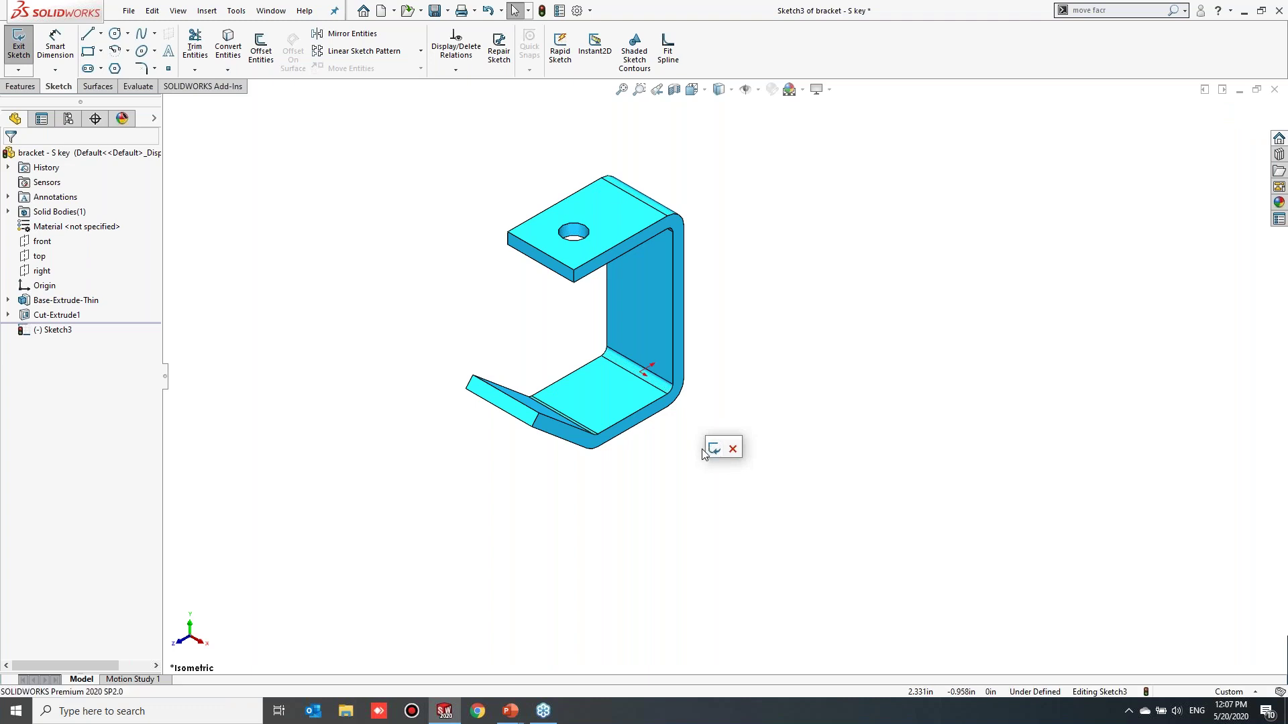
pyautogui.press('d')
pyautogui.scroll(1, 701, 441)
pyautogui.scroll(-1, 702, 421)
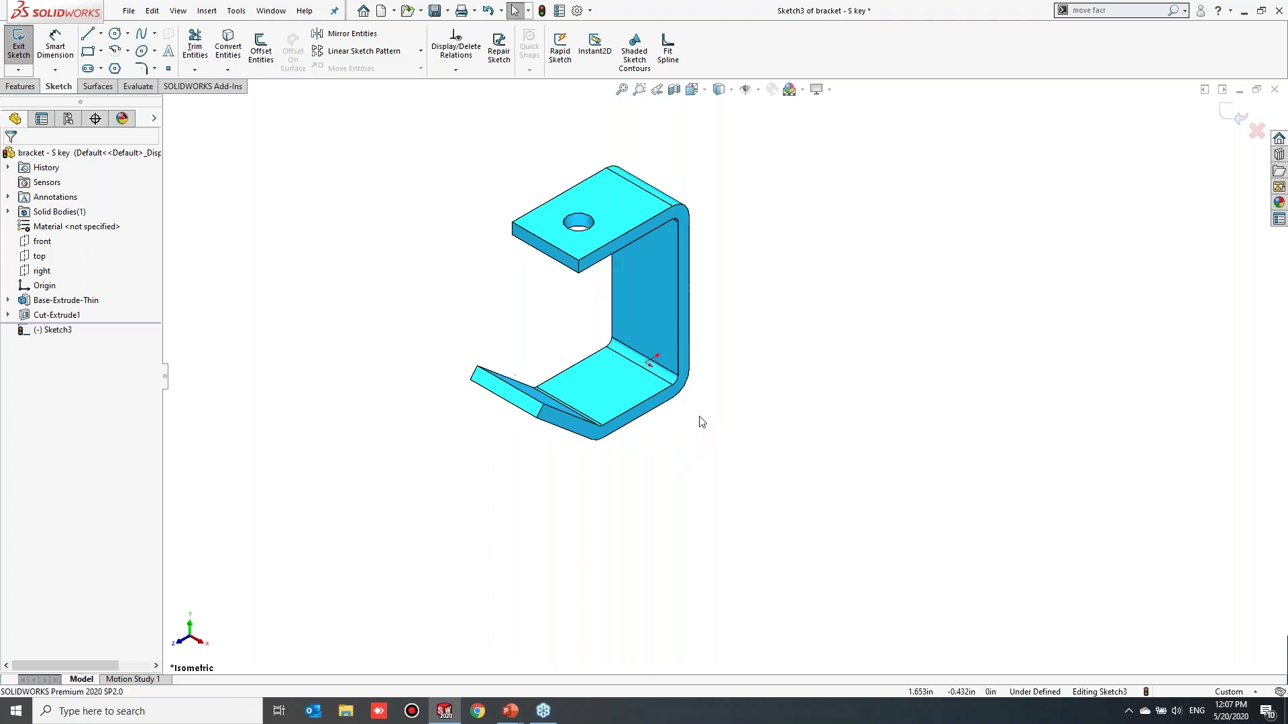
pyautogui.scroll(1, 702, 430)
pyautogui.scroll(-1, 690, 362)
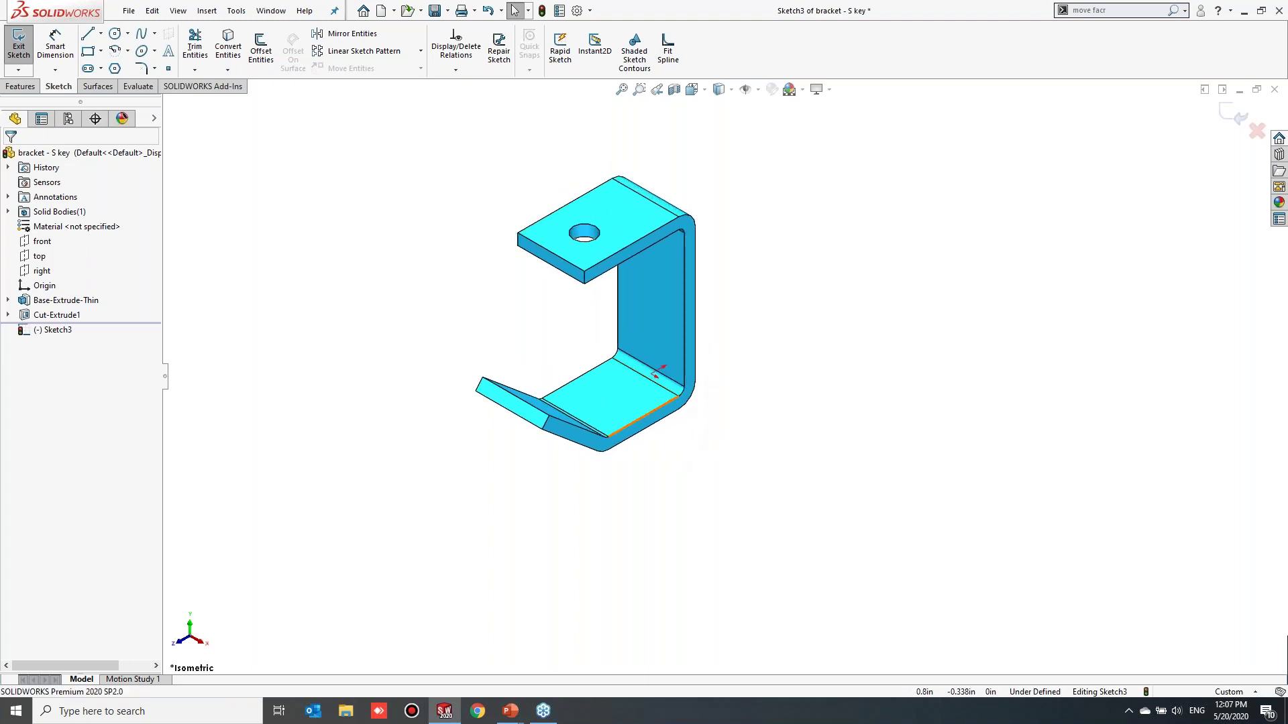
pyautogui.moveTo(663, 443); pyautogui.dragTo(655, 417, button='middle')
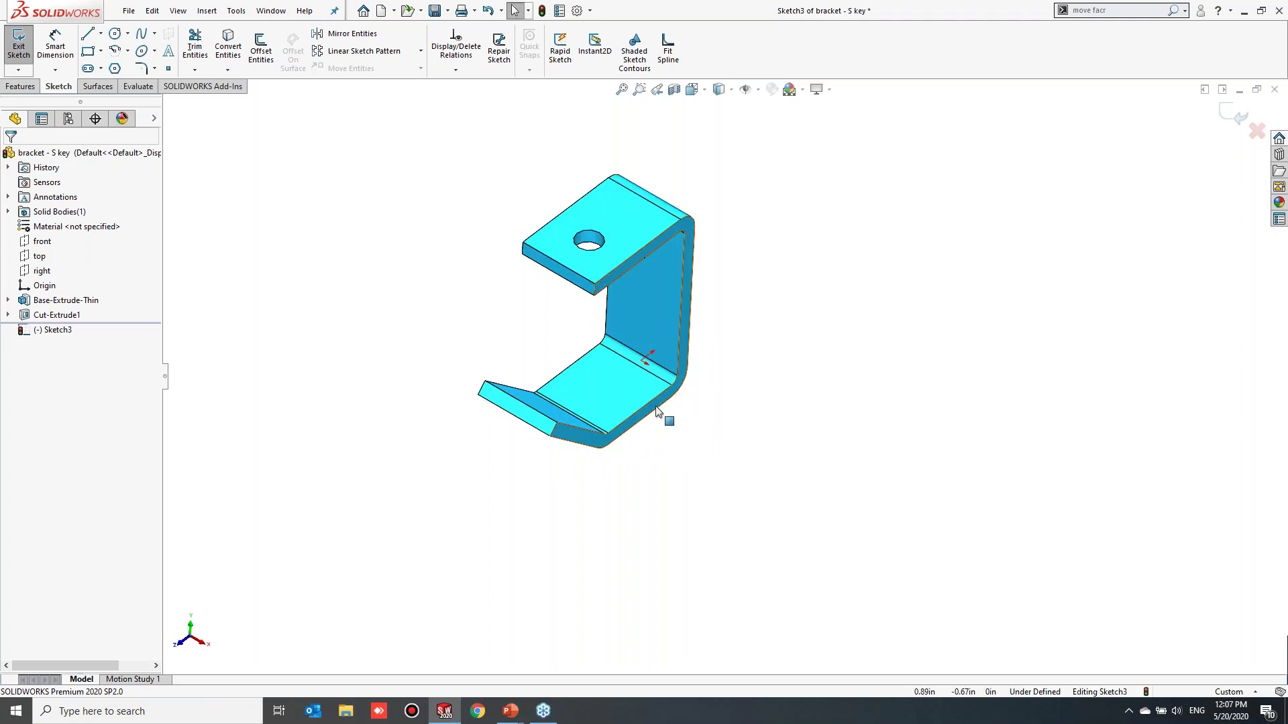
pyautogui.scroll(-1, 654, 415)
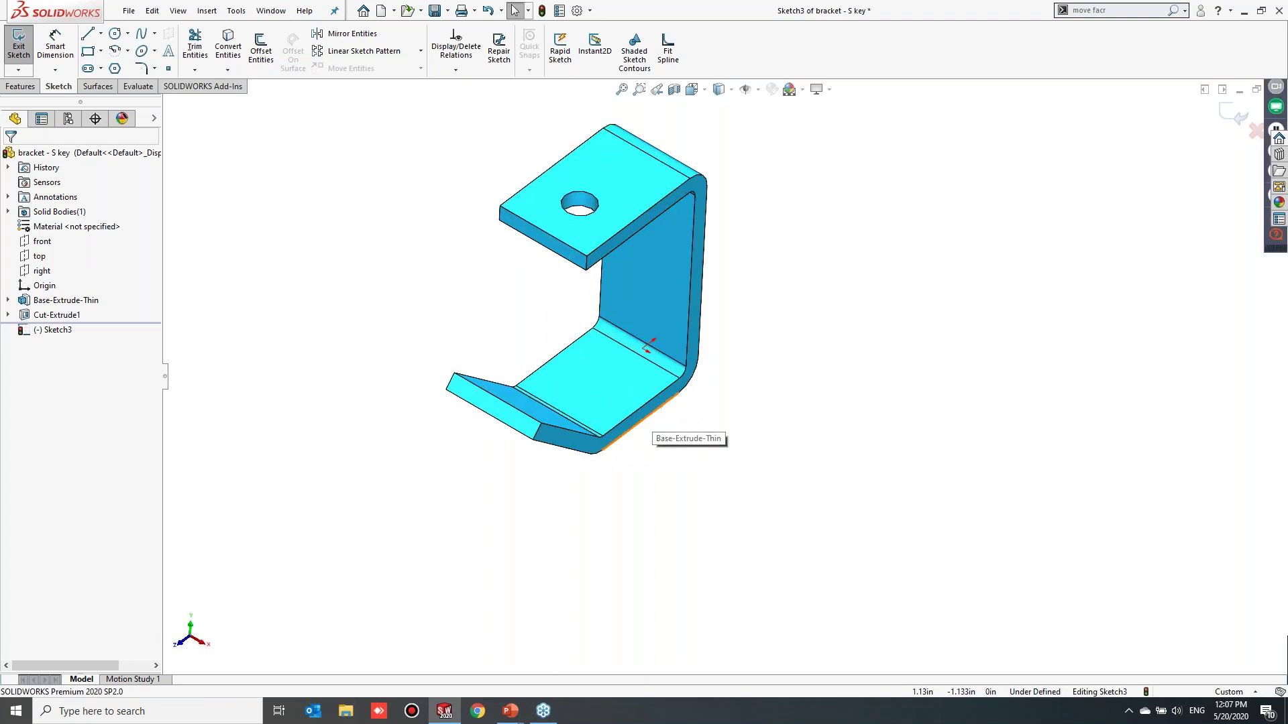
pyautogui.click(630, 403)
pyautogui.scroll(1, 711, 442)
pyautogui.scroll(-2, 712, 444)
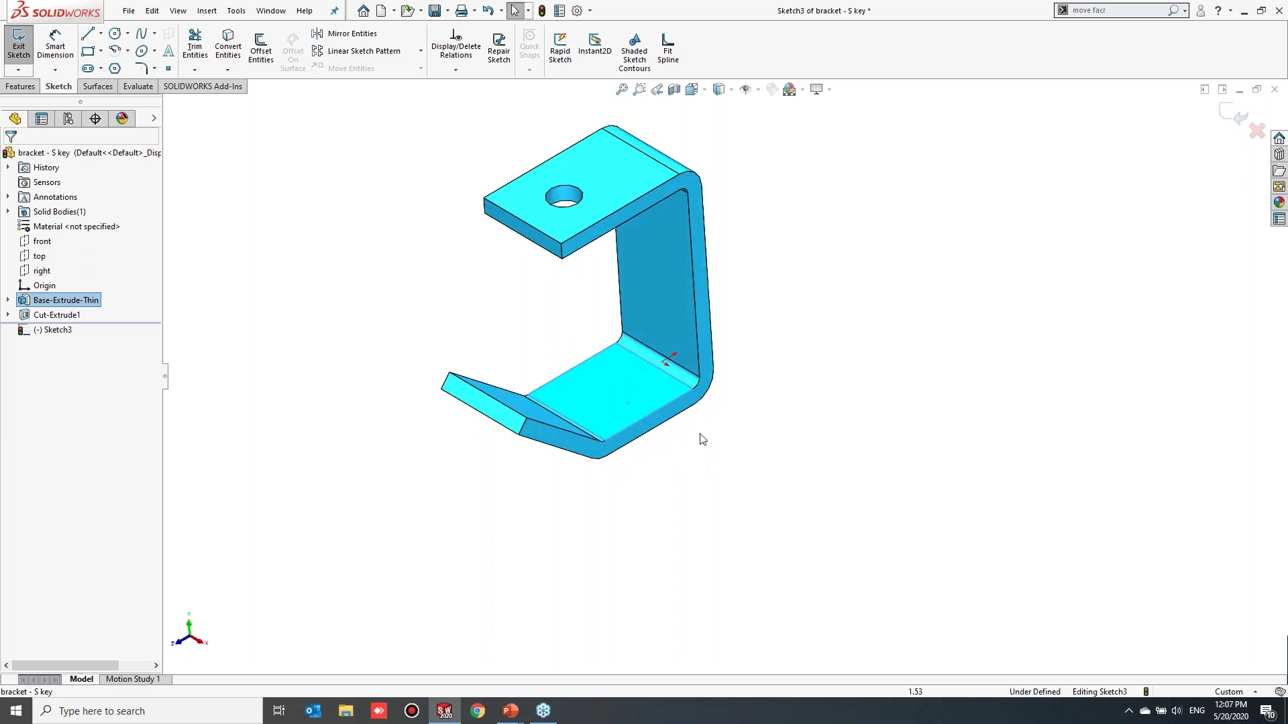
pyautogui.click(700, 433)
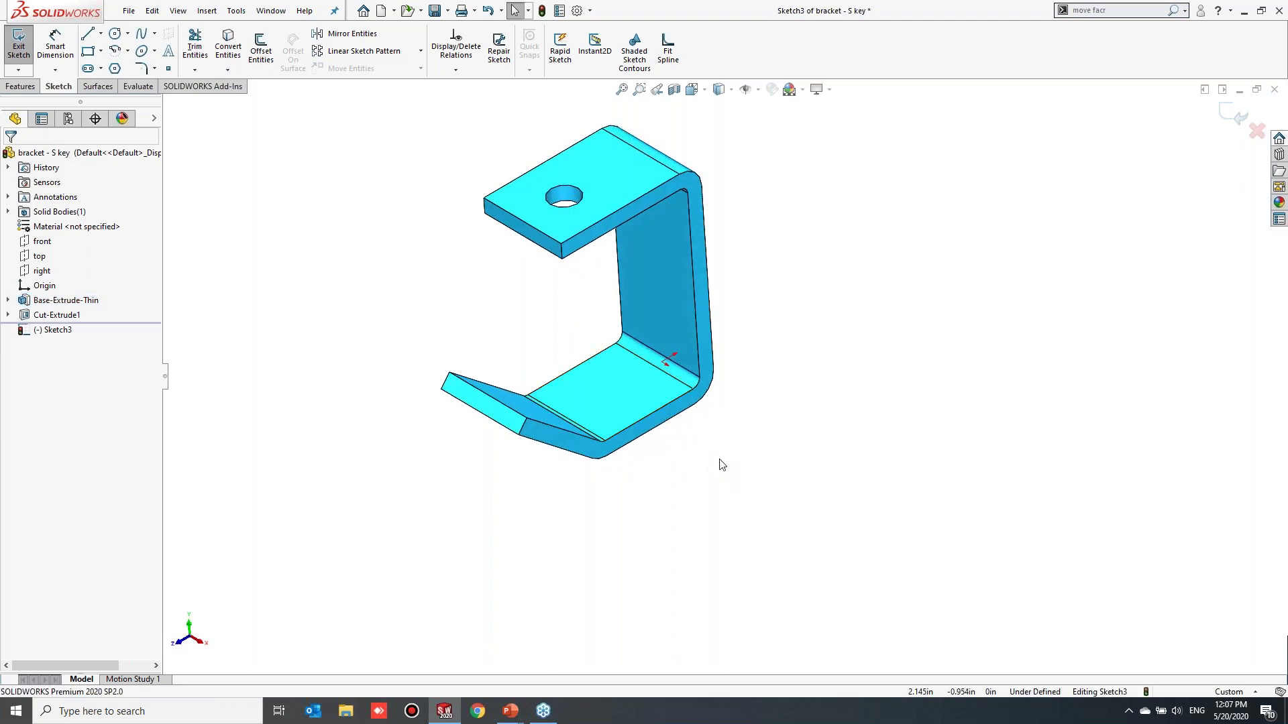
# Sketch a straight slot about 0.49 in wide and 0.60 in long on the bracket's lower flange, and exit the sketch
pyautogui.press('s')
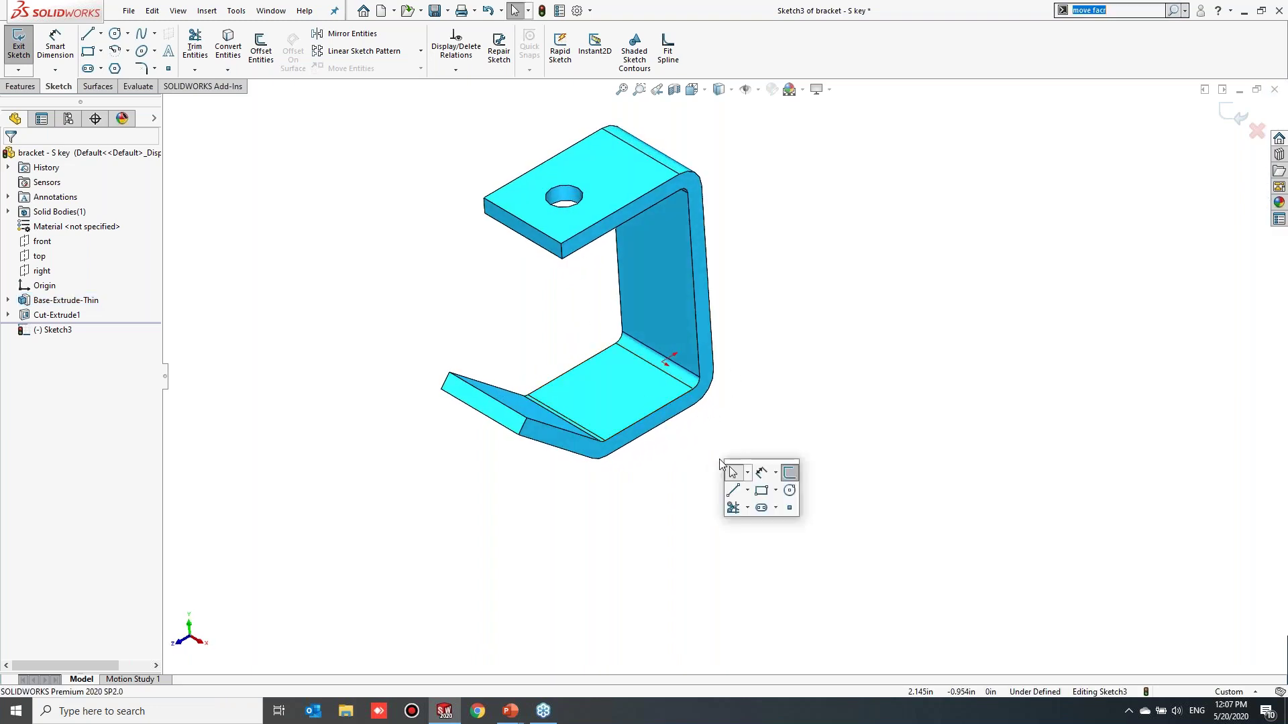
pyautogui.click(762, 509)
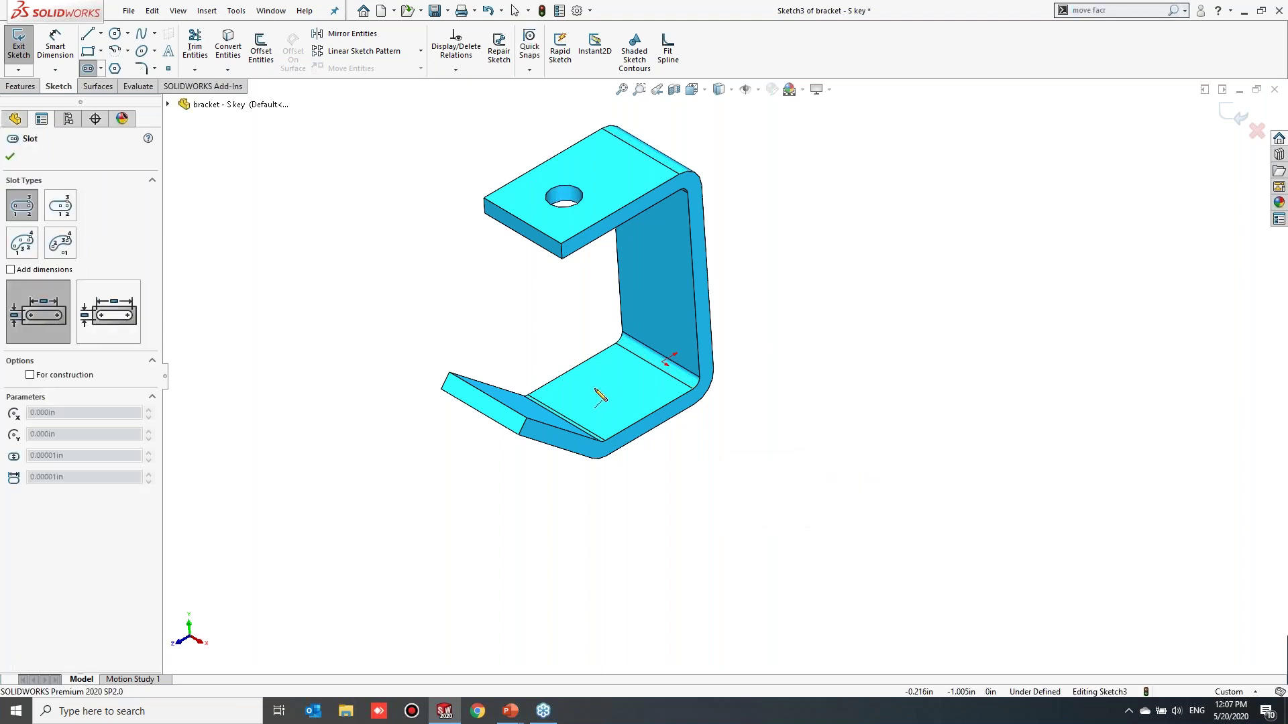
pyautogui.click(625, 404)
pyautogui.click(633, 398)
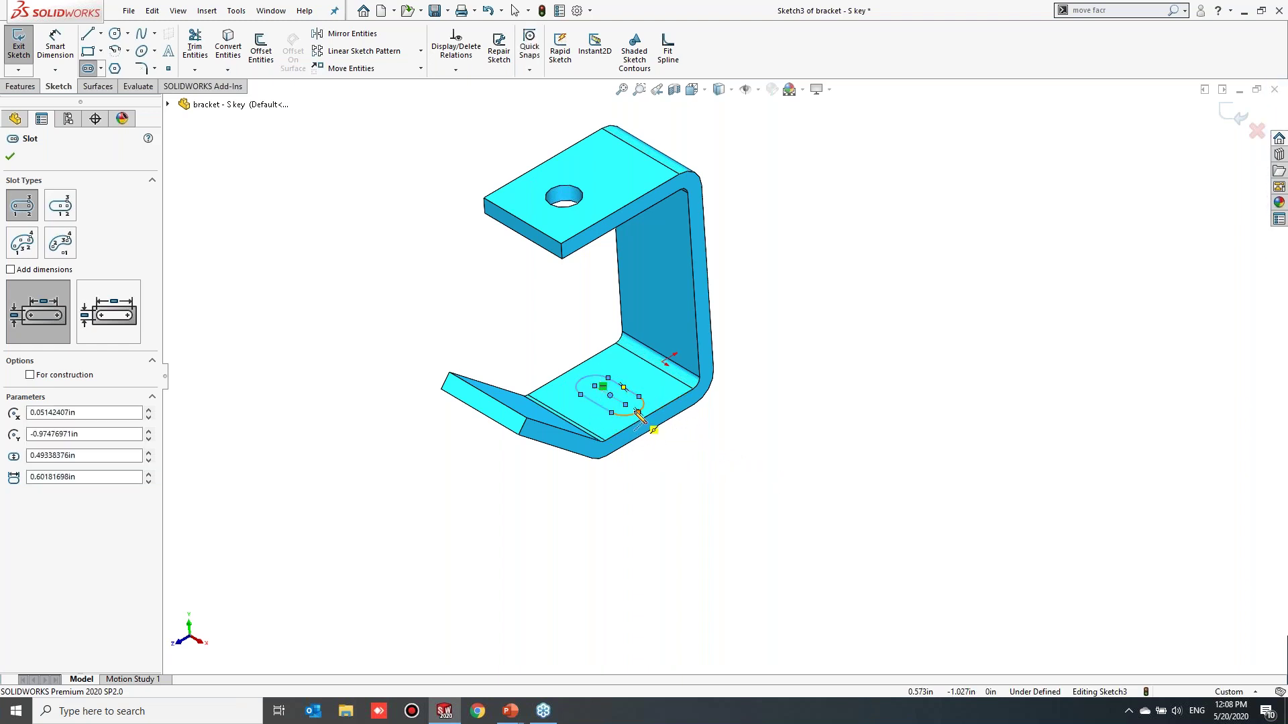
pyautogui.scroll(-1, 638, 422)
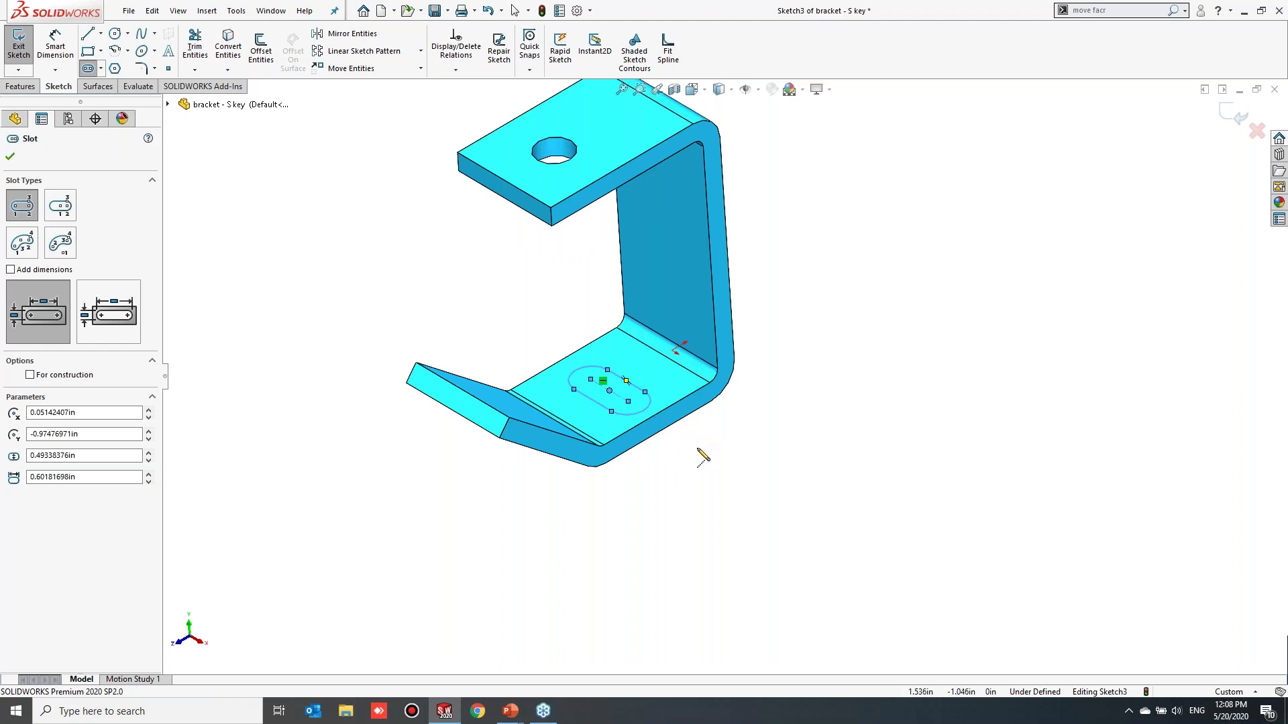
pyautogui.press('d')
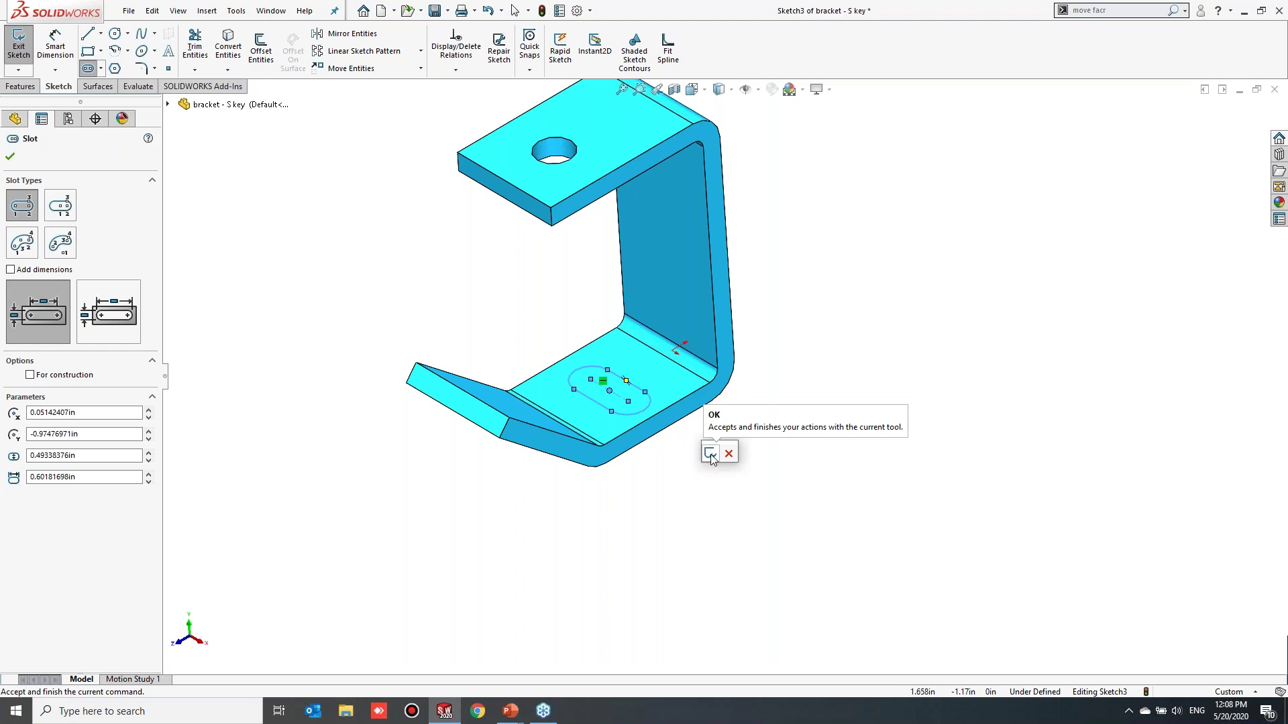
pyautogui.click(710, 455)
# Cut-extrude the slot sketch through the bracket's lower flange with a Blind depth of 0.390 in
pyautogui.moveTo(684, 435)
pyautogui.mouseDown(button='middle')
pyautogui.moveTo(699, 436)
pyautogui.moveTo(676, 445)
pyautogui.mouseUp(button='middle')
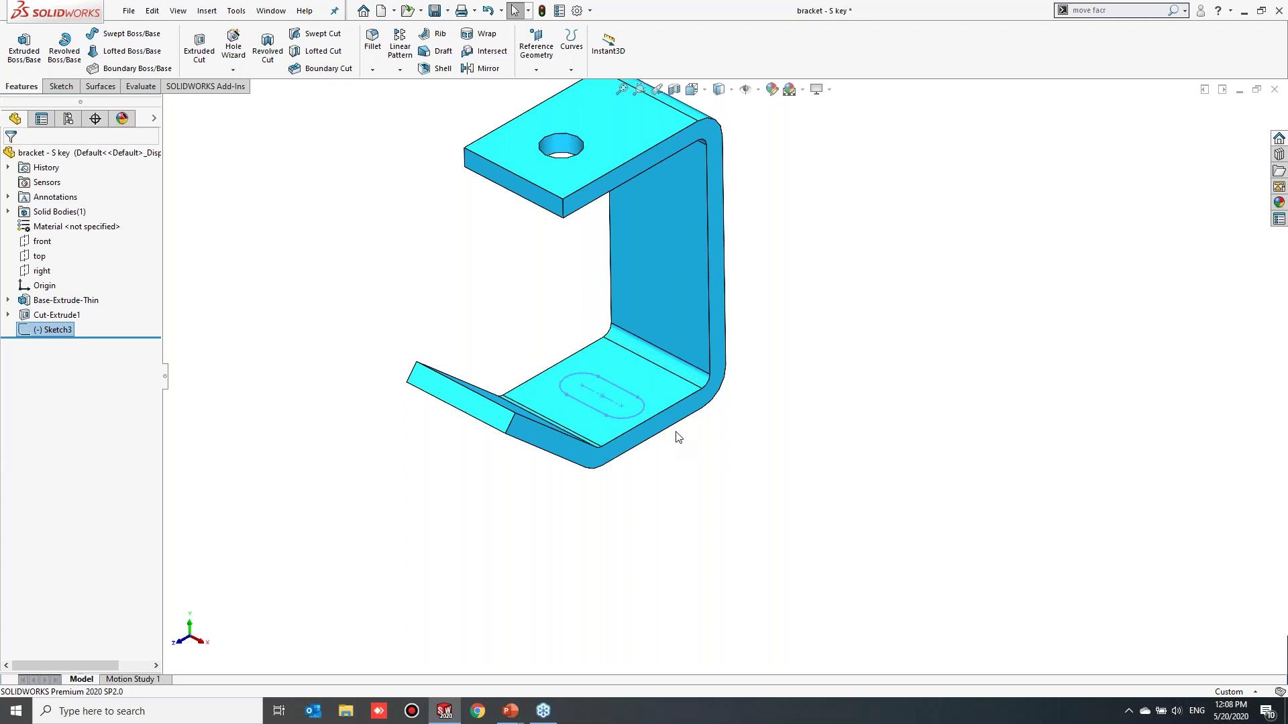
pyautogui.press('s')
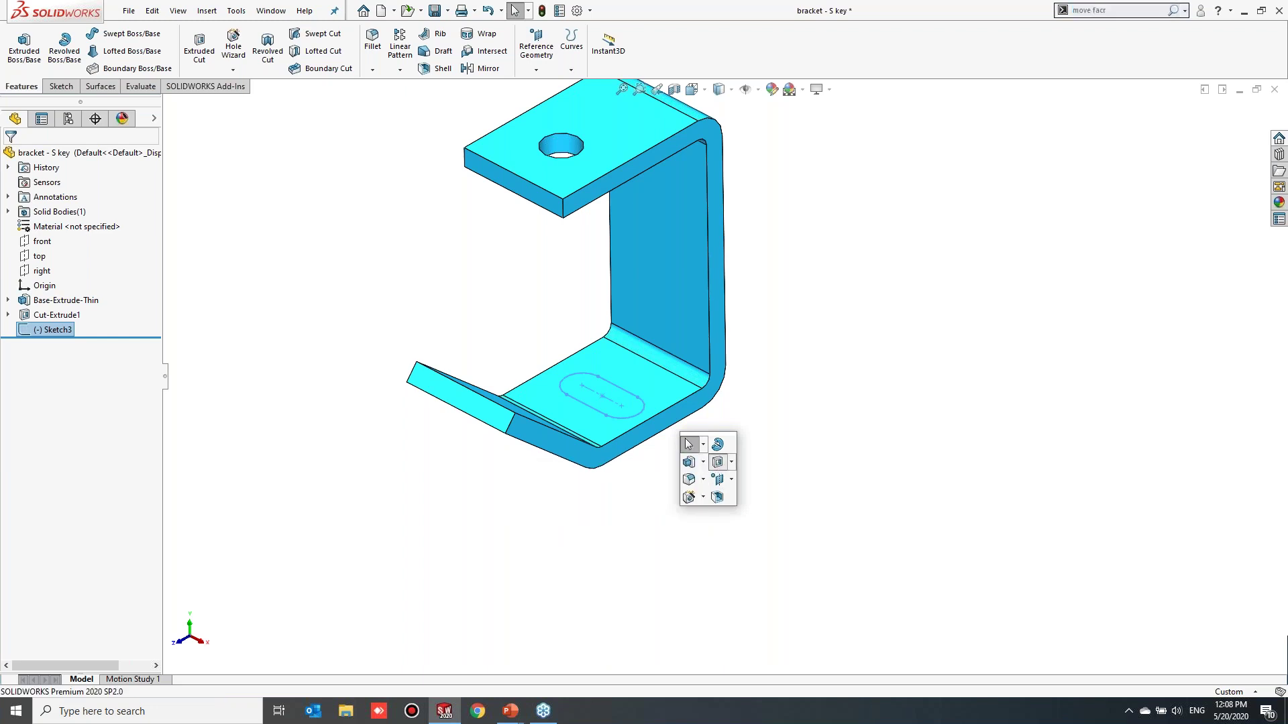
pyautogui.click(717, 462)
pyautogui.moveTo(603, 419); pyautogui.dragTo(692, 454)
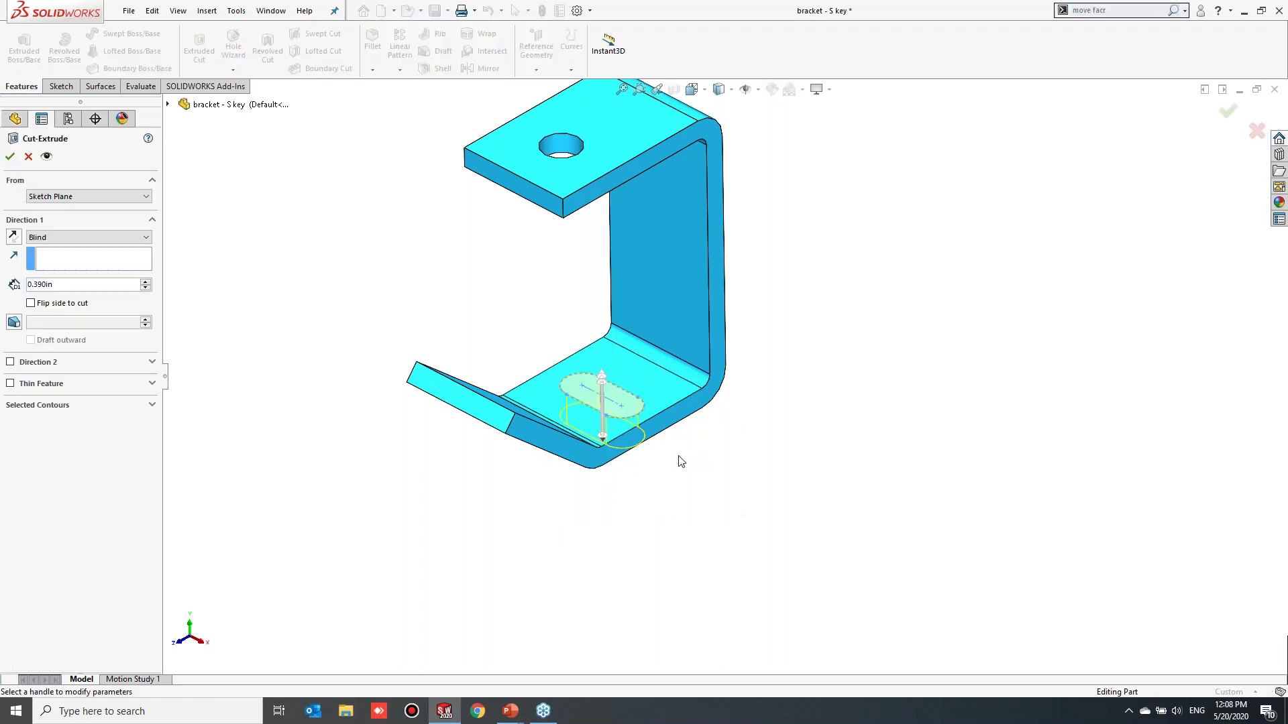
pyautogui.rightClick(681, 458)
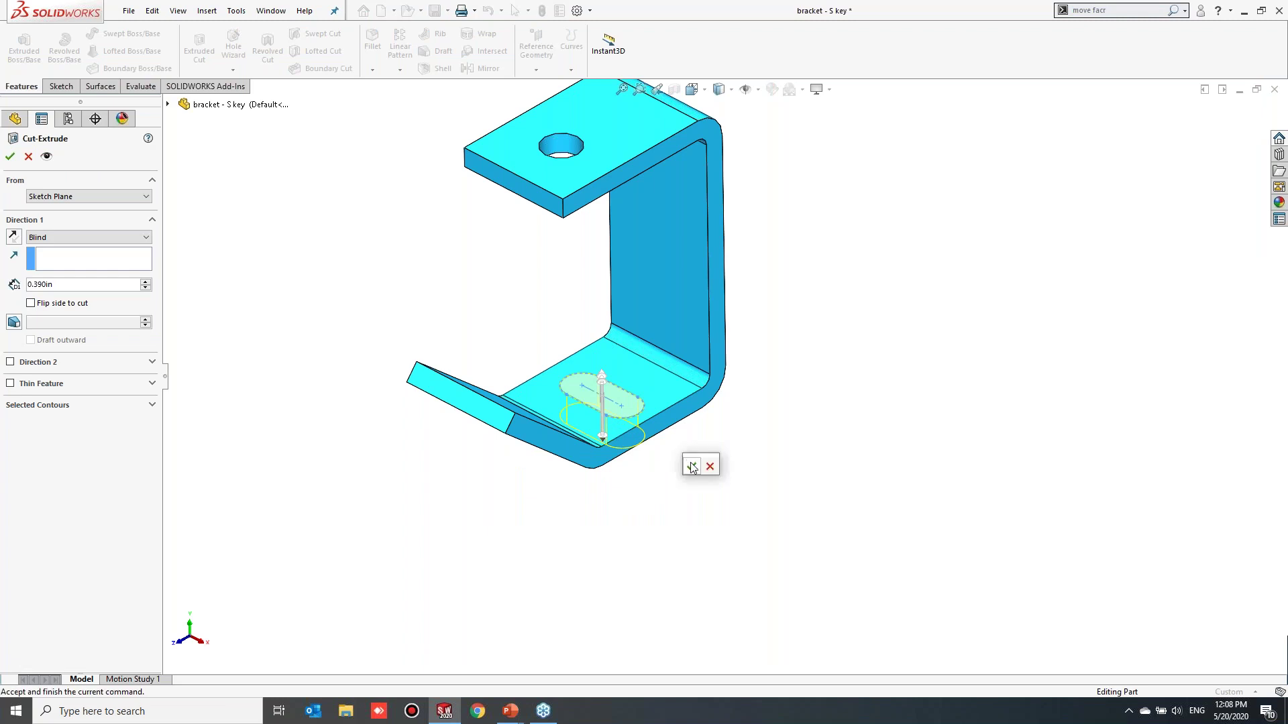
pyautogui.click(692, 467)
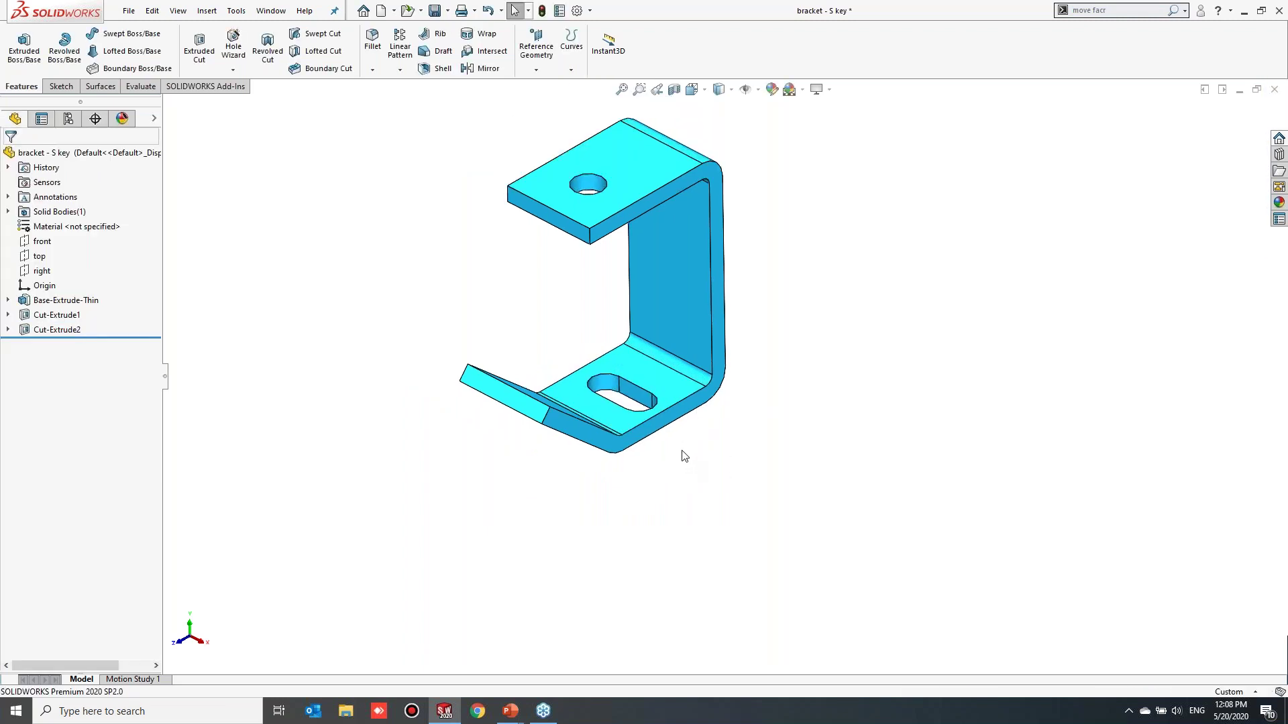
# Open the part CS_Fillet - D key from the recent documents
pyautogui.scroll(2, 681, 450)
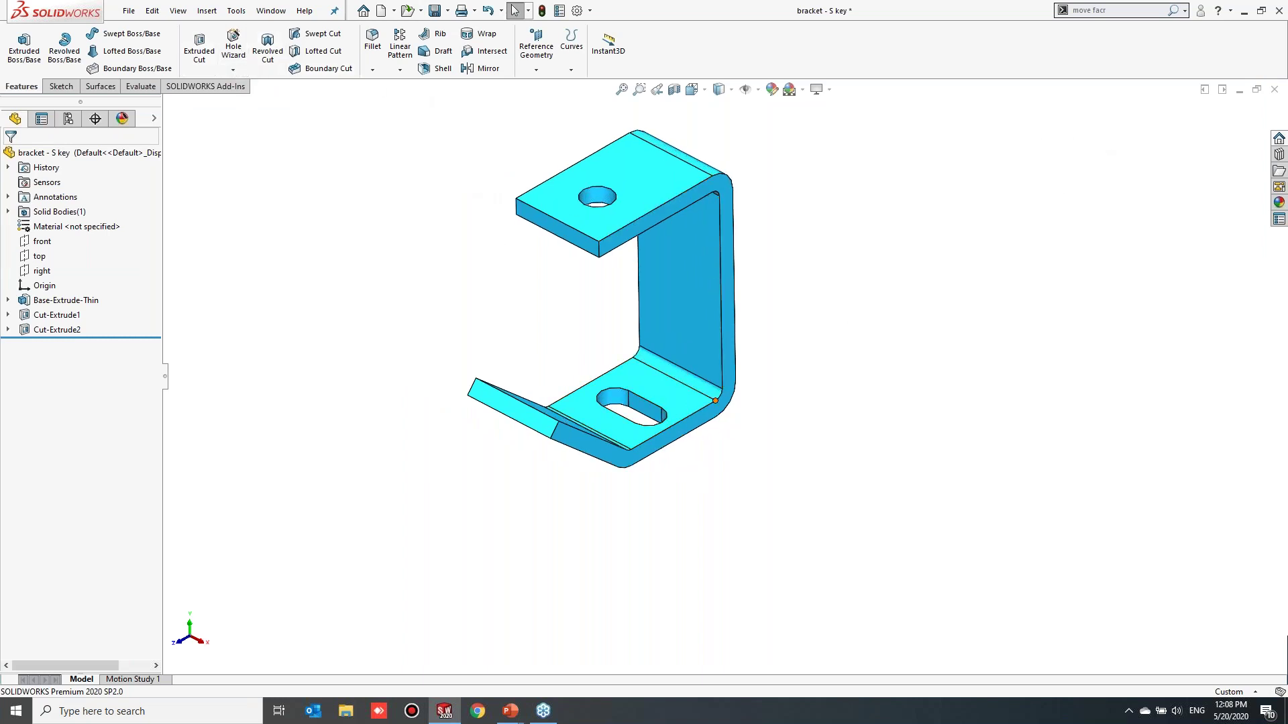
pyautogui.scroll(-2, 664, 413)
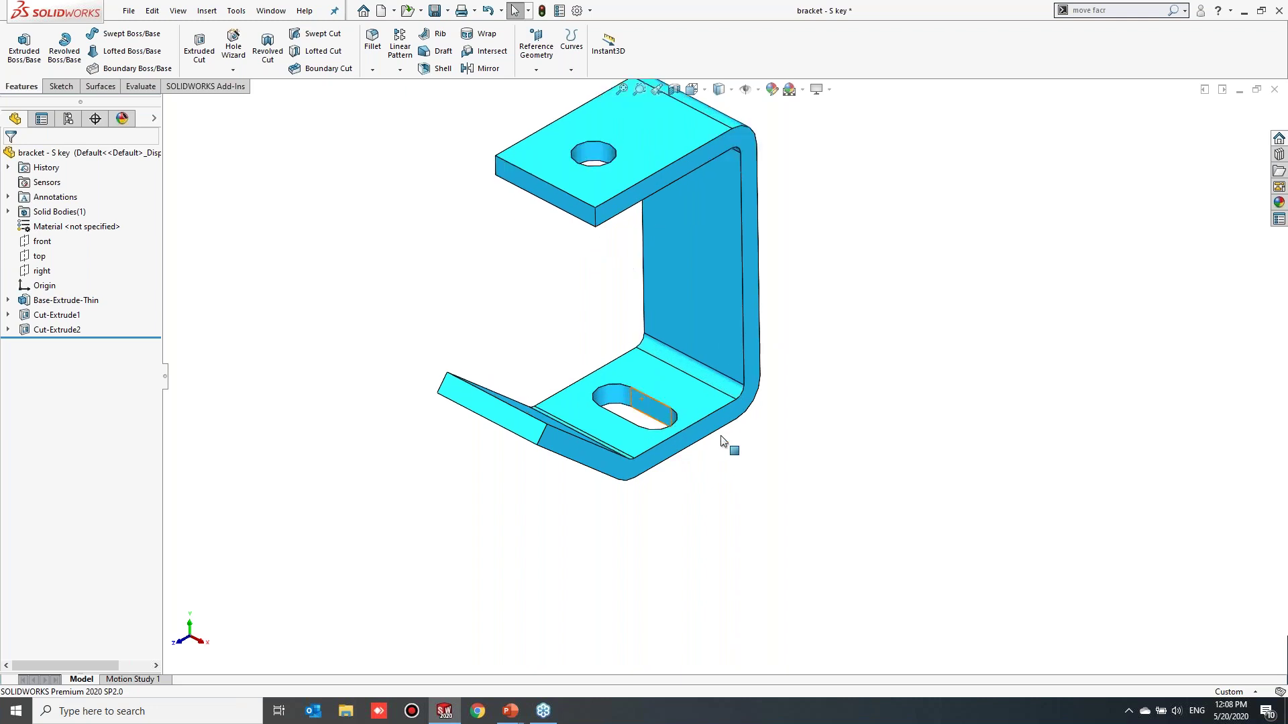
pyautogui.scroll(1, 676, 396)
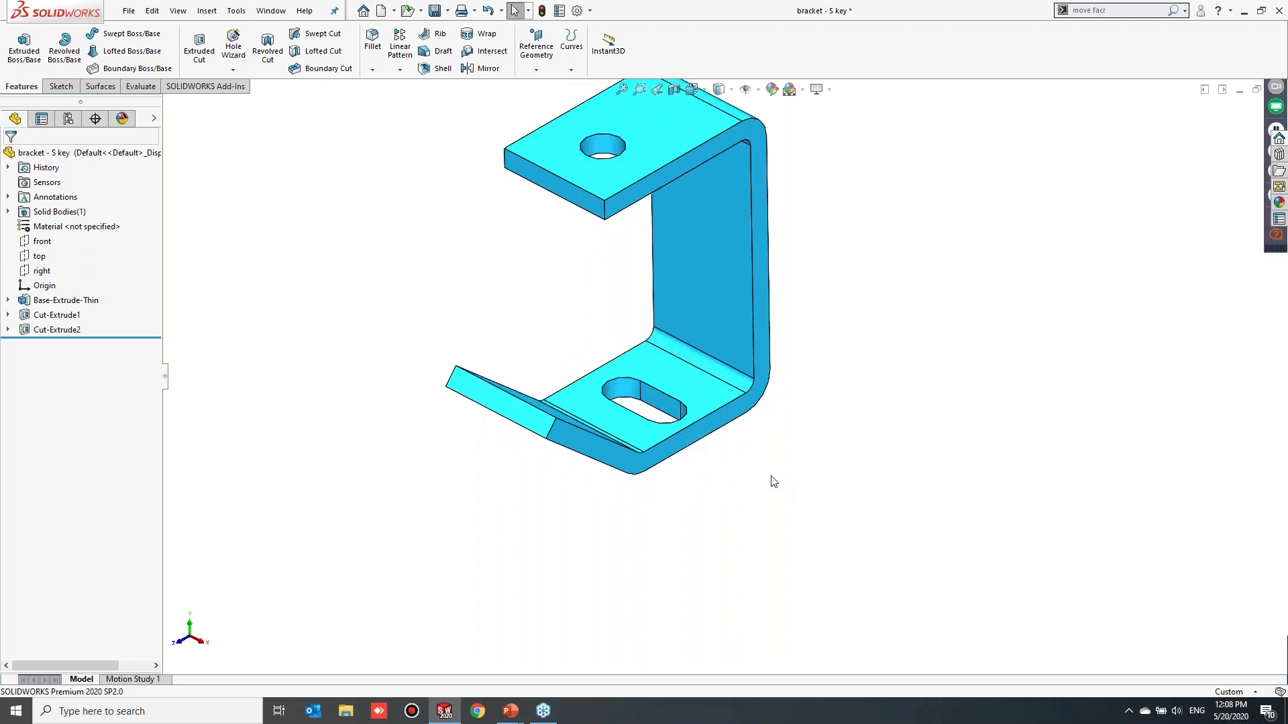
pyautogui.press('r')
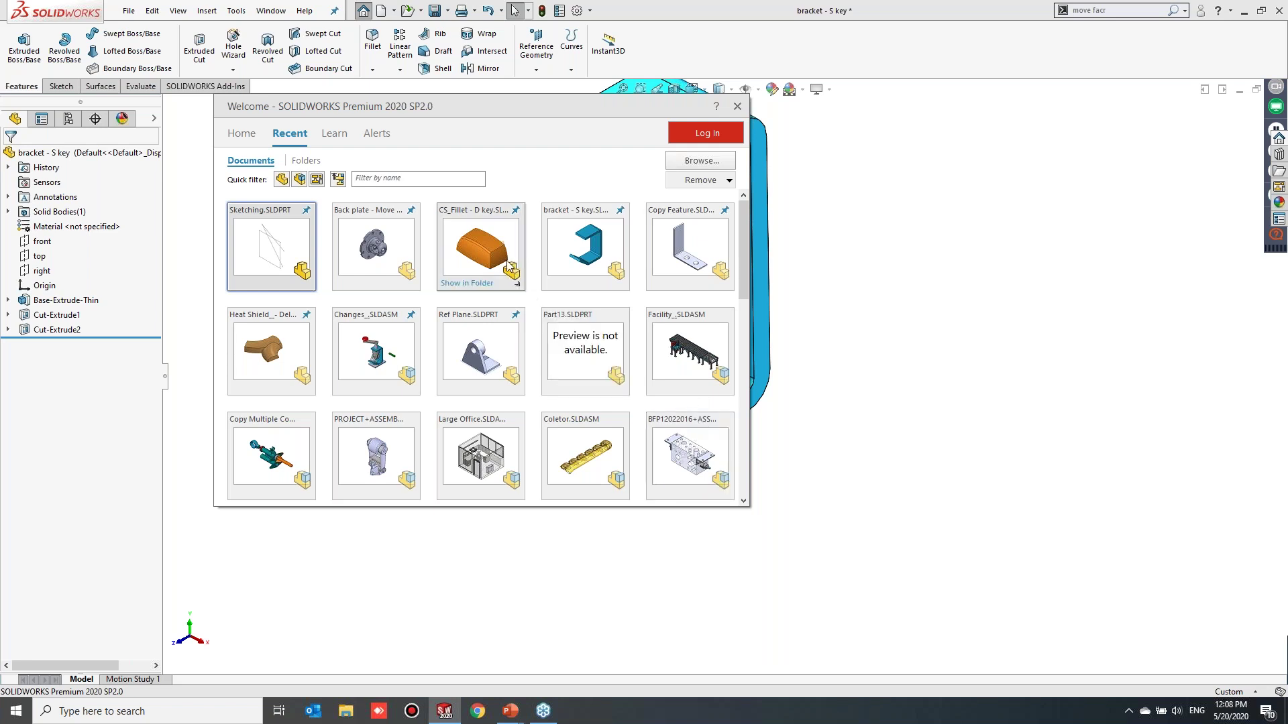
pyautogui.press('Escape')
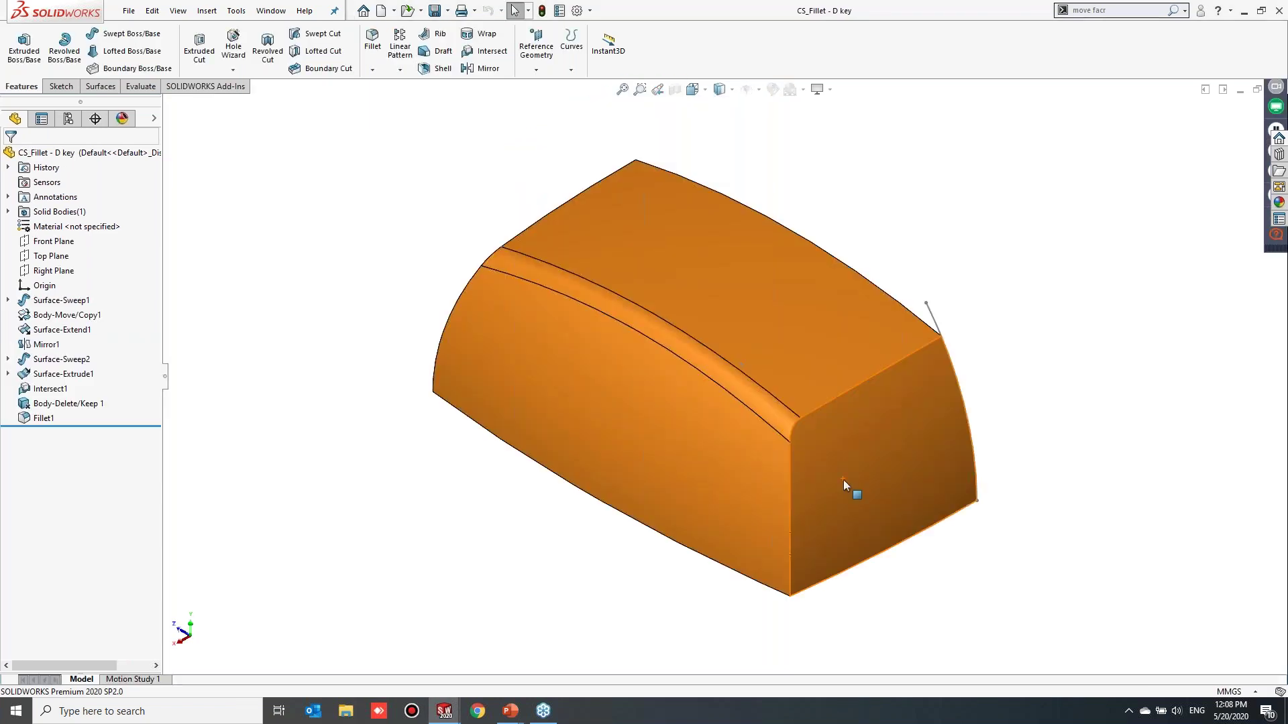
# Edit the fillet on the block's long upper edge through its selection breadcrumbs and set its radius to 30 mm
pyautogui.scroll(2, 957, 433)
pyautogui.scroll(-1, 945, 437)
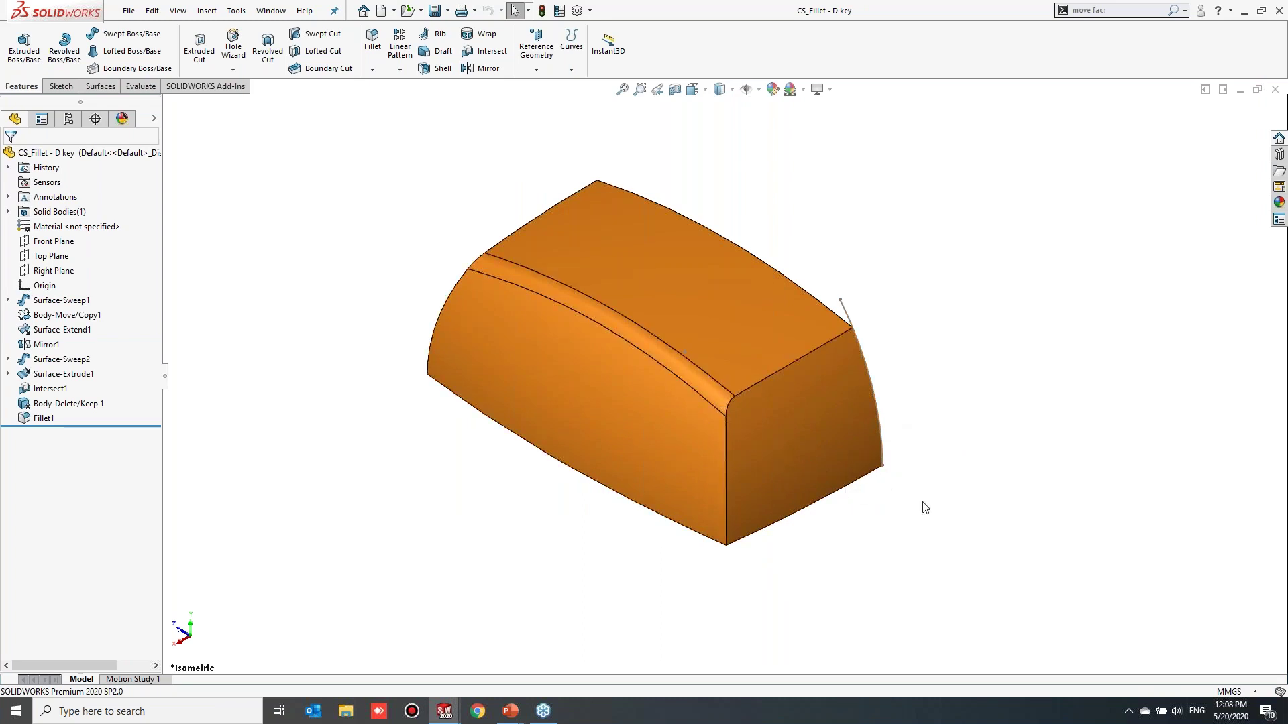
pyautogui.scroll(1, 783, 388)
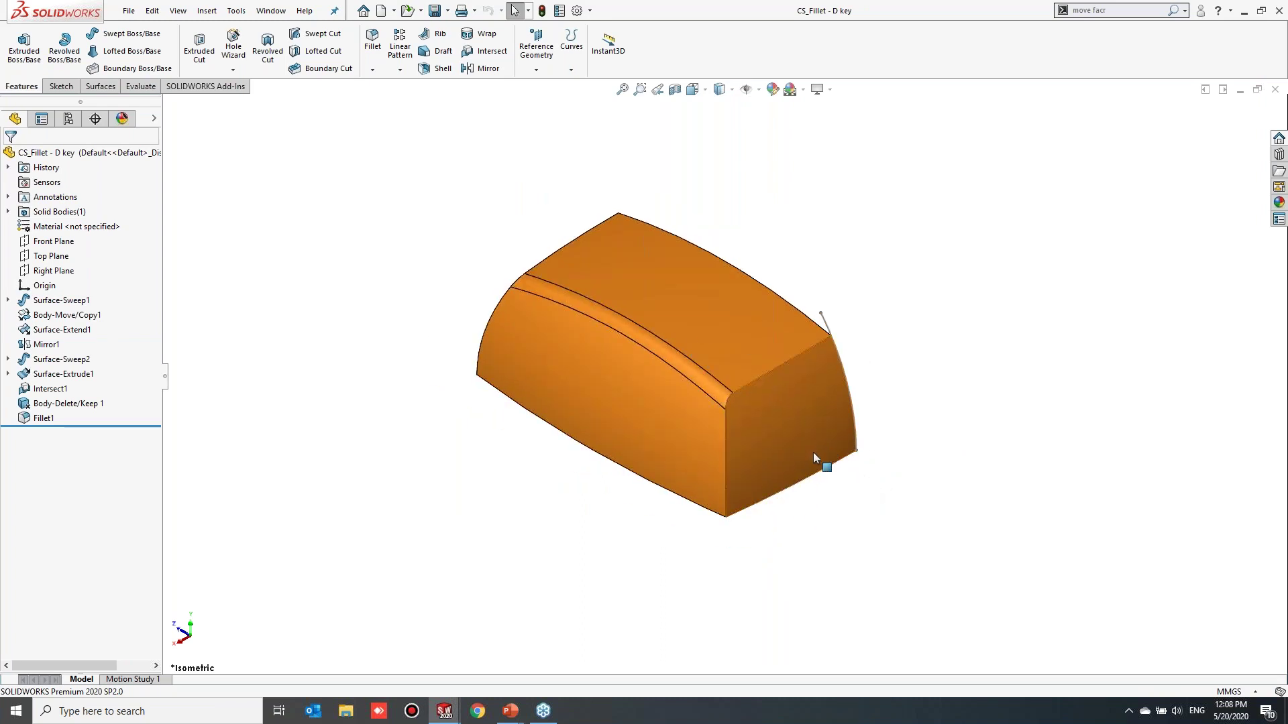
pyautogui.scroll(-1, 713, 380)
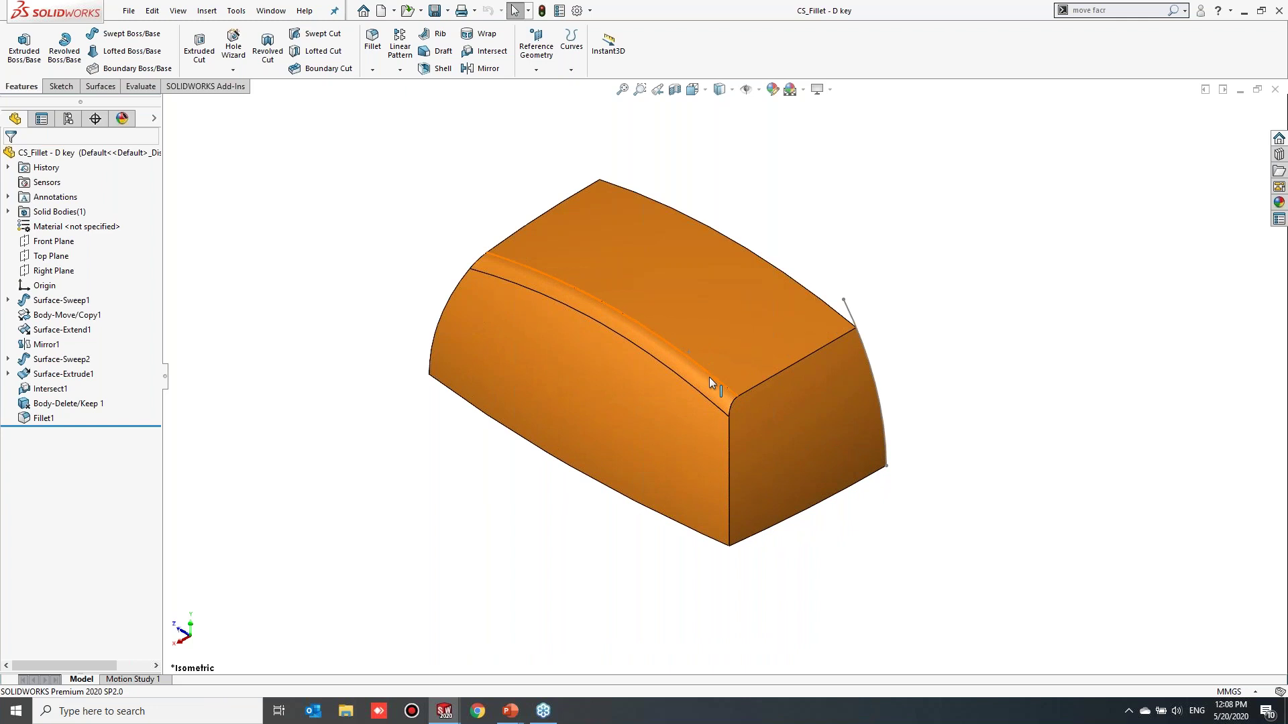
pyautogui.click(683, 371)
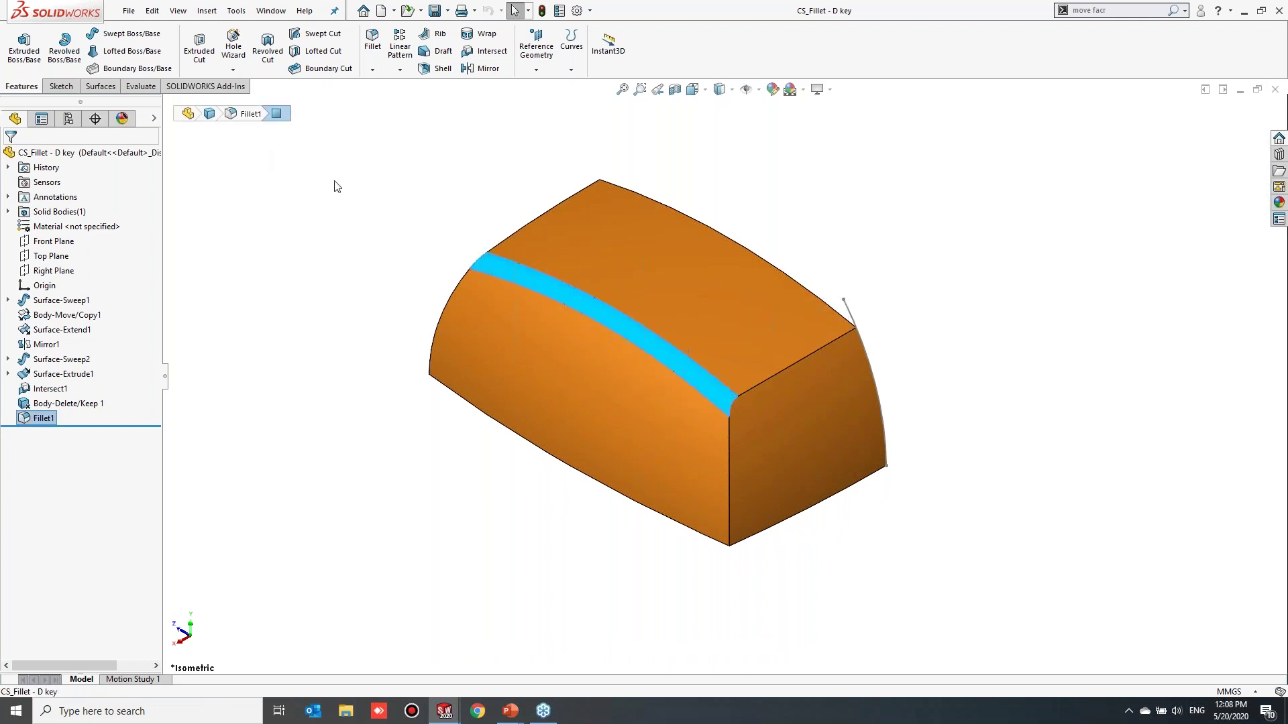
pyautogui.press('d')
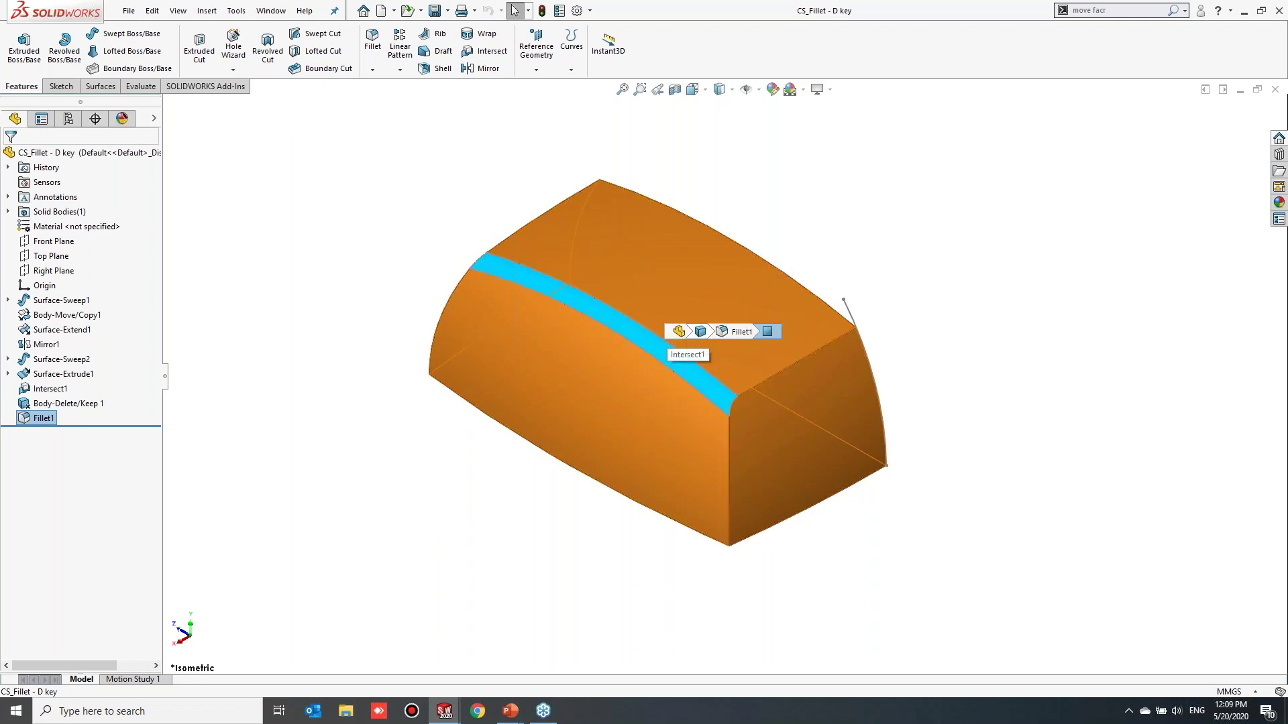
pyautogui.click(727, 331)
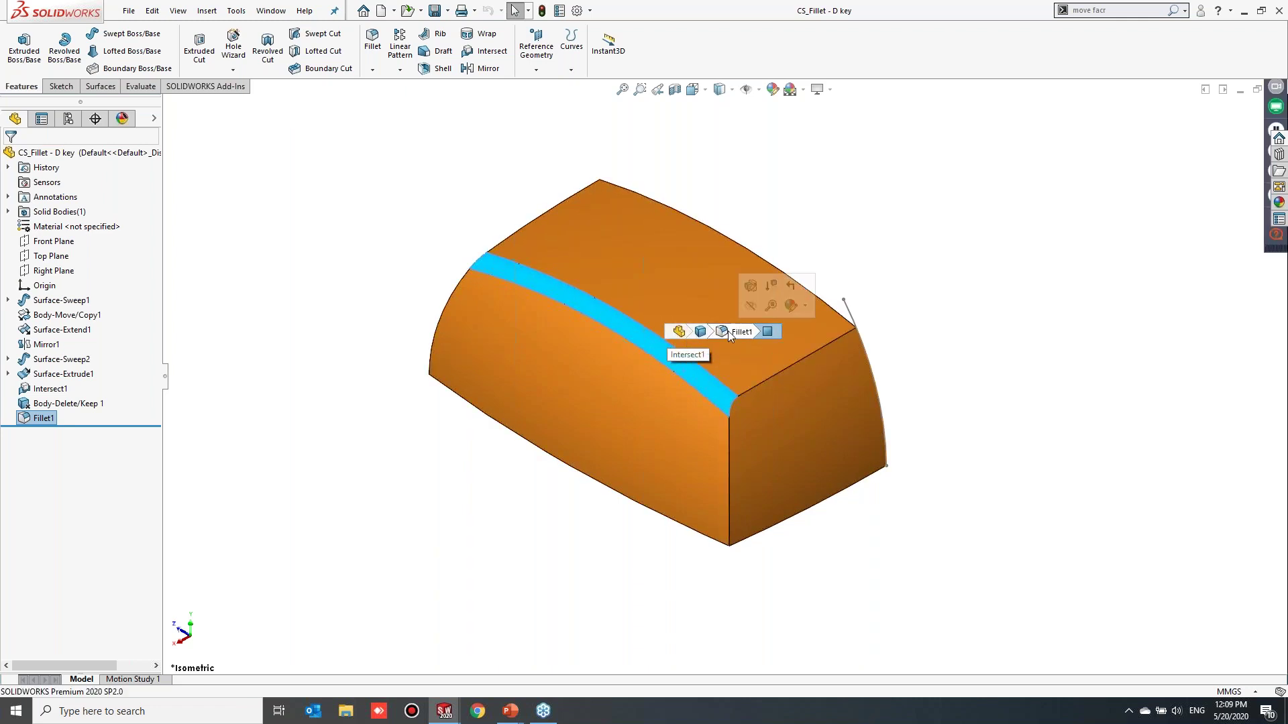
pyautogui.click(750, 287)
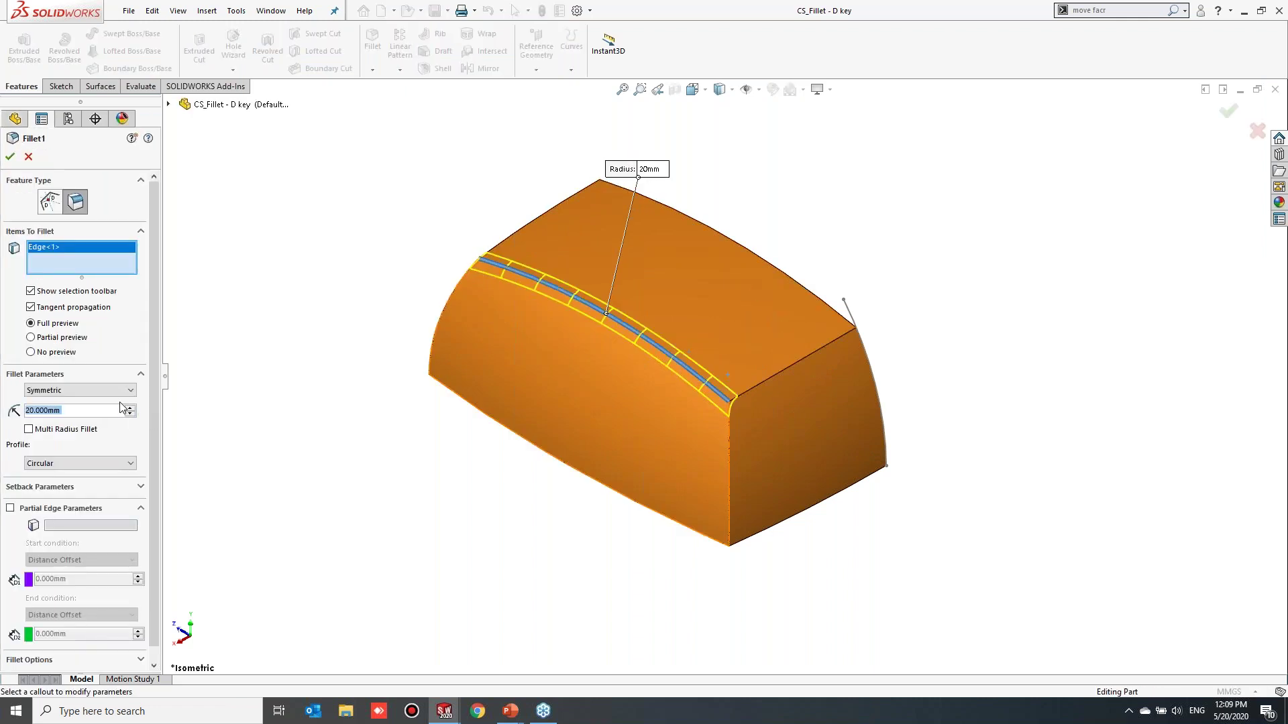
pyautogui.write('30')
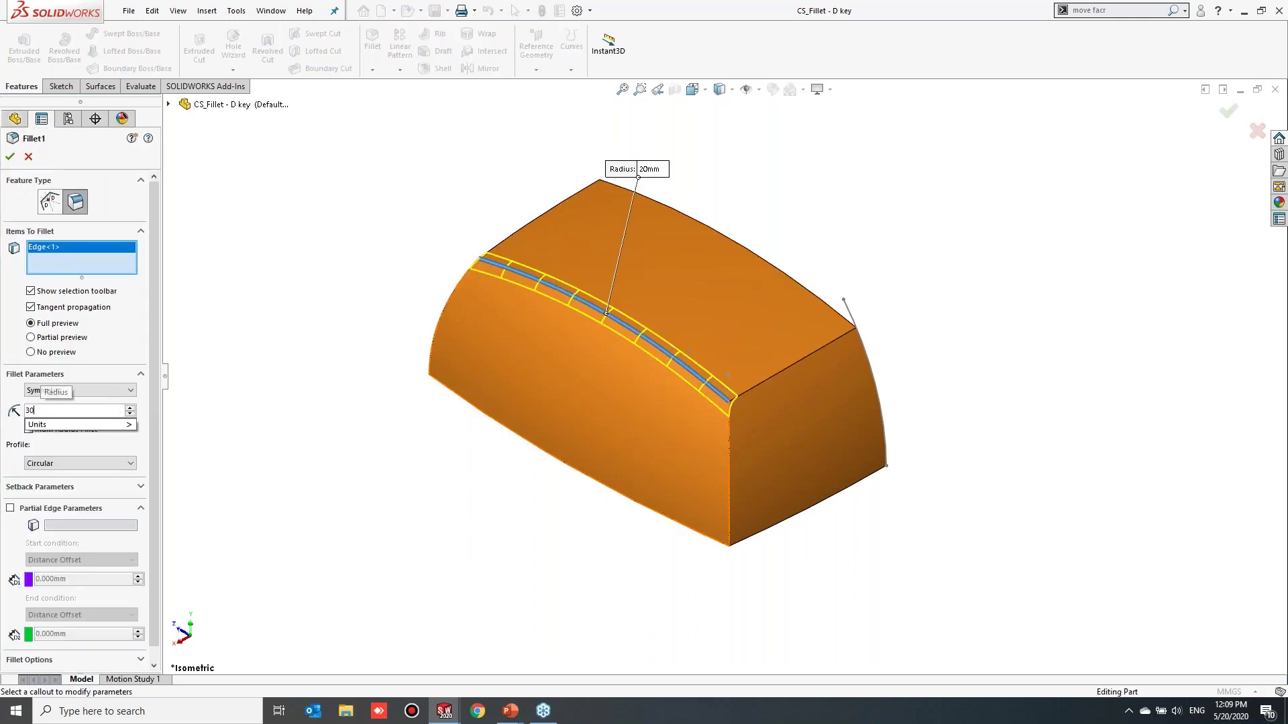
pyautogui.press('Return')
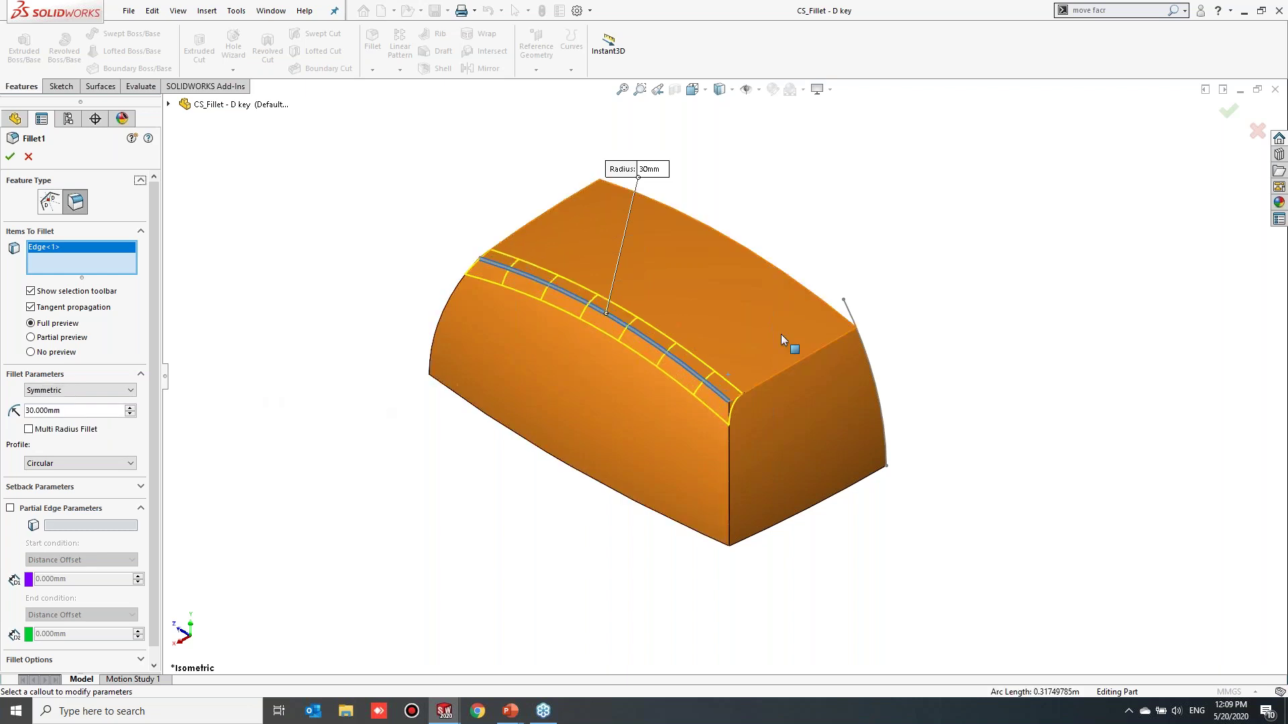
pyautogui.rightClick(826, 285)
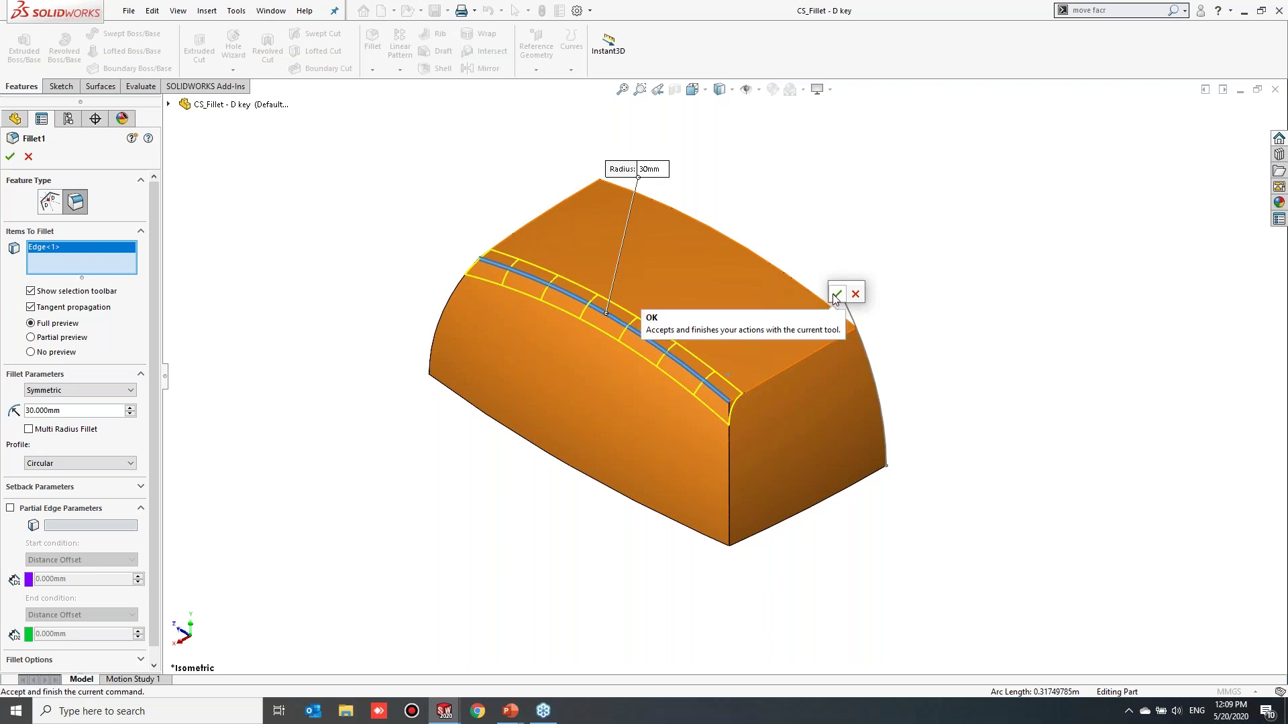
pyautogui.click(837, 295)
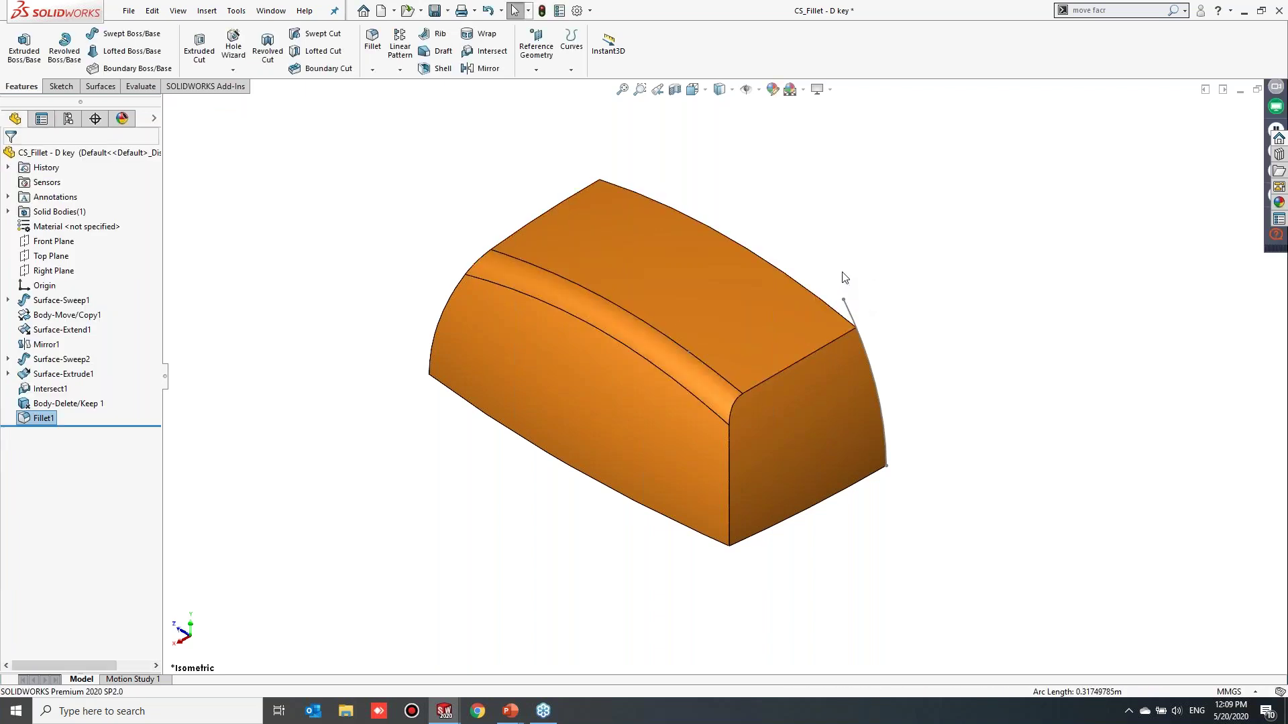
# Switch to the presentation, advance to the Sketching Tips and Tricks slide, and return to SOLIDWORKS
pyautogui.press('z')
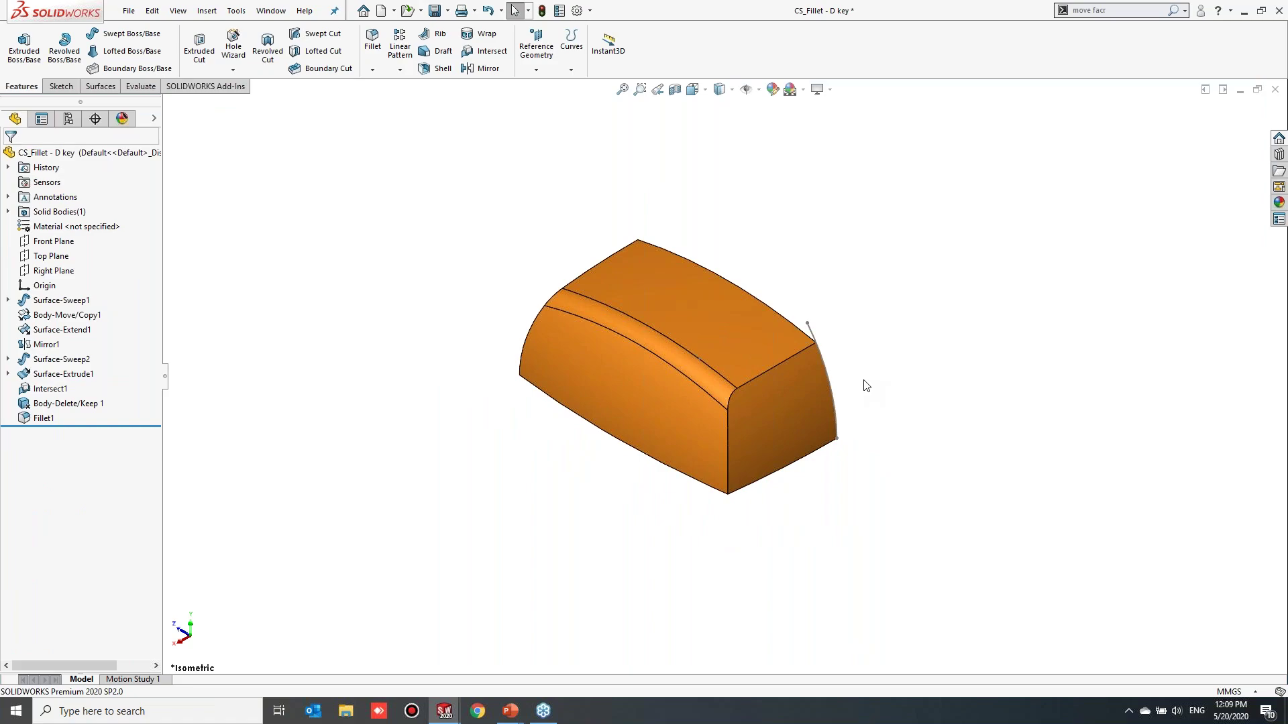
pyautogui.hotkey('alt', 'Tab')
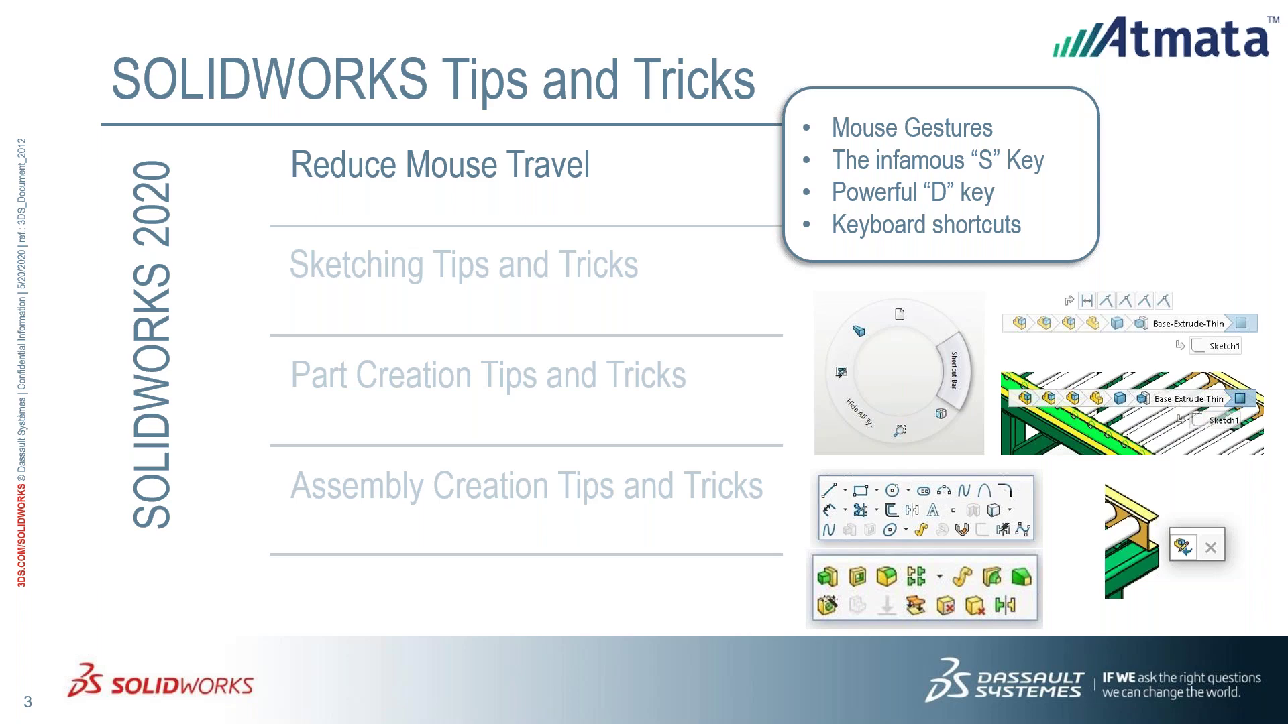
pyautogui.press('Right')
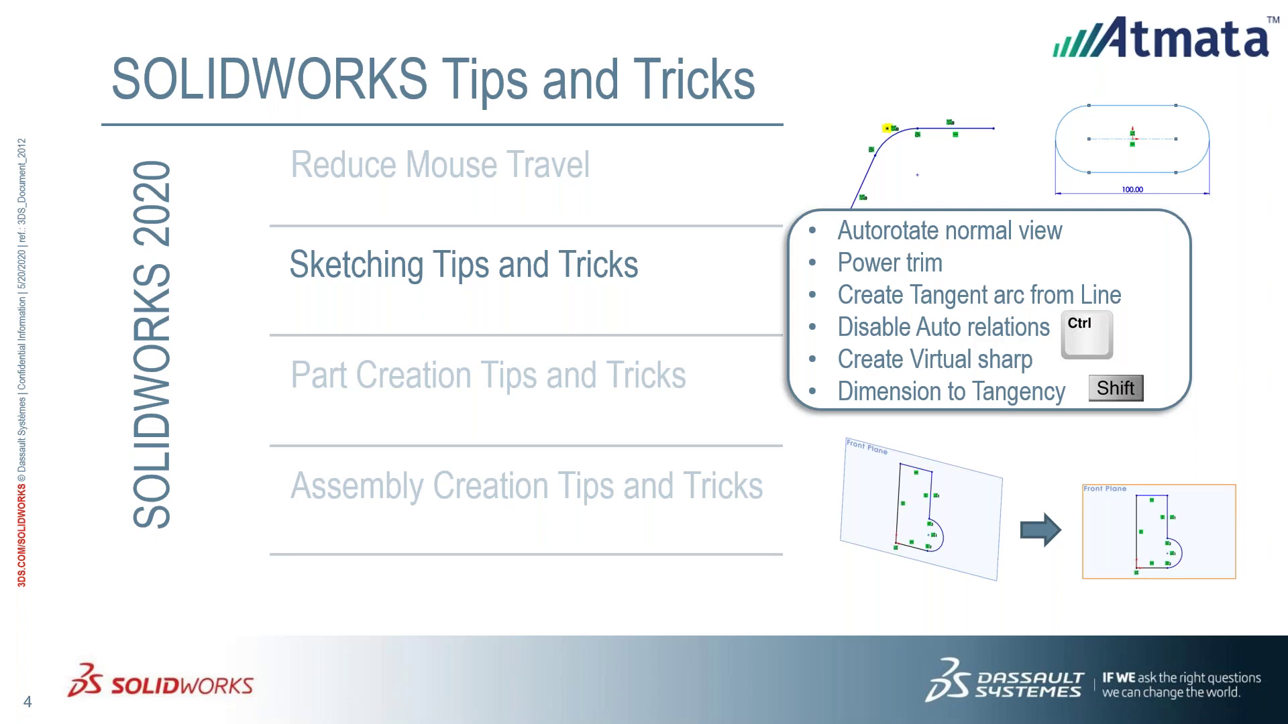
pyautogui.hotkey('alt', 'Tab')
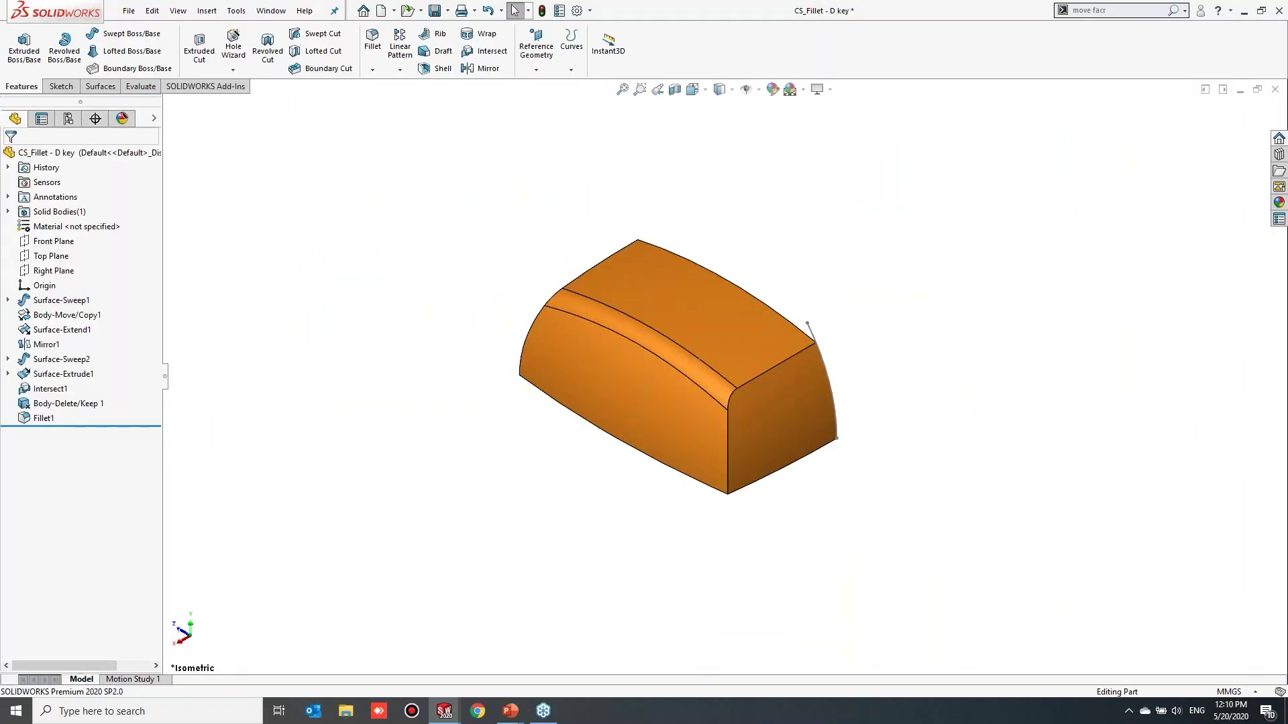
# Open the part Sketching from the recent documents and open its Sketch1 for editing
pyautogui.press('r')
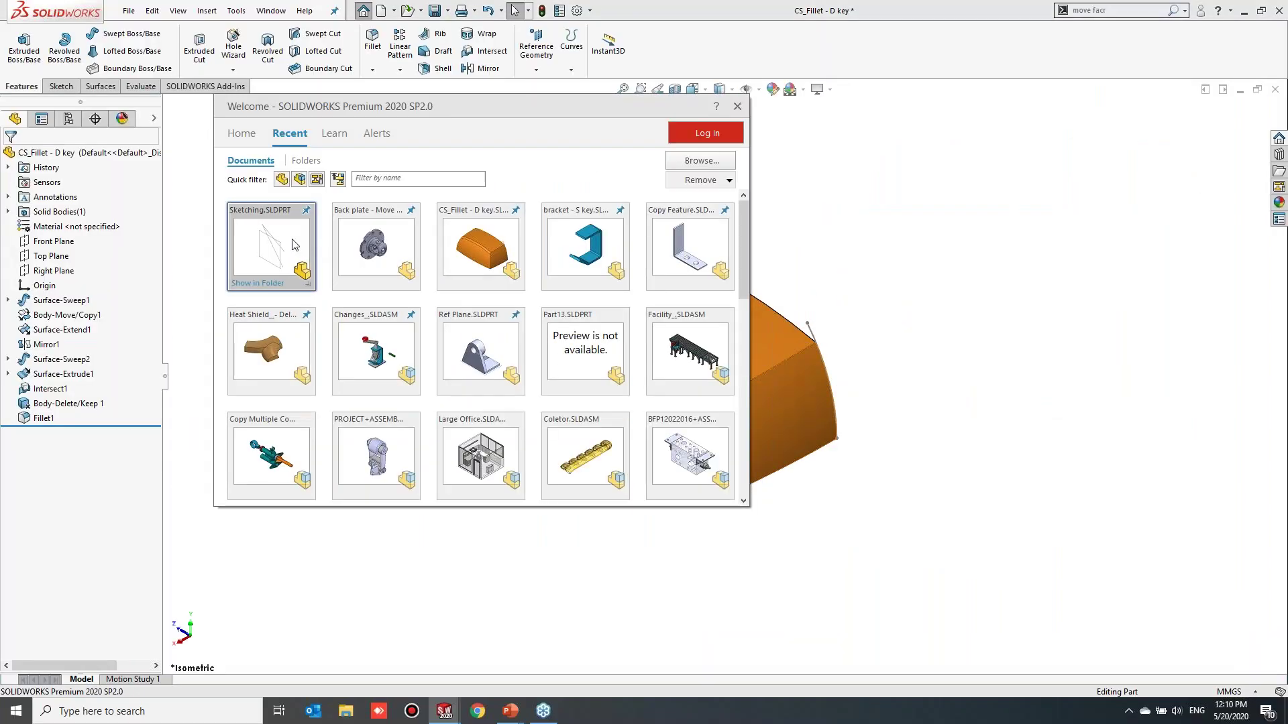
pyautogui.click(297, 243)
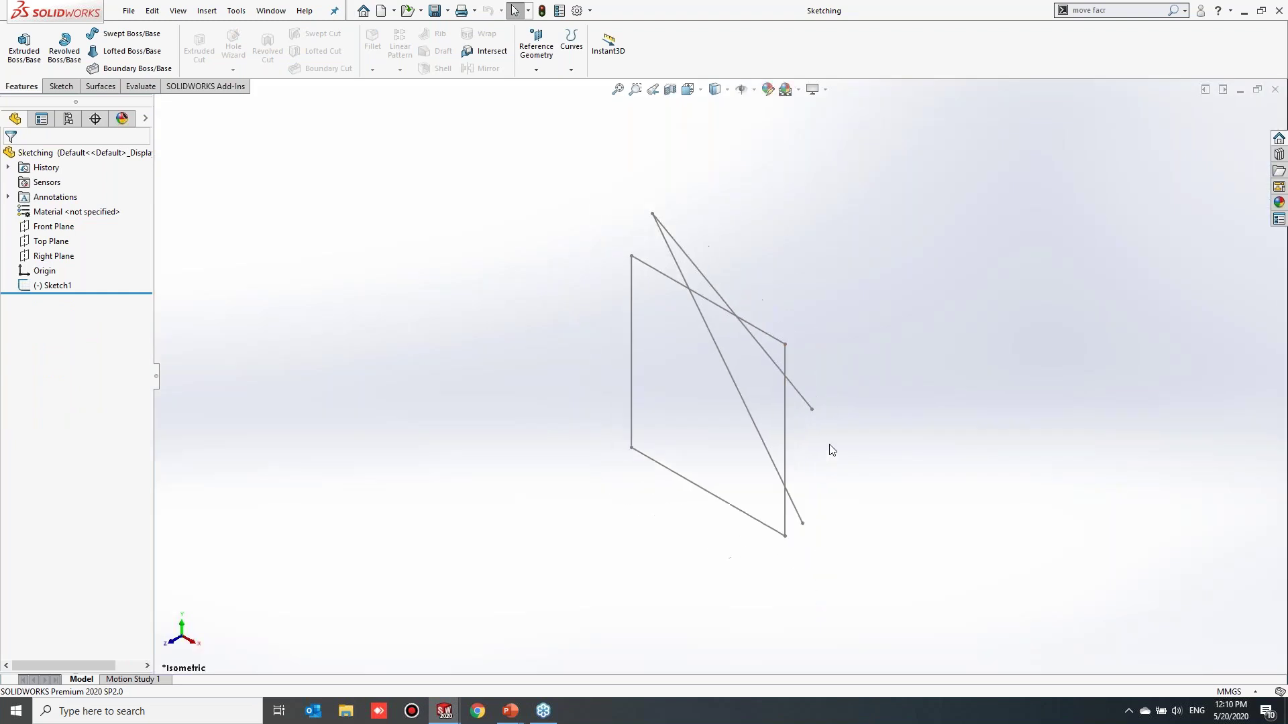
pyautogui.scroll(-1, 841, 433)
pyautogui.scroll(1, 807, 460)
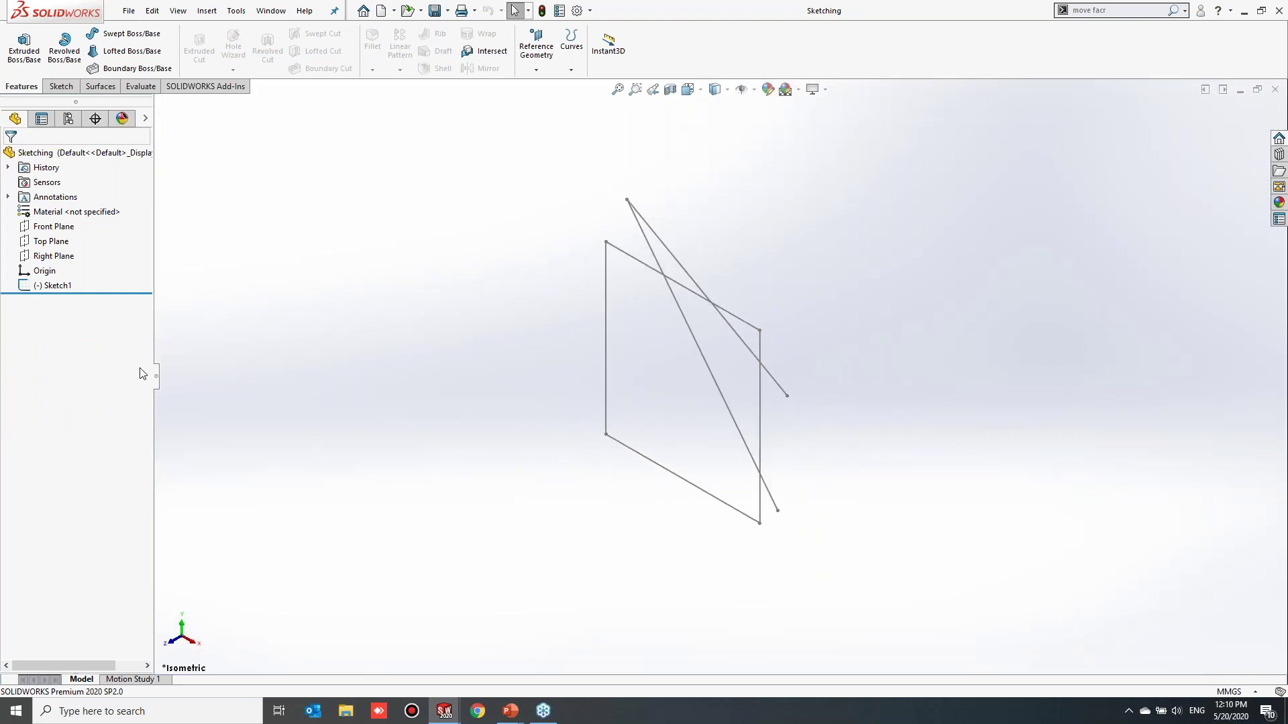
pyautogui.rightClick(57, 287)
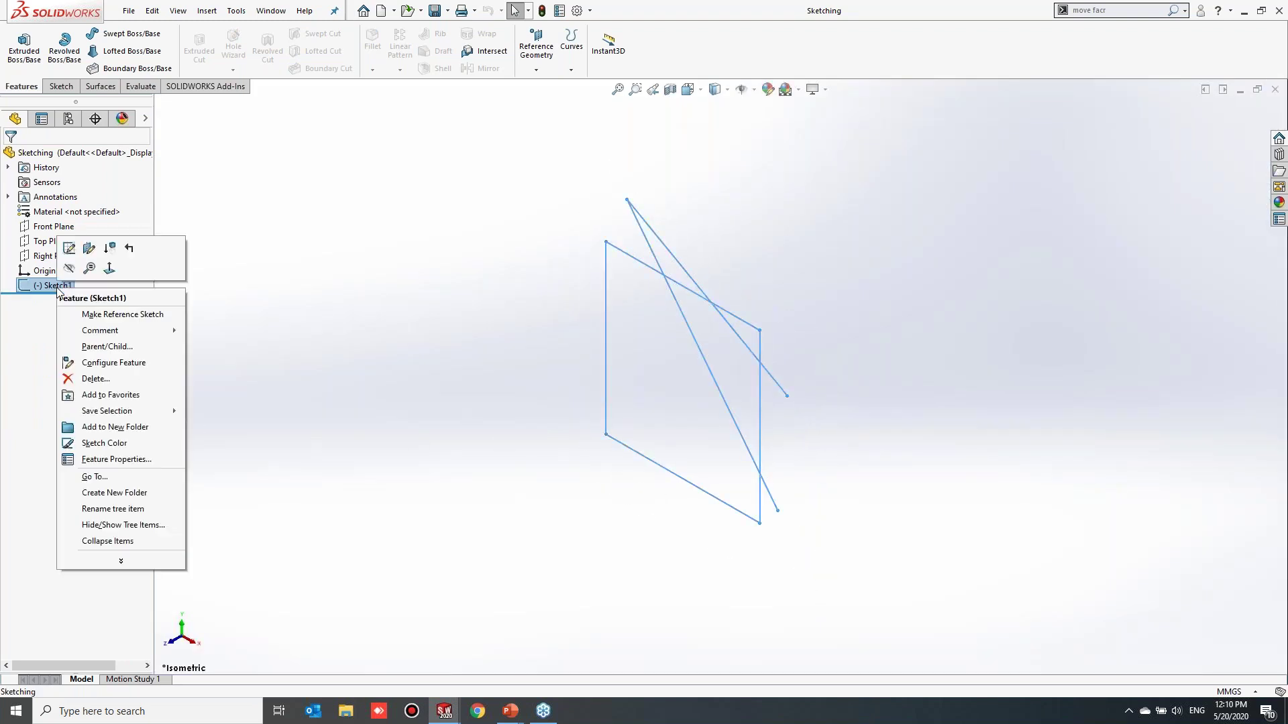
pyautogui.click(70, 249)
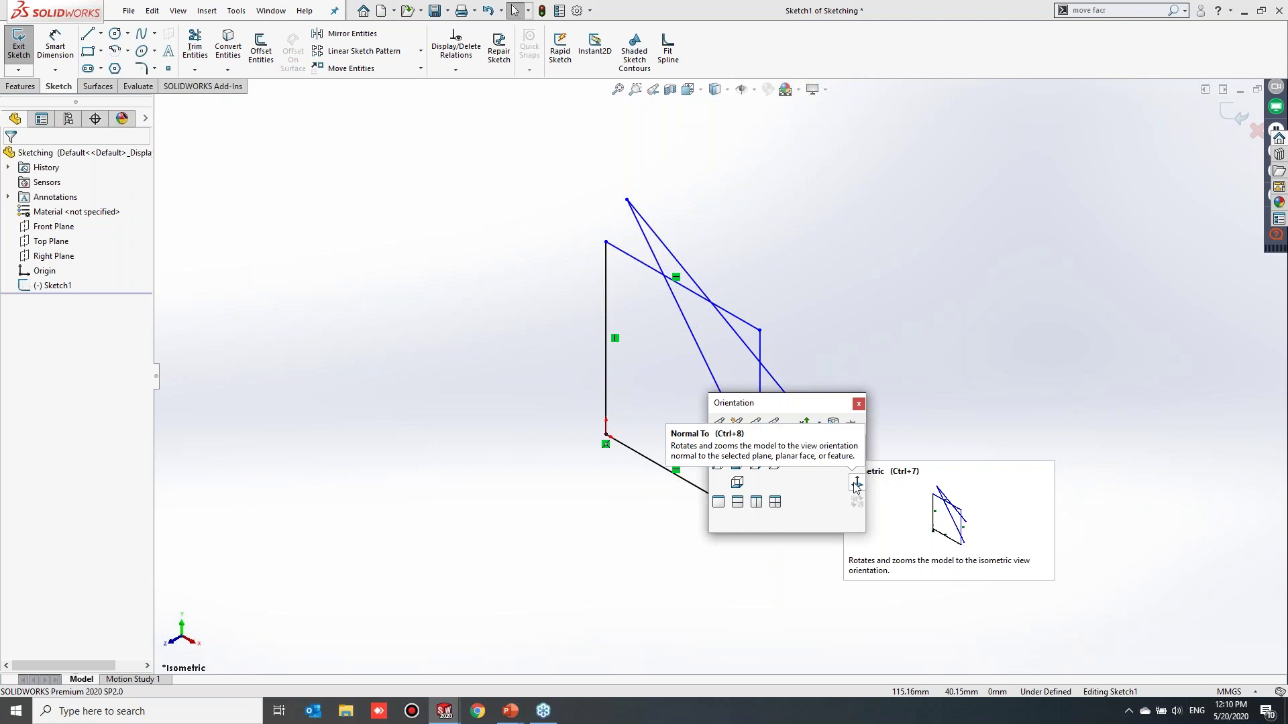
# View the sketch normal to its plane and orbit it back to an oblique angle
pyautogui.click(901, 444)
pyautogui.hotkey('ctrl', '8')
pyautogui.scroll(2, 891, 435)
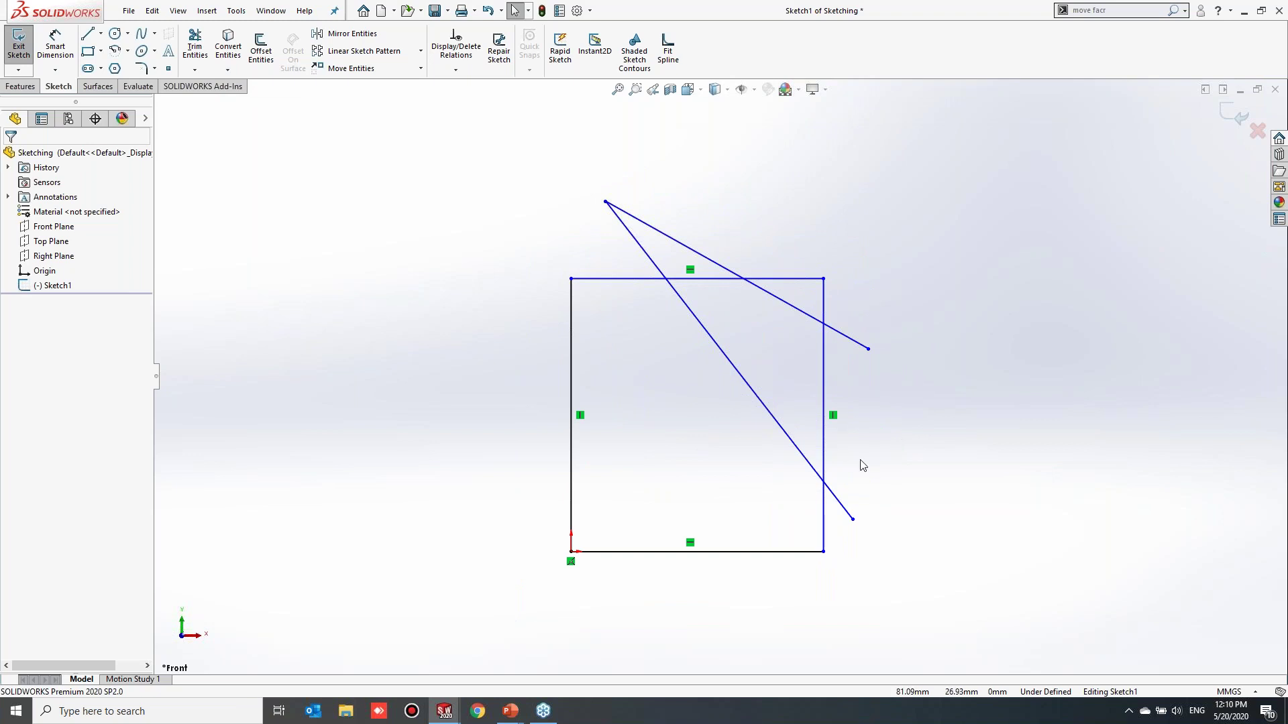
pyautogui.scroll(1, 879, 426)
pyautogui.moveTo(879, 426)
pyautogui.mouseDown(button='middle')
pyautogui.moveTo(854, 389)
pyautogui.moveTo(800, 512)
pyautogui.moveTo(808, 483)
pyautogui.mouseUp(button='middle')
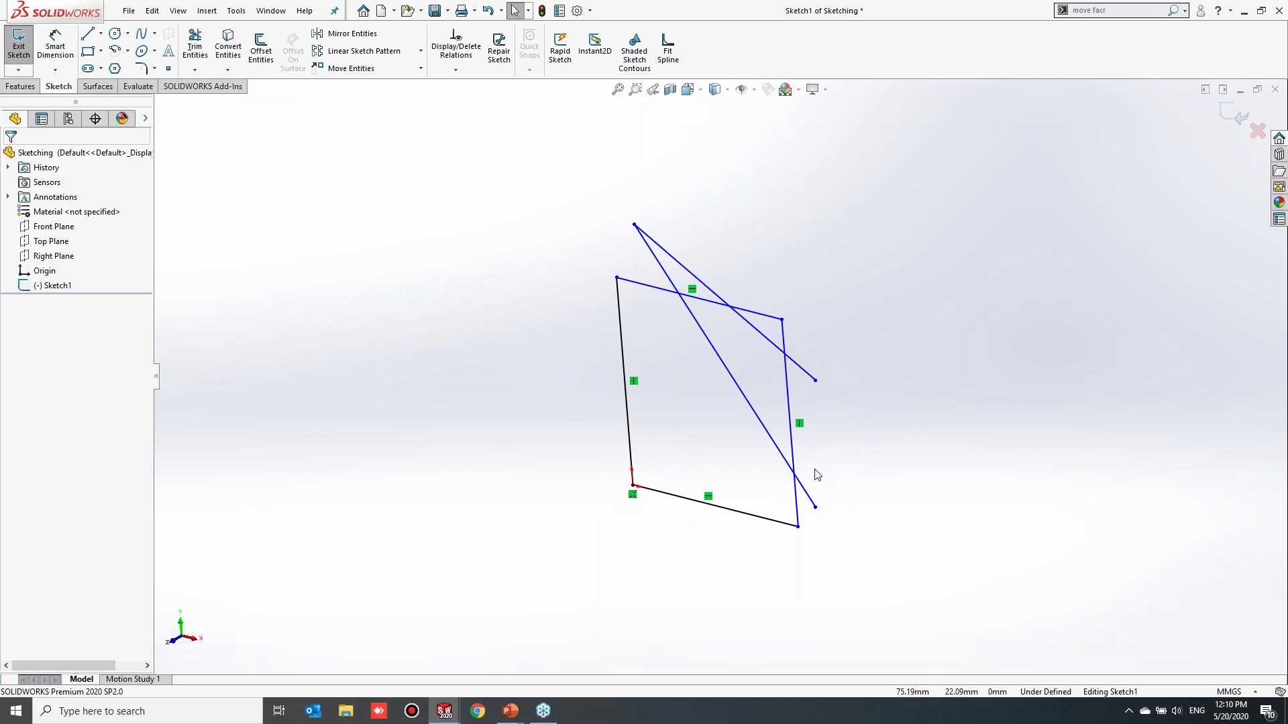
pyautogui.scroll(1, 661, 309)
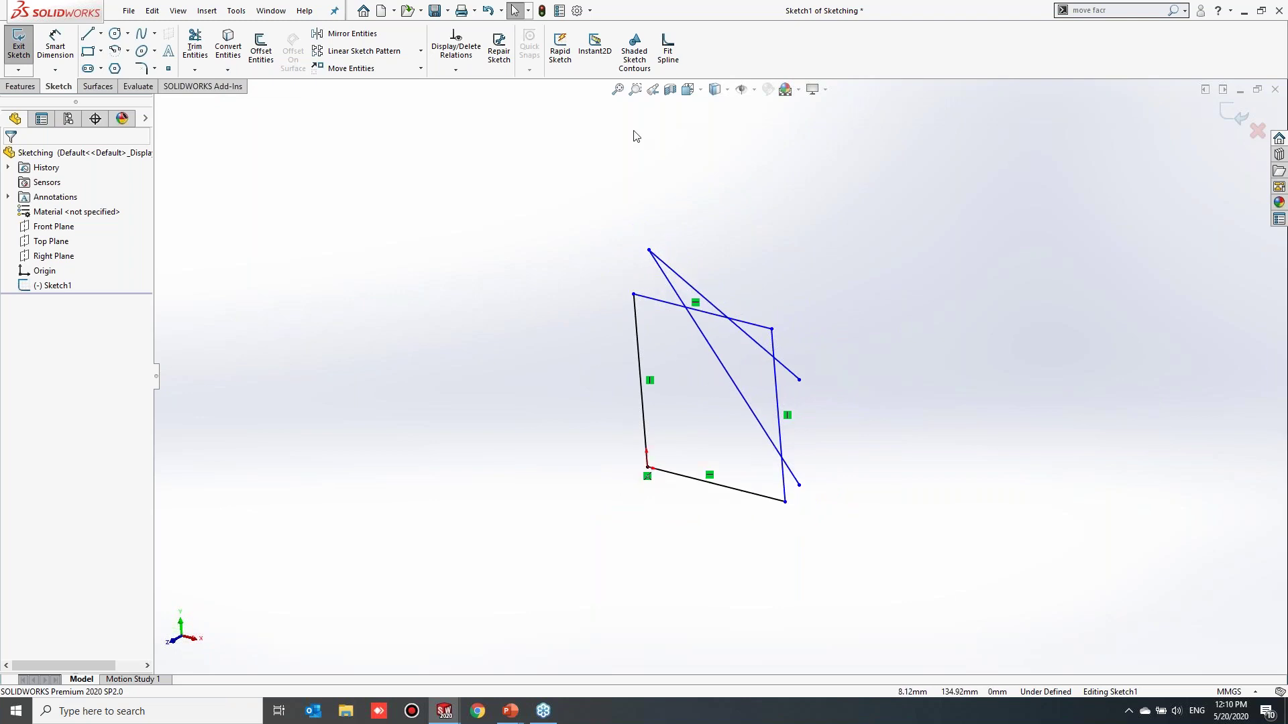
# Enable the system option to auto-rotate the view normal to the sketch plane on sketch creation and sketch edit
pyautogui.click(576, 10)
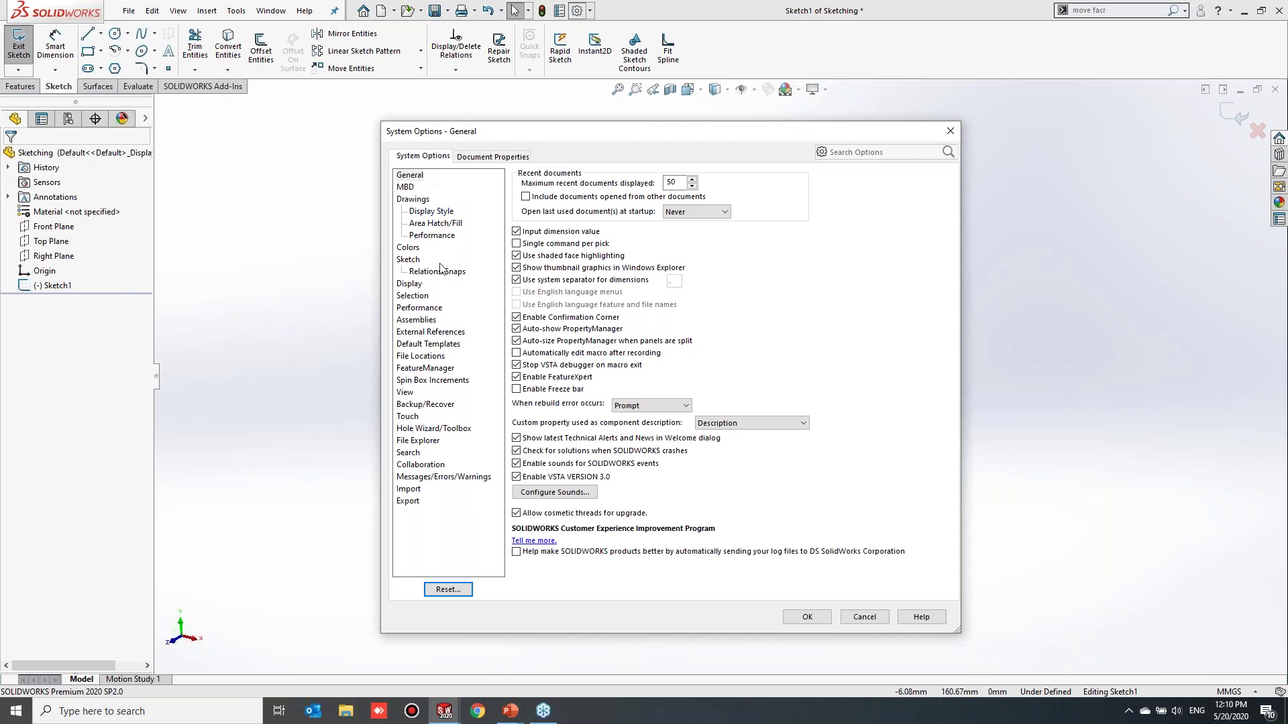
pyautogui.click(406, 261)
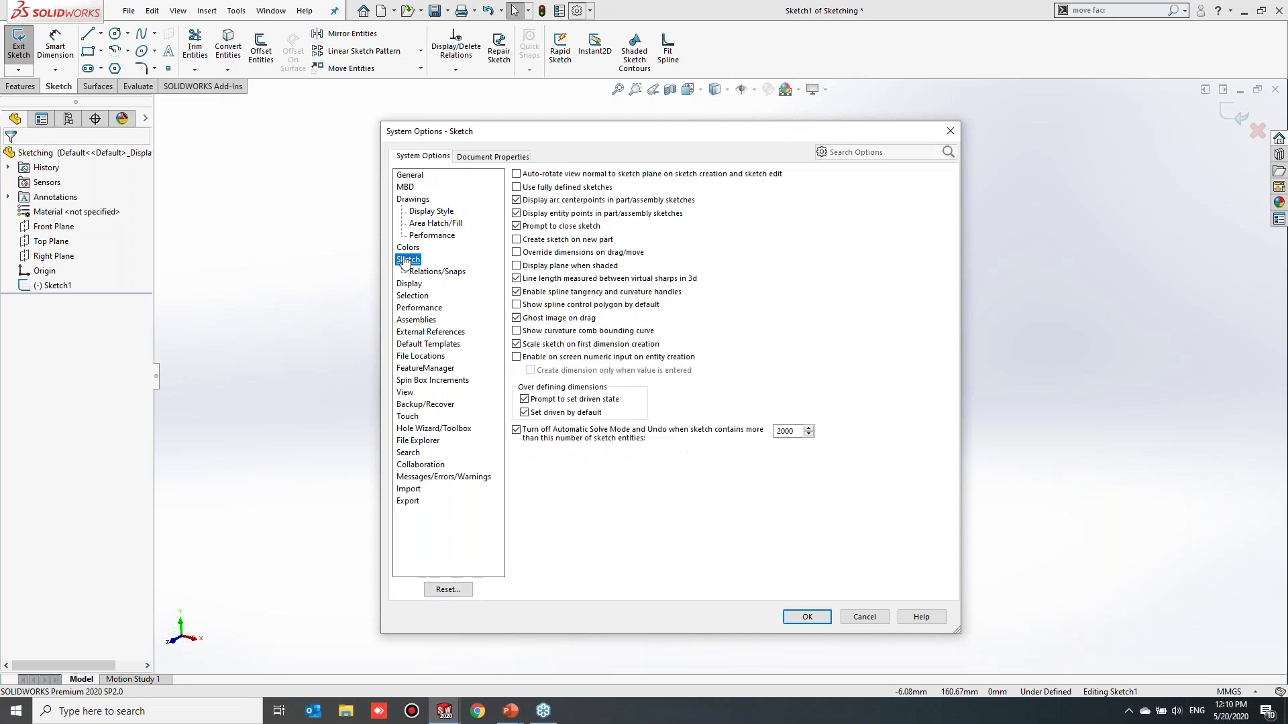
pyautogui.click(516, 175)
pyautogui.click(808, 616)
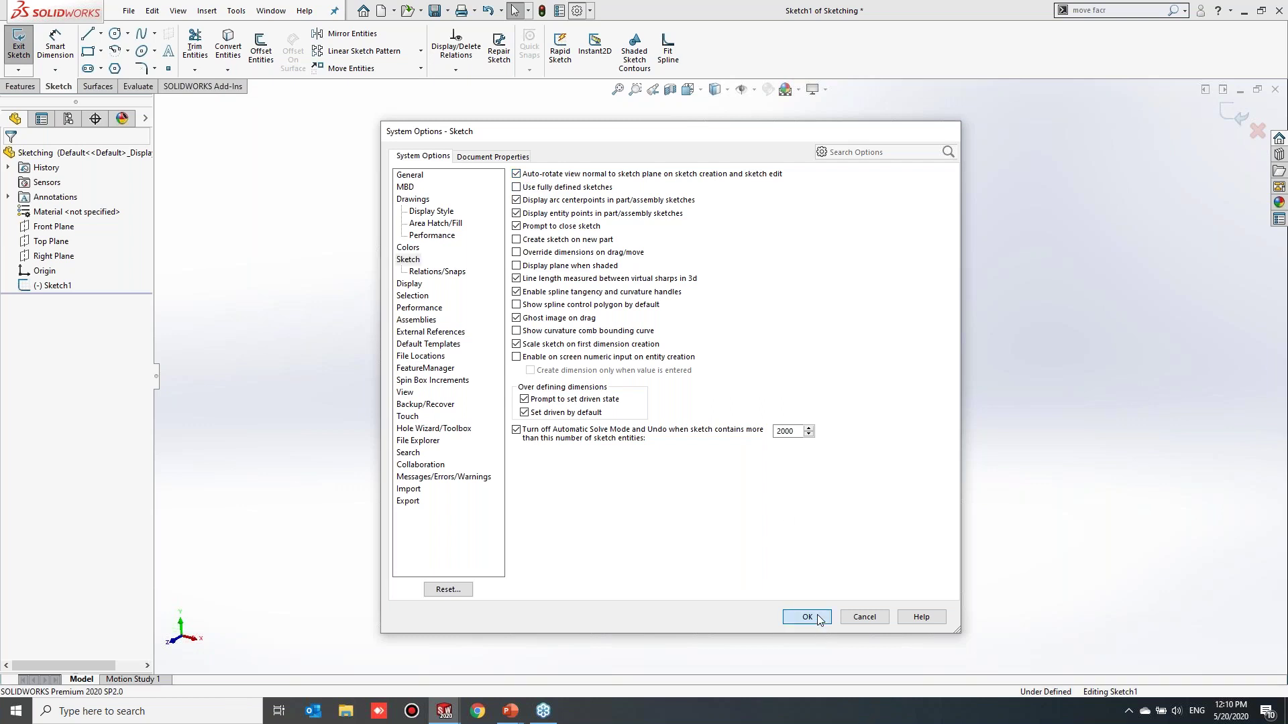
# Exit Sketch1 and reopen it for editing to check the automatic rotation to the sketch plane
pyautogui.click(1238, 107)
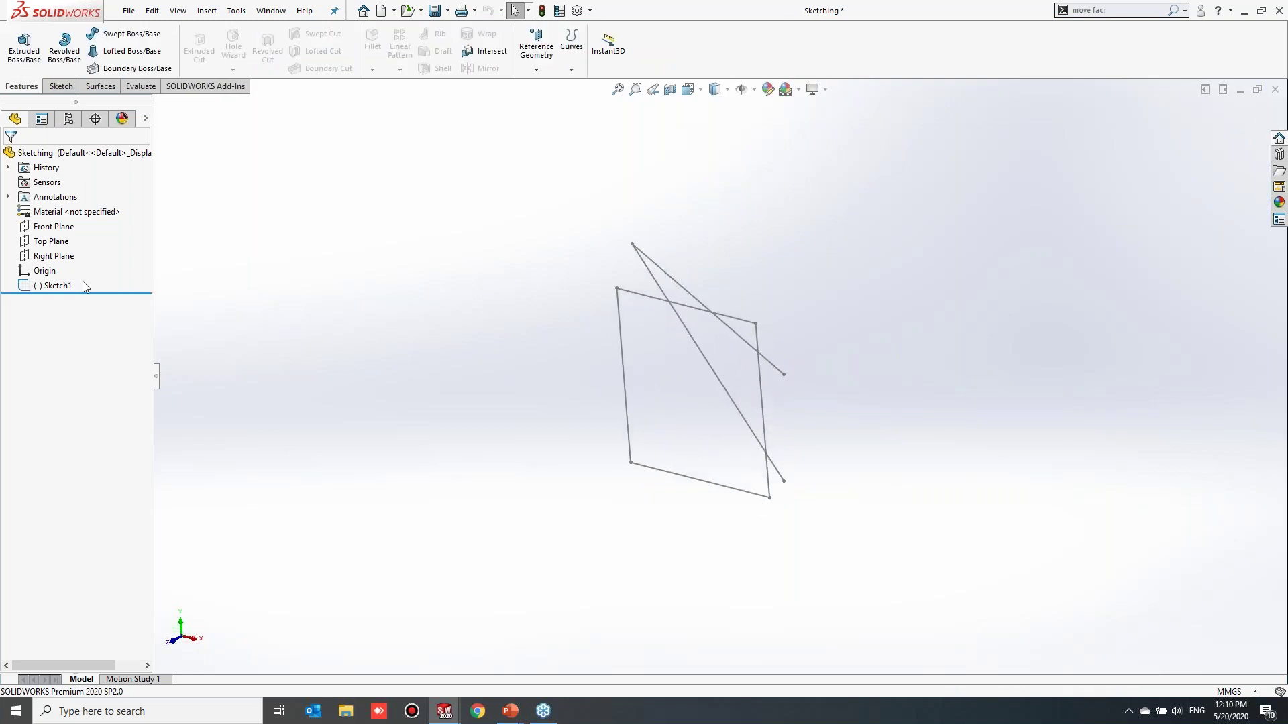
pyautogui.rightClick(40, 288)
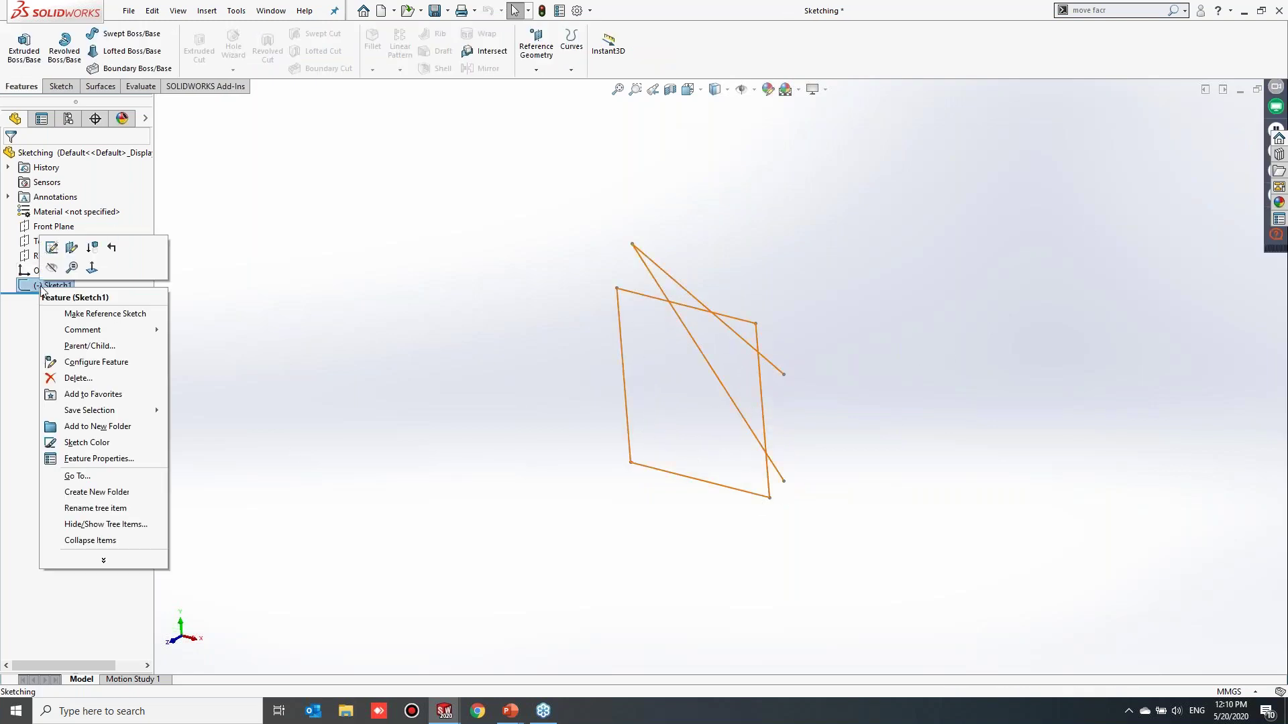
pyautogui.click(54, 250)
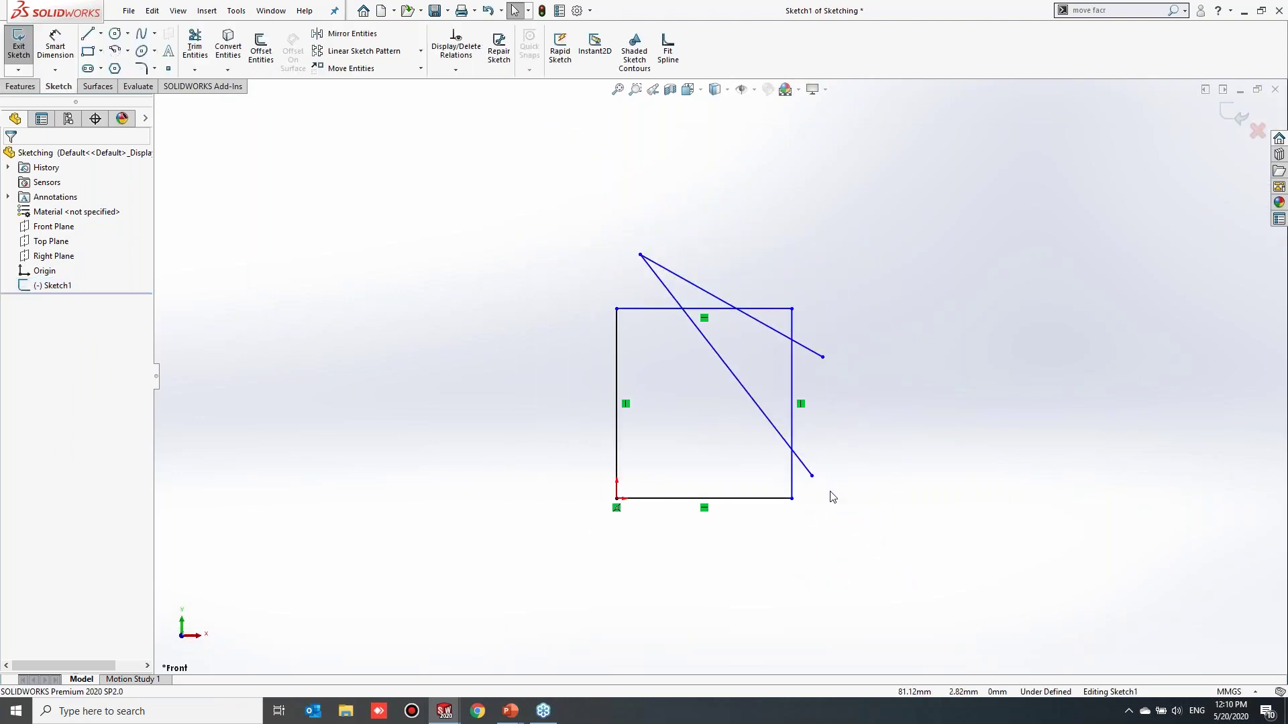
pyautogui.scroll(1, 847, 422)
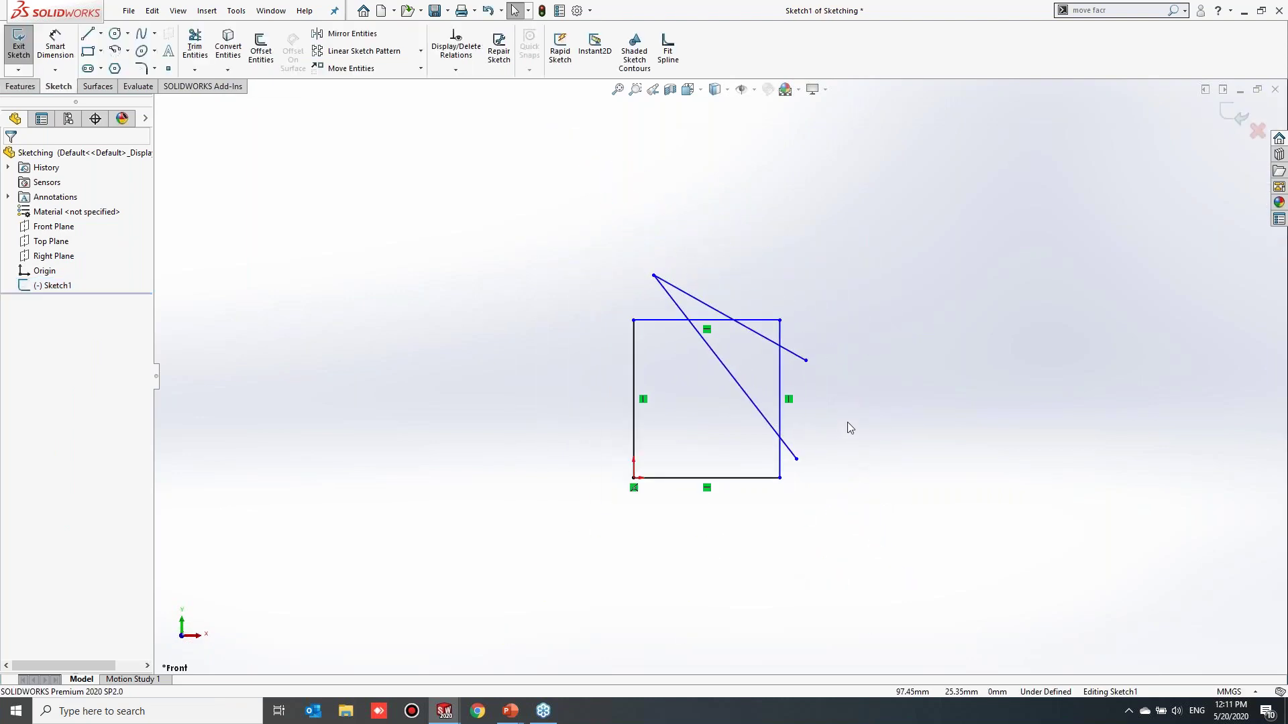
# Power trim the upper diagonal, the rectangle's top edge and its right edge above the lower diagonal, backtracking to restore the lower diagonal
pyautogui.scroll(-1, 851, 425)
pyautogui.moveTo(907, 439); pyautogui.dragTo(909, 500, button='right')
pyautogui.scroll(-1, 779, 333)
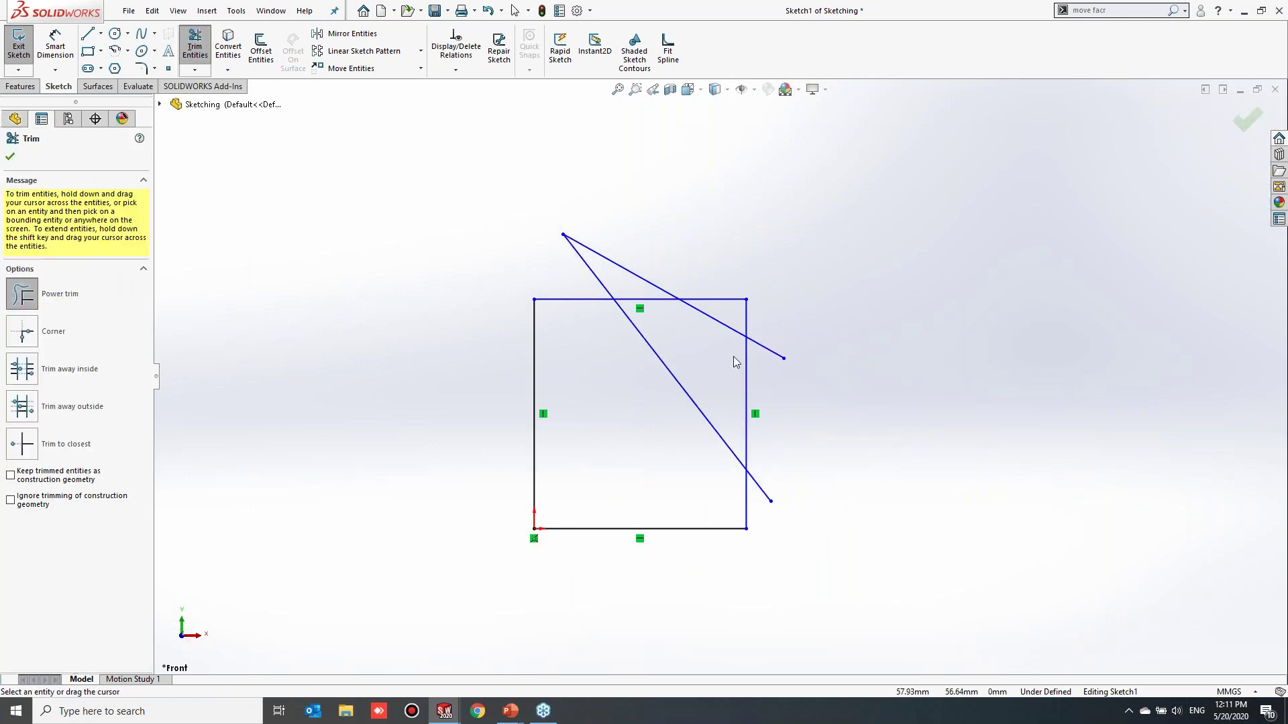
pyautogui.moveTo(792, 410)
pyautogui.mouseDown()
pyautogui.moveTo(731, 357)
pyautogui.moveTo(771, 331)
pyautogui.moveTo(690, 307)
pyautogui.moveTo(669, 267)
pyautogui.moveTo(614, 364)
pyautogui.mouseUp()
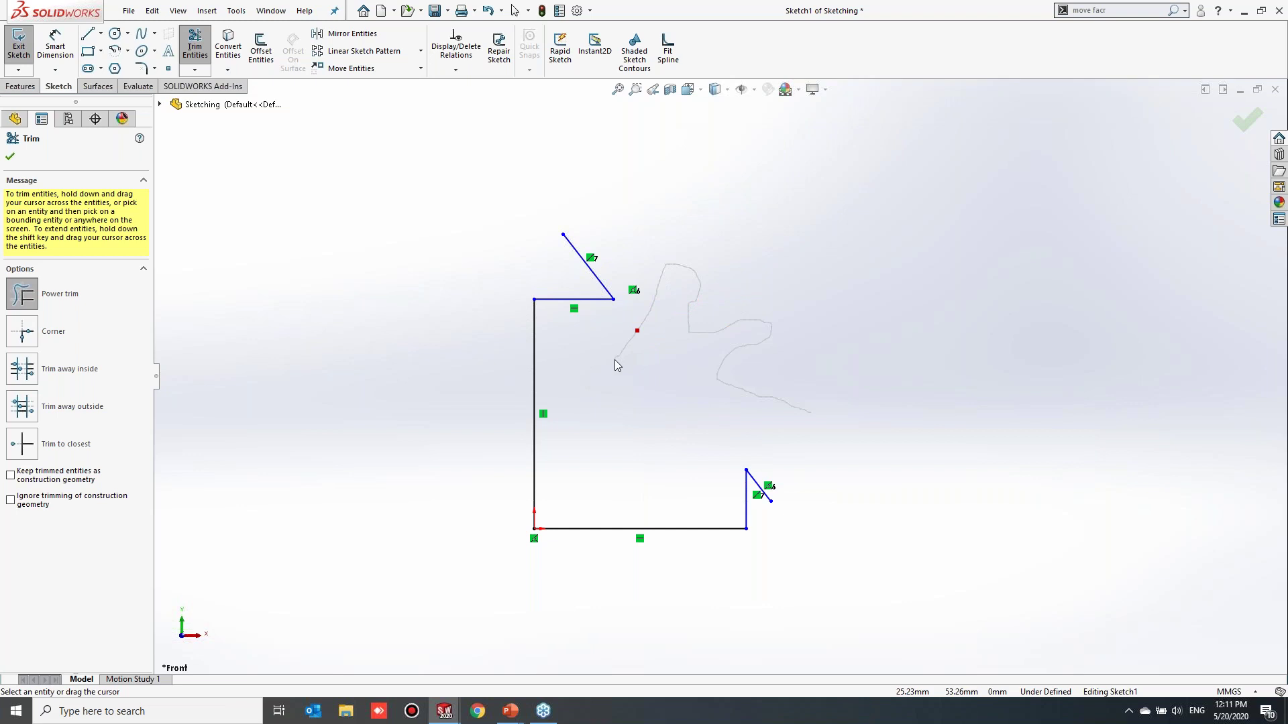
pyautogui.moveTo(615, 360); pyautogui.dragTo(611, 371)
pyautogui.moveTo(614, 354)
pyautogui.mouseDown()
pyautogui.moveTo(654, 299)
pyautogui.moveTo(678, 300)
pyautogui.mouseUp()
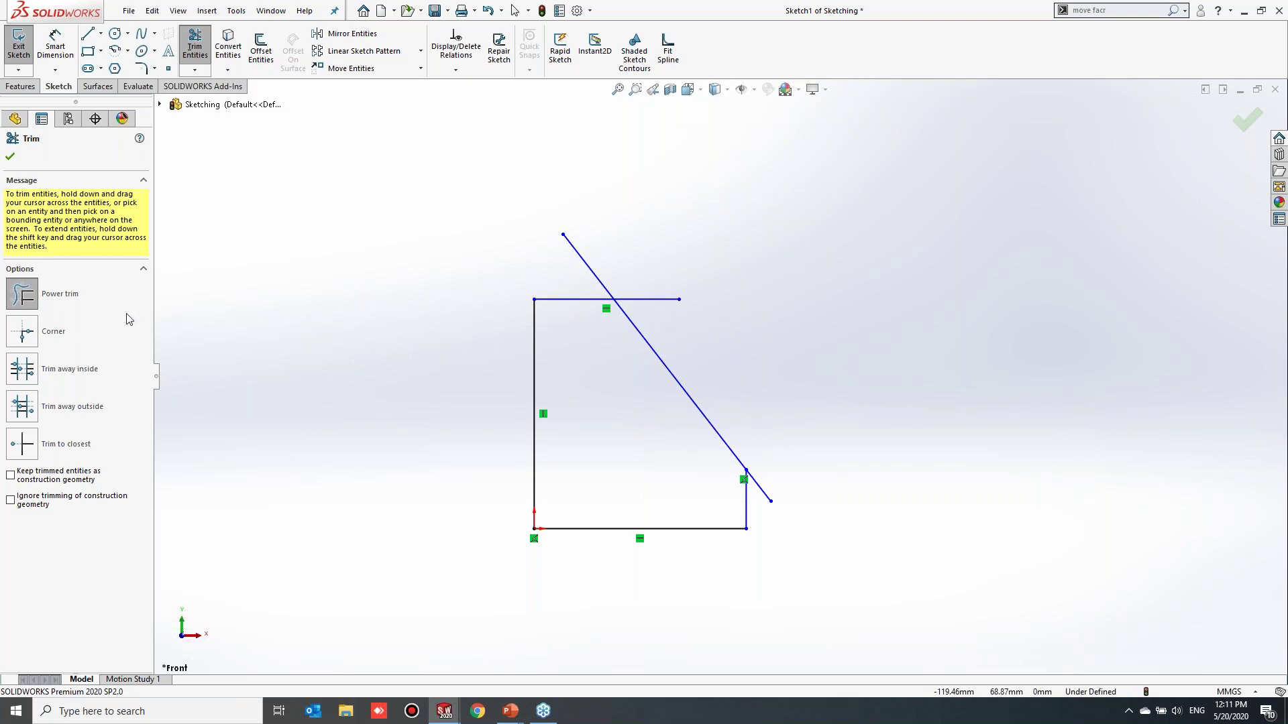
# Extend the rectangle's top and right edges past each other with Power trim, and trim both overhangs back to the corner
pyautogui.click(638, 301)
pyautogui.click(880, 319)
pyautogui.click(750, 496)
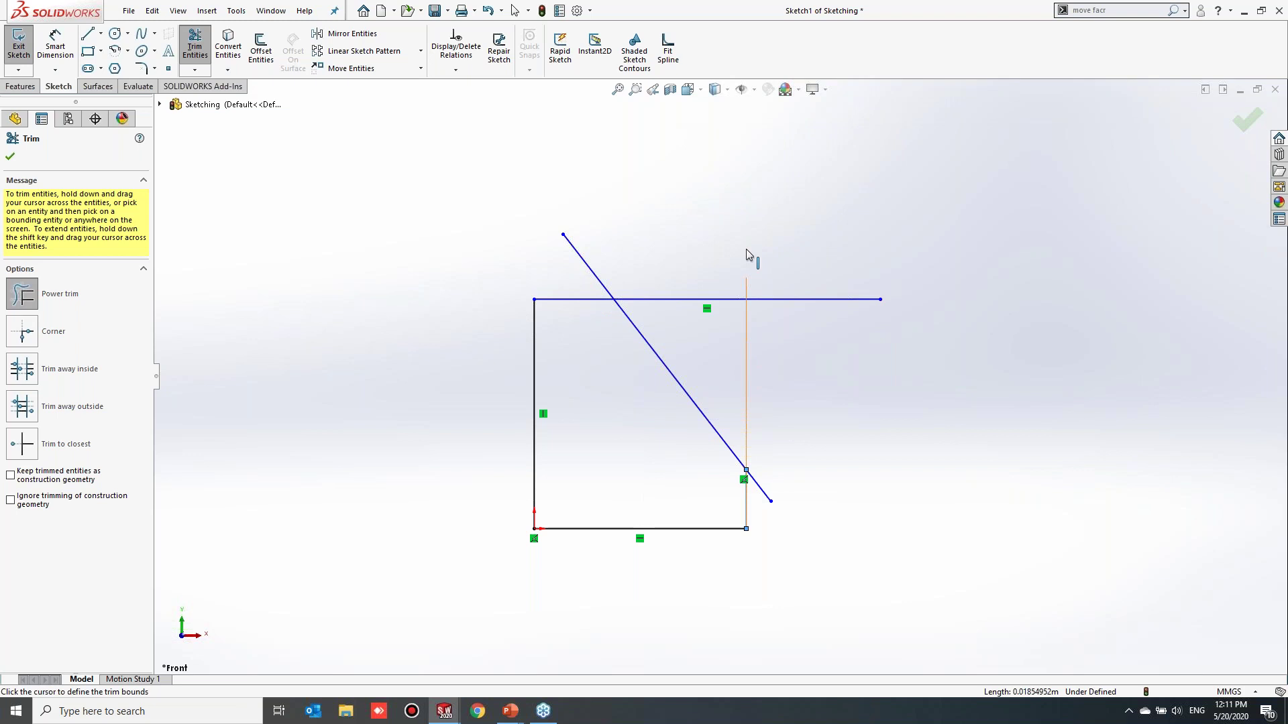
pyautogui.click(748, 208)
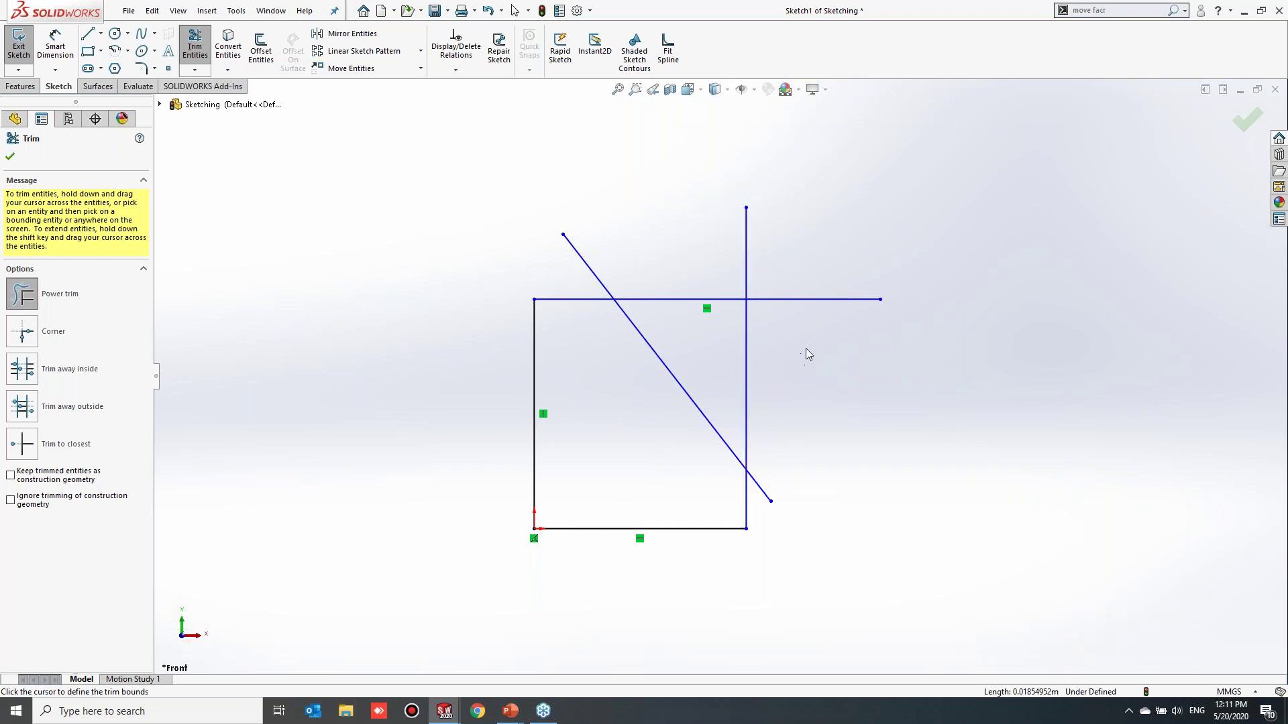
pyautogui.moveTo(808, 310)
pyautogui.mouseDown()
pyautogui.moveTo(769, 259)
pyautogui.moveTo(701, 268)
pyautogui.moveTo(769, 266)
pyautogui.moveTo(742, 267)
pyautogui.mouseUp()
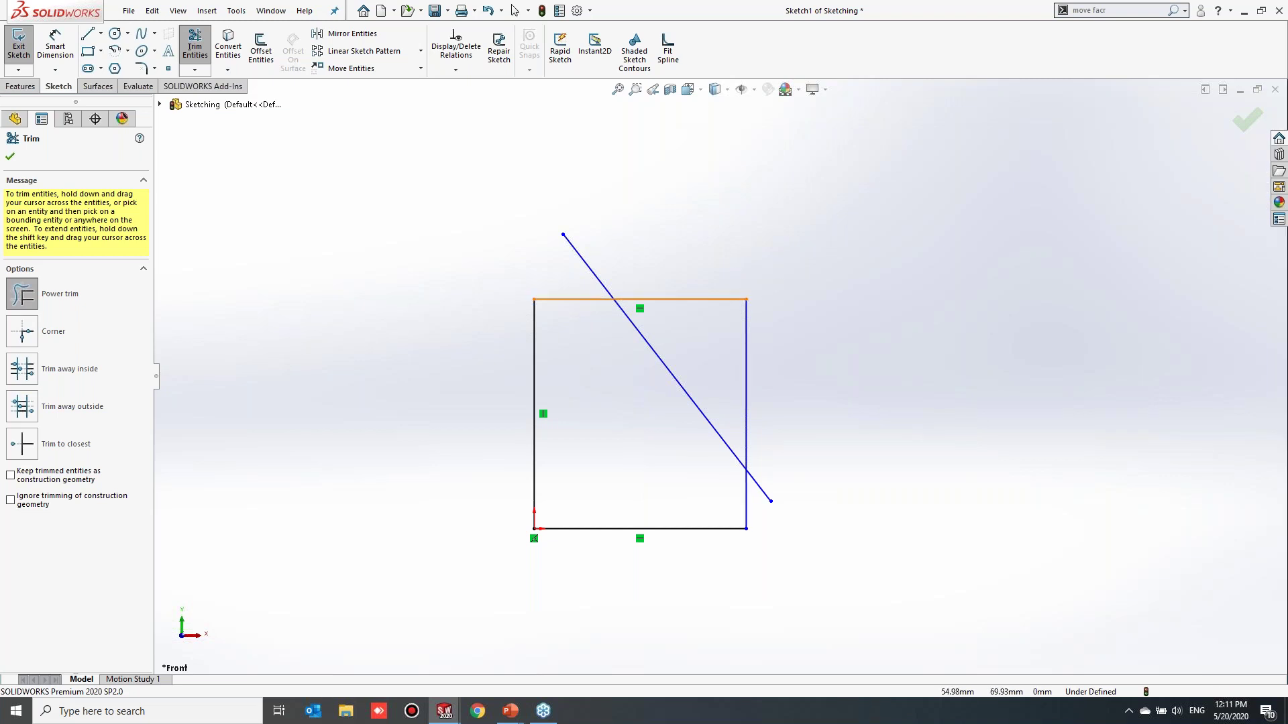
# Trim away the whole remaining diagonal line, undoing the trim that also cuts the rectangle's right edge, and close the Trim tool
pyautogui.click(585, 271)
pyautogui.click(484, 196)
pyautogui.moveTo(494, 250); pyautogui.dragTo(626, 244)
pyautogui.moveTo(626, 436)
pyautogui.mouseDown()
pyautogui.moveTo(758, 411)
pyautogui.moveTo(788, 448)
pyautogui.mouseUp()
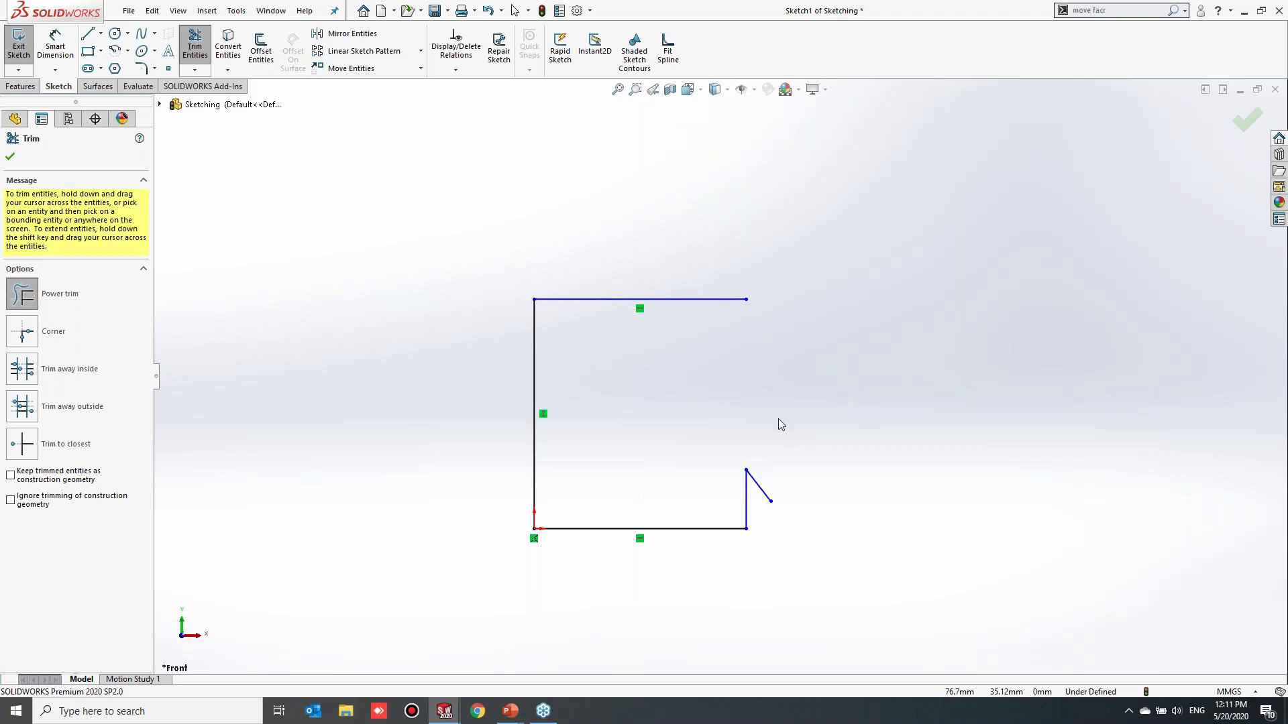
pyautogui.hotkey('ctrl', 'z')
pyautogui.moveTo(859, 406); pyautogui.dragTo(864, 446, button='right')
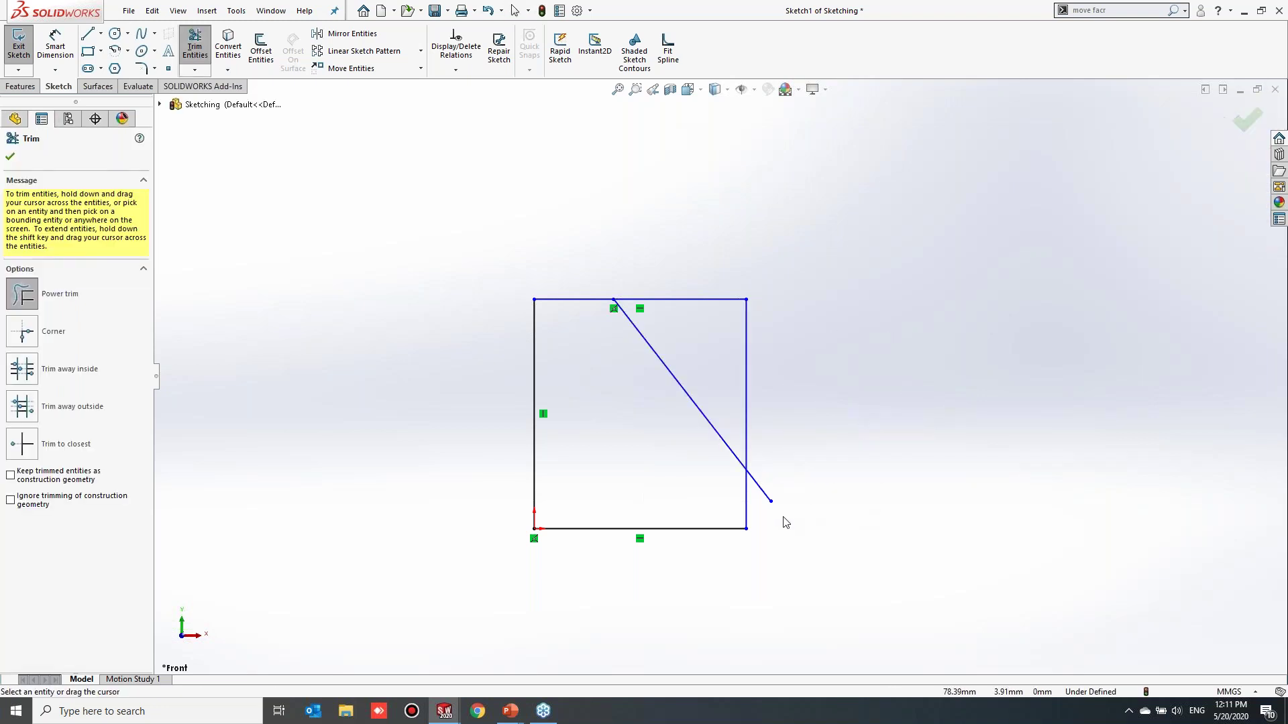
pyautogui.moveTo(763, 482); pyautogui.dragTo(761, 508)
pyautogui.moveTo(693, 434); pyautogui.dragTo(734, 440)
pyautogui.press('Escape')
# Sketch a closed profile beside the rectangle: a slanted line, a tangent arc of about 39 mm radius, a tangent line and a horizontal base
pyautogui.press('l')
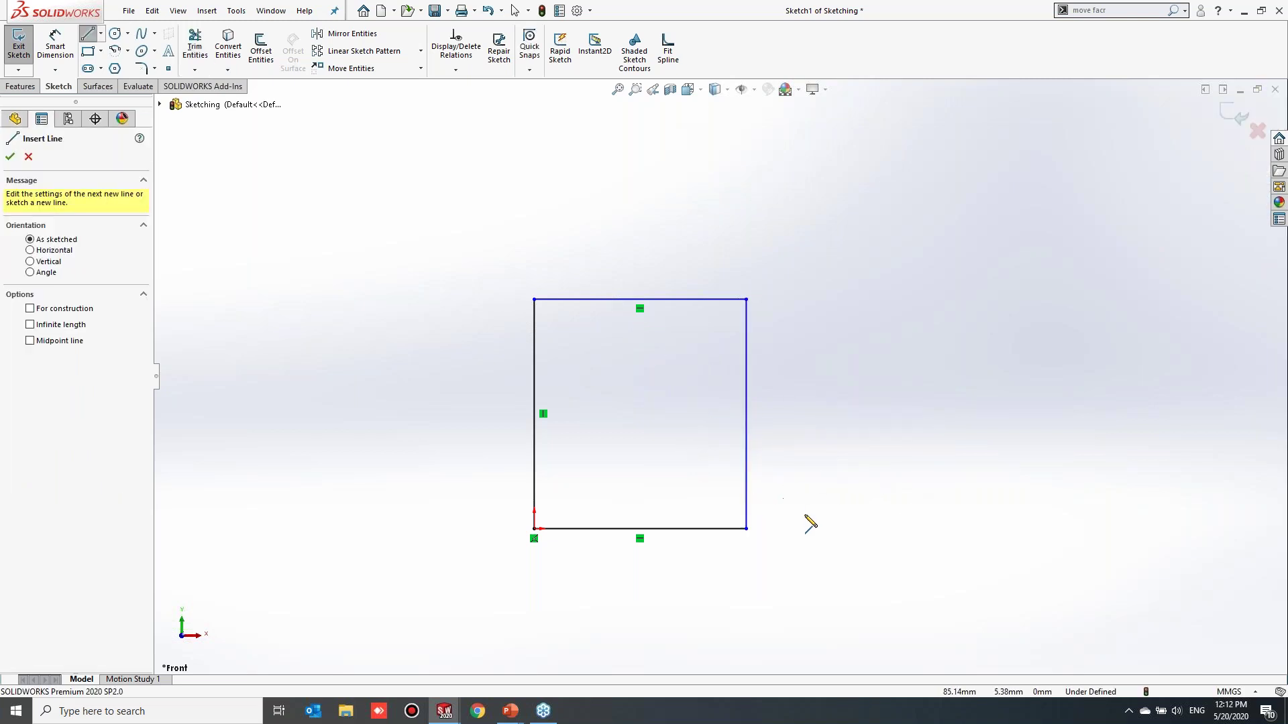
pyautogui.click(801, 524)
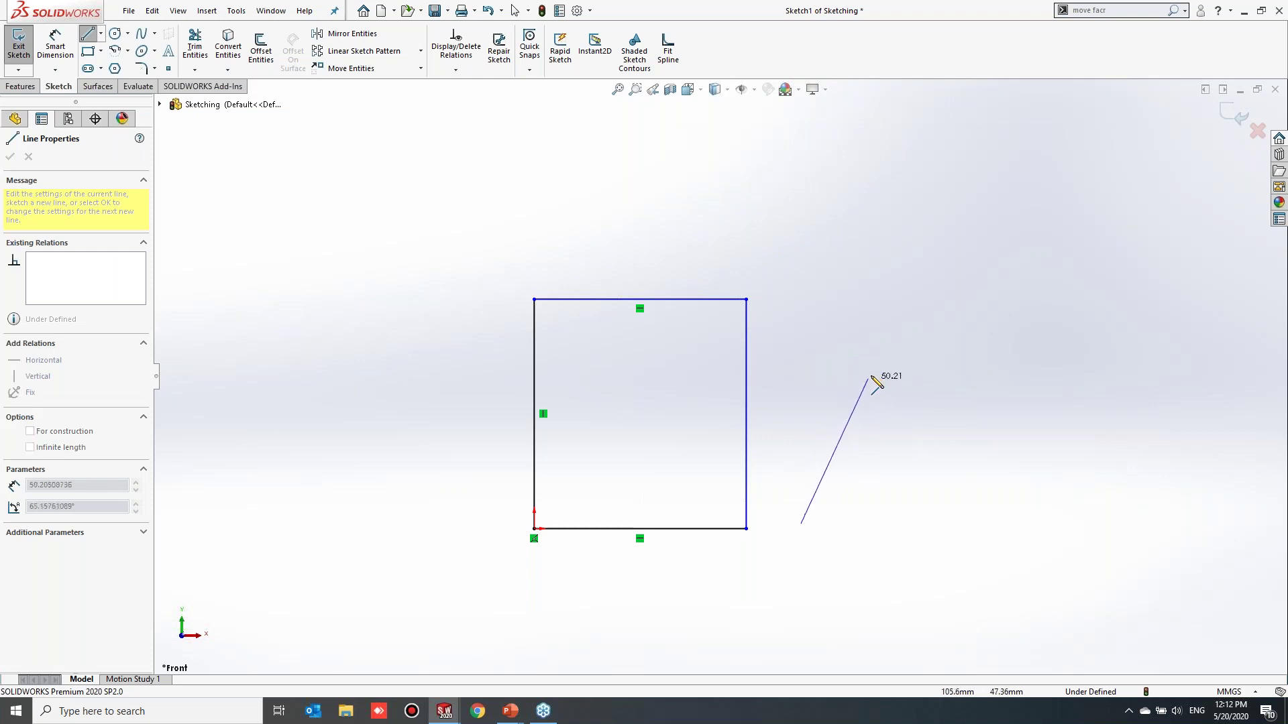
pyautogui.click(880, 370)
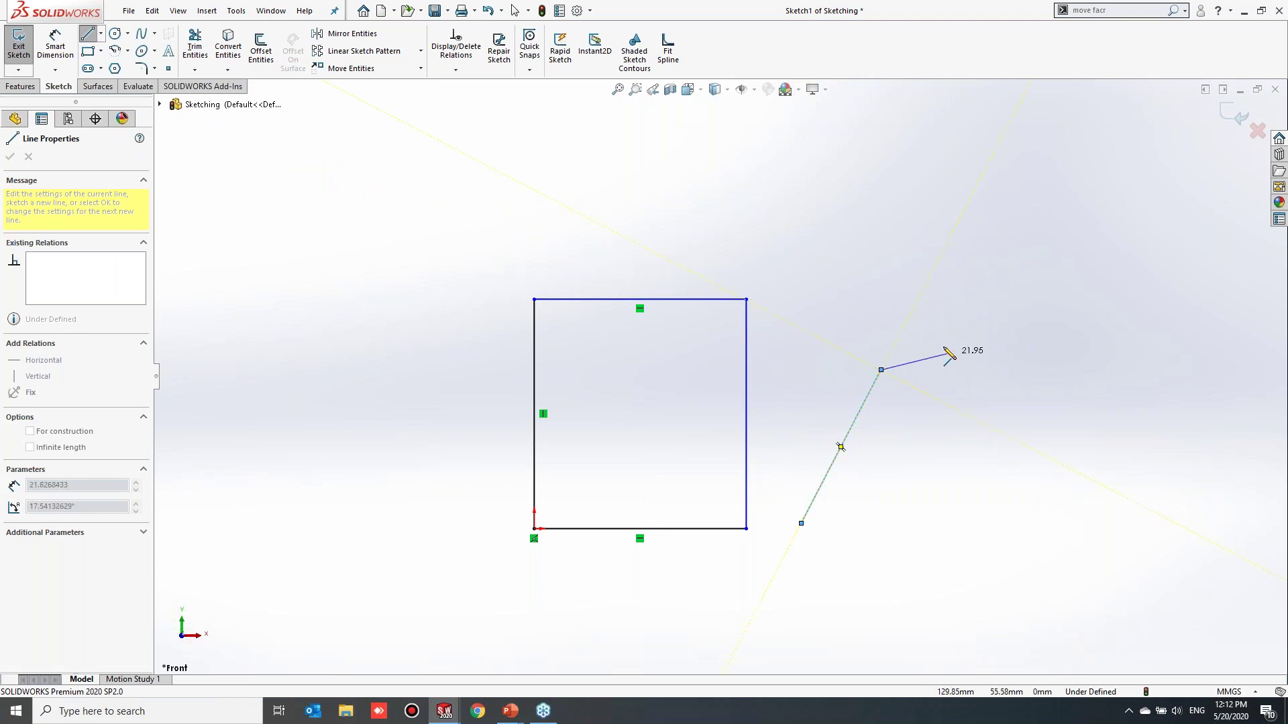
pyautogui.press('a')
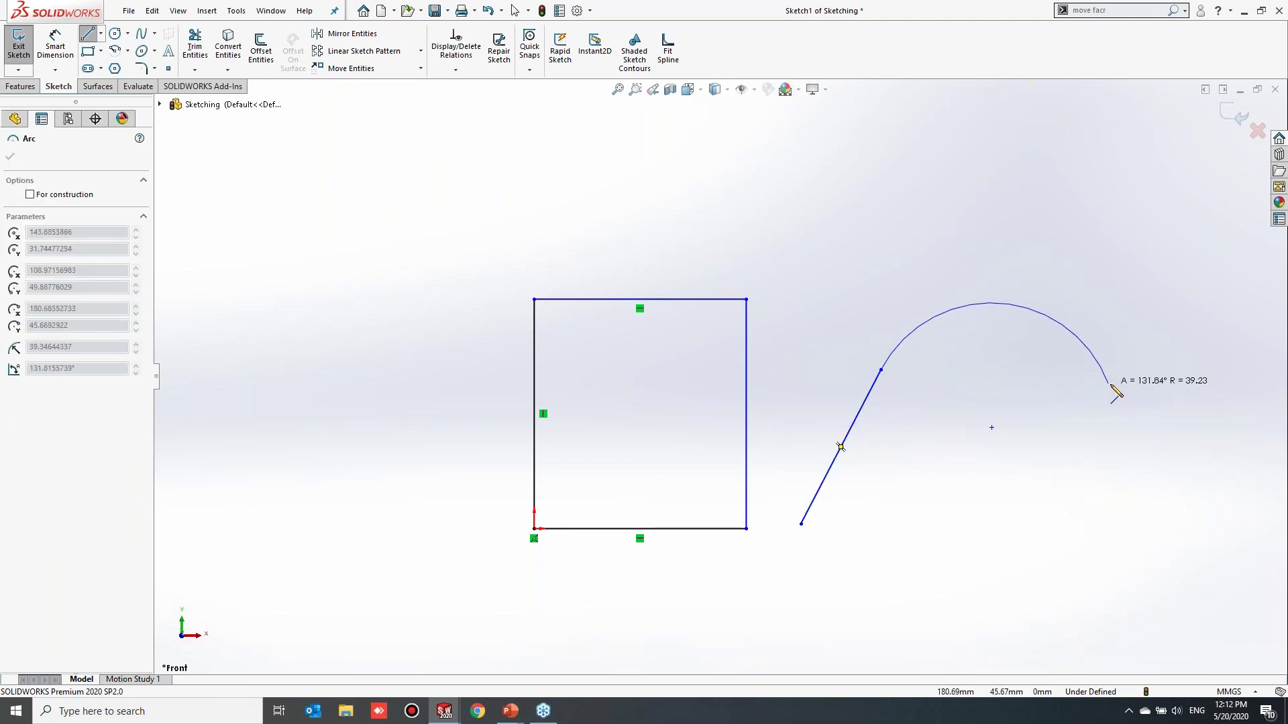
pyautogui.click(1115, 378)
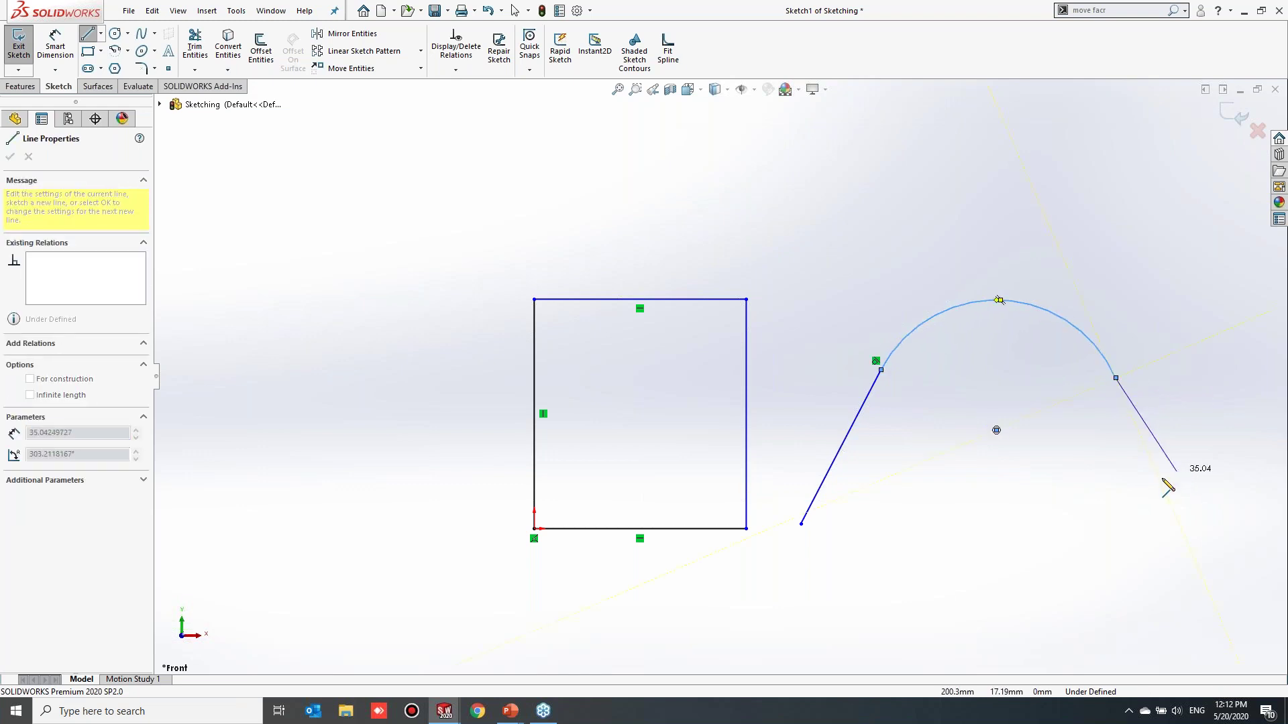
pyautogui.click(1179, 523)
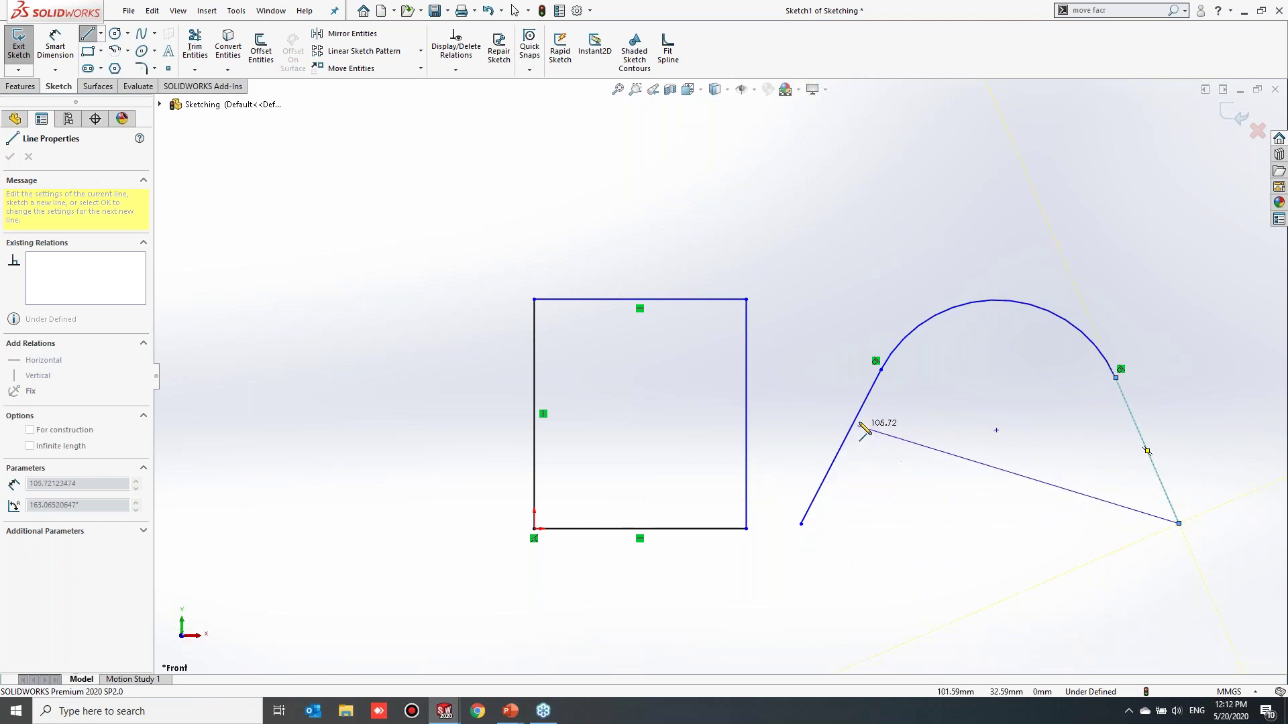
pyautogui.click(810, 525)
pyautogui.scroll(3, 1088, 424)
pyautogui.scroll(-2, 1088, 424)
pyautogui.press('Escape')
pyautogui.scroll(1, 714, 363)
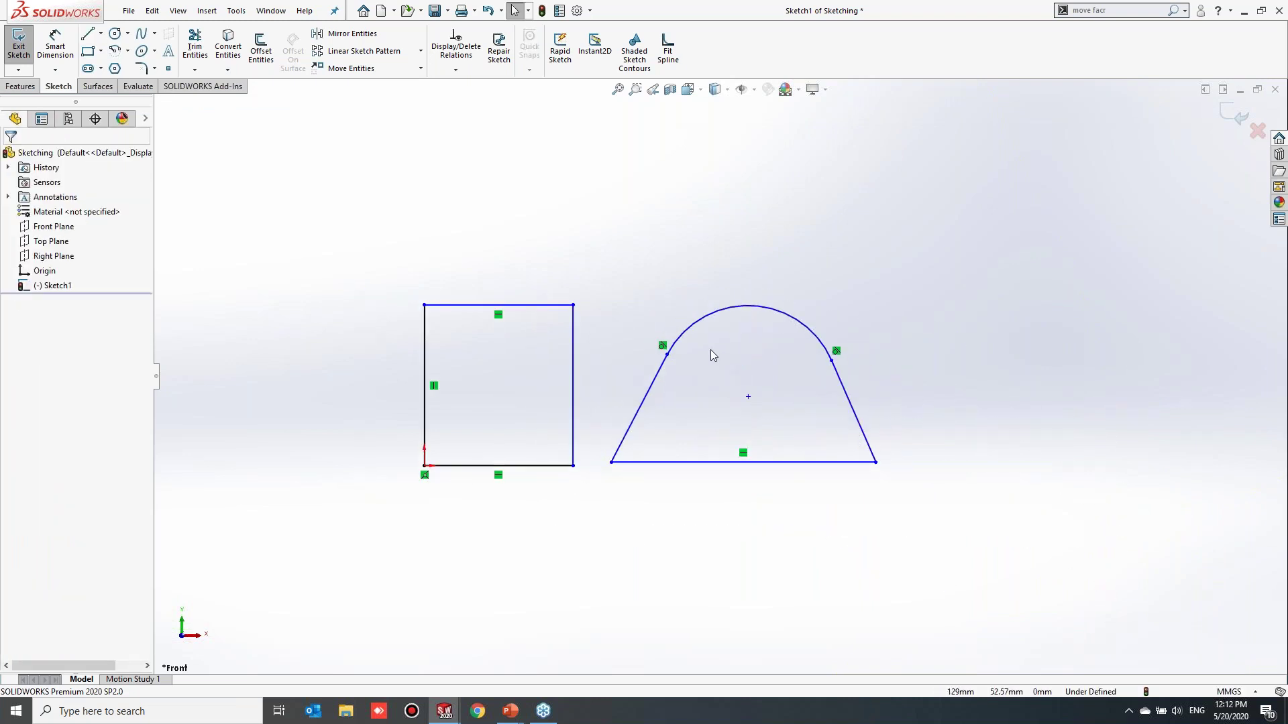
pyautogui.scroll(-2, 713, 354)
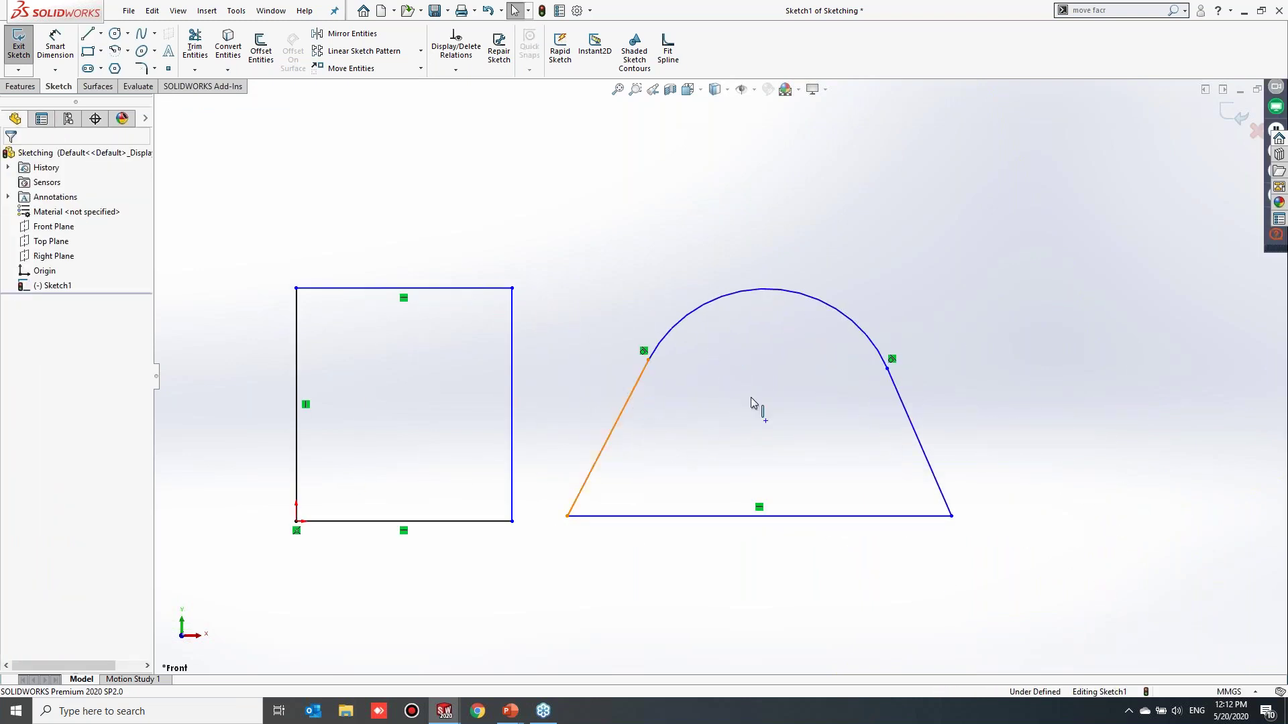
# Add a sketch point at the virtual intersection of the arched profile's two slanted lines
pyautogui.click(638, 399)
pyautogui.click(900, 400)
pyautogui.scroll(2, 775, 402)
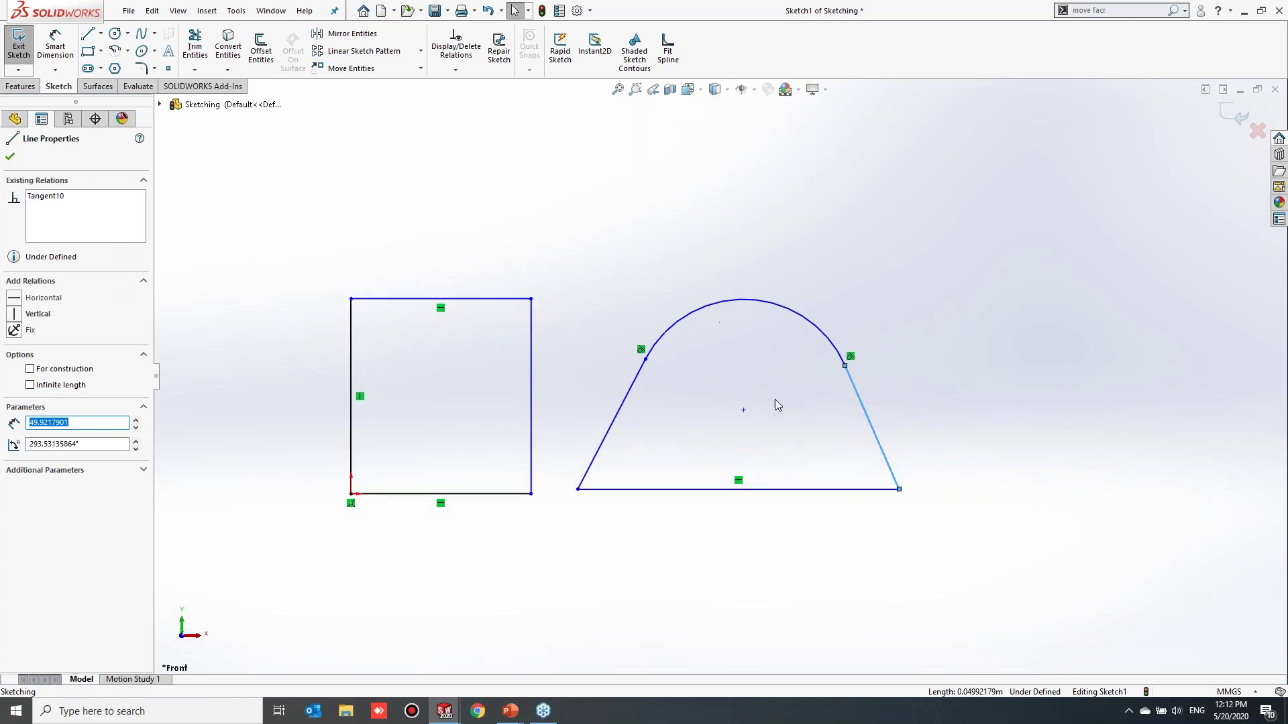
pyautogui.scroll(-2, 811, 436)
pyautogui.scroll(1, 810, 436)
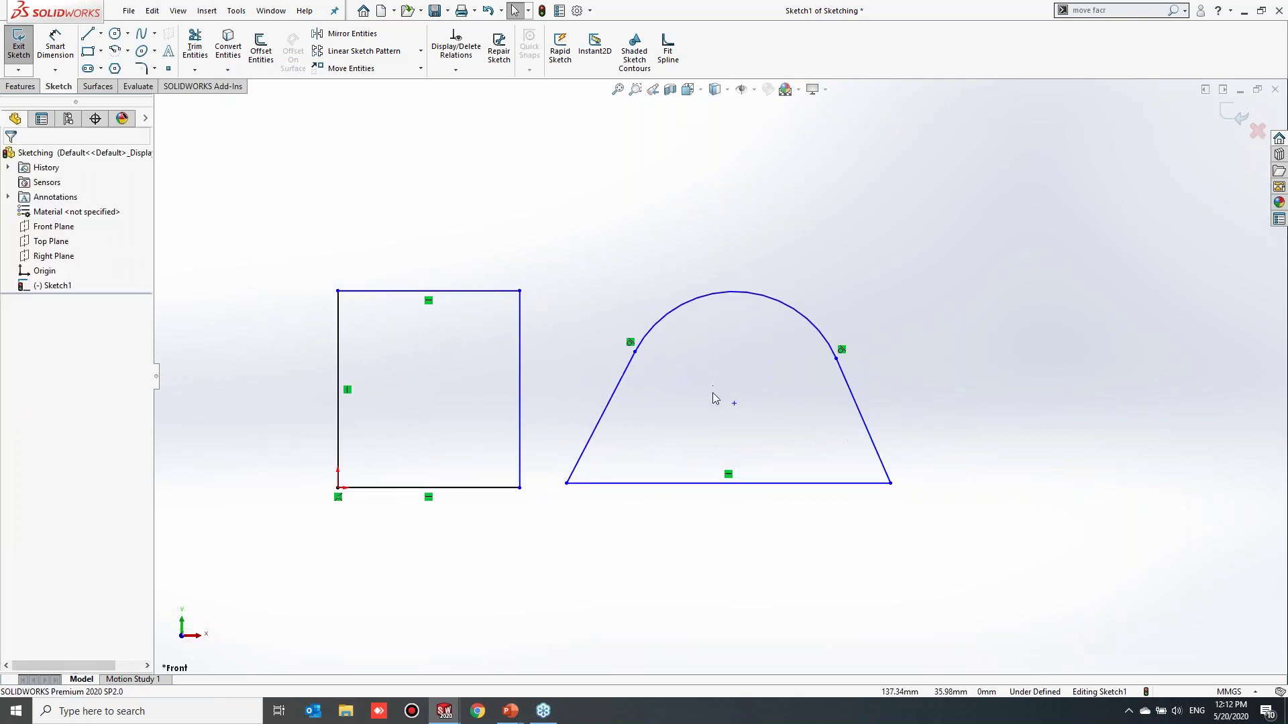
pyautogui.click(622, 375)
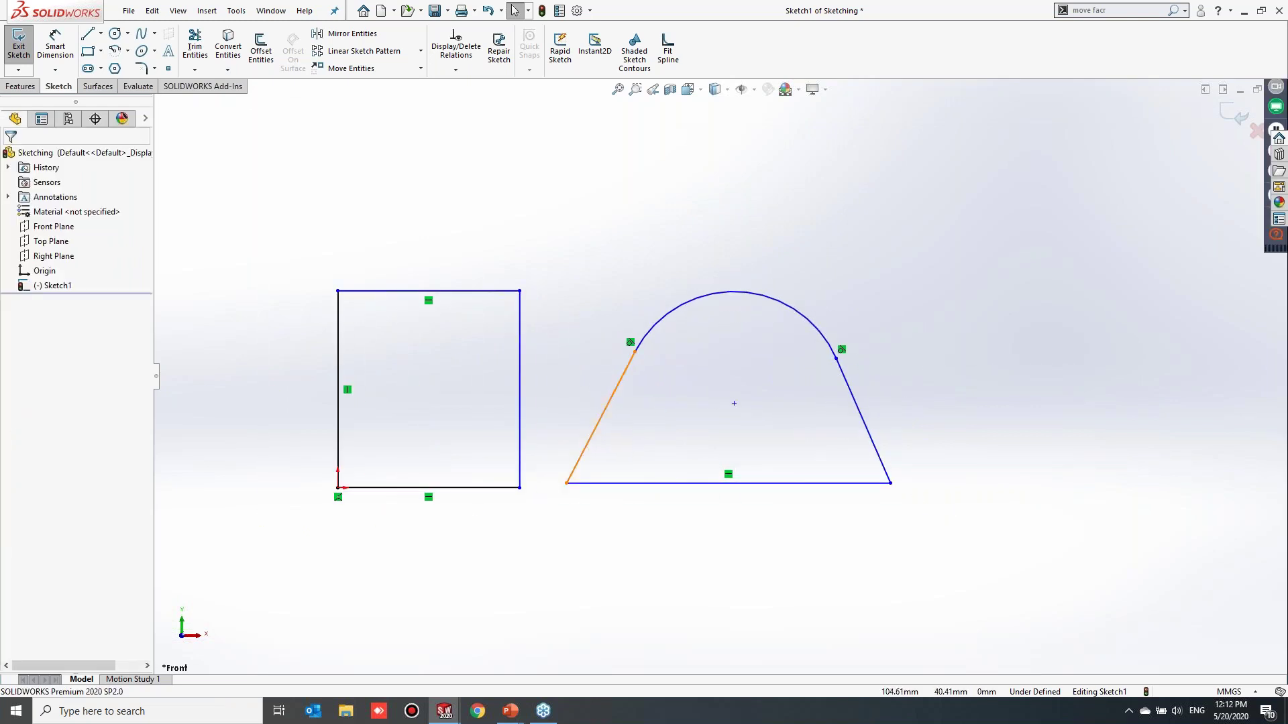
pyautogui.keyDown('ctrl'); pyautogui.click(843, 388); pyautogui.keyUp('ctrl')
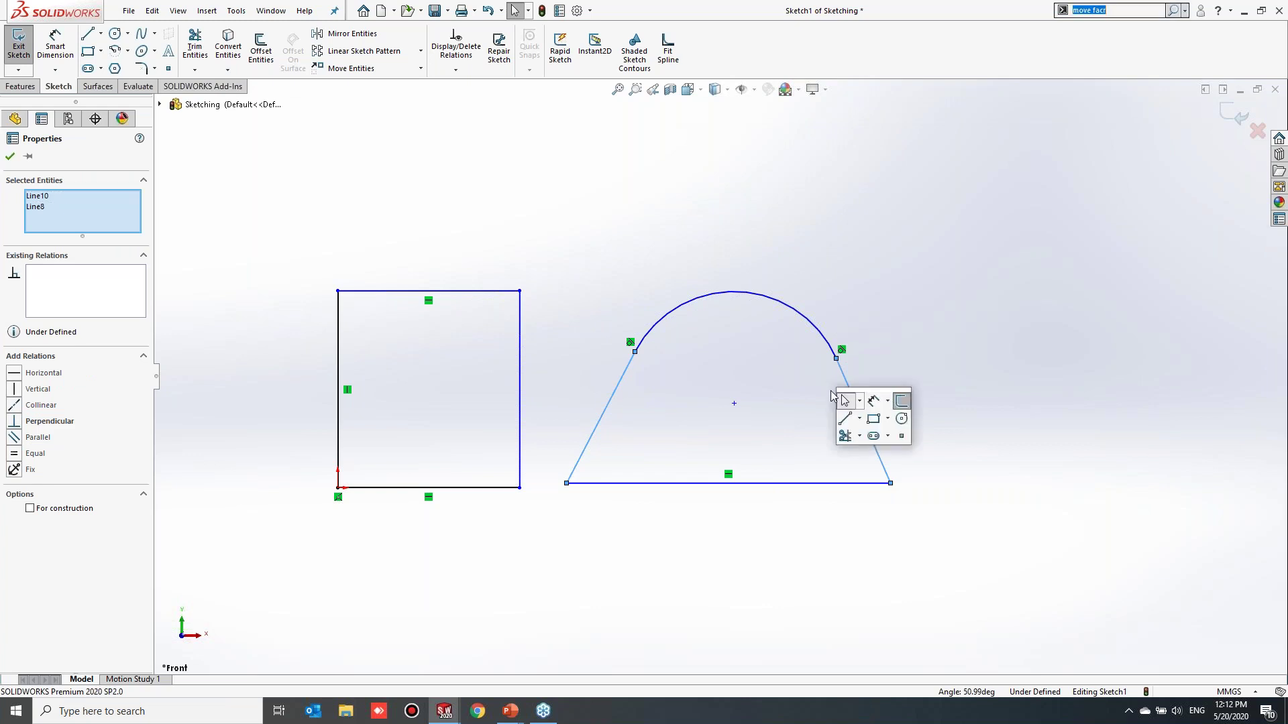
pyautogui.click(902, 436)
pyautogui.scroll(3, 741, 389)
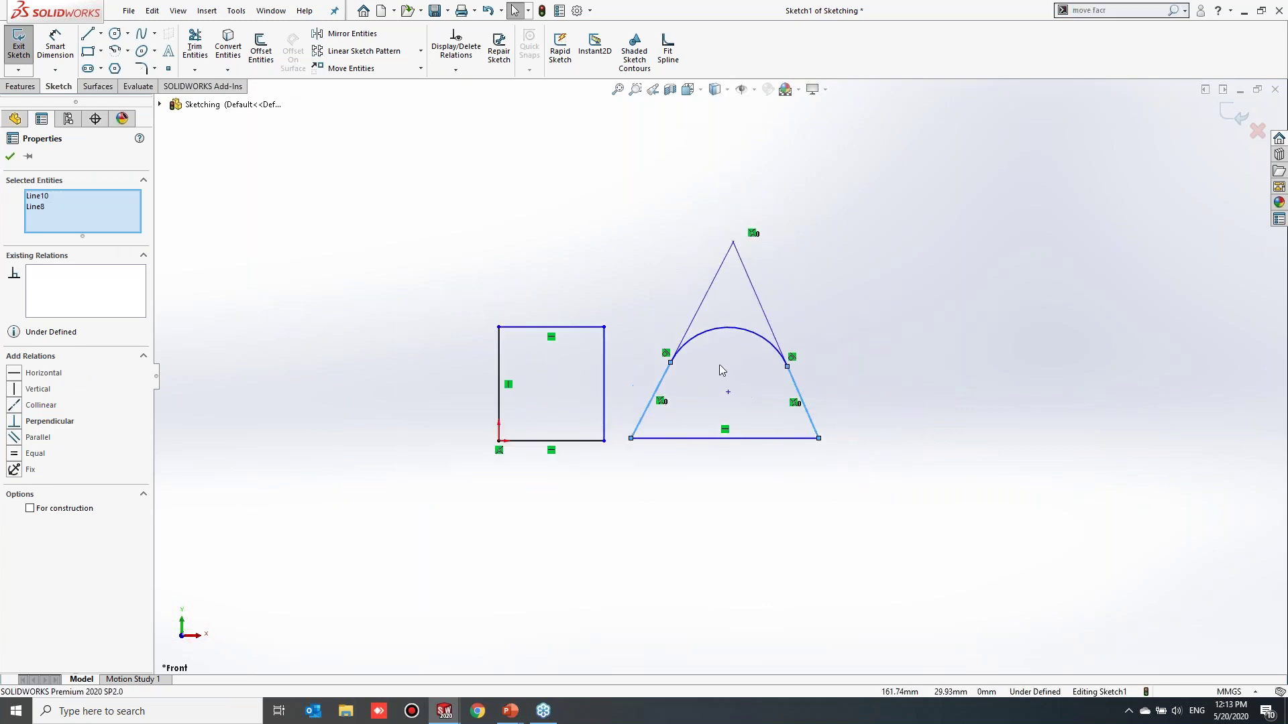
pyautogui.scroll(-2, 728, 275)
pyautogui.scroll(1, 682, 295)
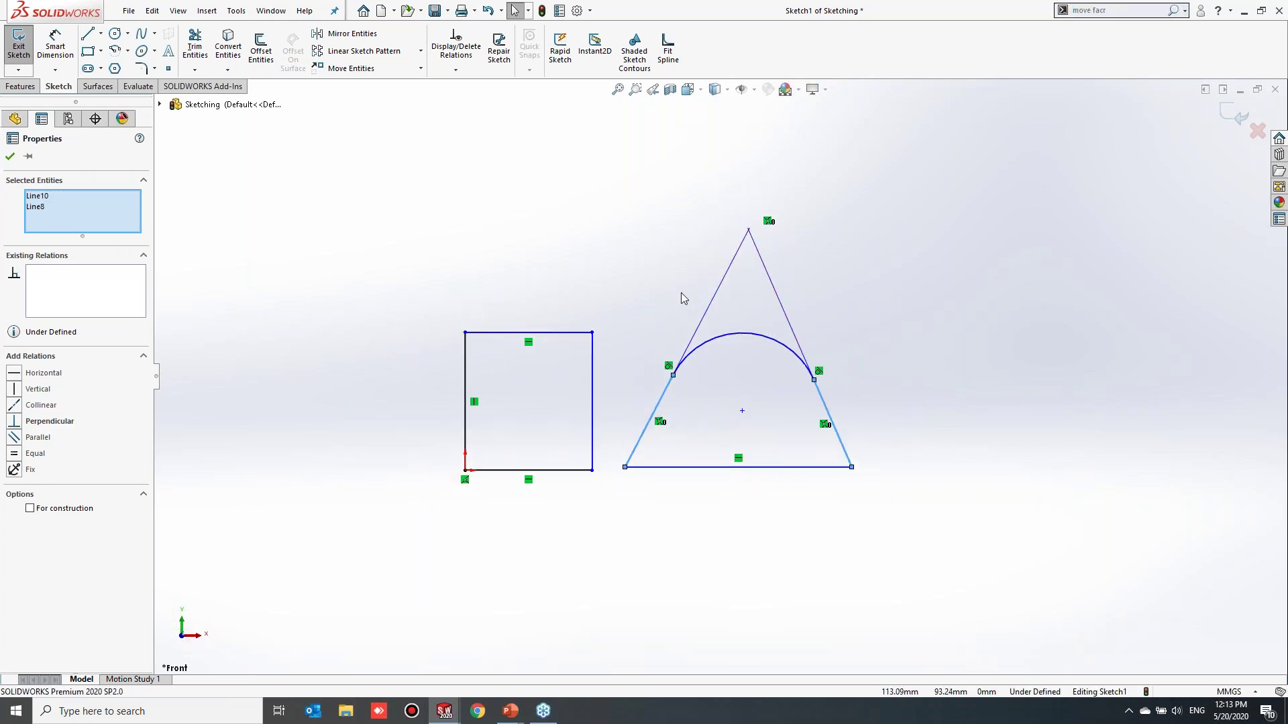
pyautogui.scroll(-1, 682, 295)
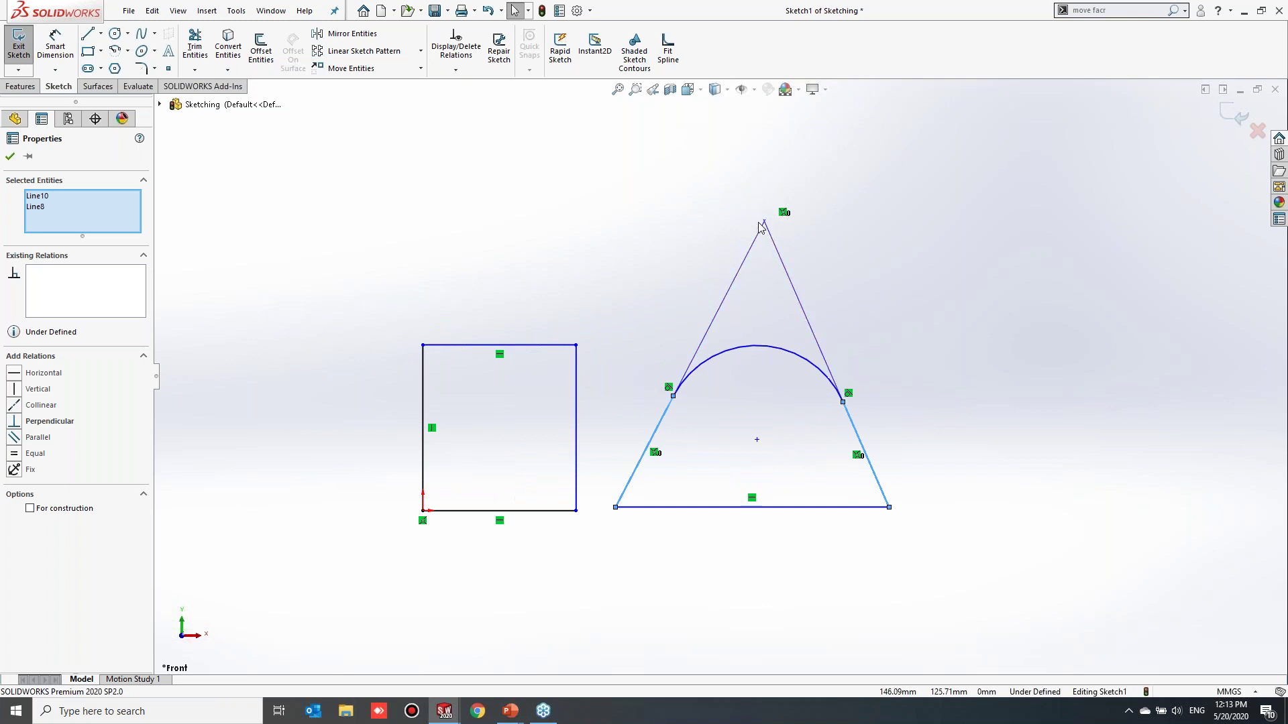
# Find the document's Virtual Sharps settings by searching the options for "virtu"
pyautogui.click(576, 10)
pyautogui.click(481, 158)
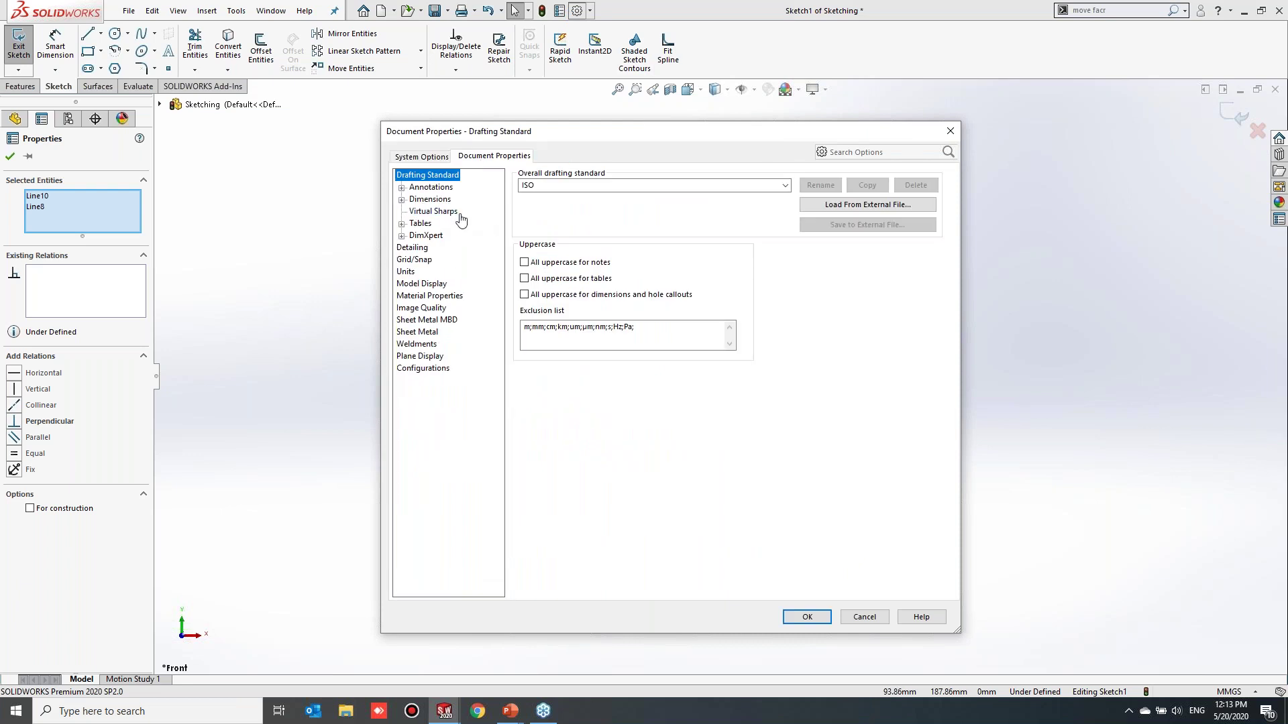
pyautogui.moveTo(610, 134)
pyautogui.mouseDown()
pyautogui.moveTo(695, 144)
pyautogui.moveTo(686, 152)
pyautogui.mouseUp()
pyautogui.click(502, 176)
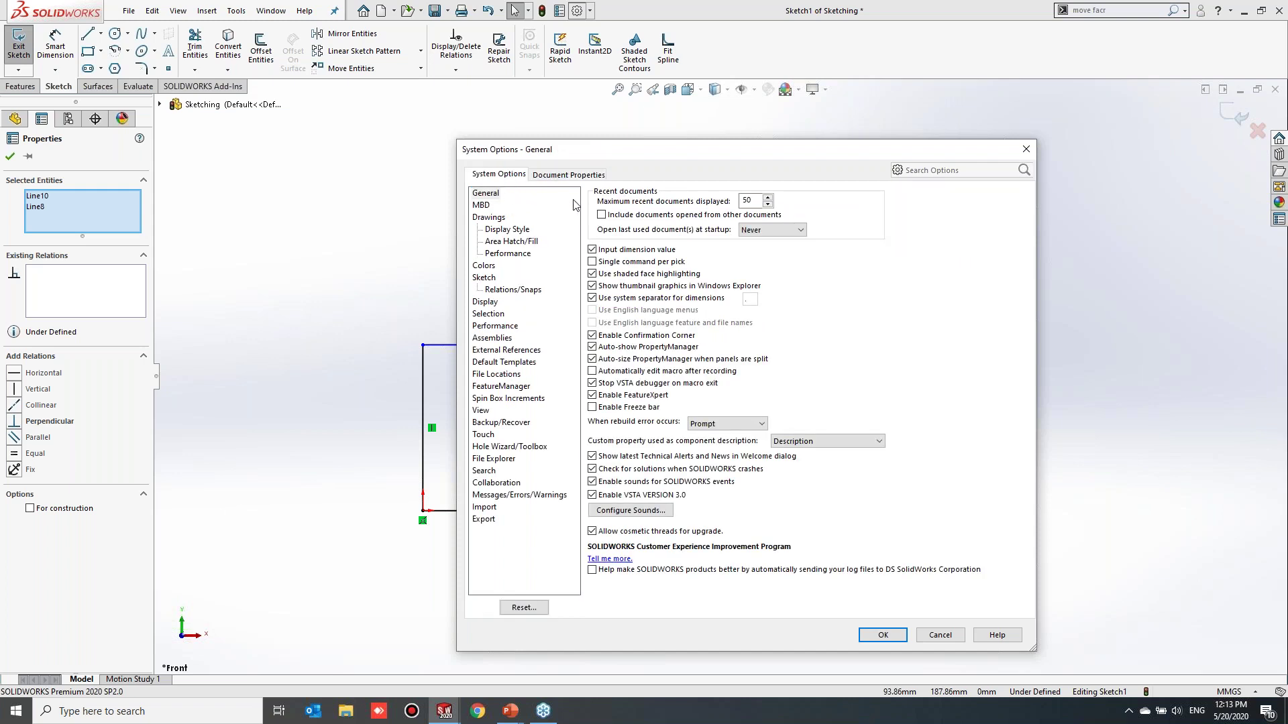
pyautogui.click(568, 174)
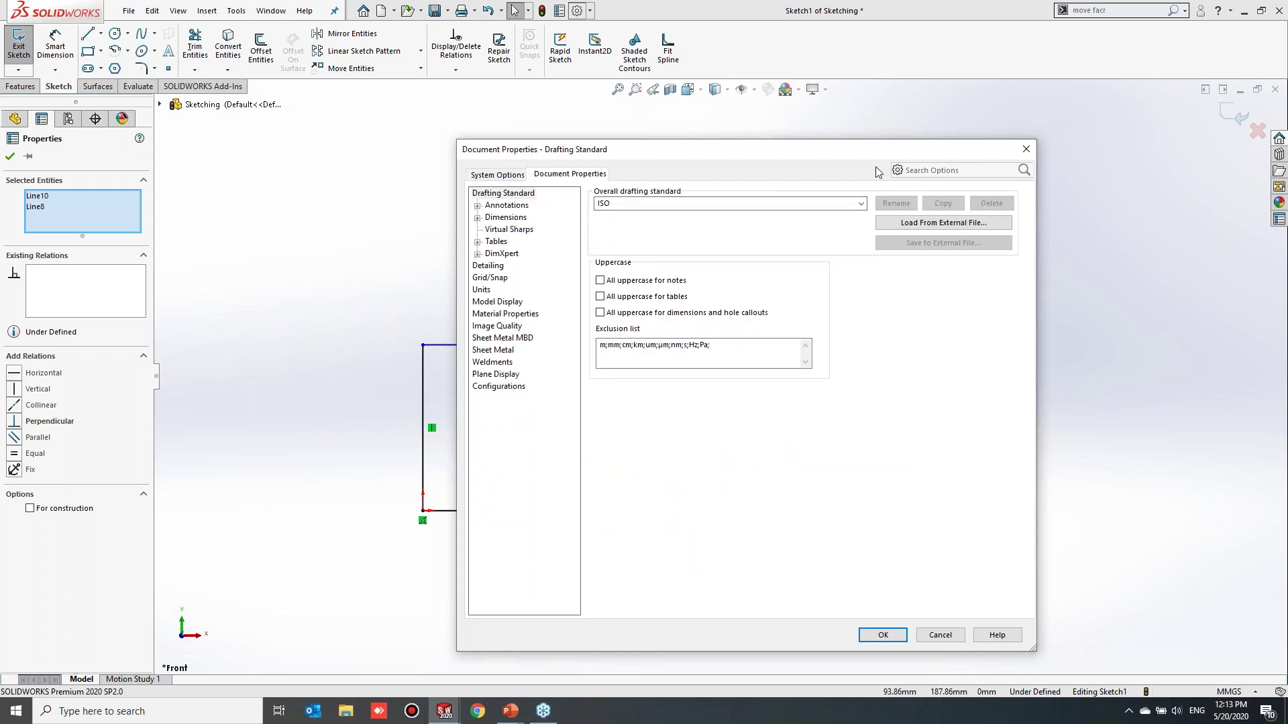
pyautogui.click(917, 172)
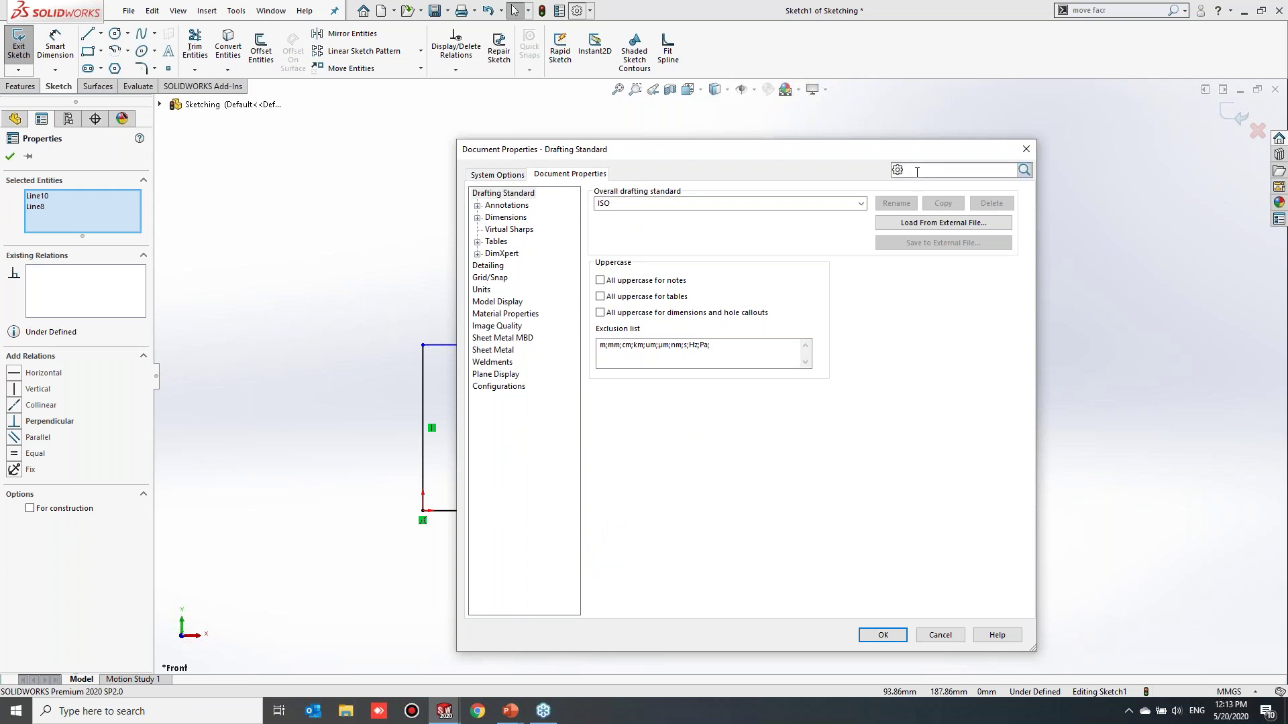
pyautogui.write('virtu')
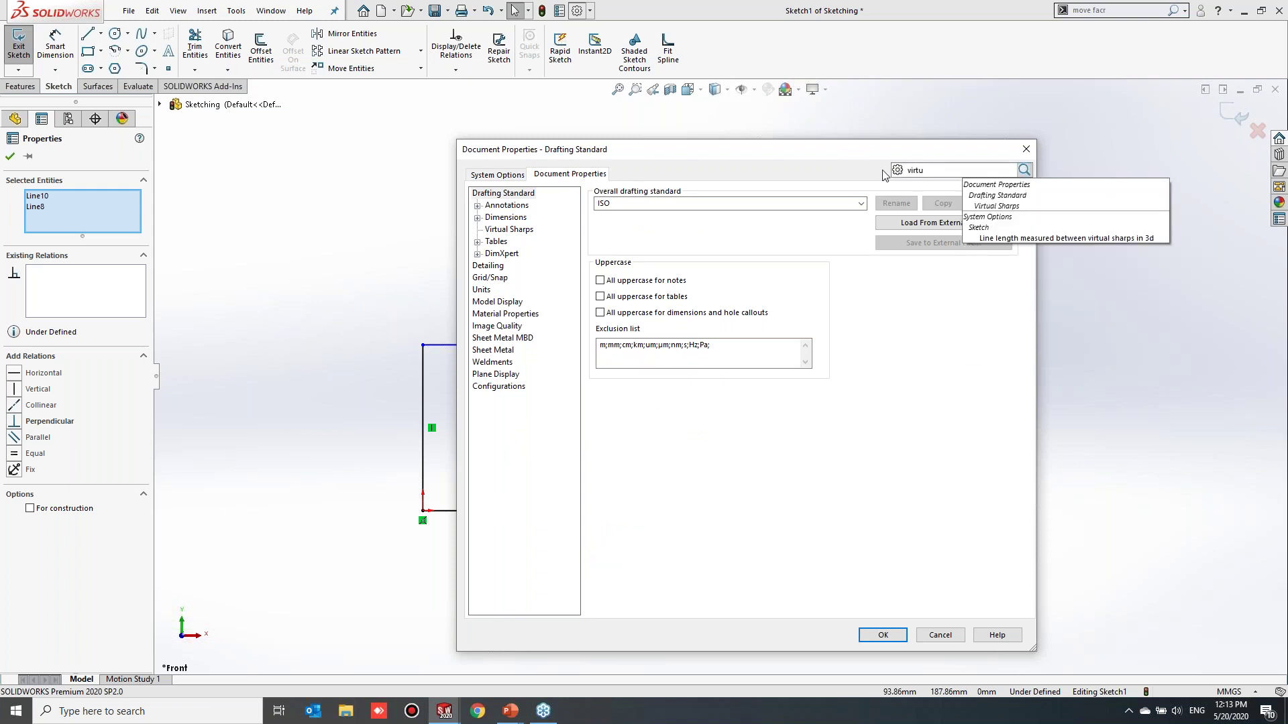
pyautogui.click(1037, 206)
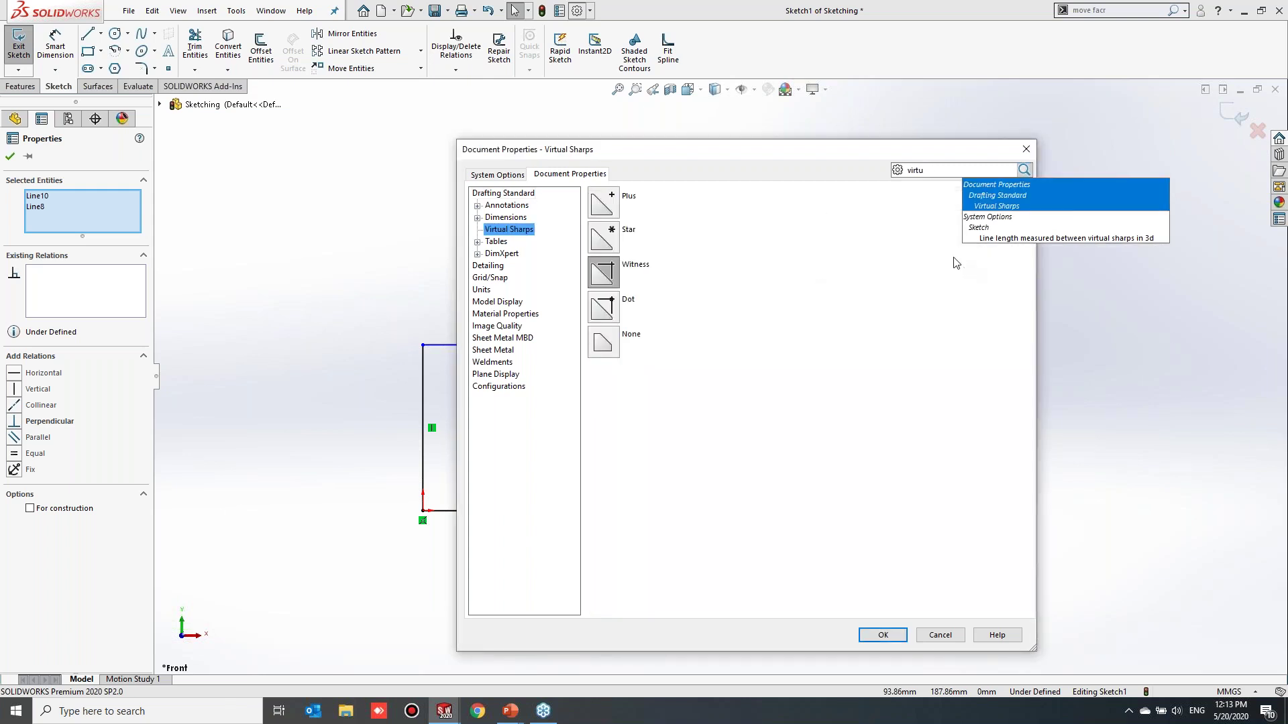
# Set the virtual sharp display style to Star and apply the document settings
pyautogui.click(613, 242)
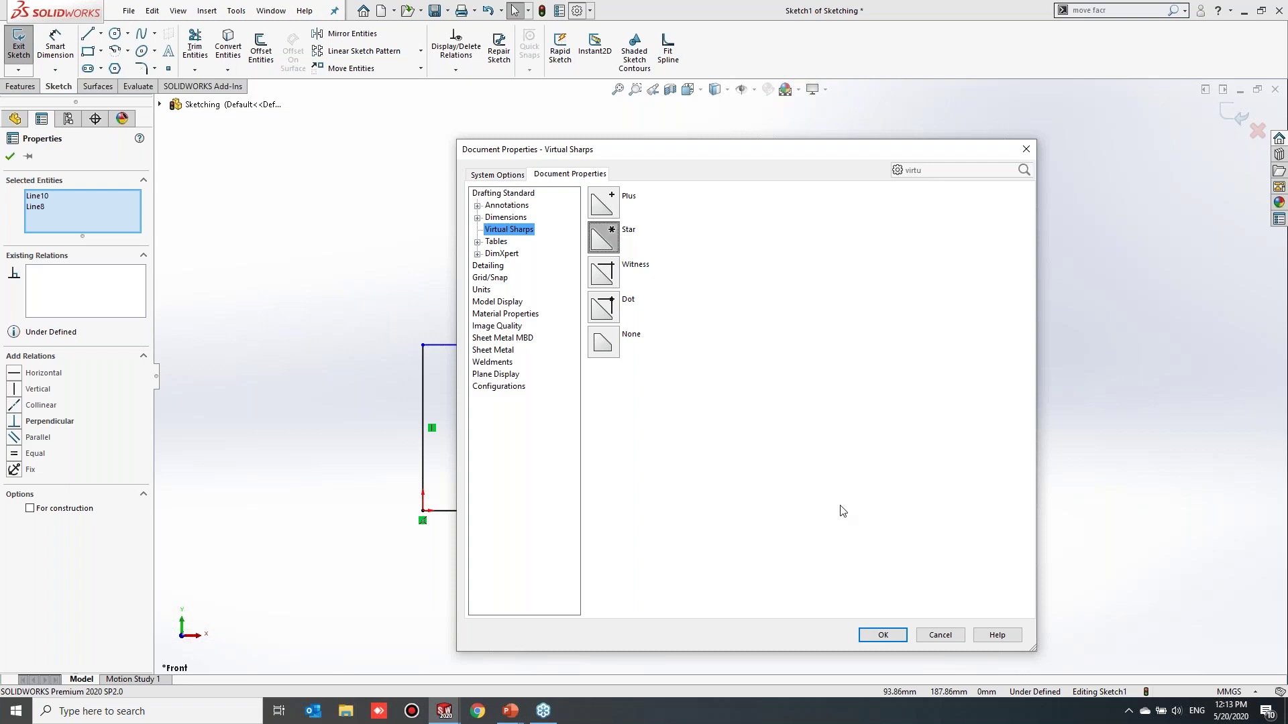
pyautogui.click(878, 637)
pyautogui.click(879, 636)
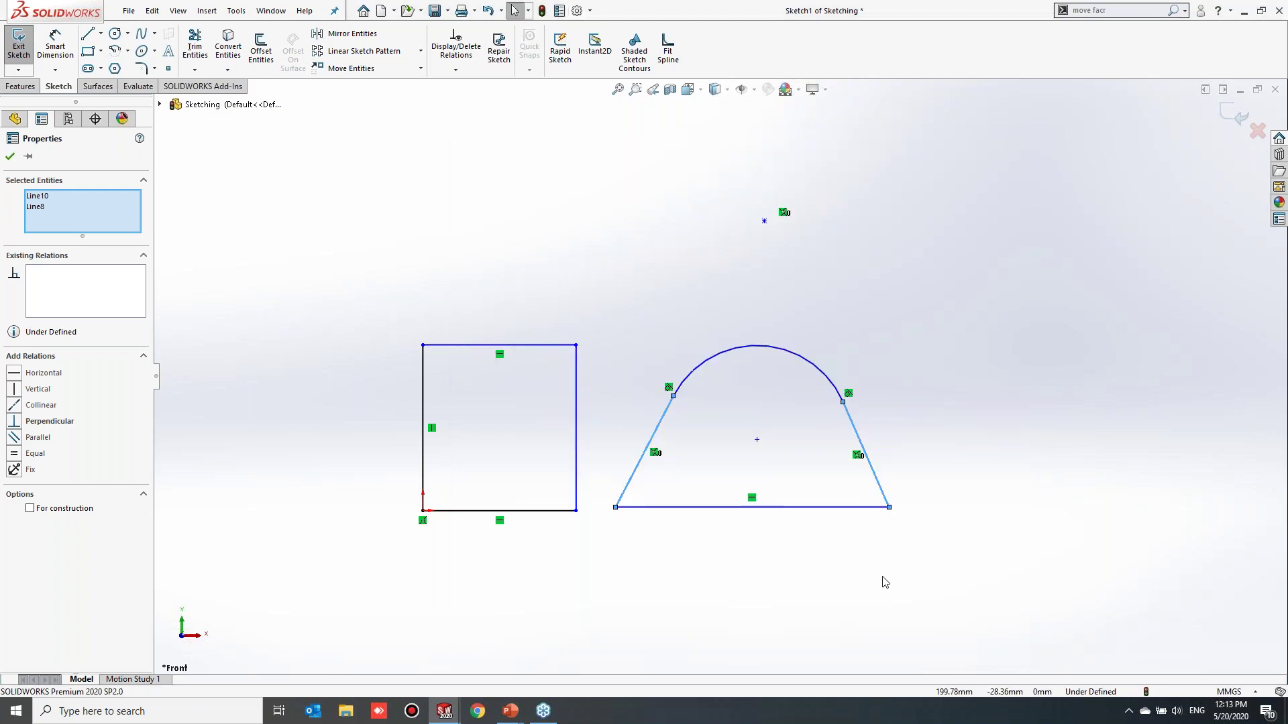
# Dimension the horizontal distance from the rectangle's right edge to the virtual sharp above the arc as 80 mm
pyautogui.moveTo(926, 336); pyautogui.dragTo(928, 300, button='right')
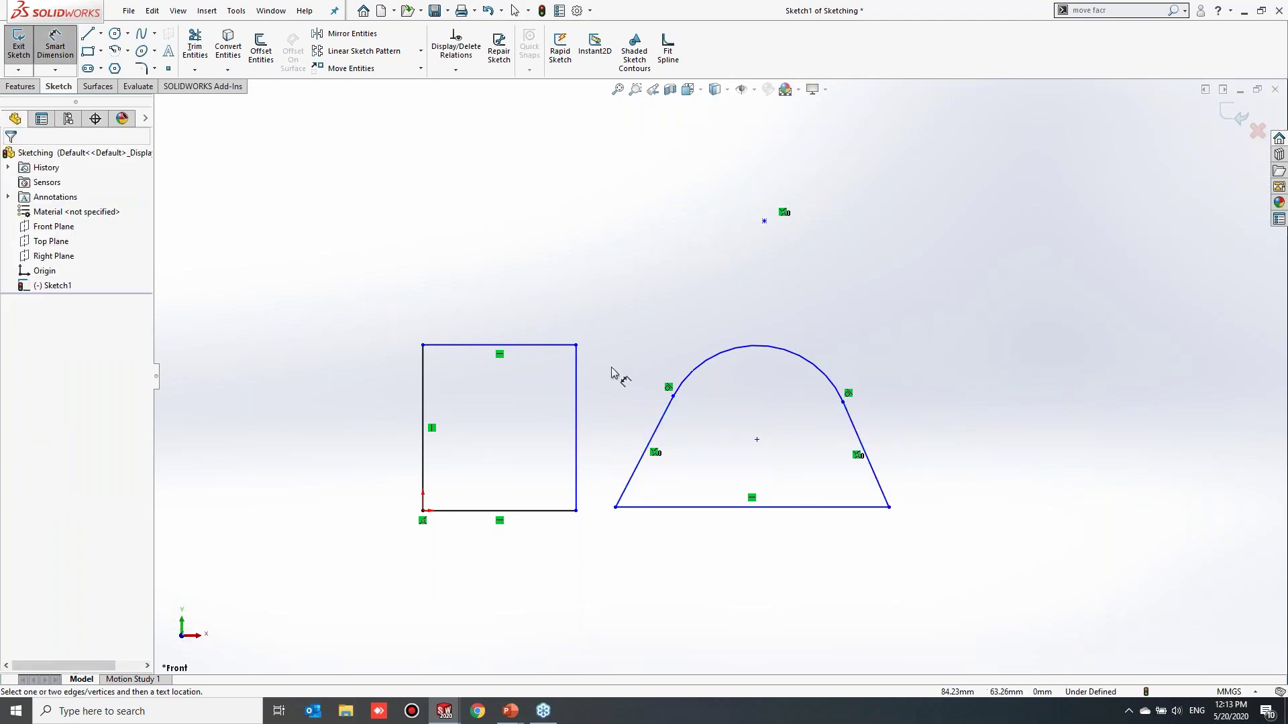
pyautogui.click(576, 389)
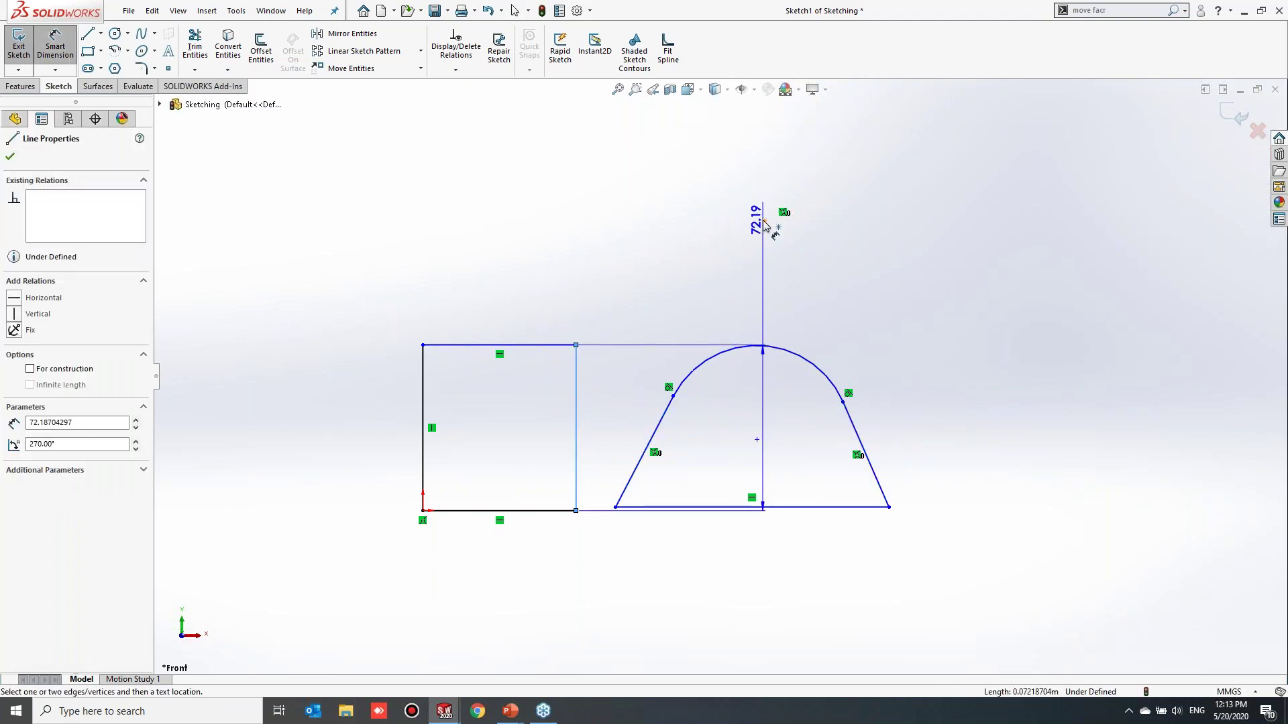
pyautogui.click(763, 222)
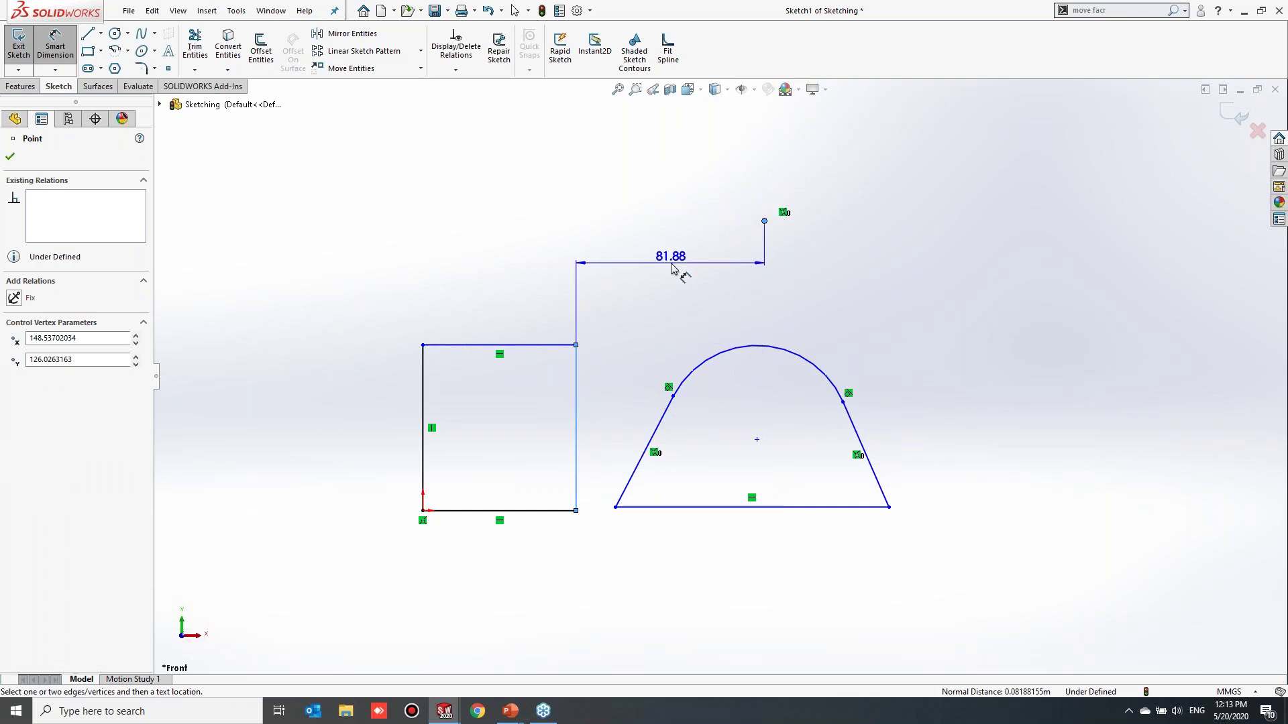
pyautogui.click(671, 272)
pyautogui.write('80')
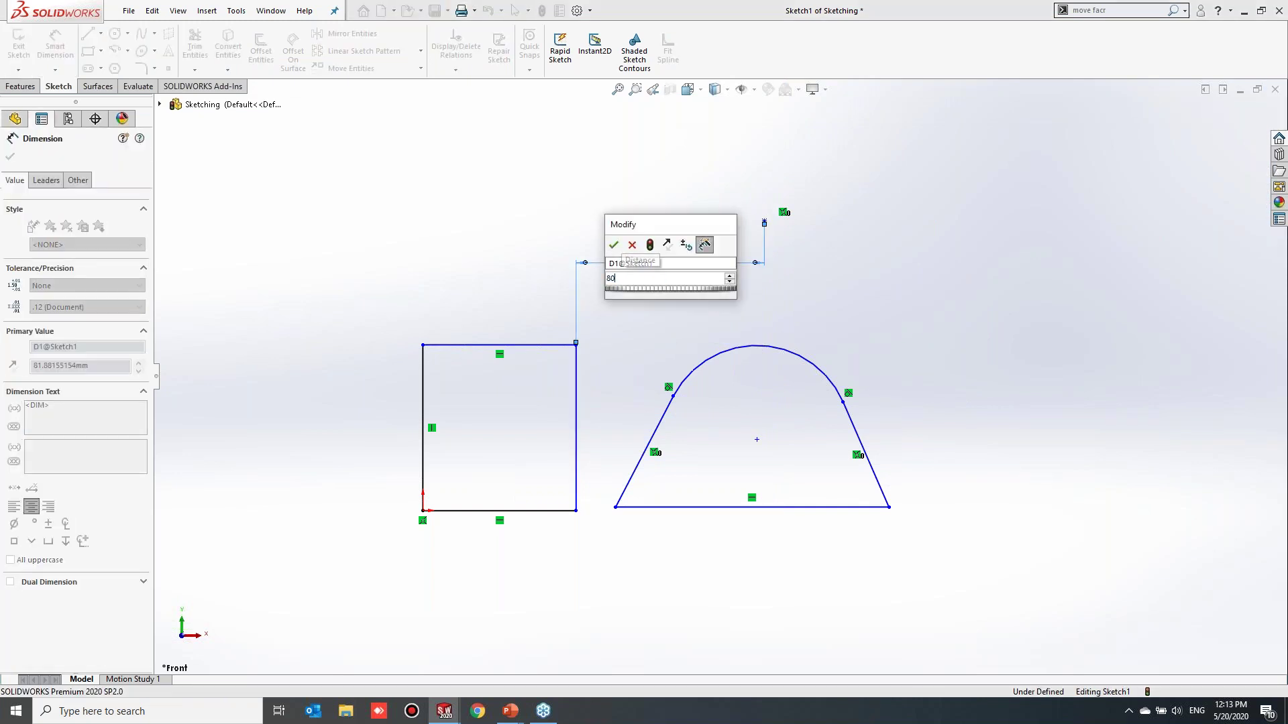
pyautogui.press('Return')
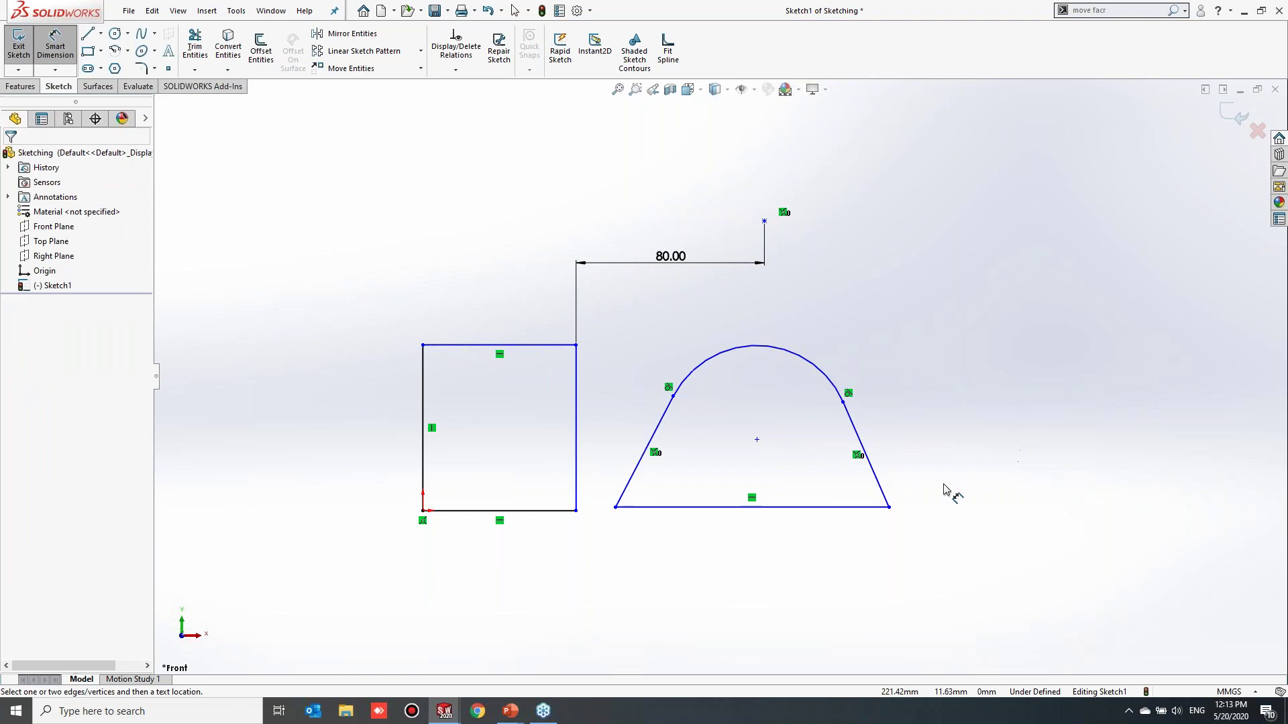
# Sketch a horizontal straight slot to the right of the arched profile, about 56 mm between centres and about 38 mm wide
pyautogui.scroll(1, 936, 466)
pyautogui.scroll(-1, 913, 453)
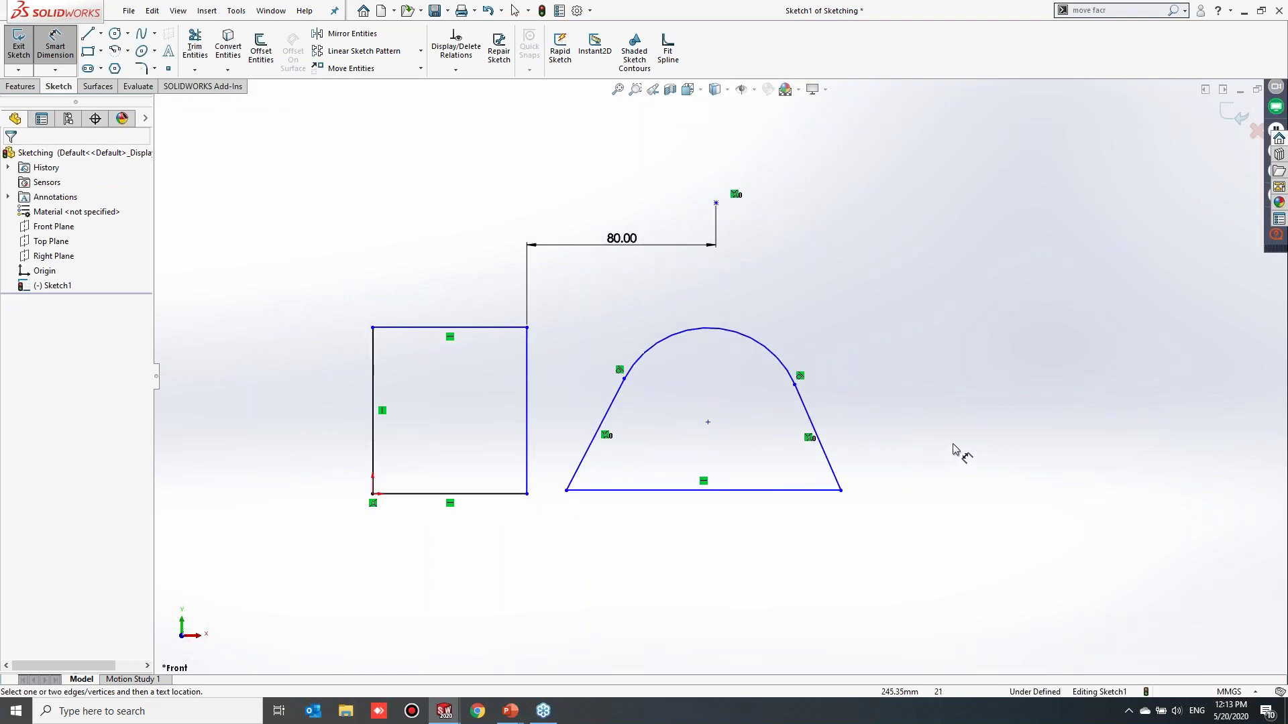
pyautogui.click(1113, 11)
pyautogui.press('s')
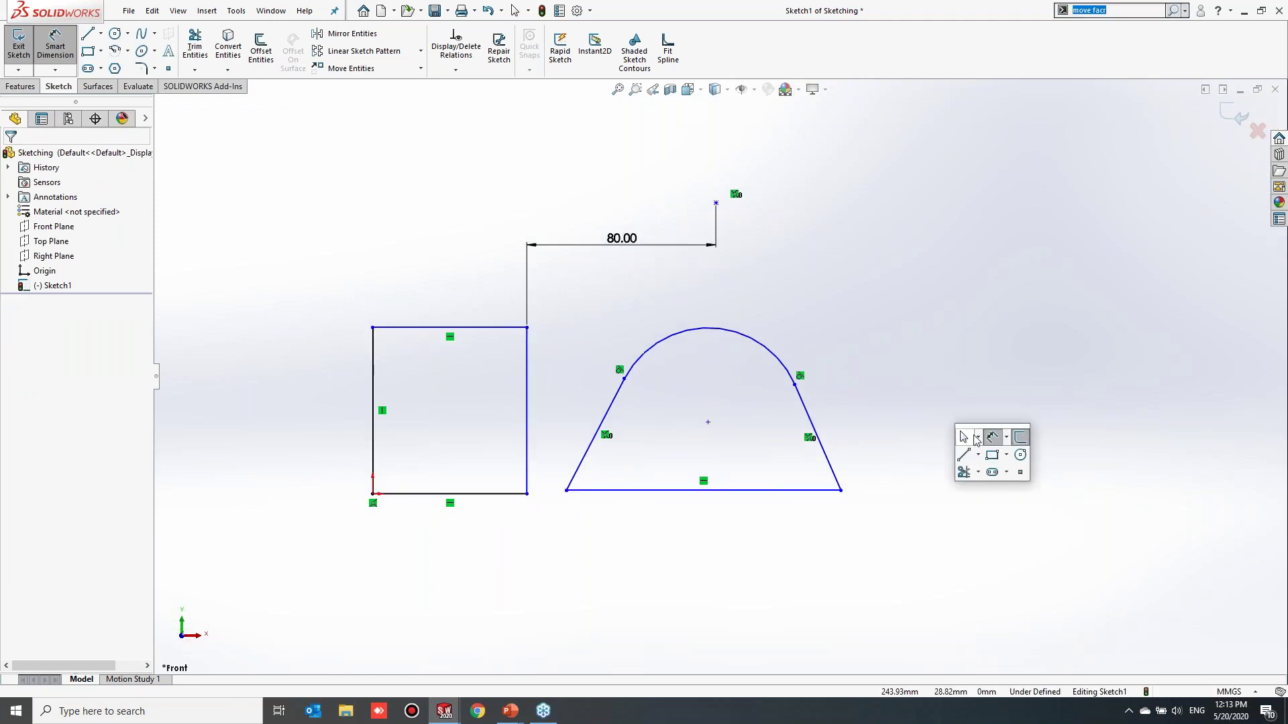
pyautogui.click(993, 472)
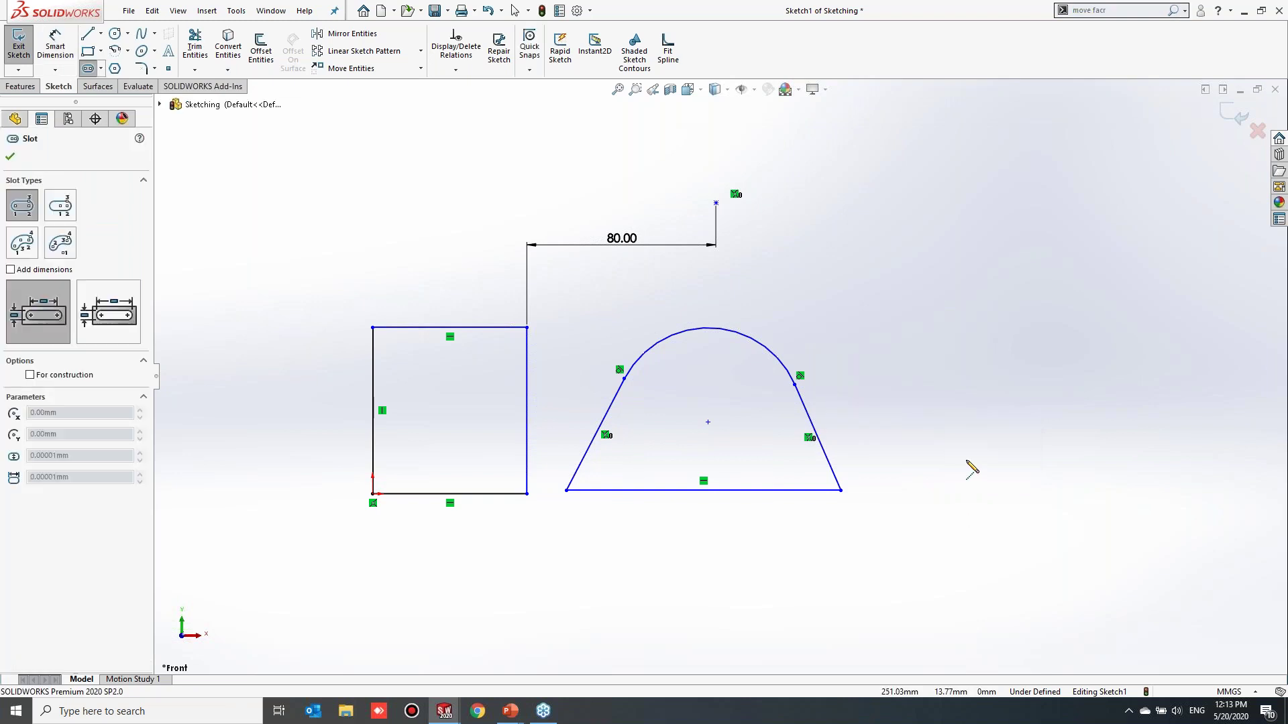
pyautogui.click(959, 474)
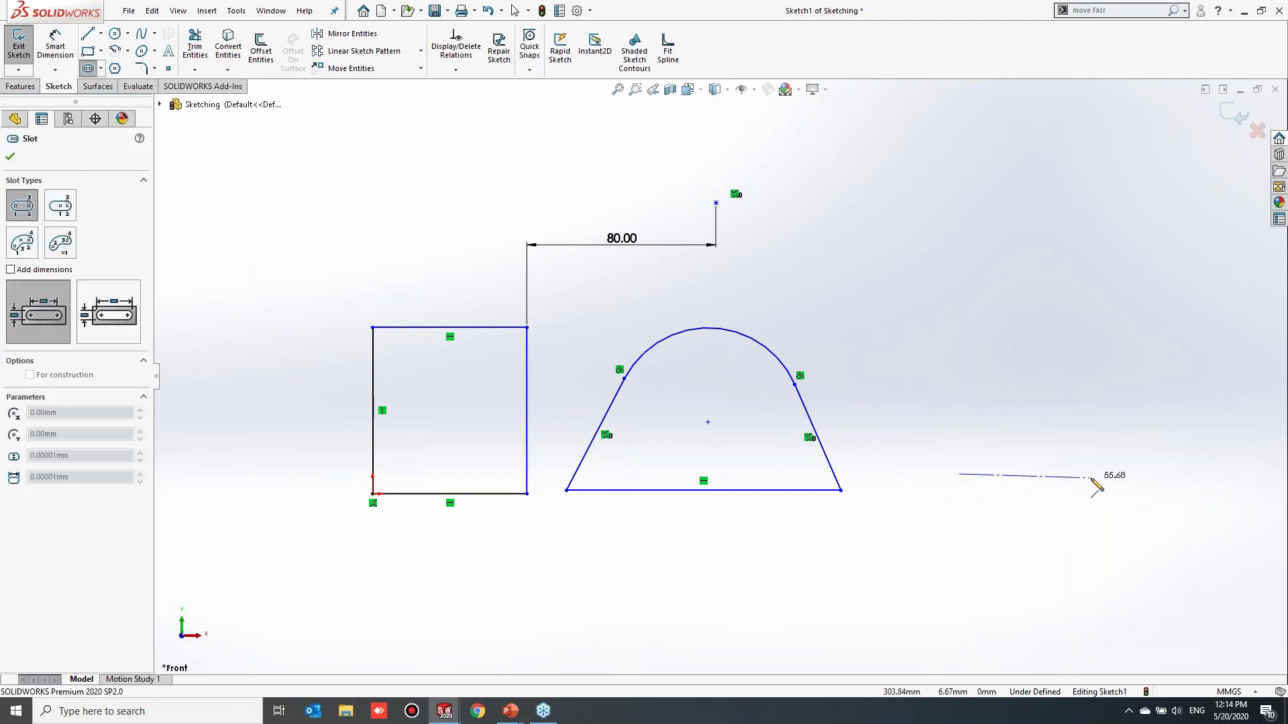
pyautogui.click(1091, 474)
pyautogui.click(1107, 431)
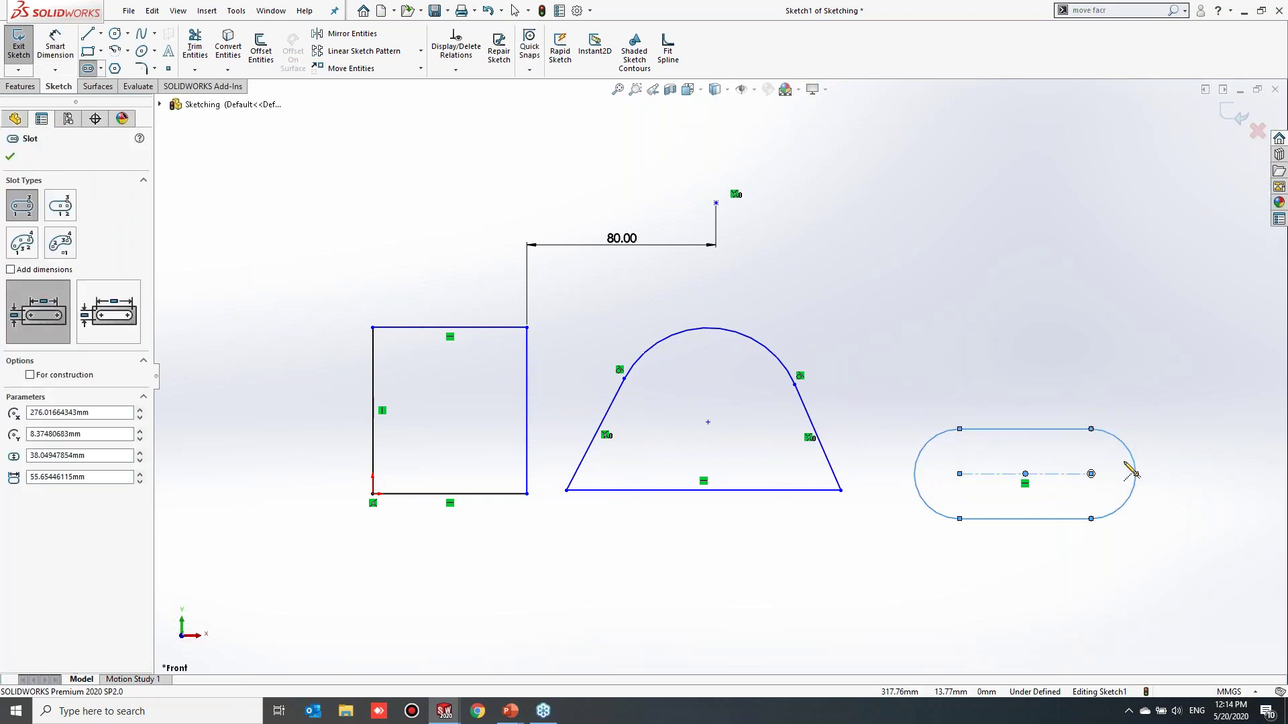
pyautogui.press('Escape')
# Dimension the slot between its two end arcs with Smart Dimension, placing the dimension below and accepting the drawn length
pyautogui.moveTo(1176, 462); pyautogui.dragTo(1167, 409, button='right')
pyautogui.keyDown('ctrl'); pyautogui.moveTo(1095, 519); pyautogui.dragTo(1017, 491, button='middle'); pyautogui.keyUp('ctrl')
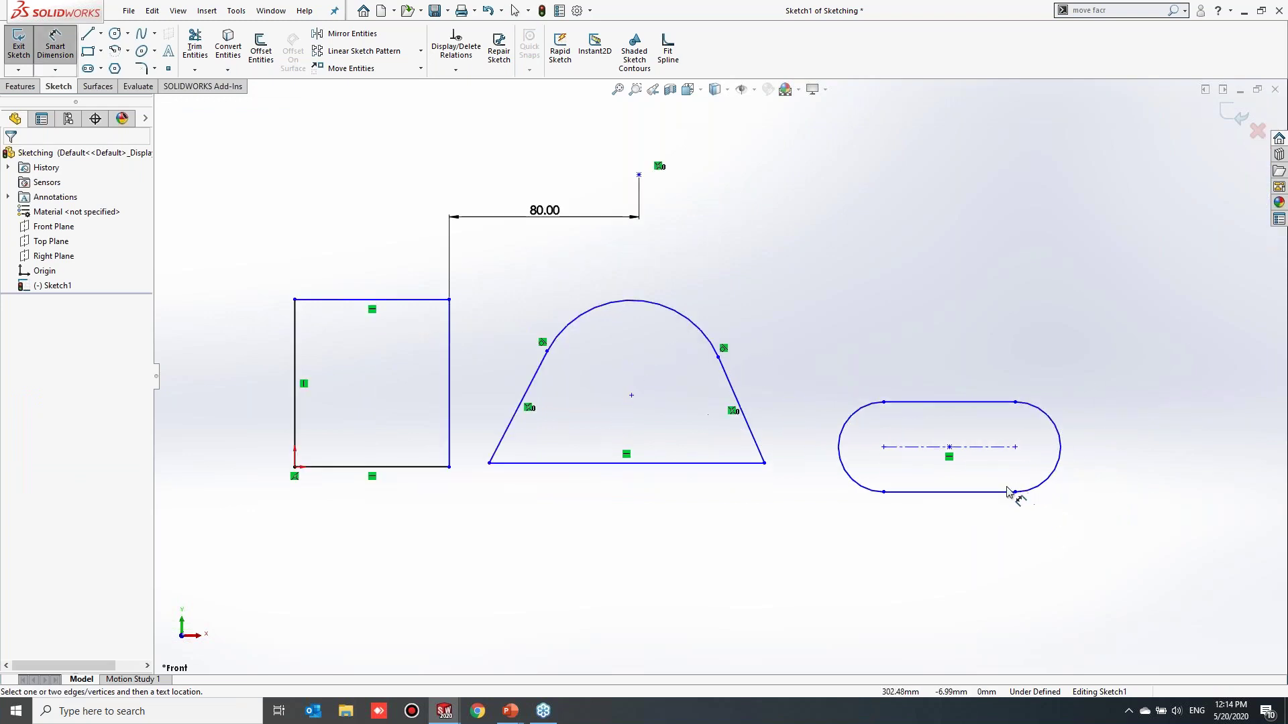
pyautogui.click(840, 446)
pyautogui.click(1060, 459)
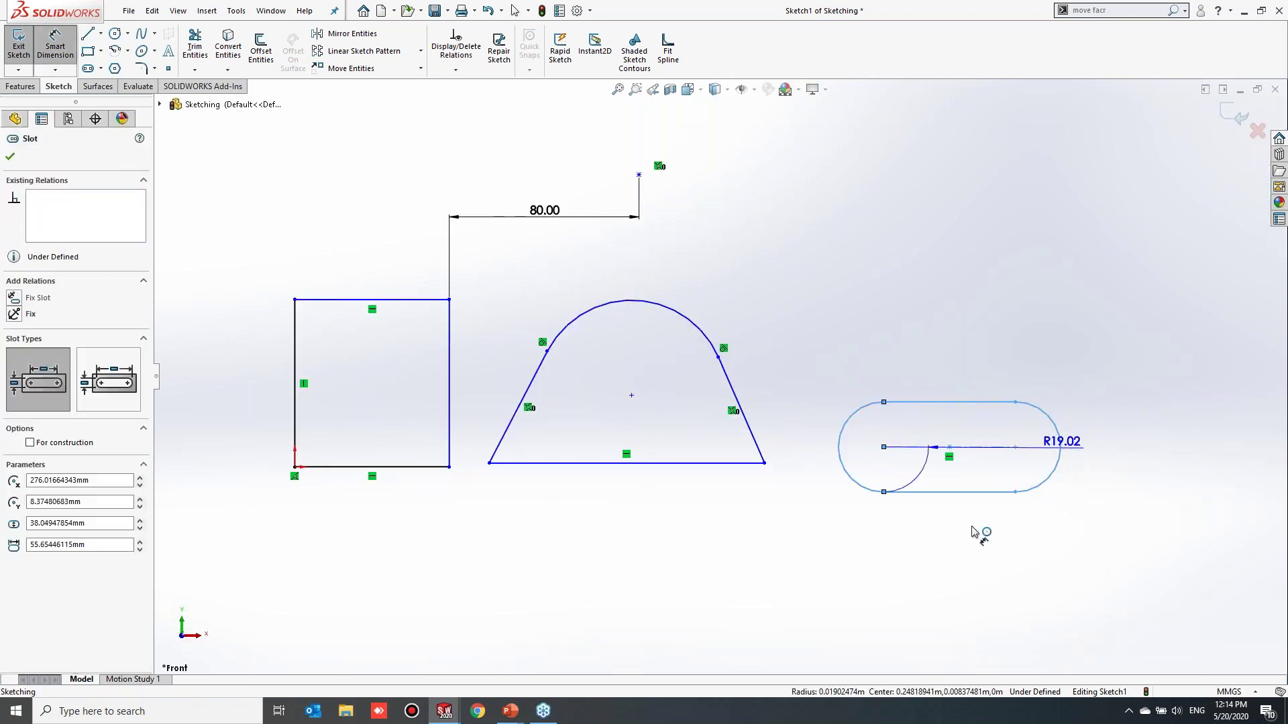
pyautogui.click(986, 530)
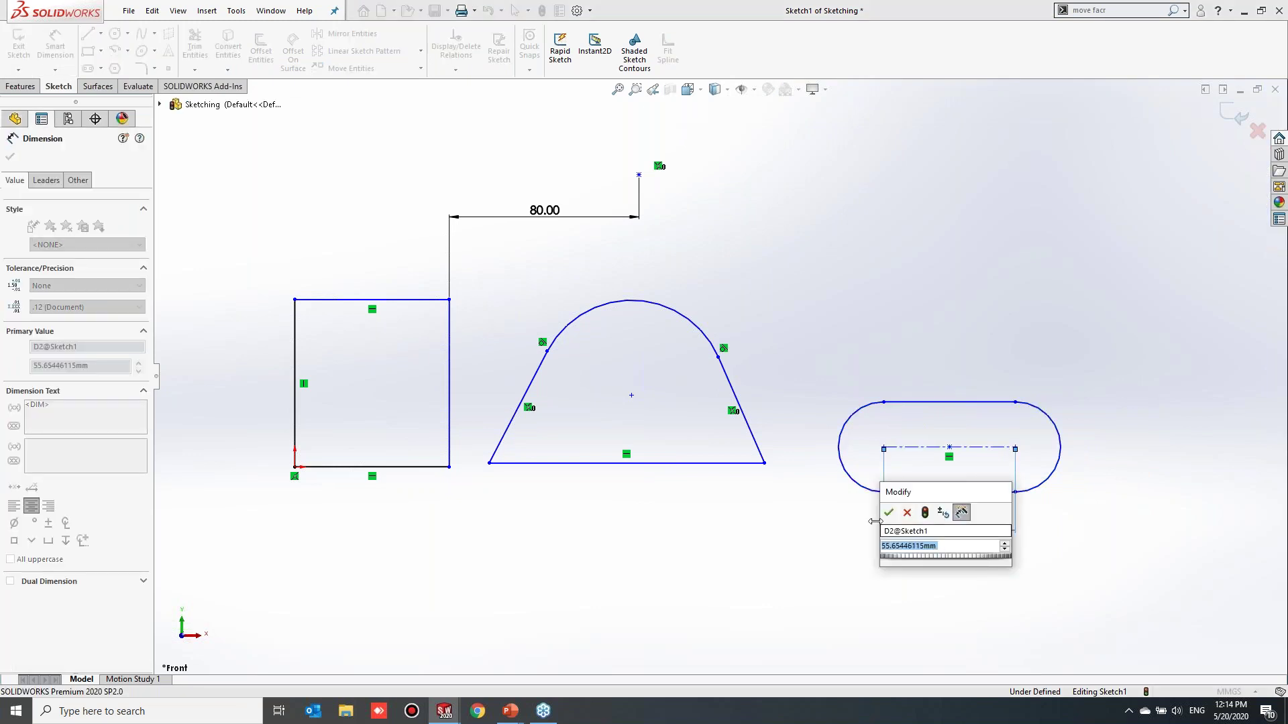
pyautogui.click(888, 513)
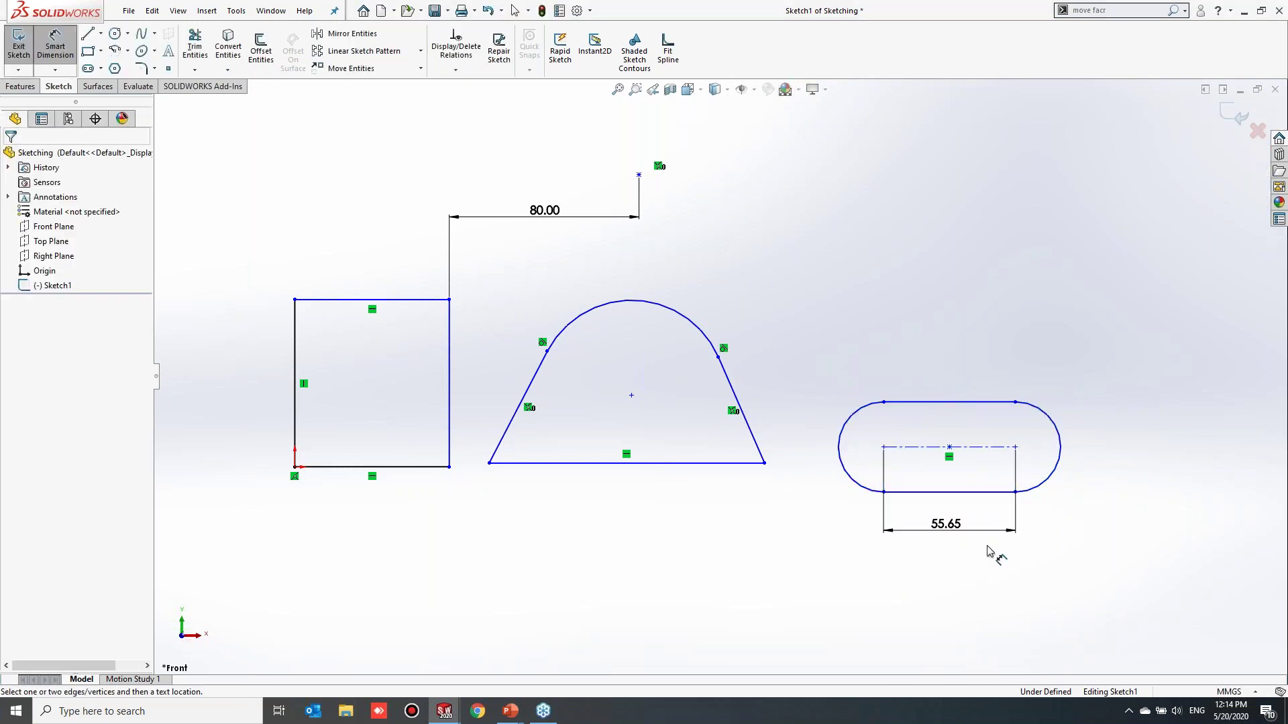
# Set both arc conditions of the slot's length dimension to Max so it spans the overall length
pyautogui.scroll(-3, 915, 555)
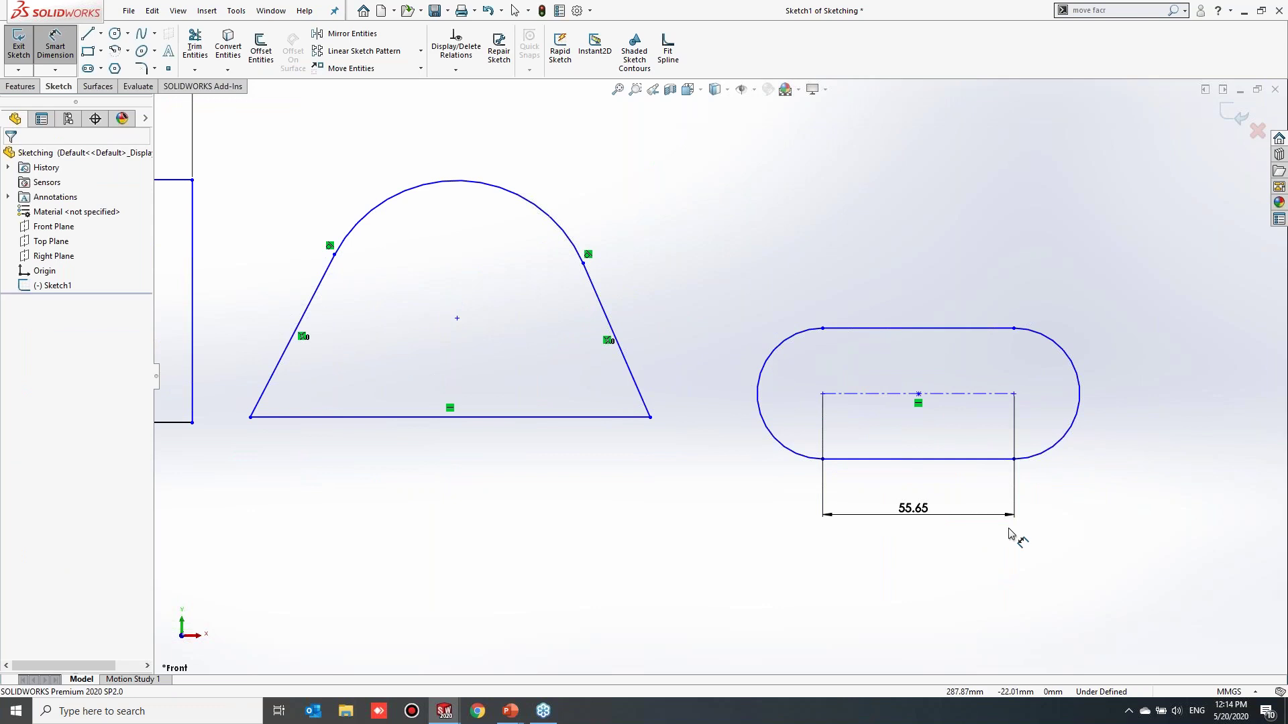
pyautogui.scroll(2, 875, 480)
pyautogui.scroll(3, 719, 445)
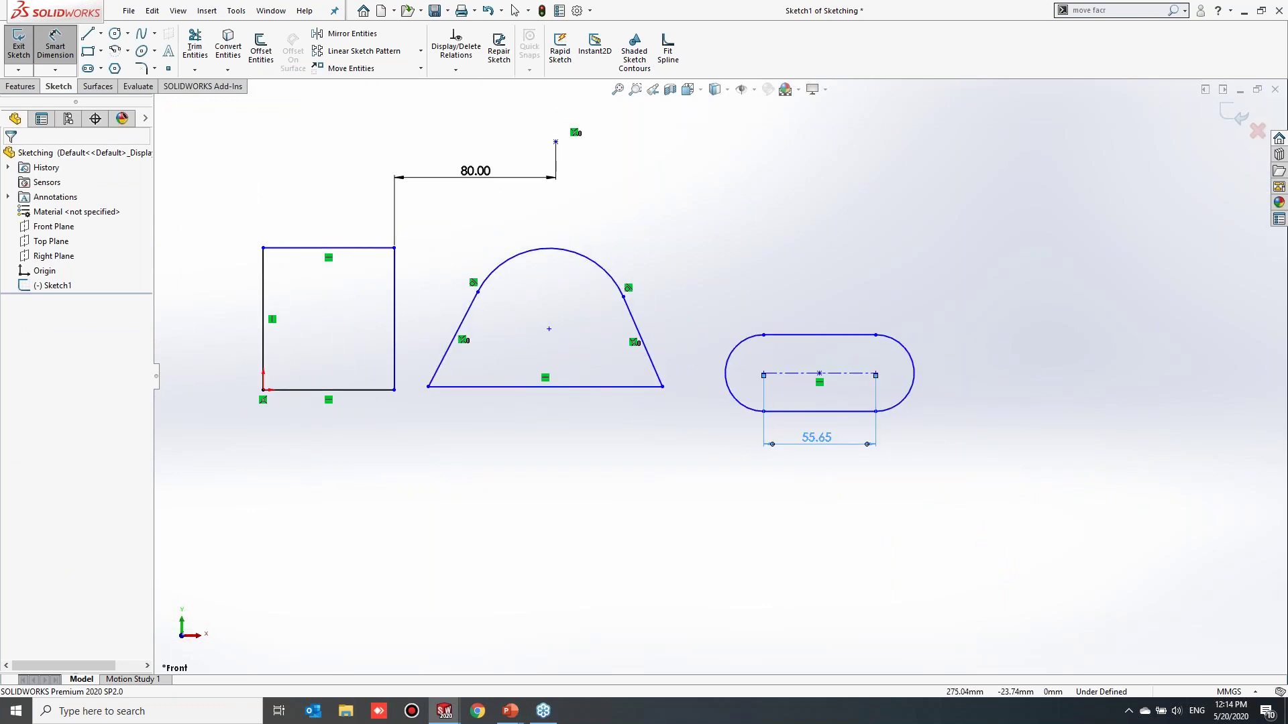
pyautogui.click(816, 438)
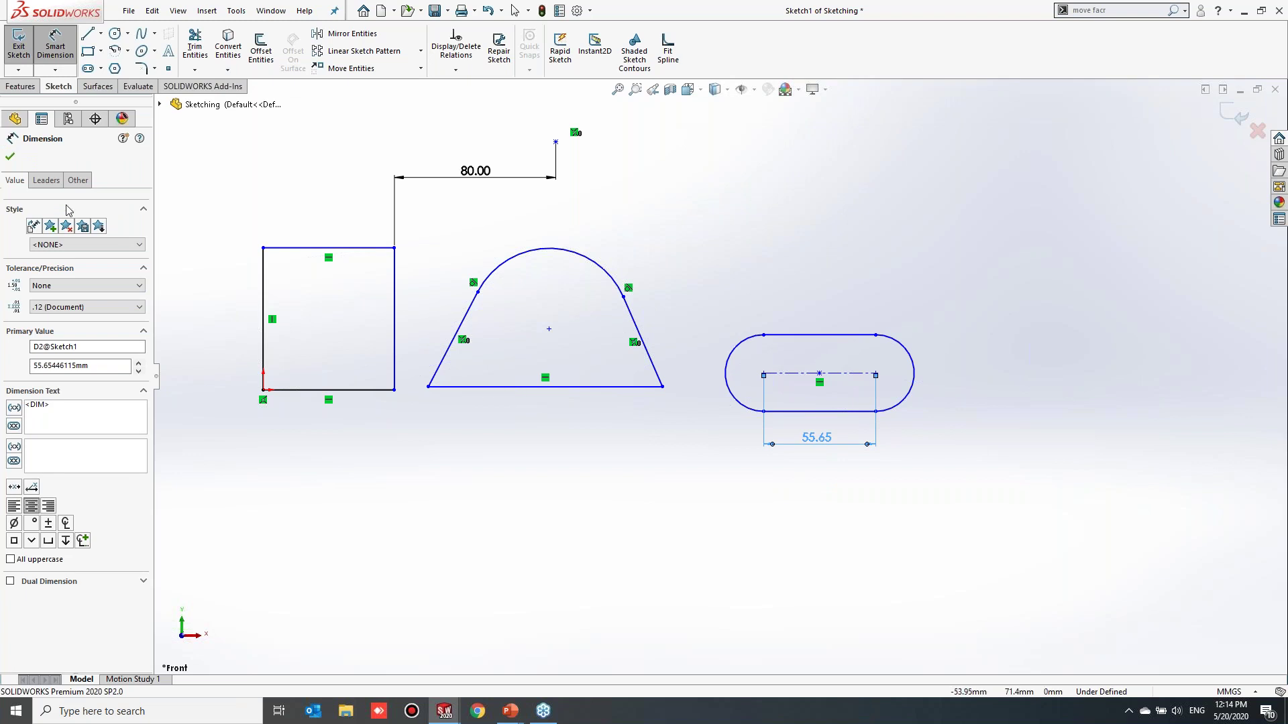
pyautogui.click(47, 181)
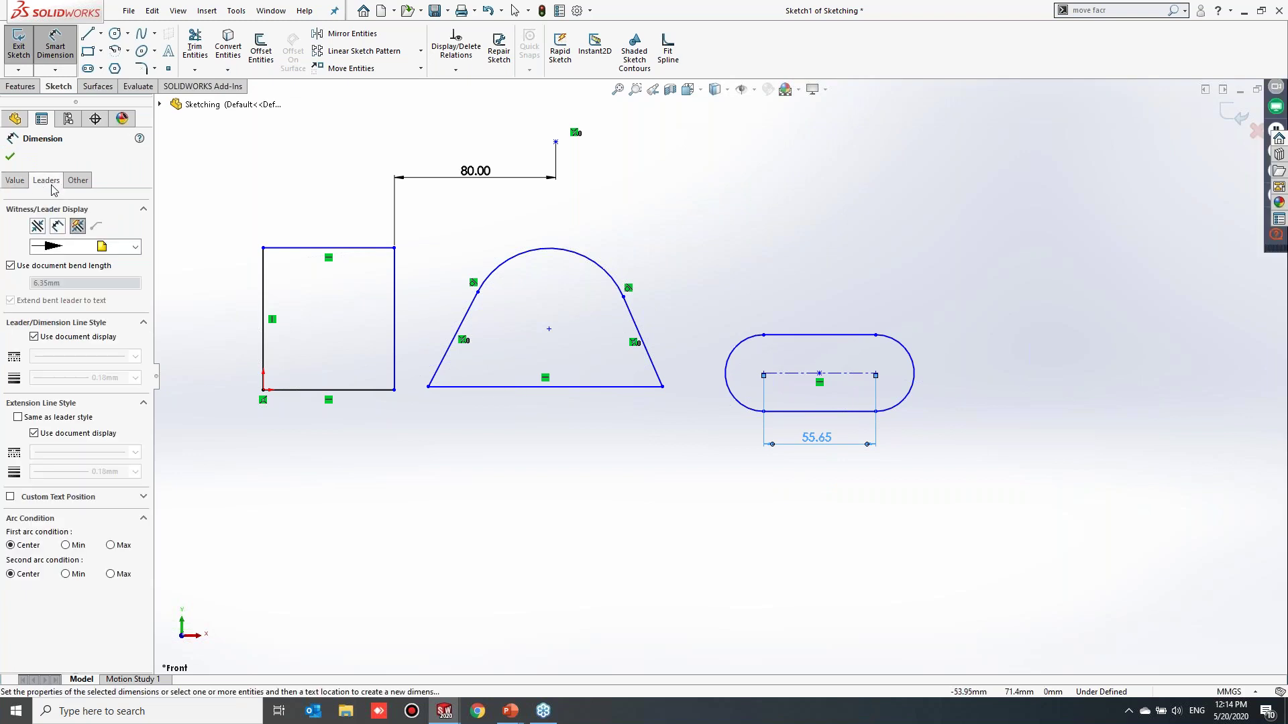
pyautogui.click(110, 545)
pyautogui.click(110, 574)
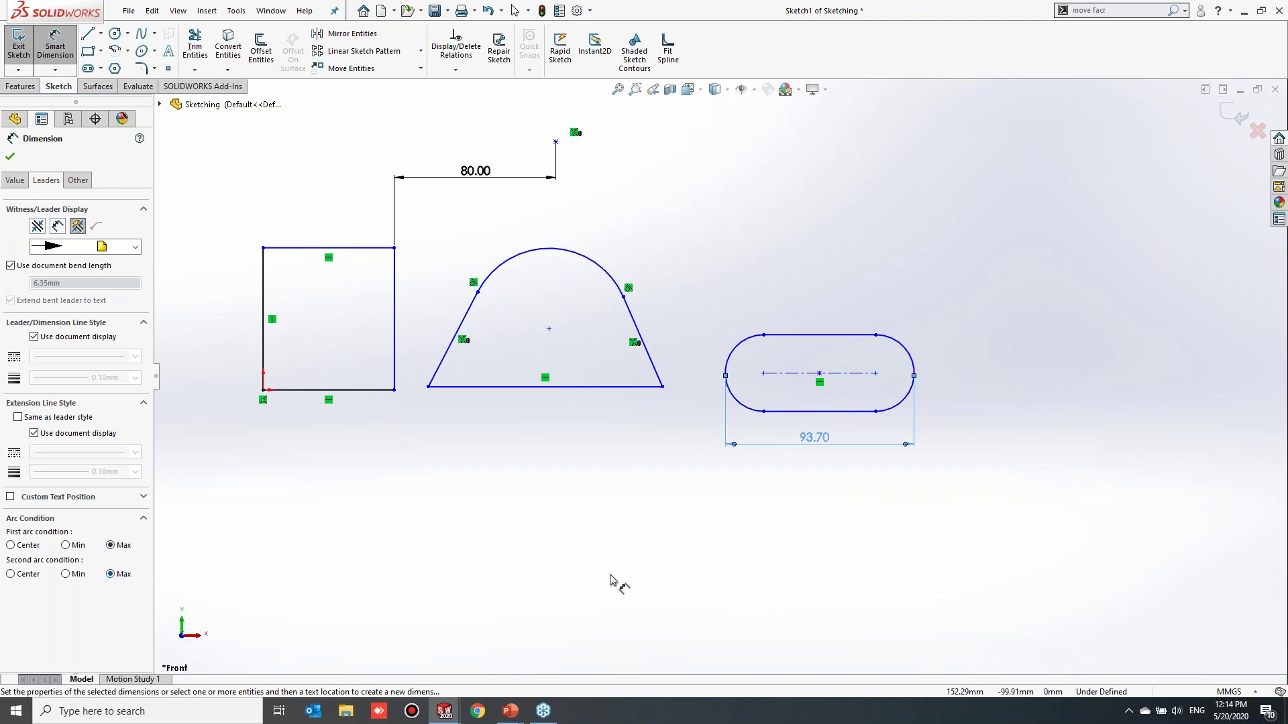
pyautogui.scroll(2, 834, 526)
pyautogui.scroll(-2, 570, 372)
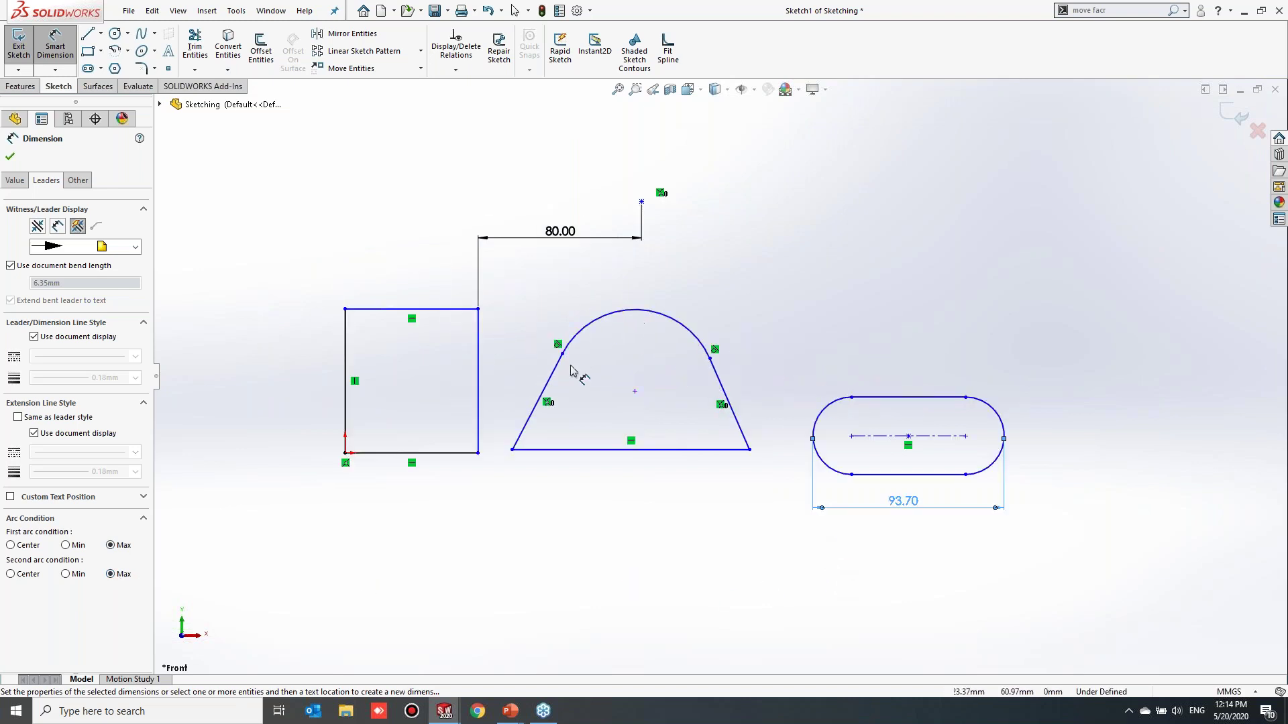
# Accept the dimension properties and delete the slot's overall length dimension from the sketch
pyautogui.click(12, 159)
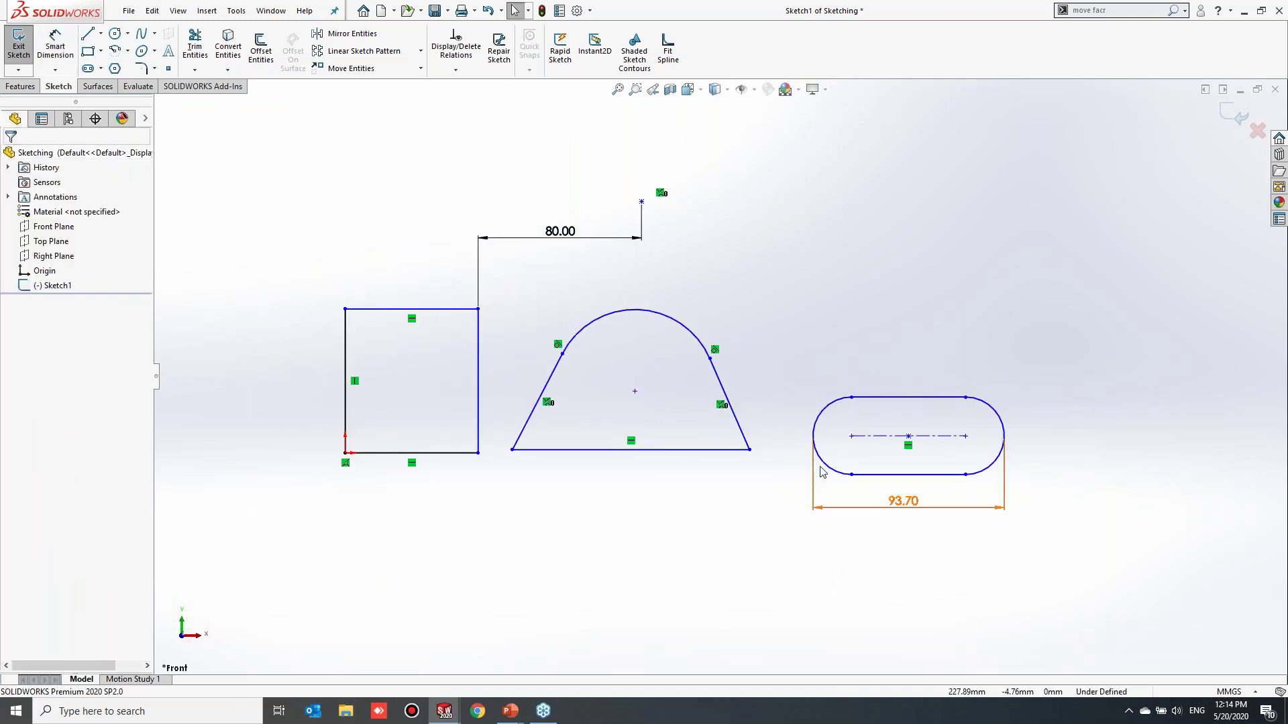
pyautogui.scroll(-1, 899, 516)
pyautogui.click(821, 499)
pyautogui.press('Delete')
pyautogui.scroll(1, 817, 408)
pyautogui.scroll(-1, 850, 410)
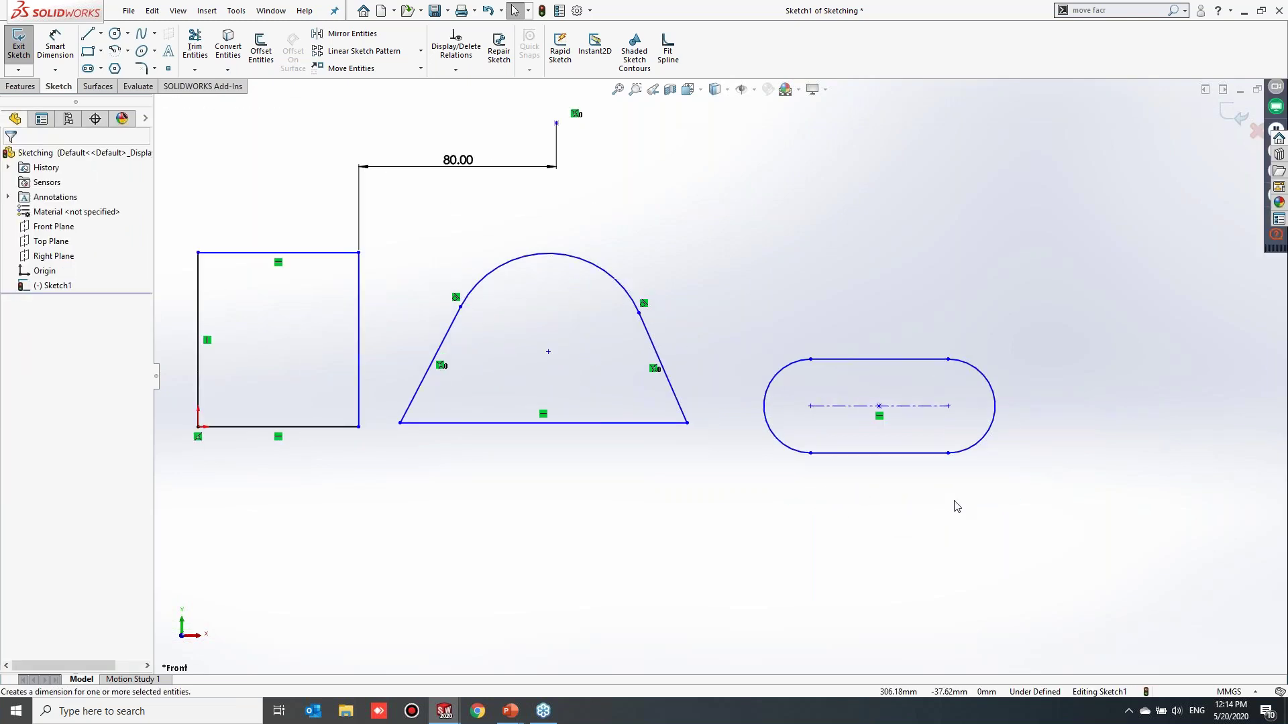
# Dimension the slot's overall length directly between the outer tangents of its two end arcs and set it to 100 mm
pyautogui.moveTo(954, 506); pyautogui.dragTo(955, 469, button='right')
pyautogui.click(770, 425)
pyautogui.click(995, 409)
pyautogui.click(873, 508)
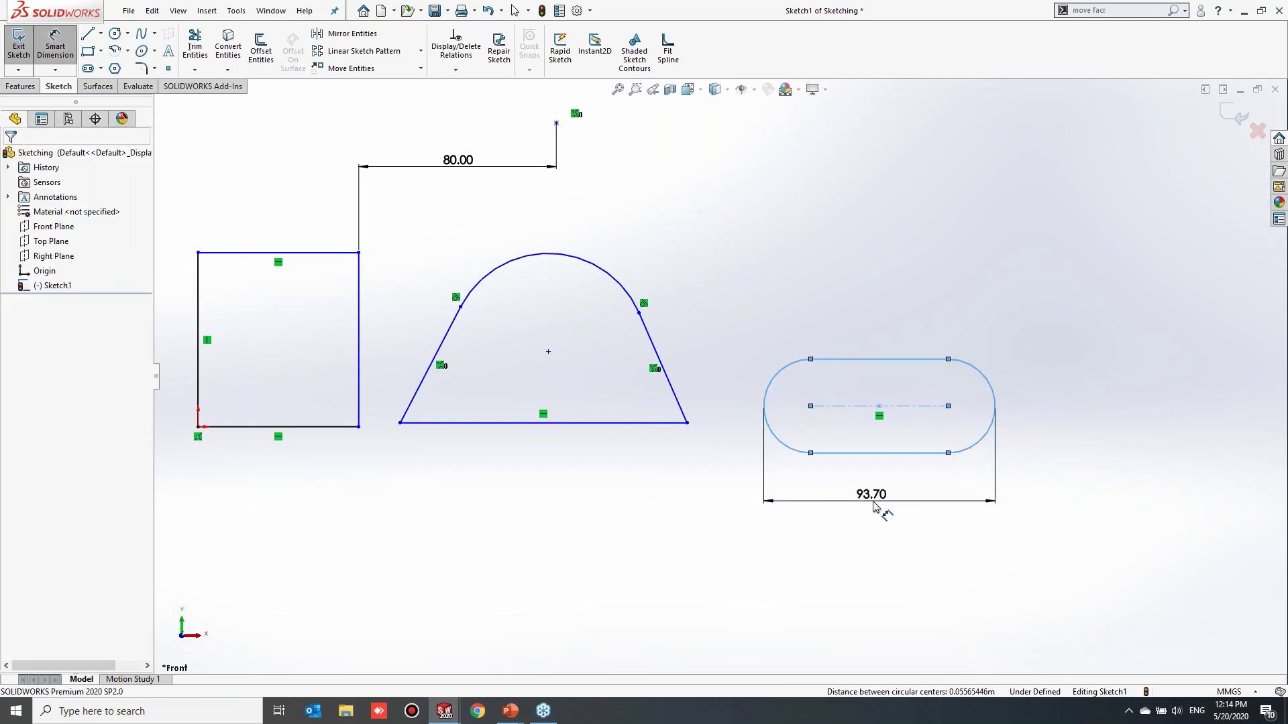
pyautogui.write('100')
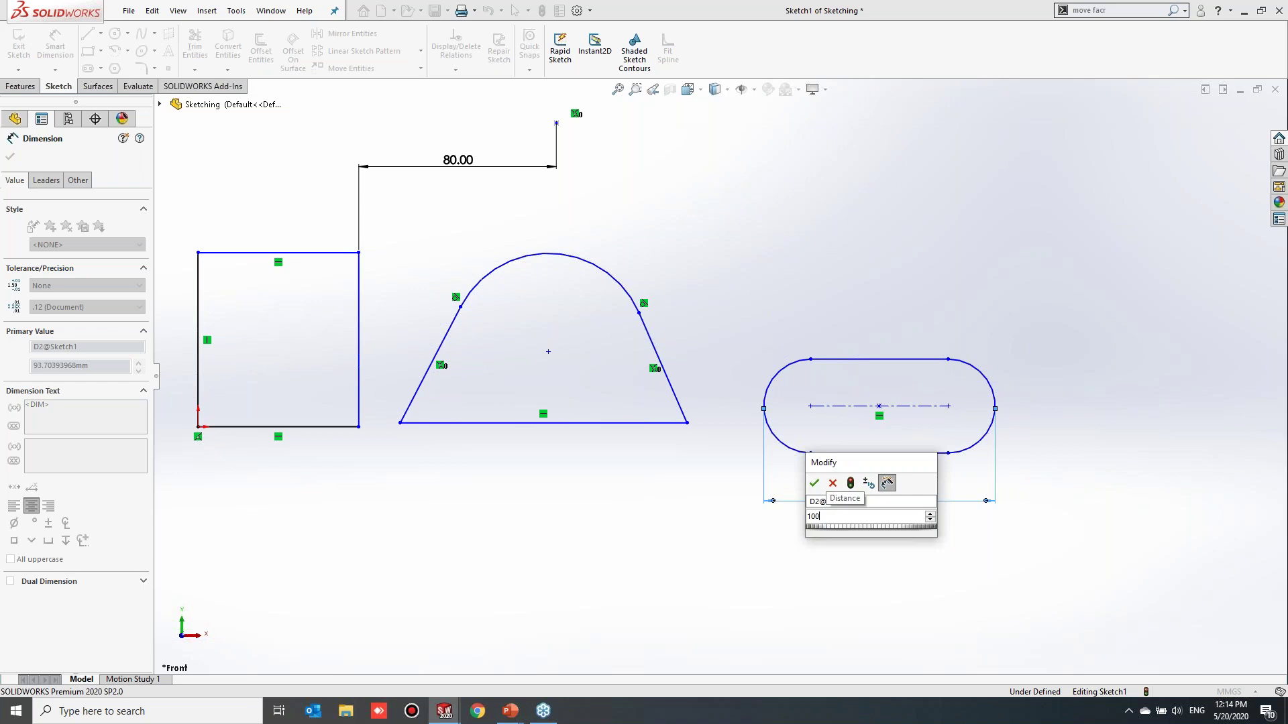
pyautogui.press('Return')
pyautogui.scroll(1, 874, 574)
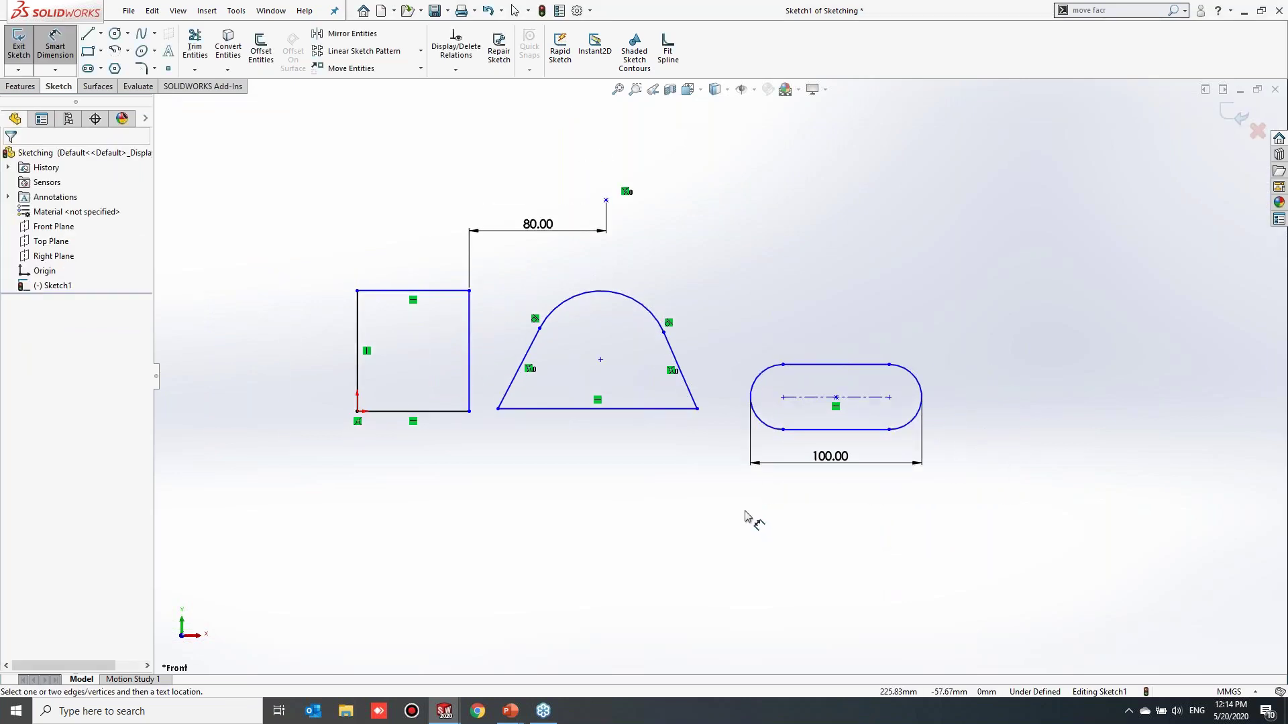
# Switch to the PowerPoint slide show of SolidWorks Tips & Tricks
pyautogui.hotkey('alt', 'Tab')
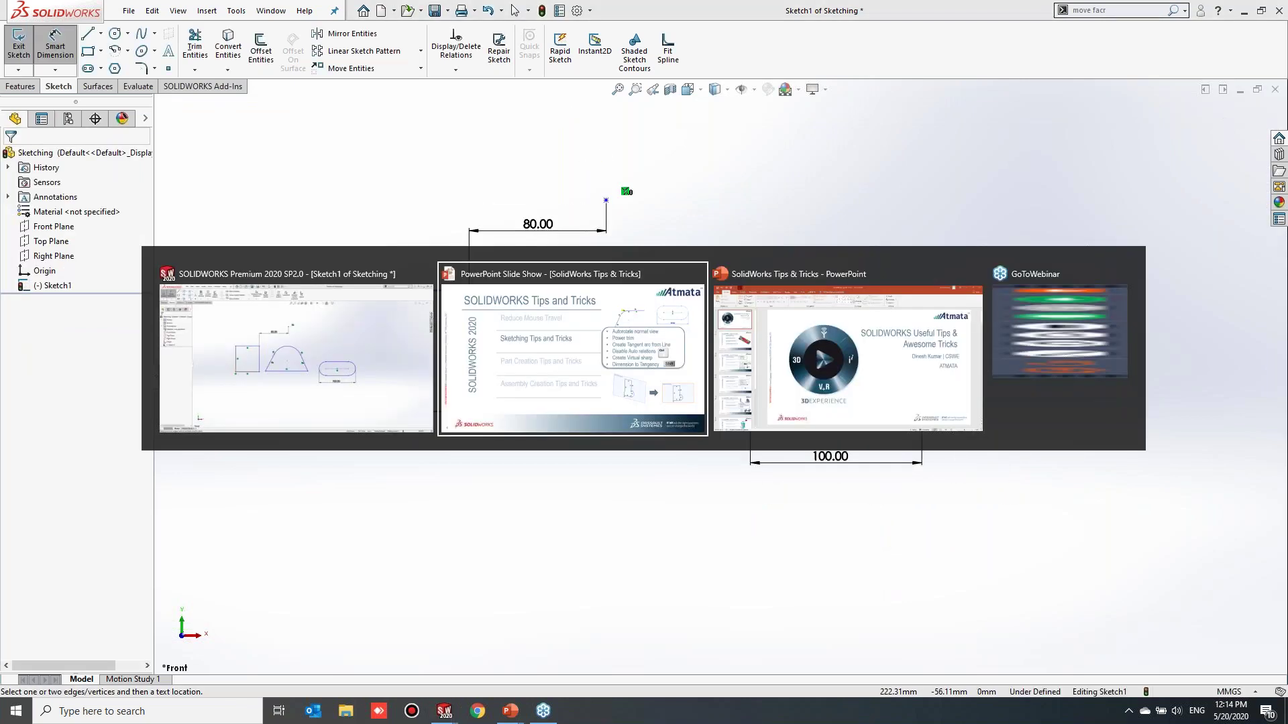
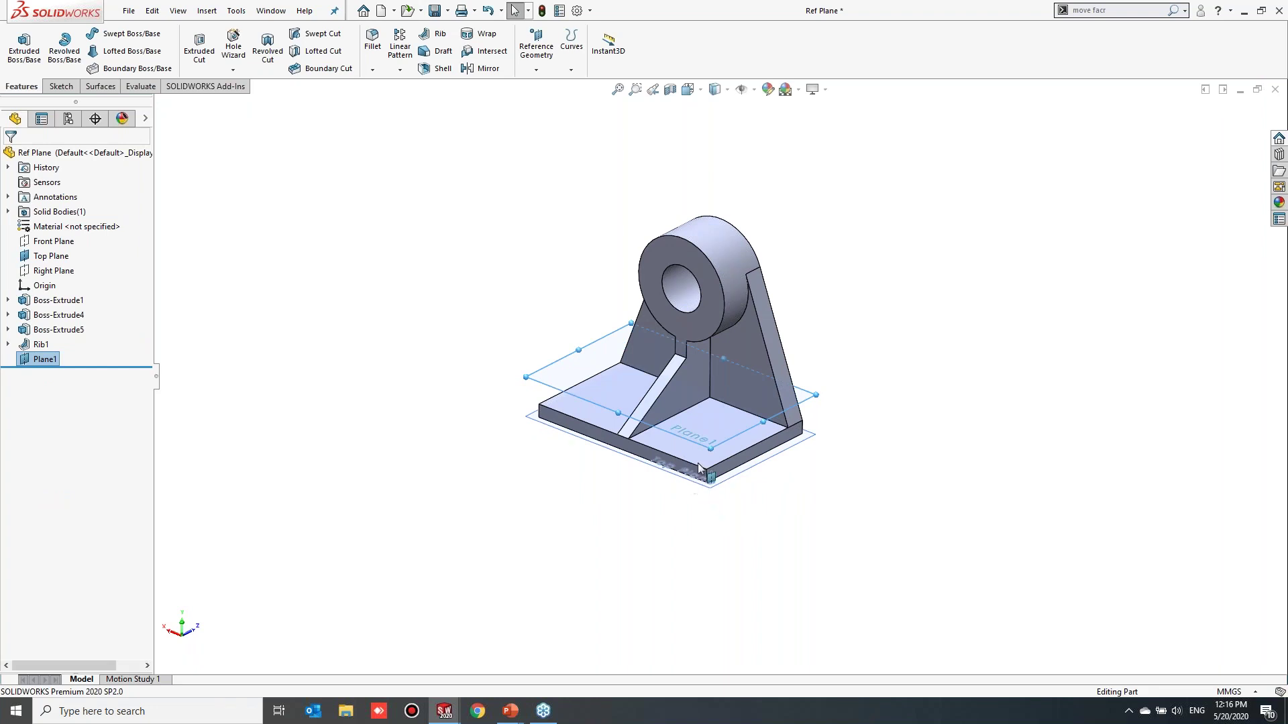
# Create a reference plane midway between the two opposite end faces of the bracket's base plate
pyautogui.click(721, 526)
pyautogui.scroll(-1, 720, 536)
pyautogui.moveTo(719, 515); pyautogui.dragTo(779, 502, button='middle')
pyautogui.click(724, 437)
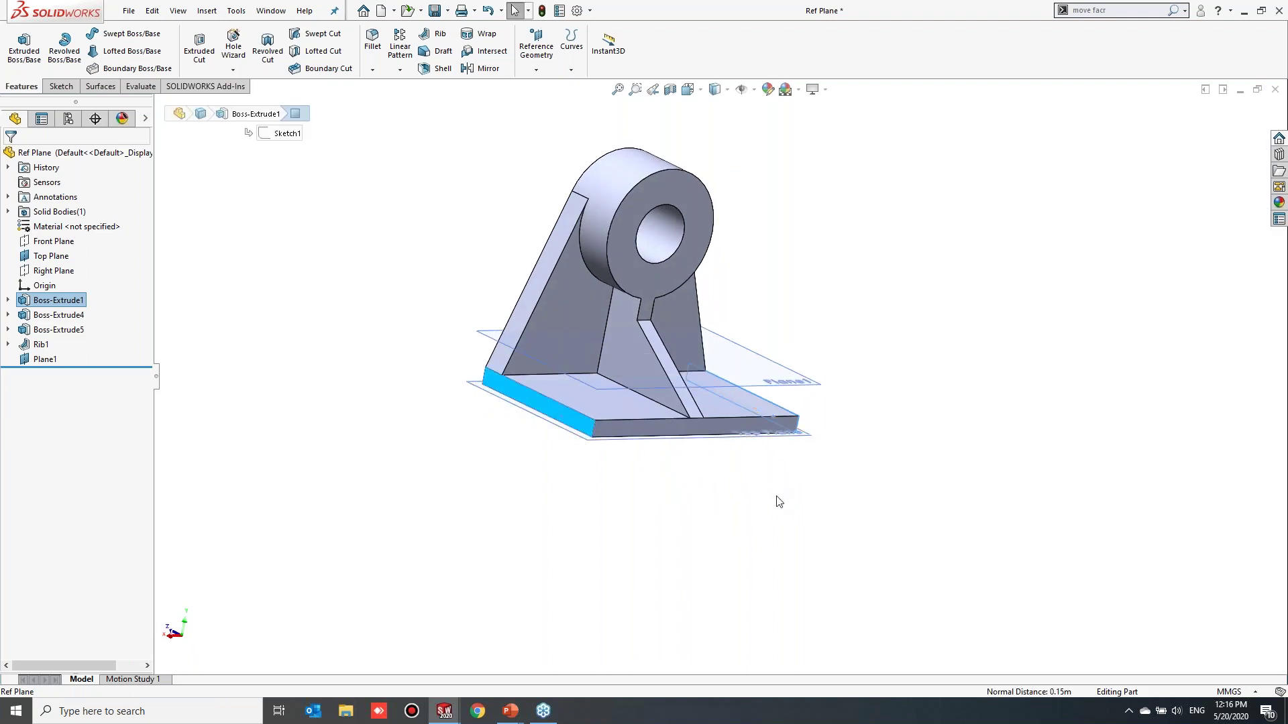
pyautogui.press('s')
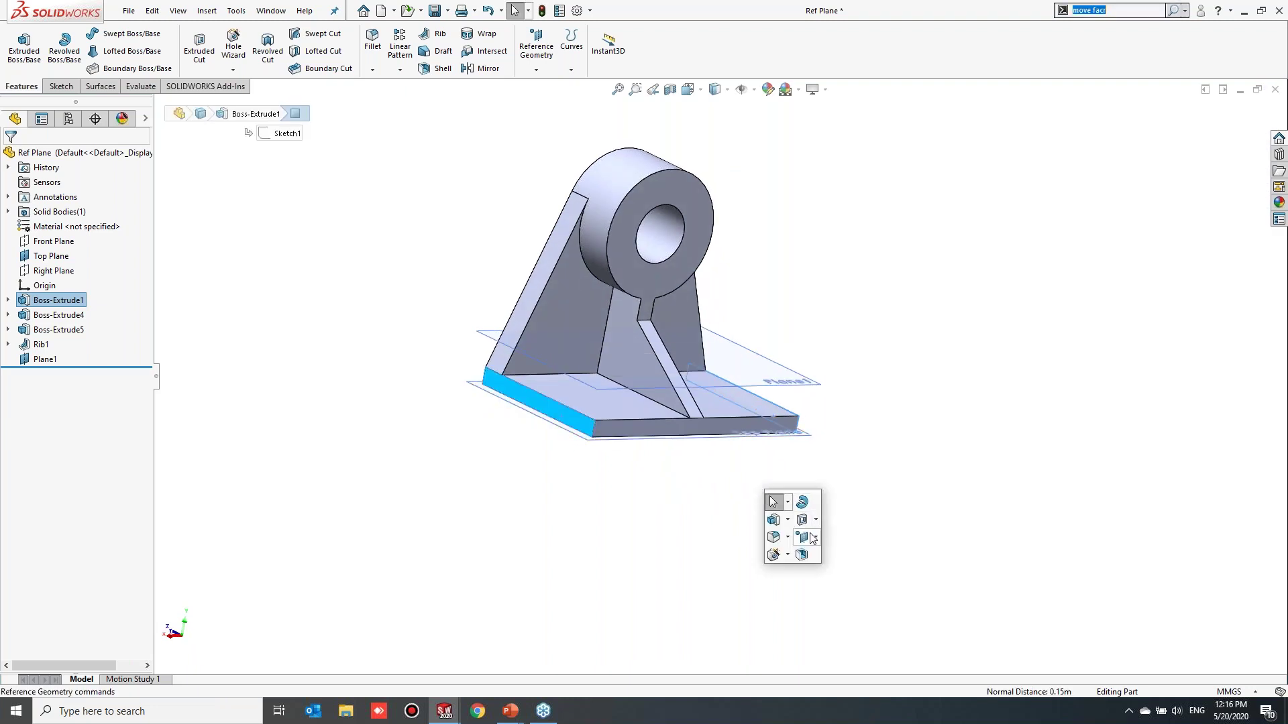
pyautogui.click(816, 539)
pyautogui.click(831, 551)
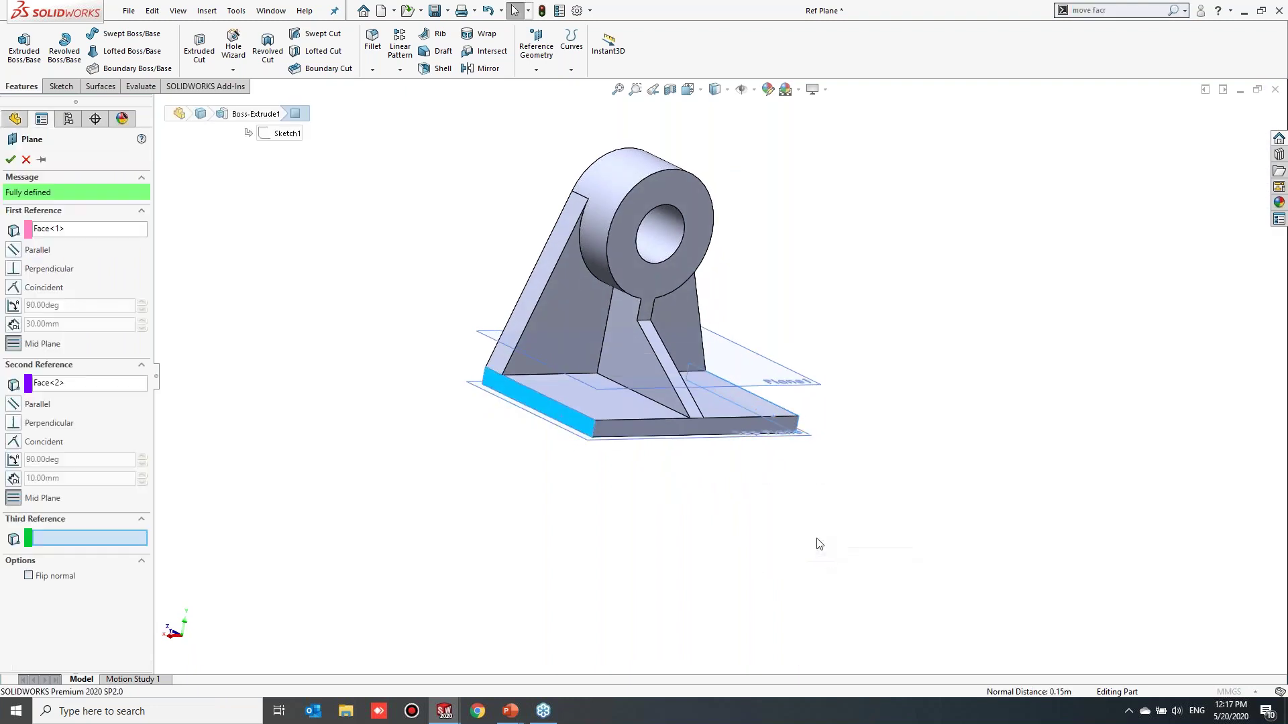
pyautogui.moveTo(726, 501); pyautogui.dragTo(657, 497, button='middle')
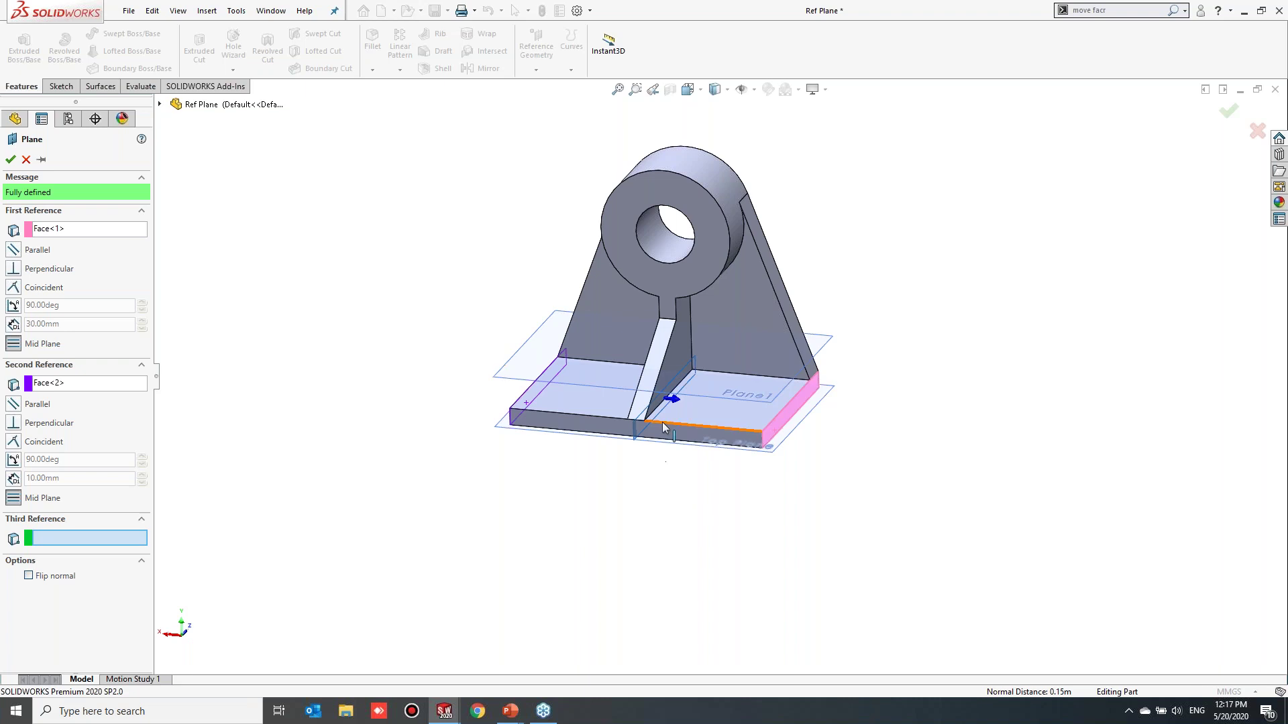
pyautogui.scroll(-2, 661, 451)
pyautogui.rightClick(667, 478)
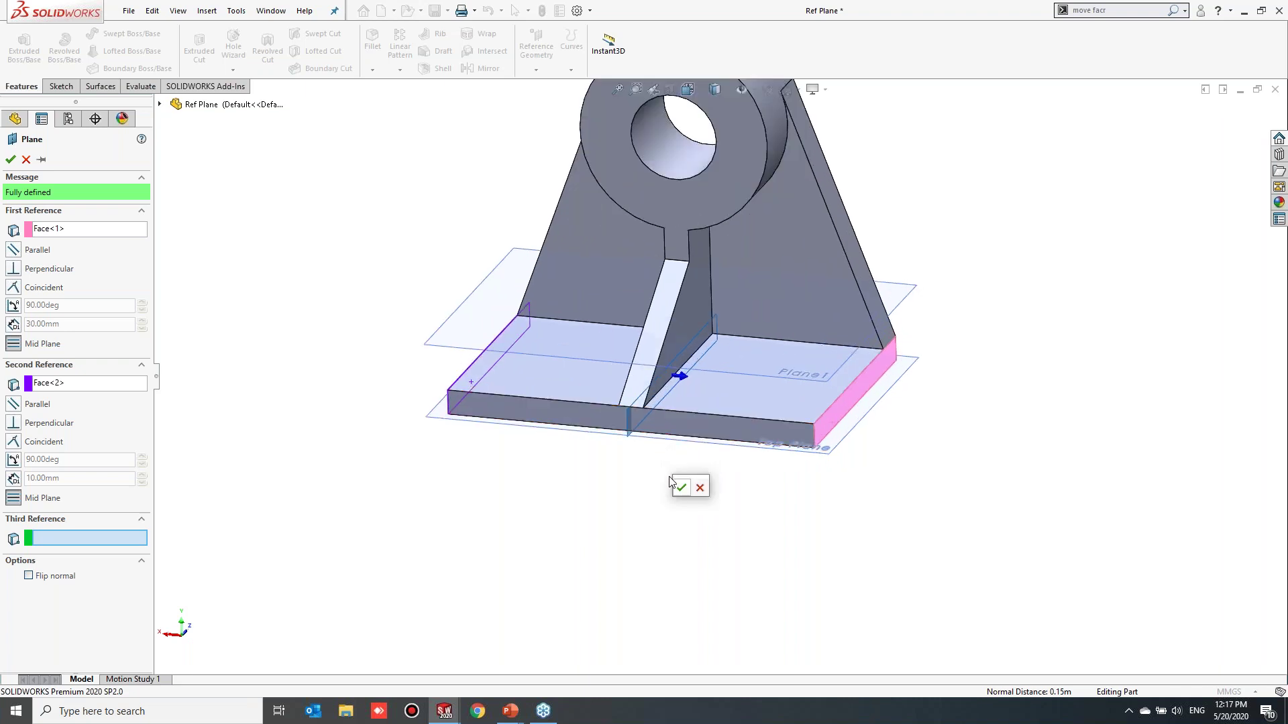
pyautogui.click(681, 491)
# Clear the old text from the search box and set its search scope to Commands
pyautogui.scroll(2, 687, 510)
pyautogui.moveTo(687, 511); pyautogui.dragTo(676, 478, button='middle')
pyautogui.scroll(2, 760, 502)
pyautogui.scroll(-1, 804, 271)
pyautogui.moveTo(839, 352); pyautogui.dragTo(833, 316, button='middle')
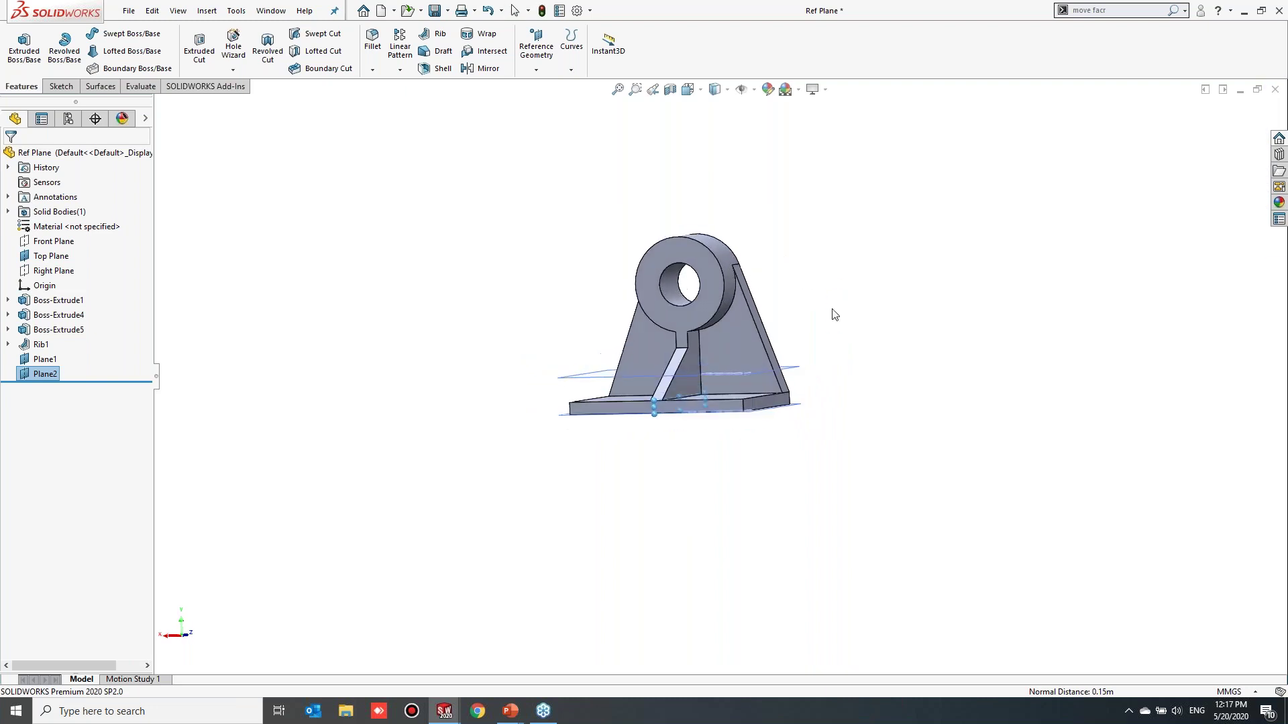
pyautogui.moveTo(1120, 14); pyautogui.dragTo(1079, 13)
pyautogui.press('BackSpace')
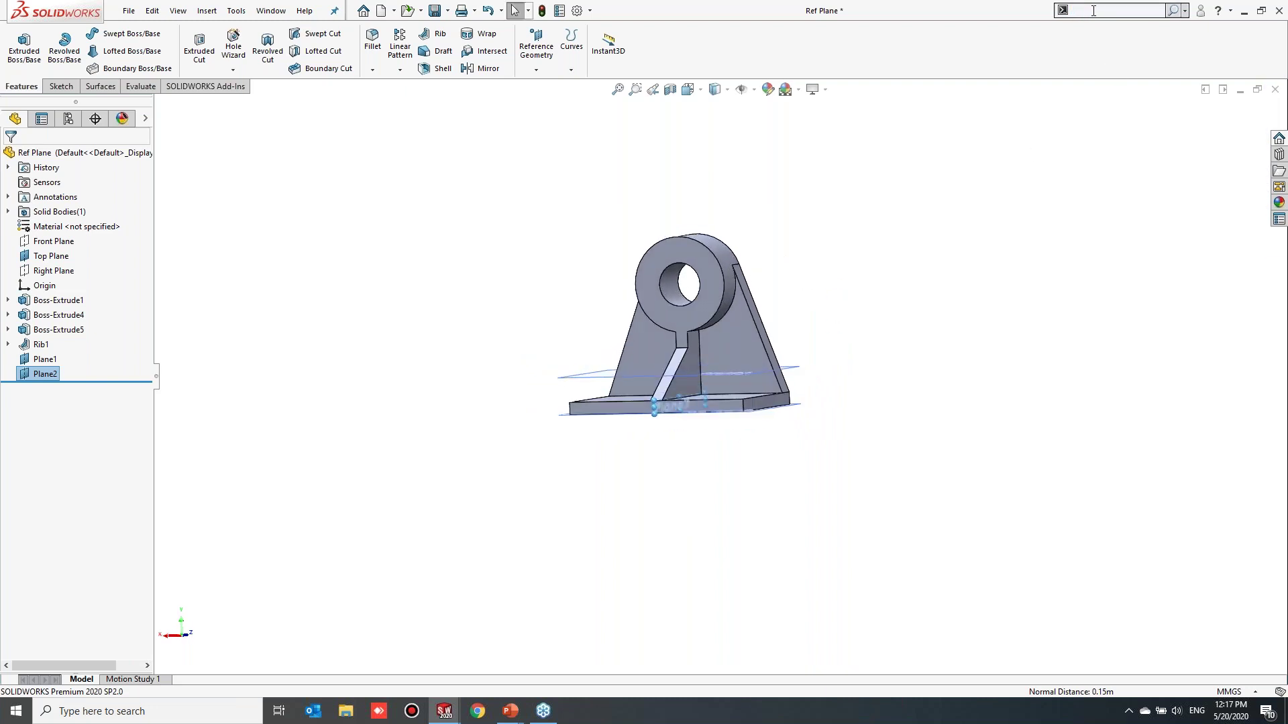
pyautogui.click(1185, 12)
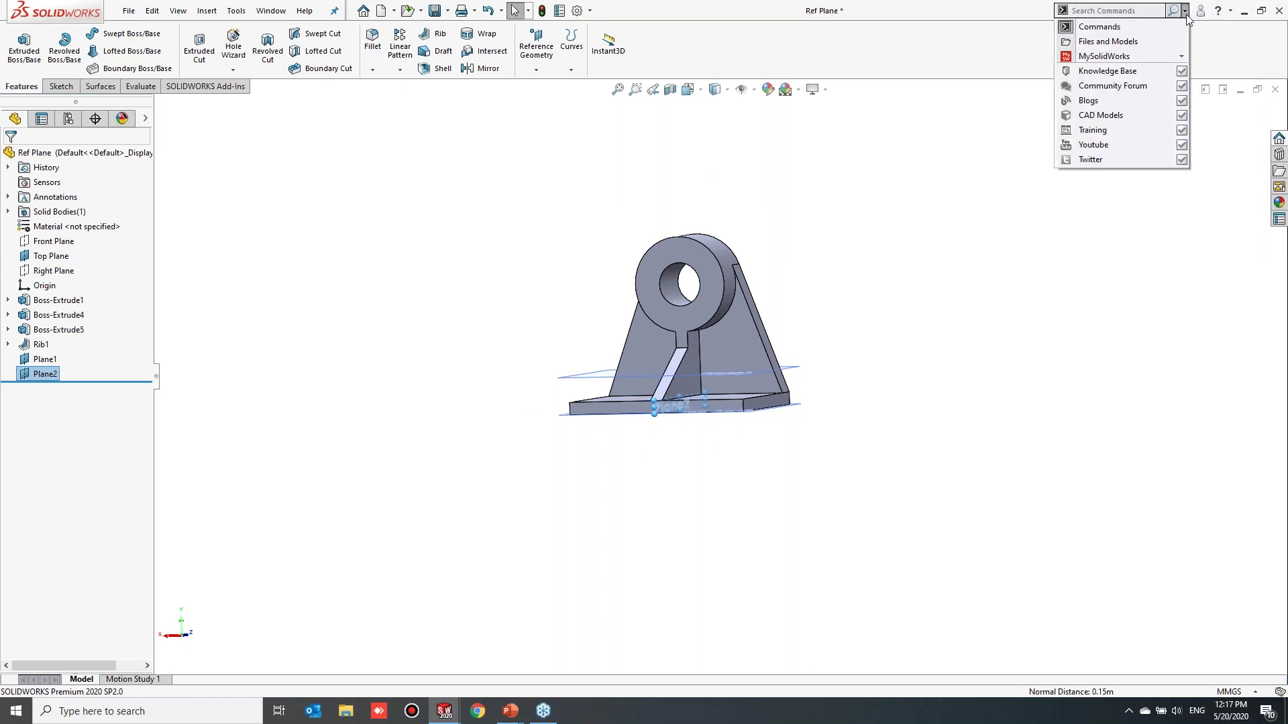
pyautogui.click(1133, 30)
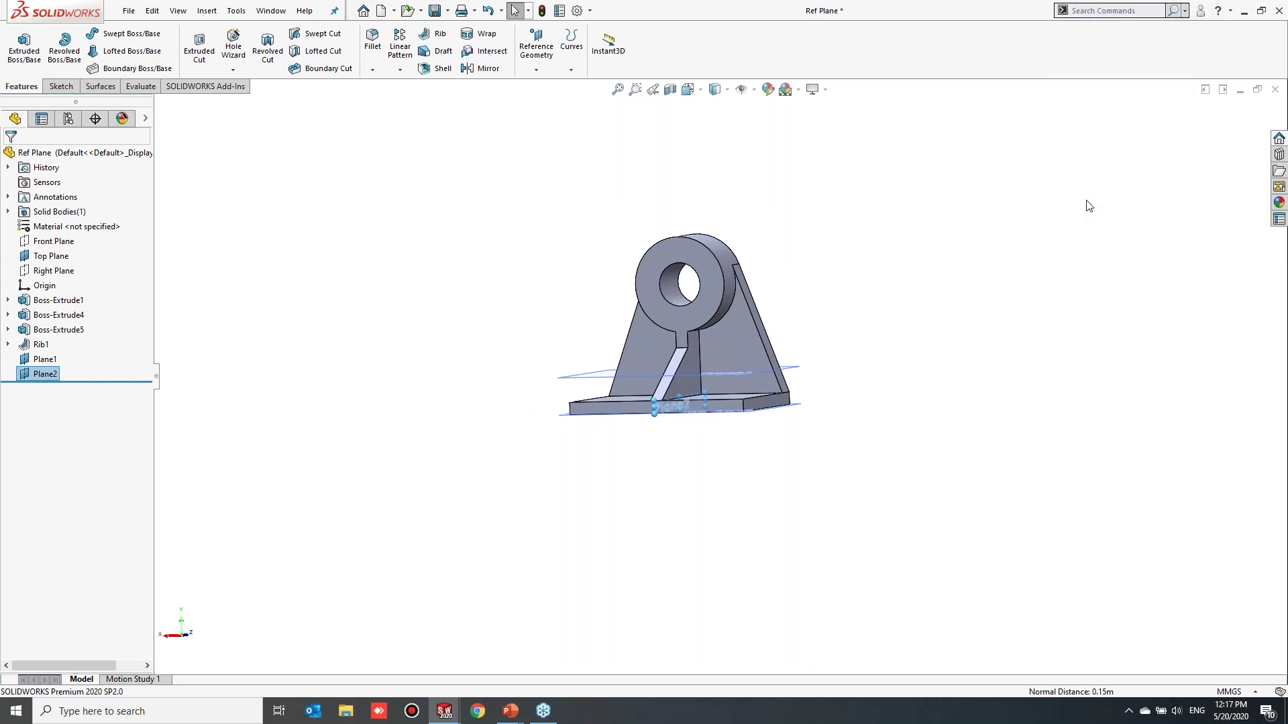
# Search the commands for "move", start Move Face from the results and cancel it without changing the part
pyautogui.scroll(2, 788, 300)
pyautogui.moveTo(786, 301); pyautogui.dragTo(766, 348, button='middle')
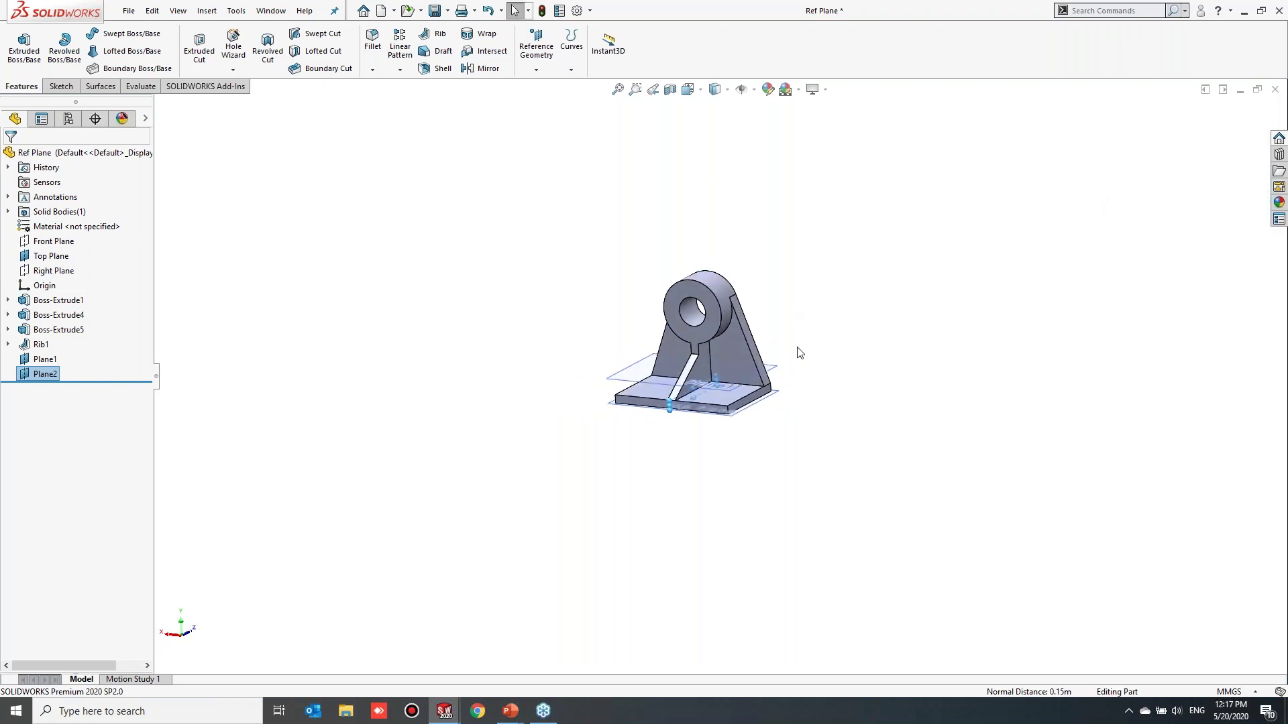
pyautogui.scroll(-3, 798, 321)
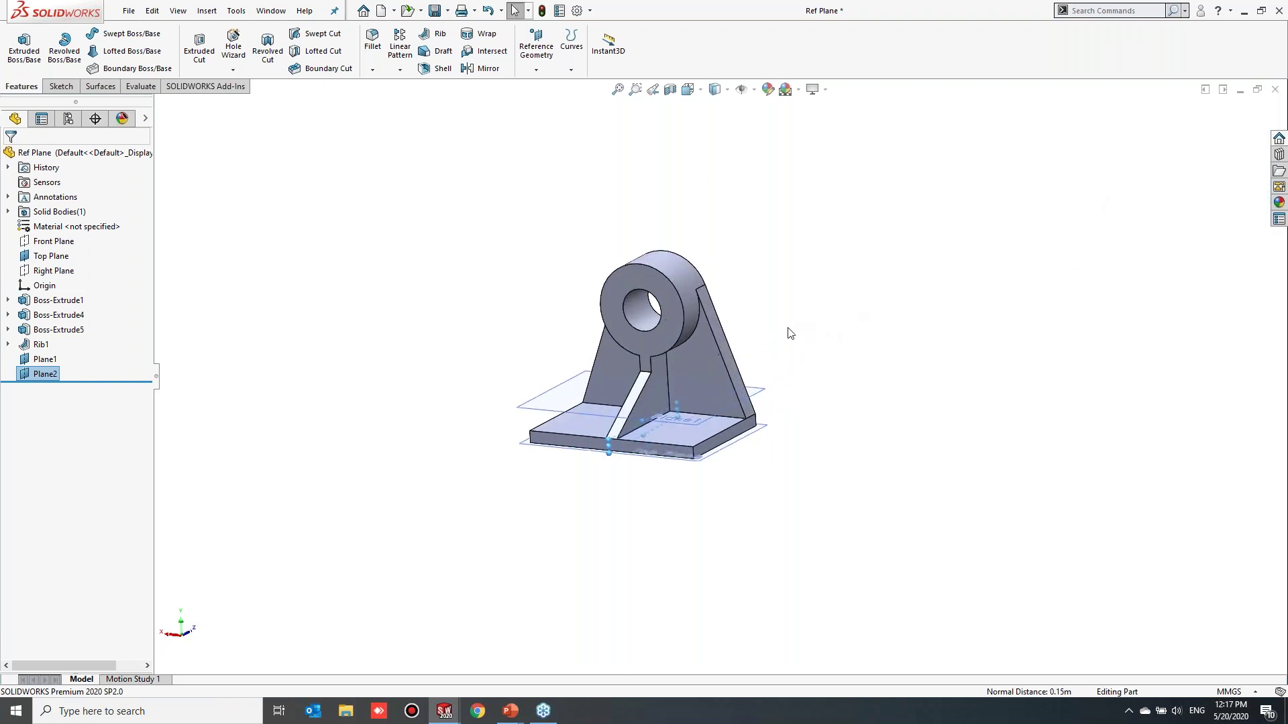
pyautogui.click(1089, 10)
pyautogui.write('move')
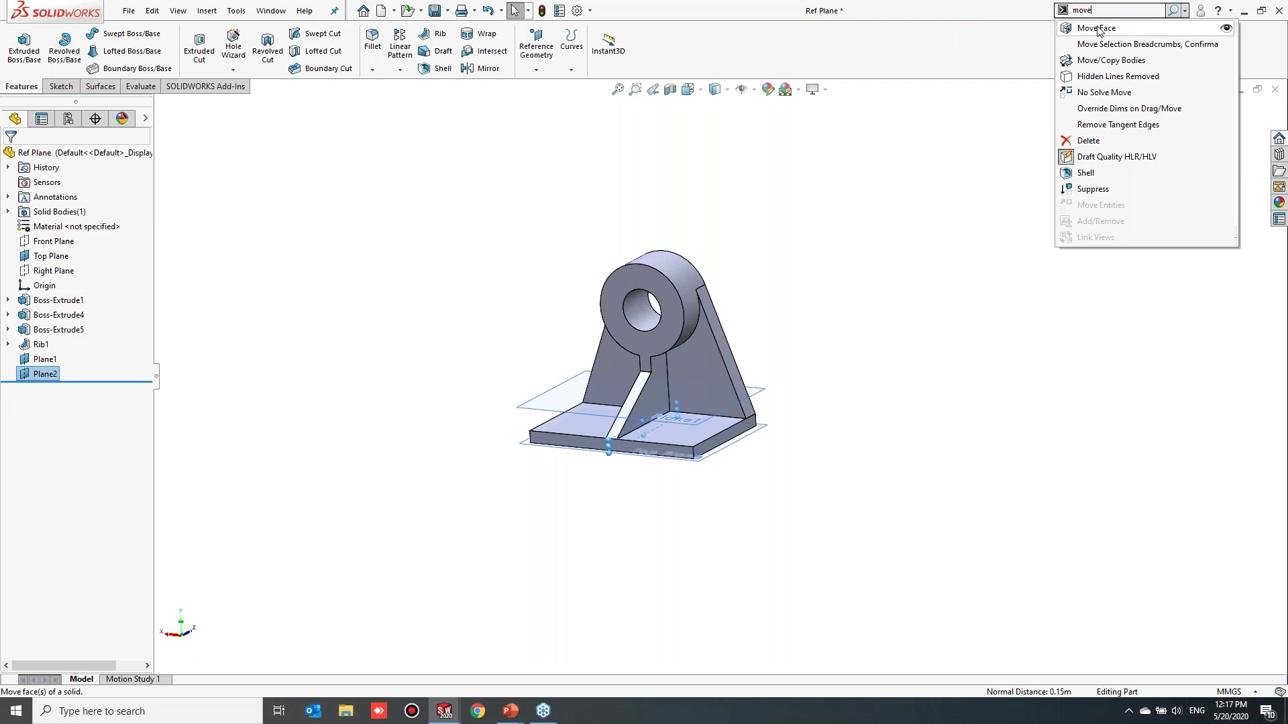
pyautogui.click(1098, 29)
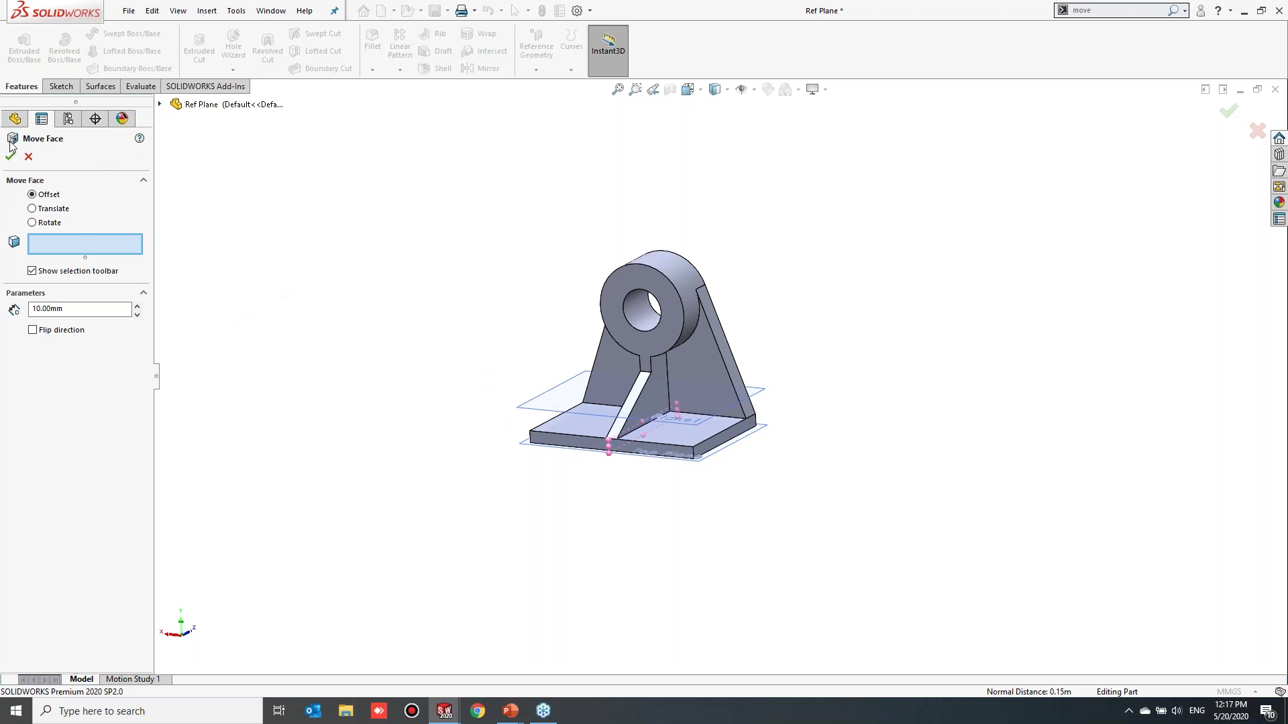
pyautogui.click(28, 157)
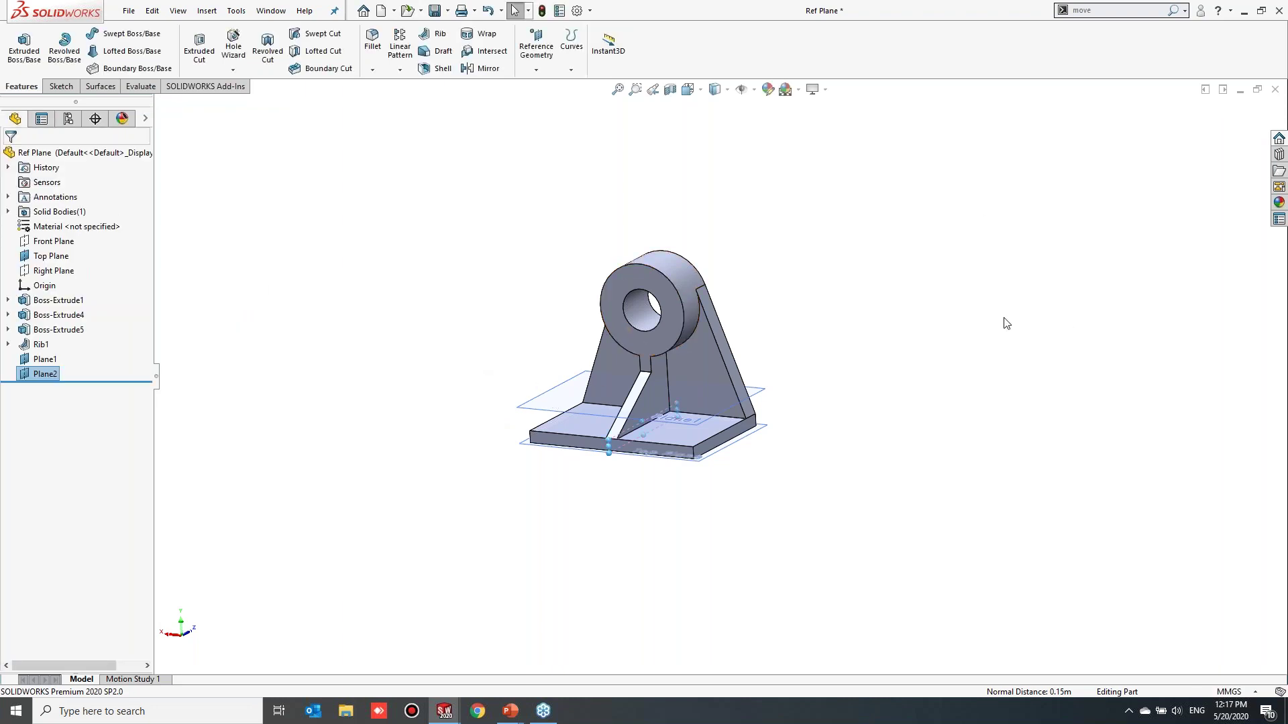
# Search the commands for "move f" and try to show where the Move Face command is located
pyautogui.scroll(-2, 1033, 244)
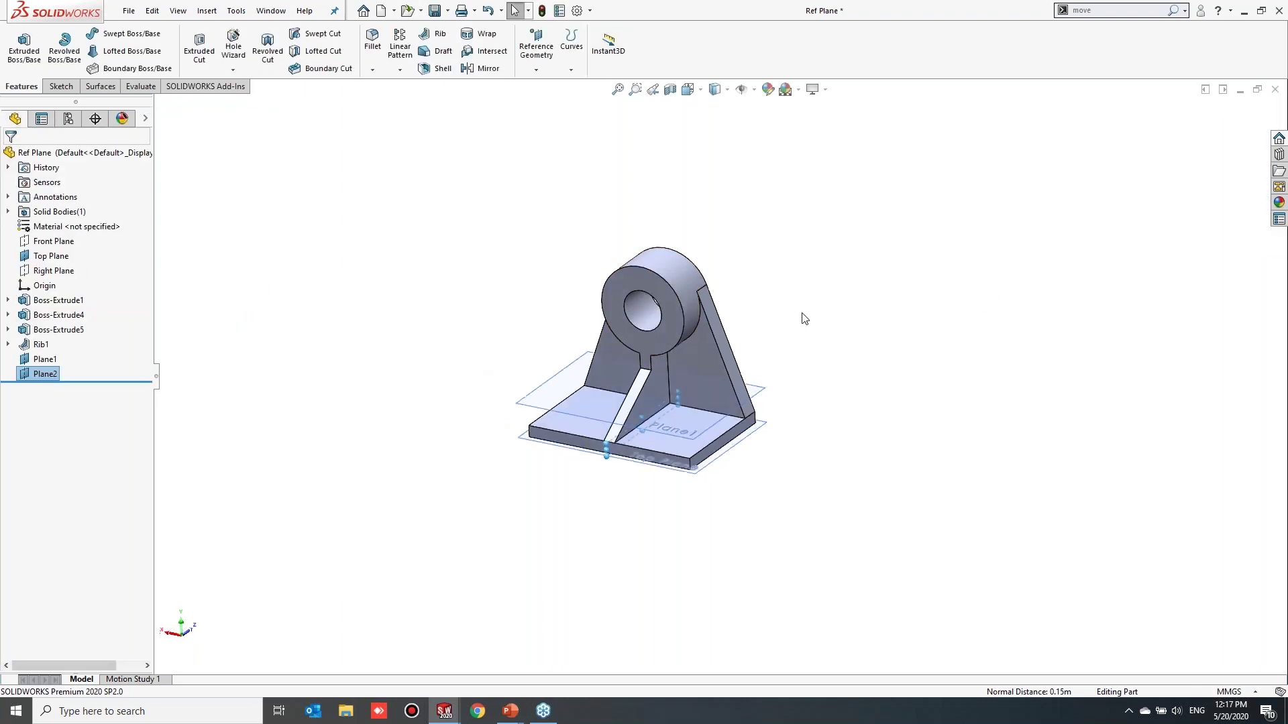
pyautogui.click(1099, 13)
pyautogui.press('Right')
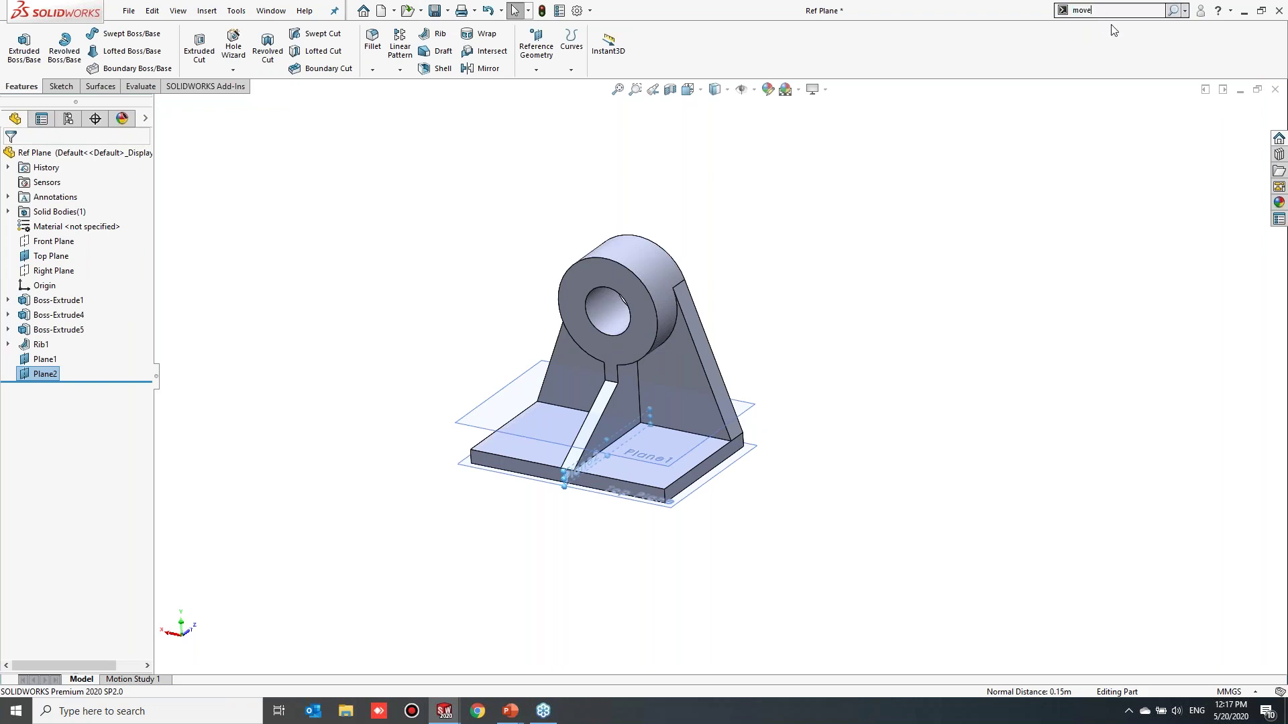
pyautogui.write('fea')
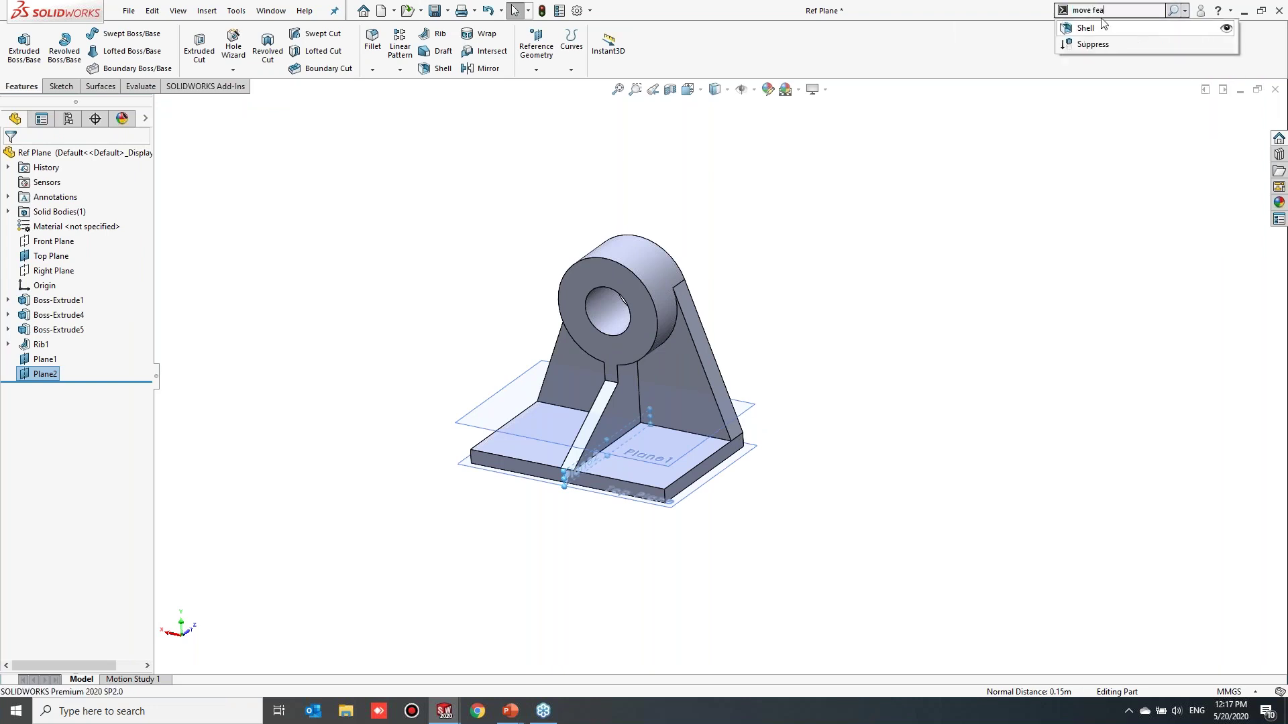
pyautogui.press('BackSpace')
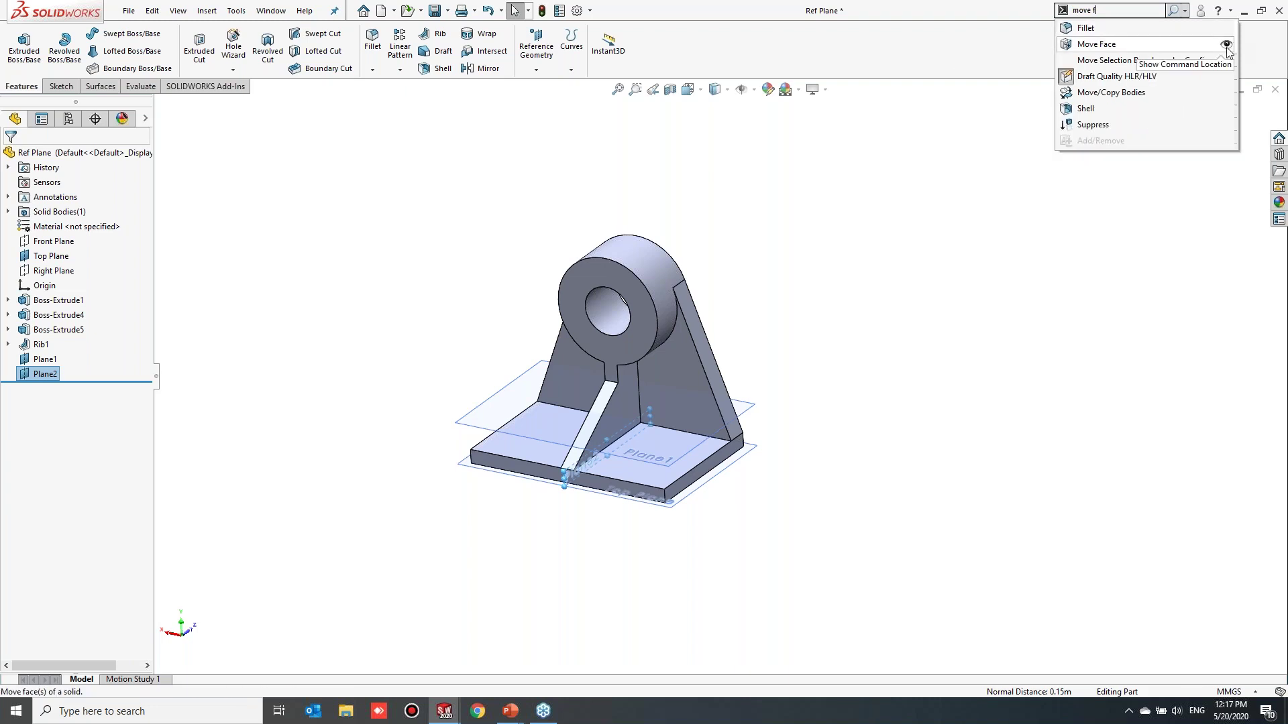
pyautogui.click(1226, 45)
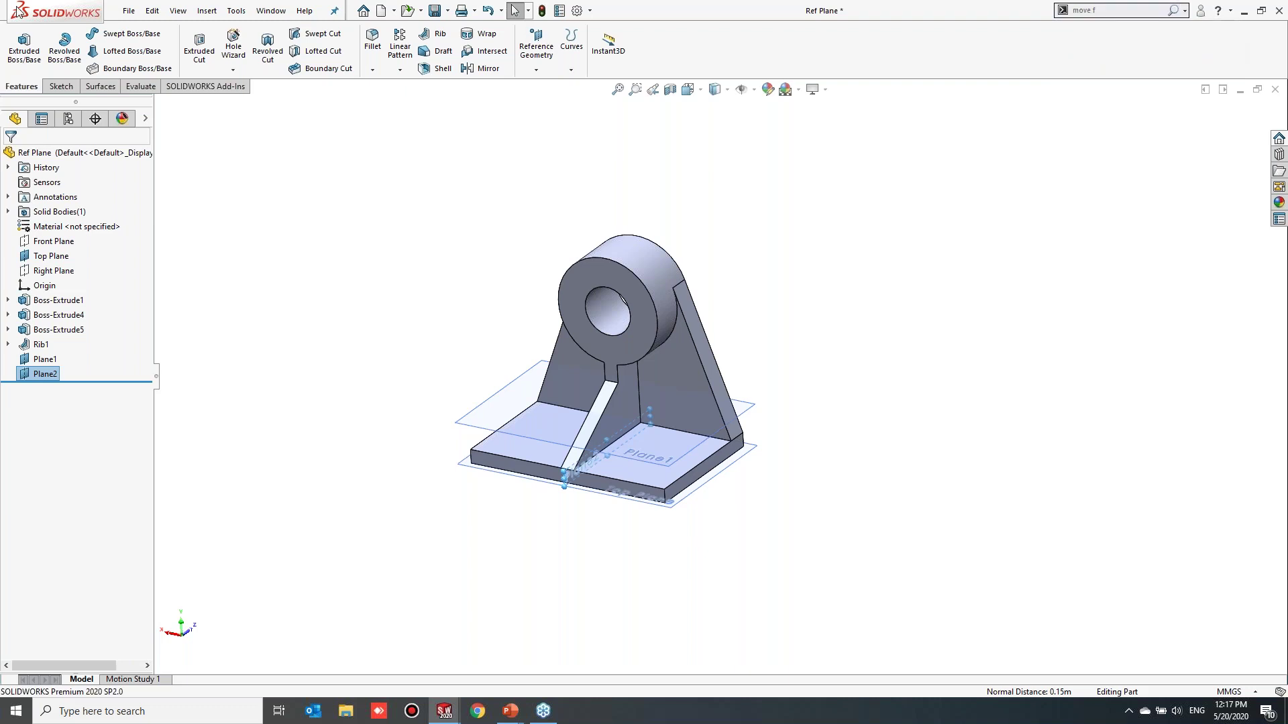
pyautogui.click(177, 5)
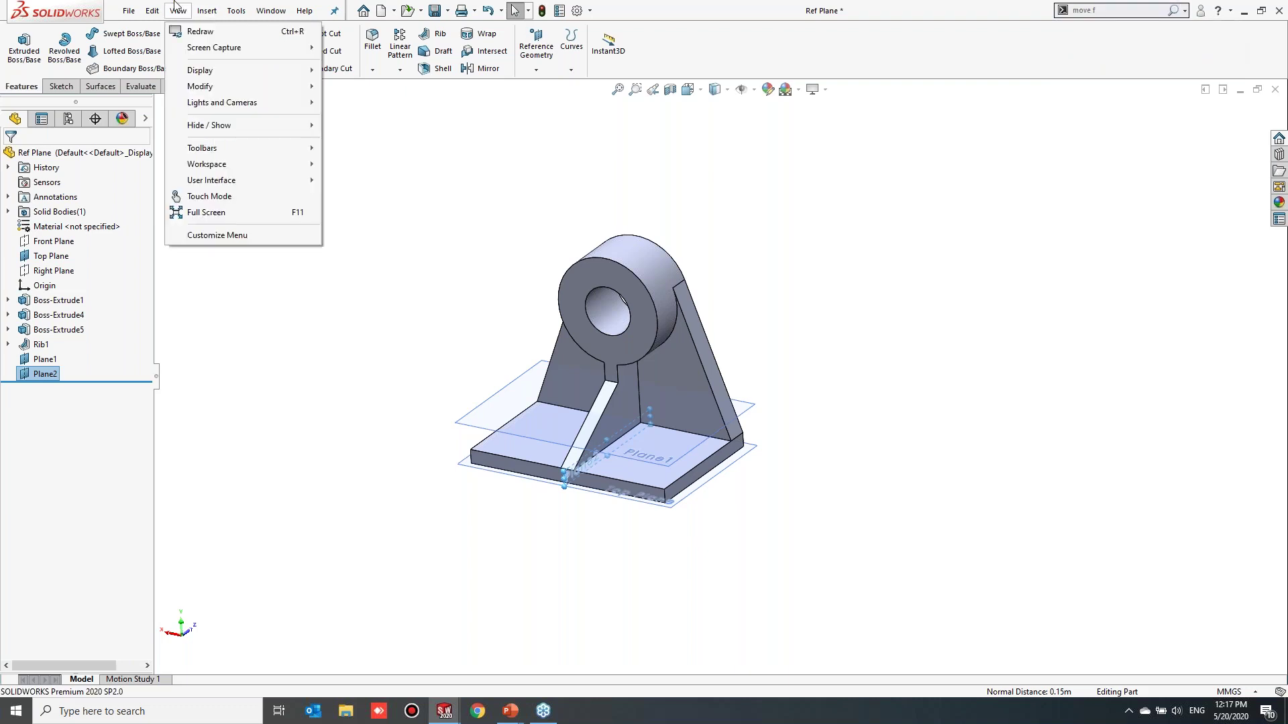
pyautogui.click(304, 10)
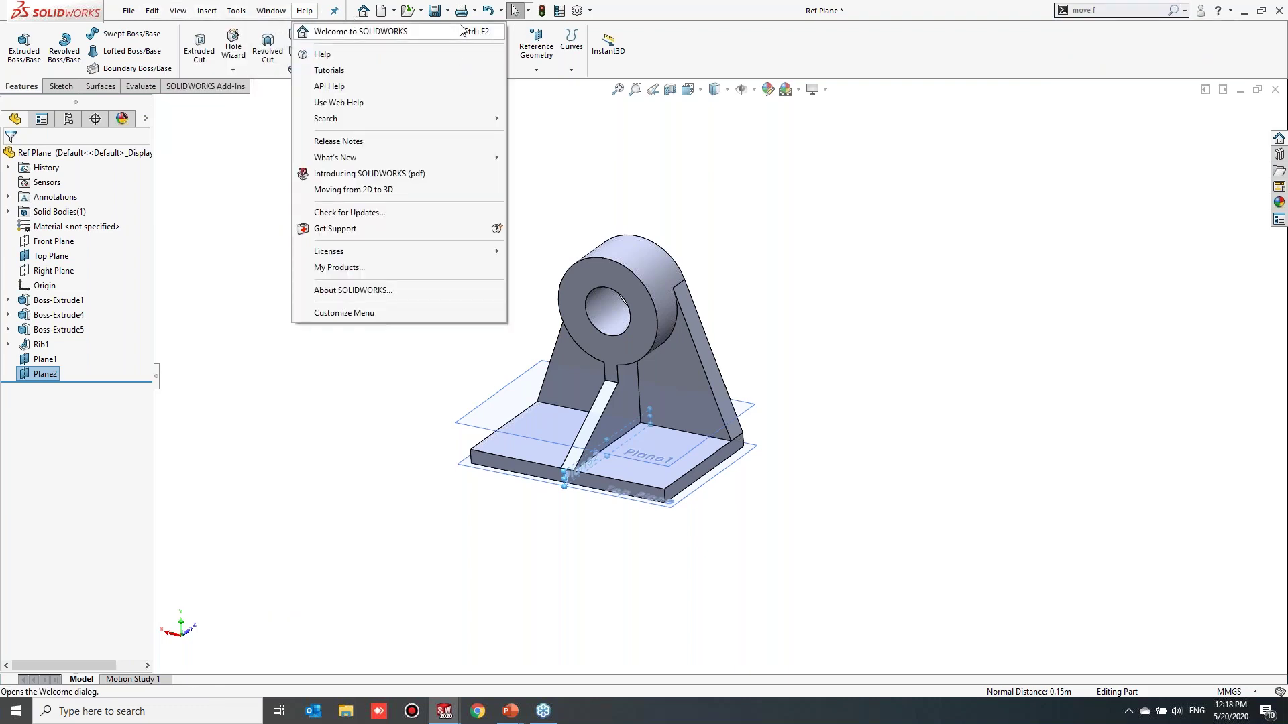
# Search the commands for "move" again and display the Move Face command's location, leaving the command unstarted
pyautogui.click(1098, 11)
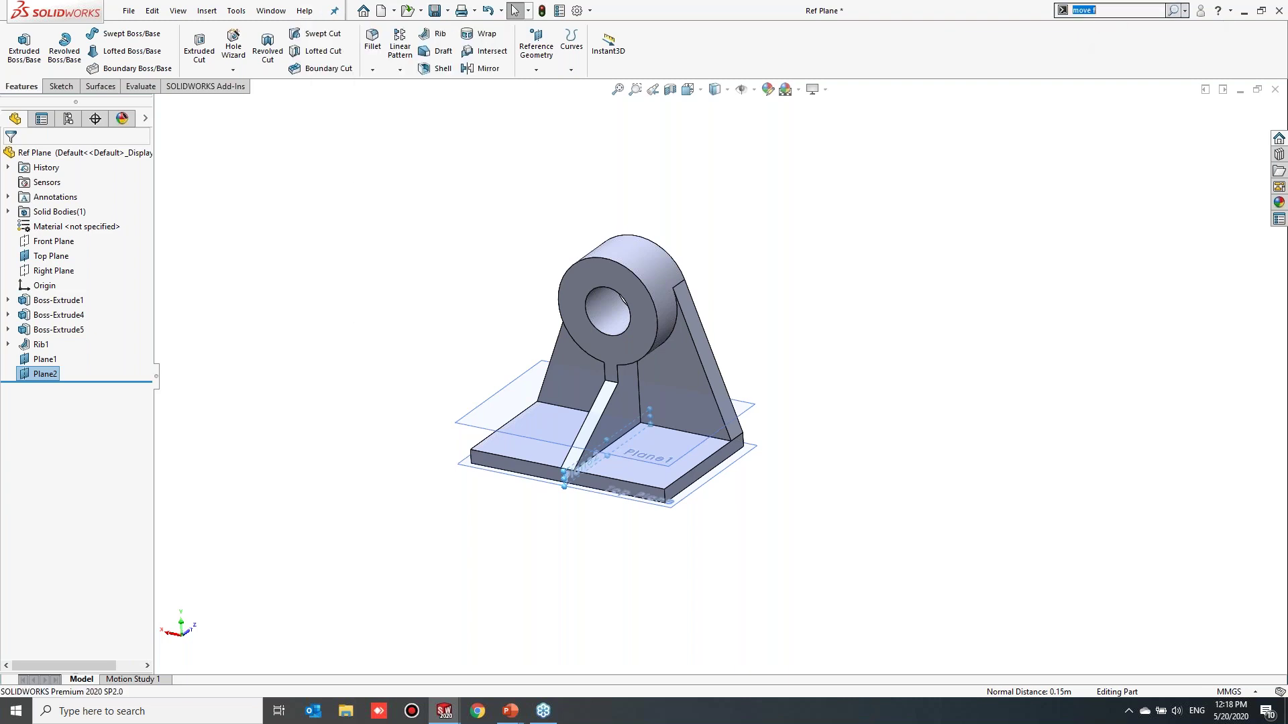
pyautogui.write('move')
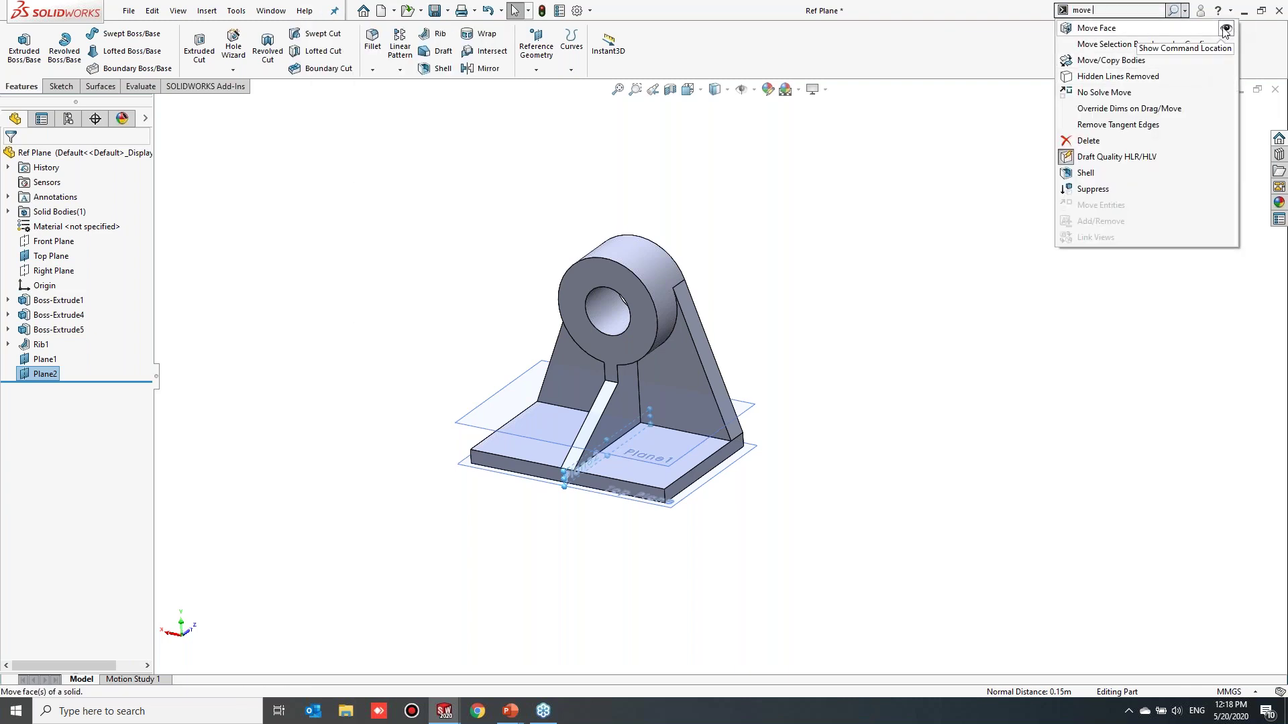
pyautogui.click(1225, 30)
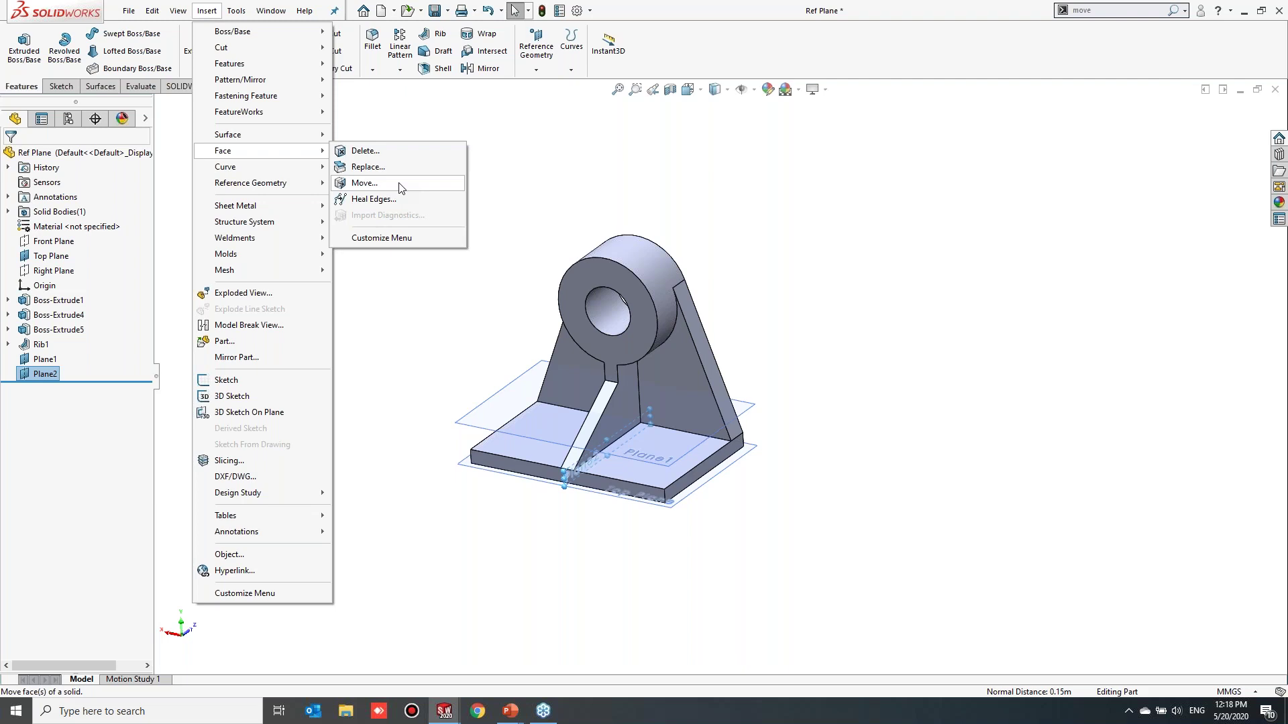
pyautogui.click(831, 201)
# Search the commands for "move fac" and add Move Face to the Features commands beside Instant3D
pyautogui.click(1105, 10)
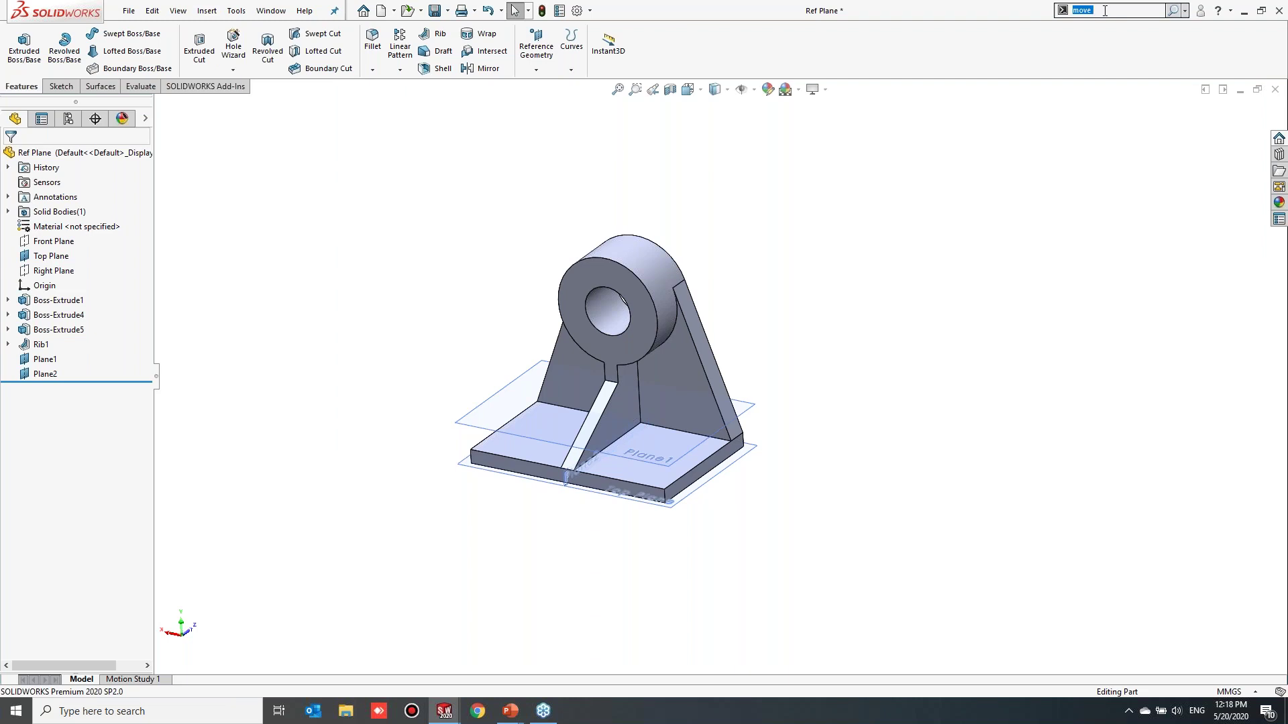
pyautogui.click(1104, 10)
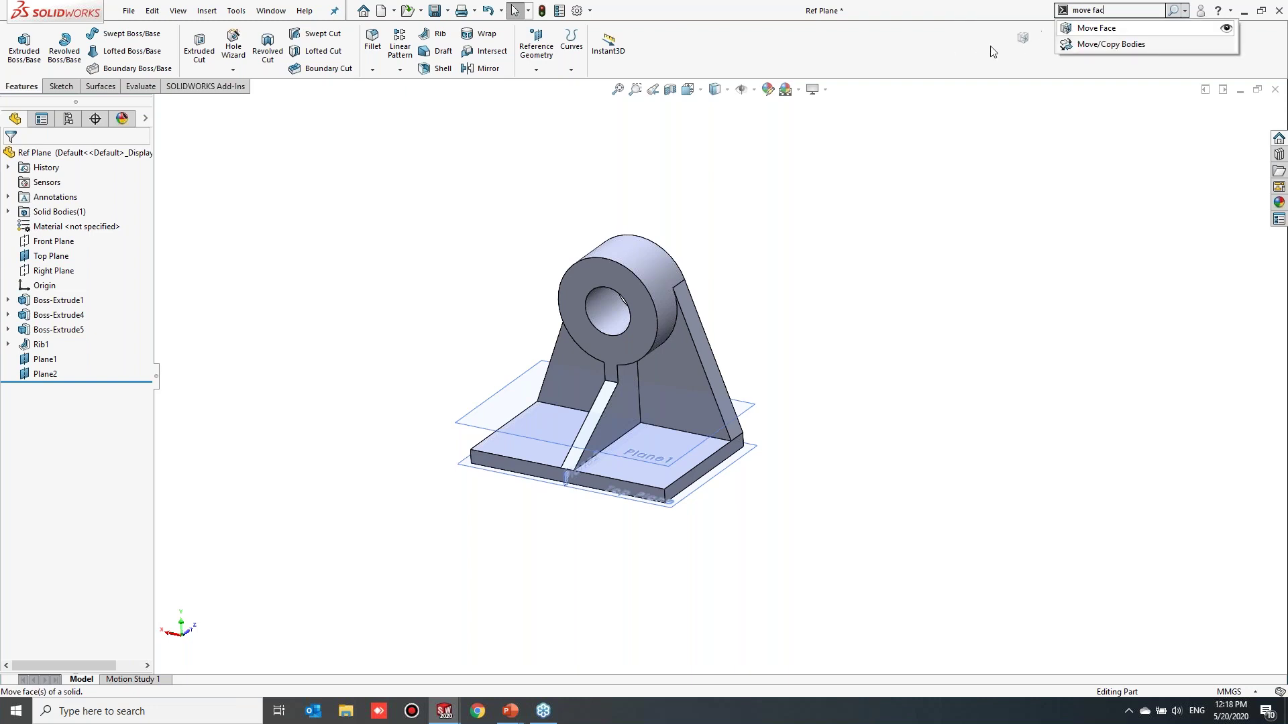
pyautogui.moveTo(712, 62); pyautogui.dragTo(713, 62)
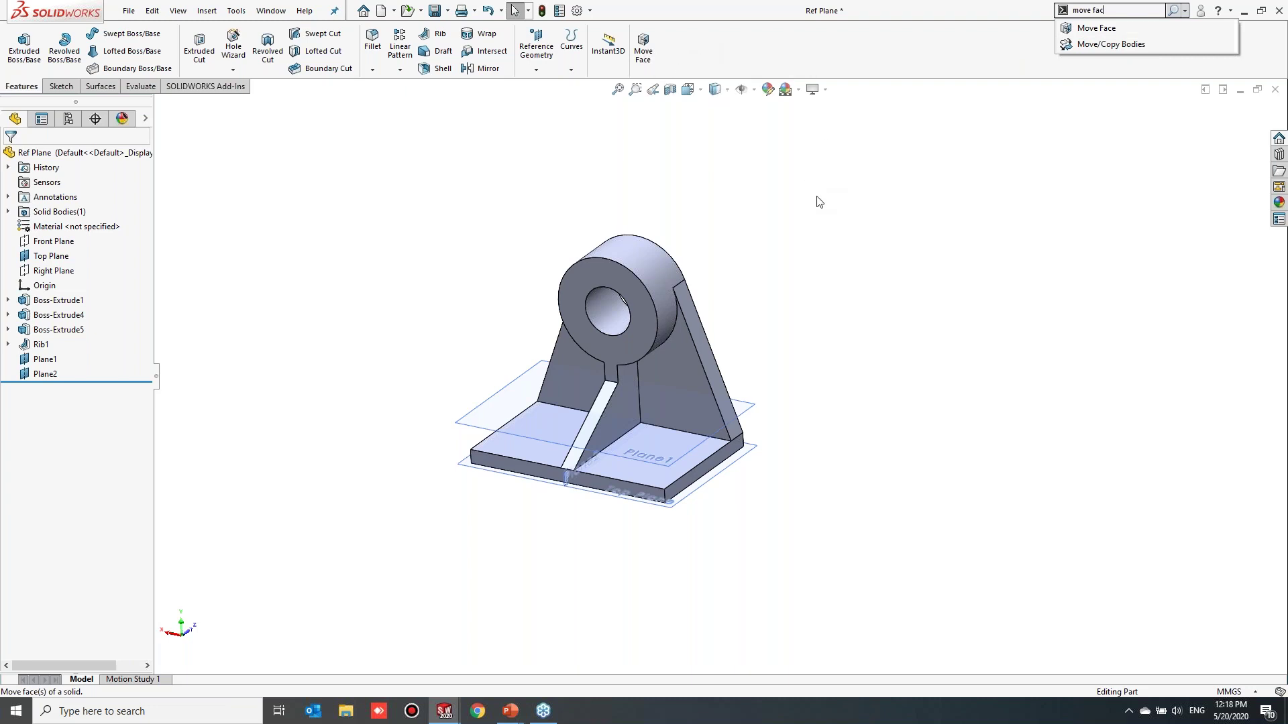
pyautogui.click(837, 323)
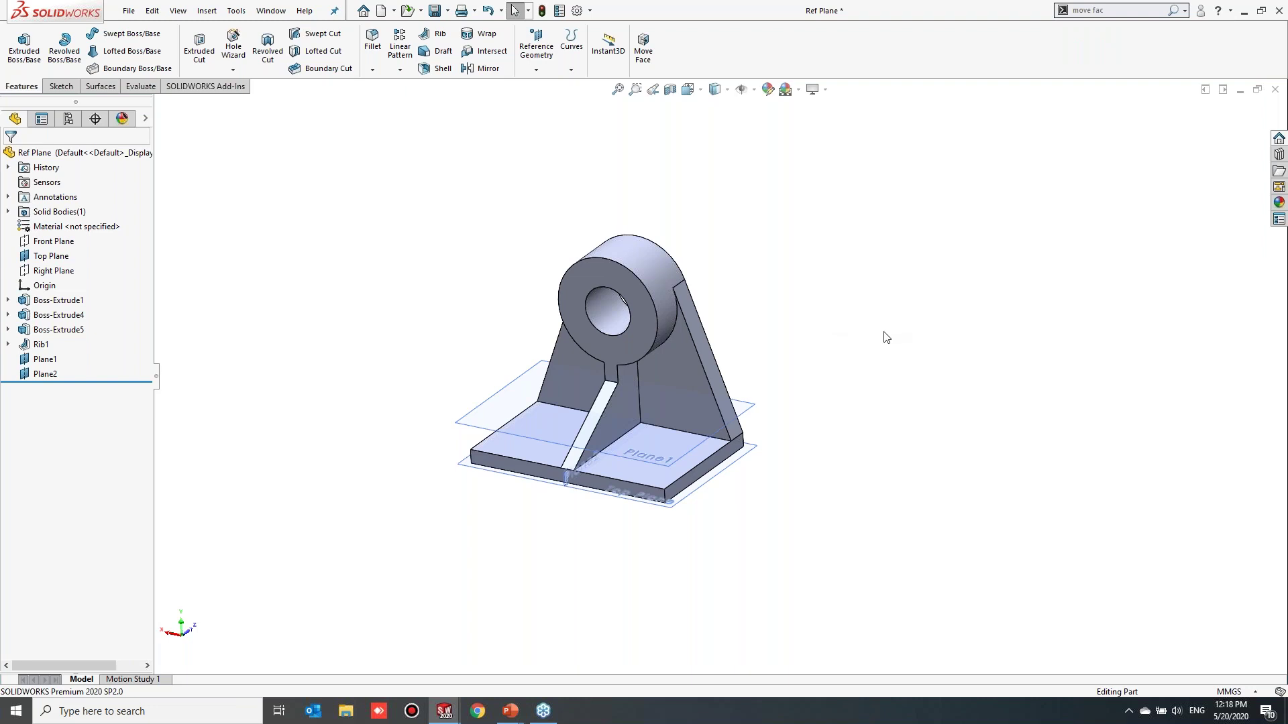
# Open the recent part Heat Shield_& - Delete face and decline feature recognition
pyautogui.press('r')
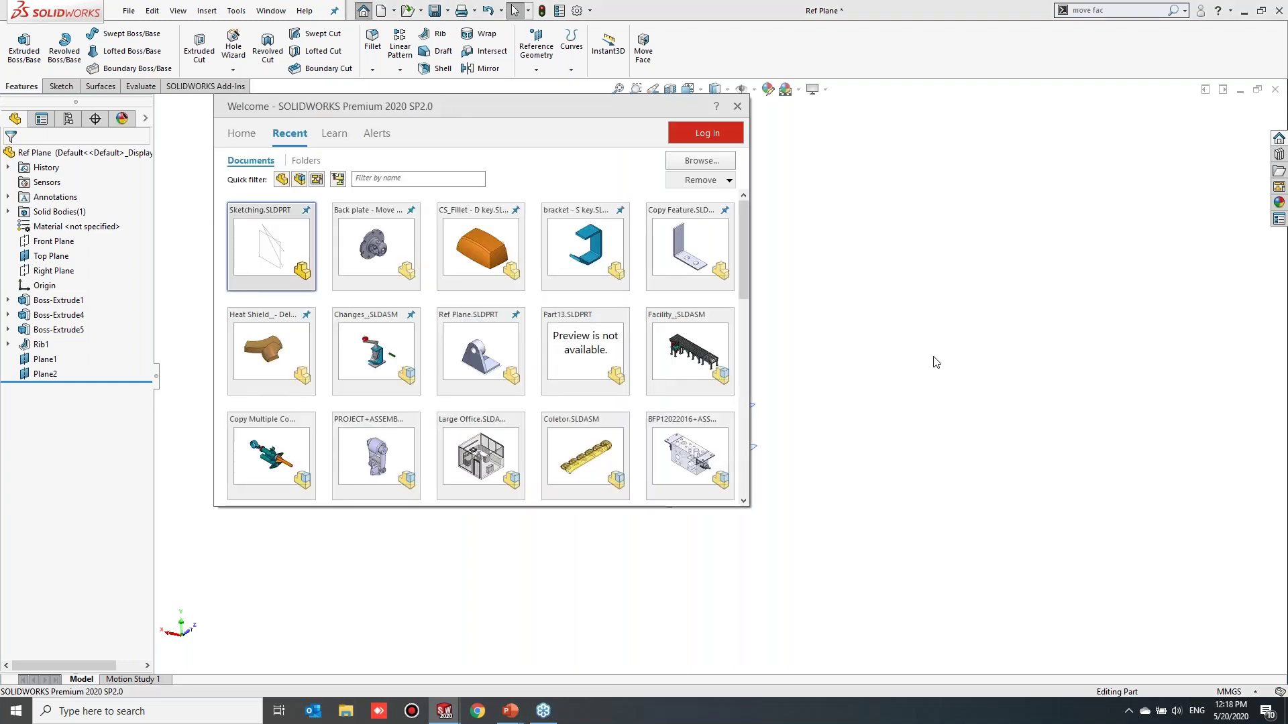
pyautogui.click(275, 330)
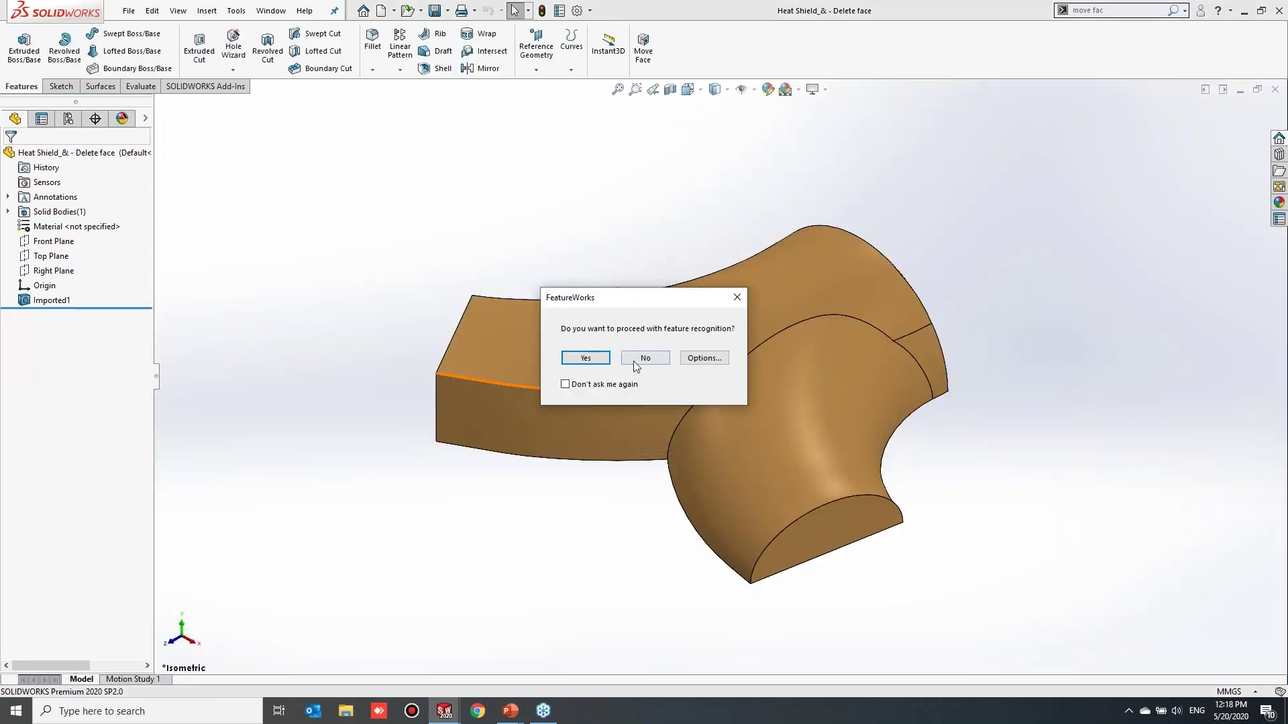
pyautogui.click(643, 358)
# Delete the small rounded face at the lower corner of the curved side wall, using the Delete and Patch option
pyautogui.moveTo(647, 474); pyautogui.dragTo(608, 485, button='middle')
pyautogui.scroll(-2, 661, 477)
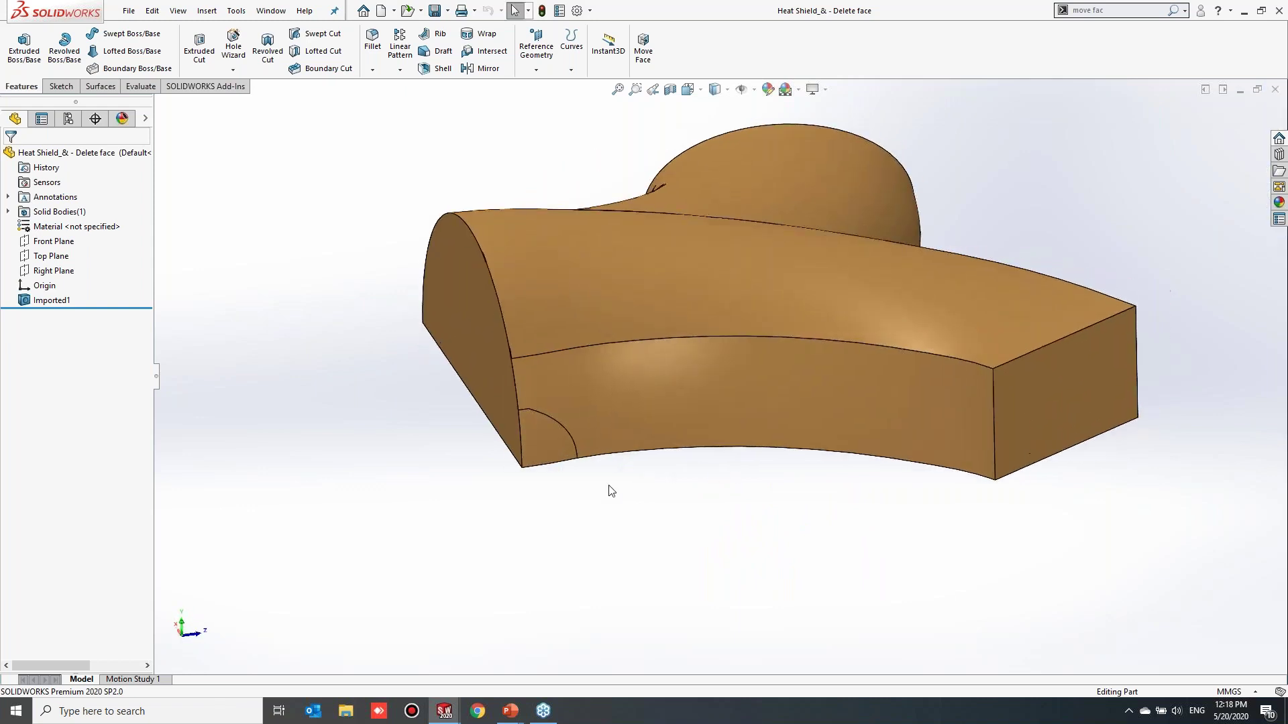
pyautogui.click(551, 442)
pyautogui.moveTo(675, 460); pyautogui.dragTo(713, 427, button='middle')
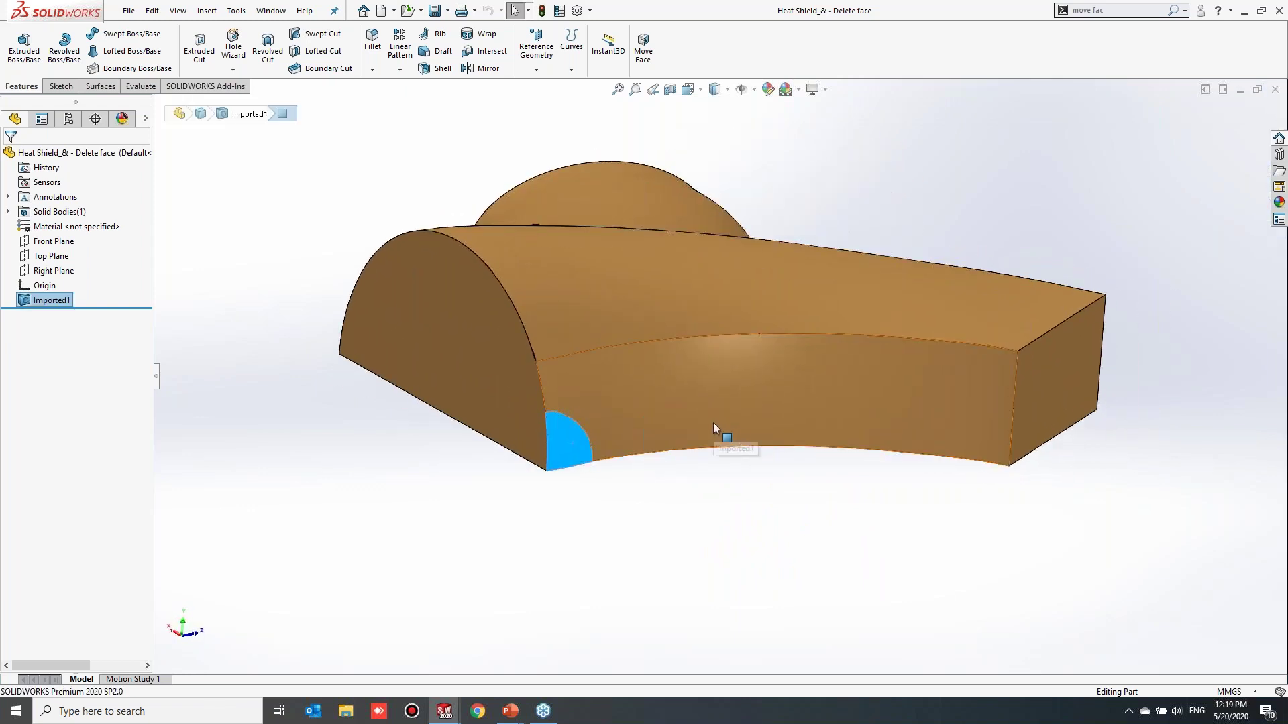
pyautogui.click(714, 425)
pyautogui.click(610, 498)
pyautogui.click(576, 456)
pyautogui.moveTo(581, 460); pyautogui.dragTo(718, 517, button='middle')
pyautogui.scroll(2, 747, 517)
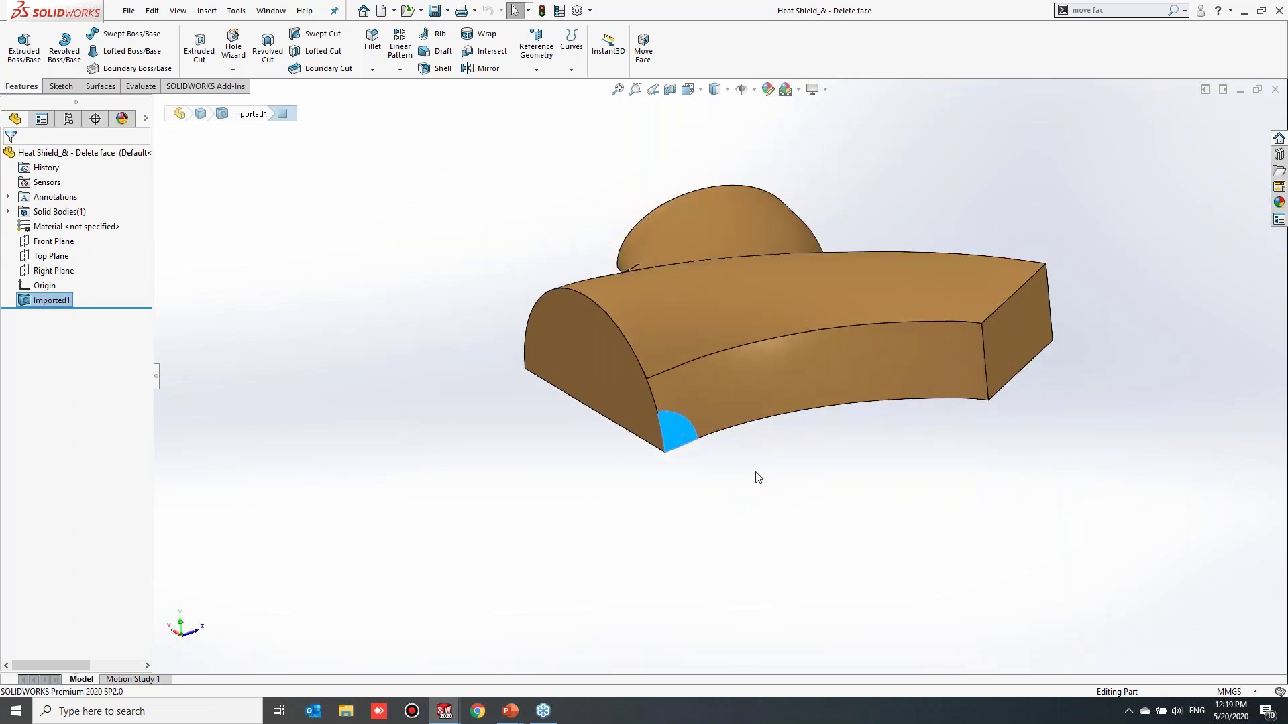
pyautogui.moveTo(805, 486); pyautogui.dragTo(666, 494, button='right')
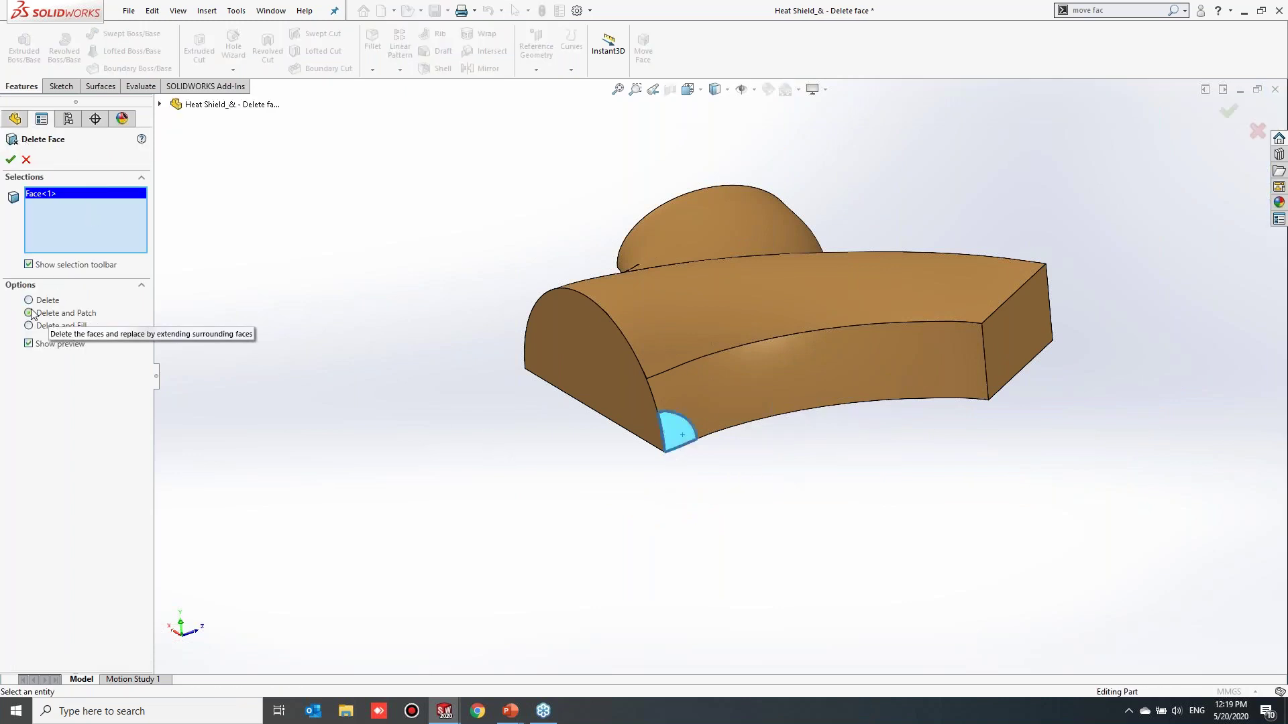
pyautogui.click(11, 159)
pyautogui.scroll(-2, 706, 480)
pyautogui.scroll(-1, 667, 431)
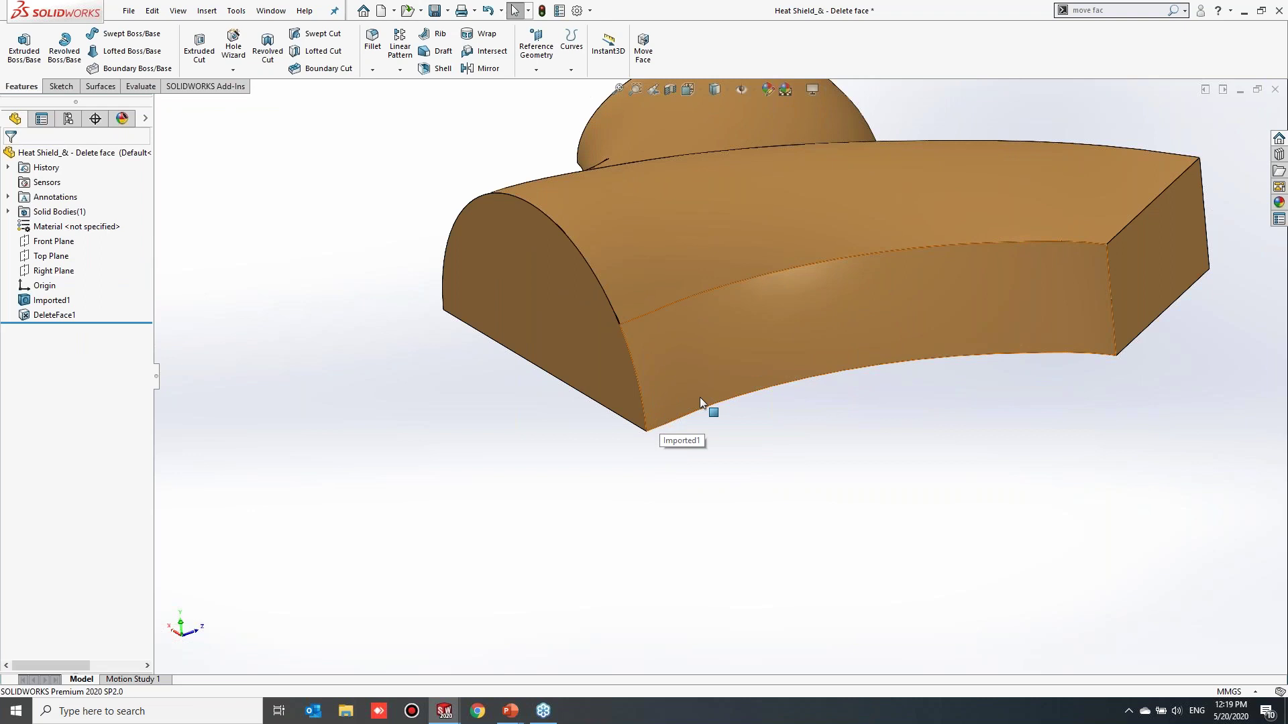
pyautogui.scroll(2, 701, 411)
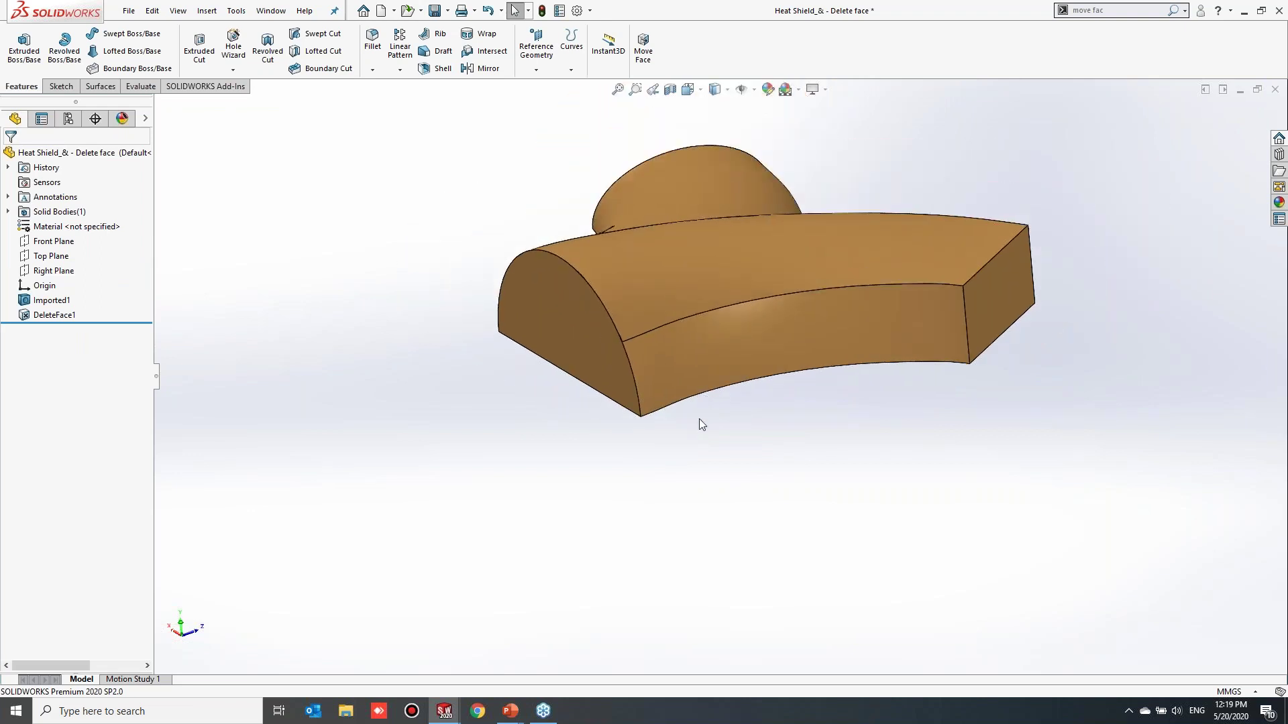
pyautogui.scroll(1, 764, 413)
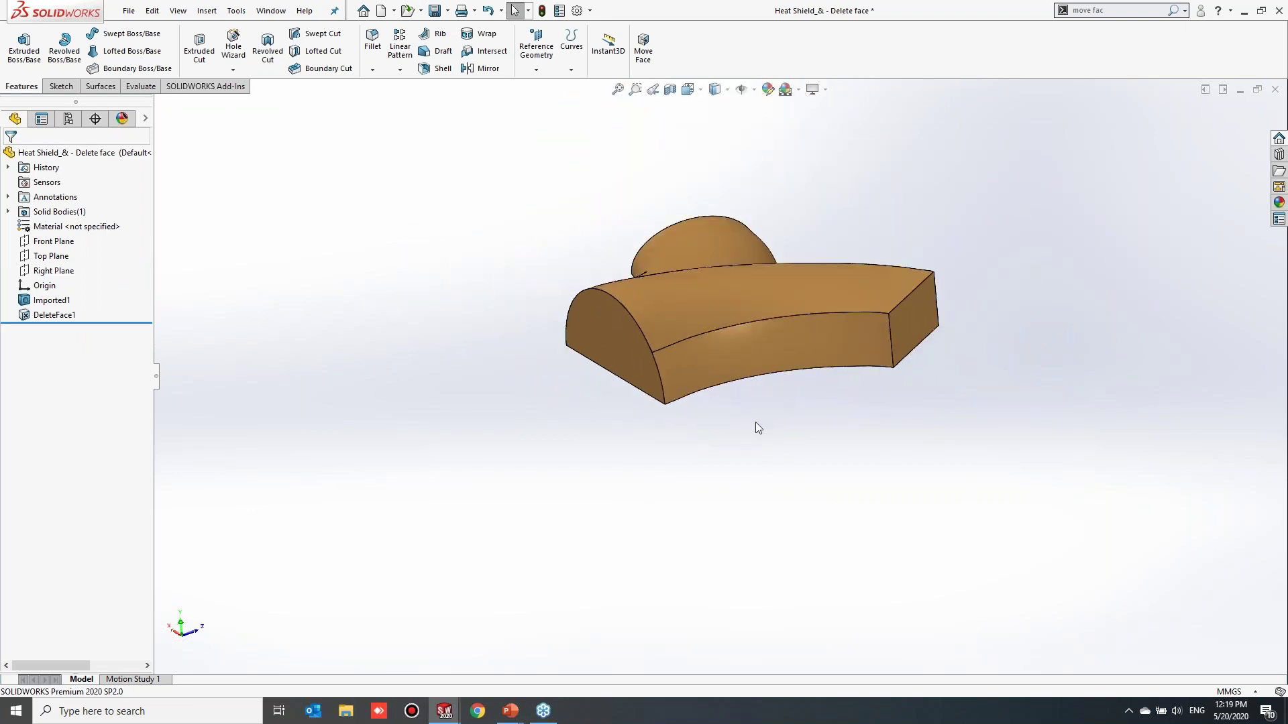
# Open the recent part Back plate - Move Face and check the diameter of the central boss's outer edge
pyautogui.hotkey('ctrl', 'F2')
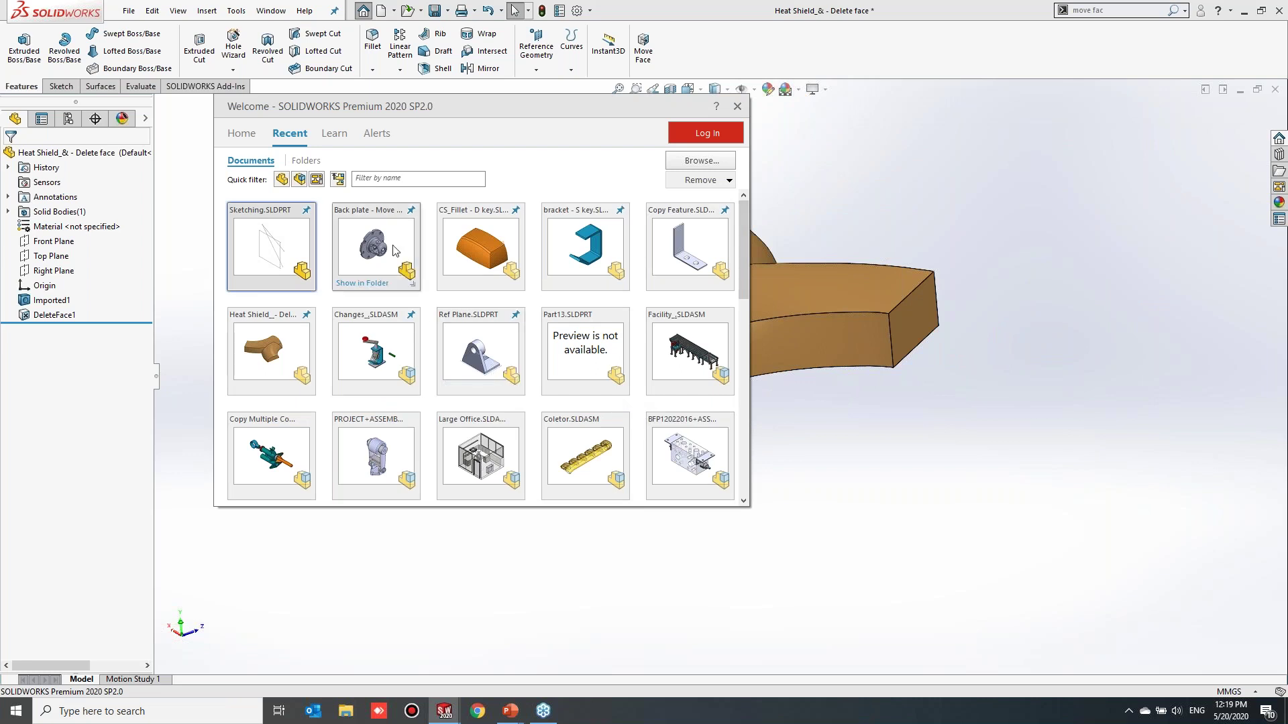
pyautogui.click(394, 250)
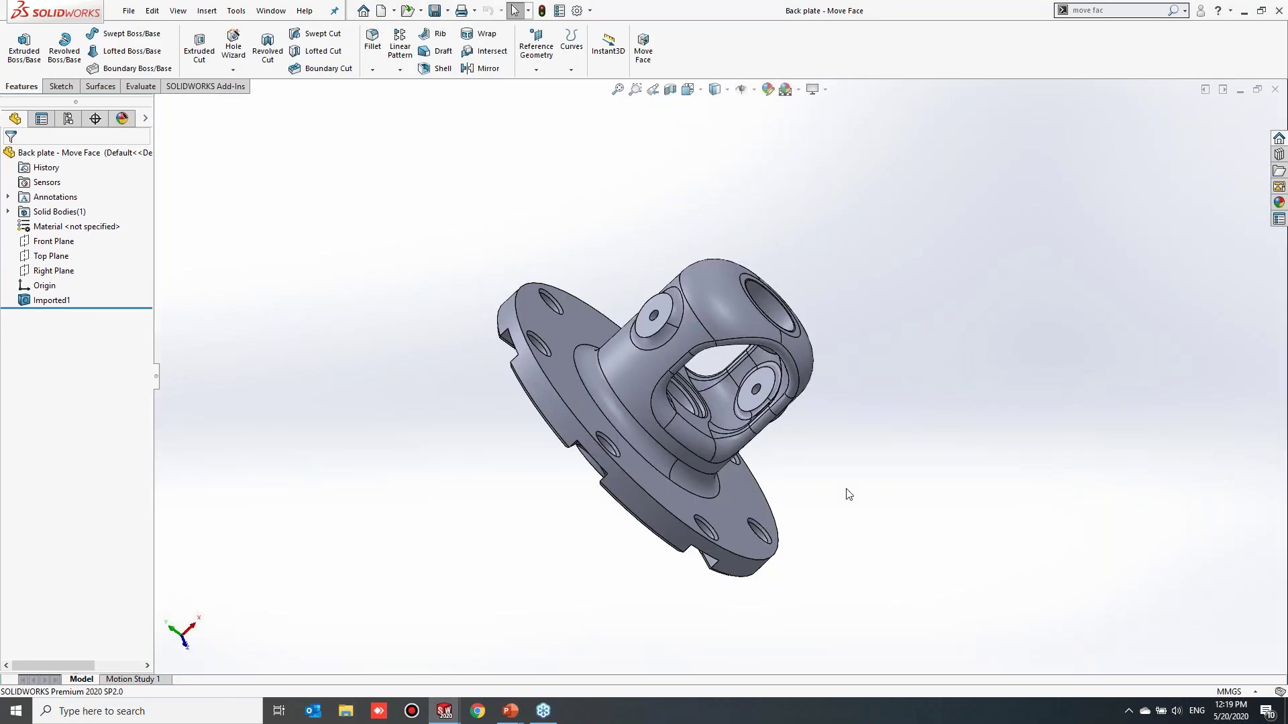
pyautogui.click(661, 357)
pyautogui.moveTo(595, 458); pyautogui.dragTo(731, 344, button='middle')
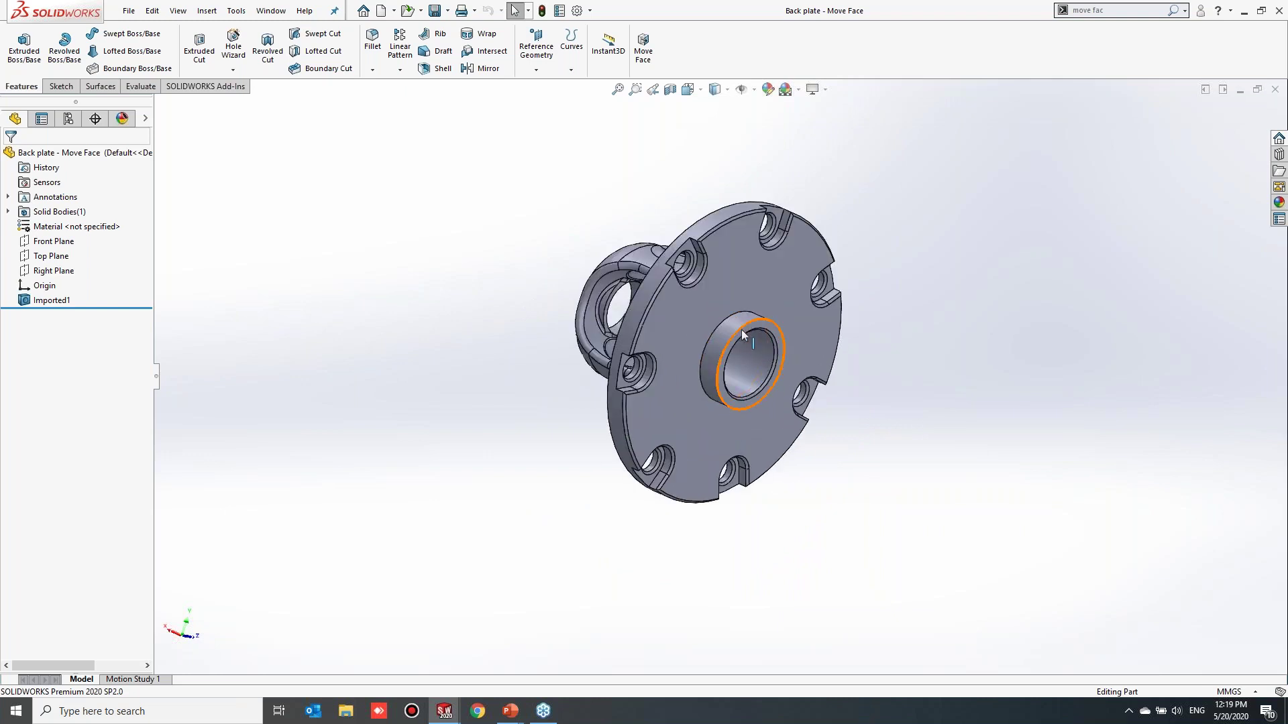
pyautogui.click(742, 336)
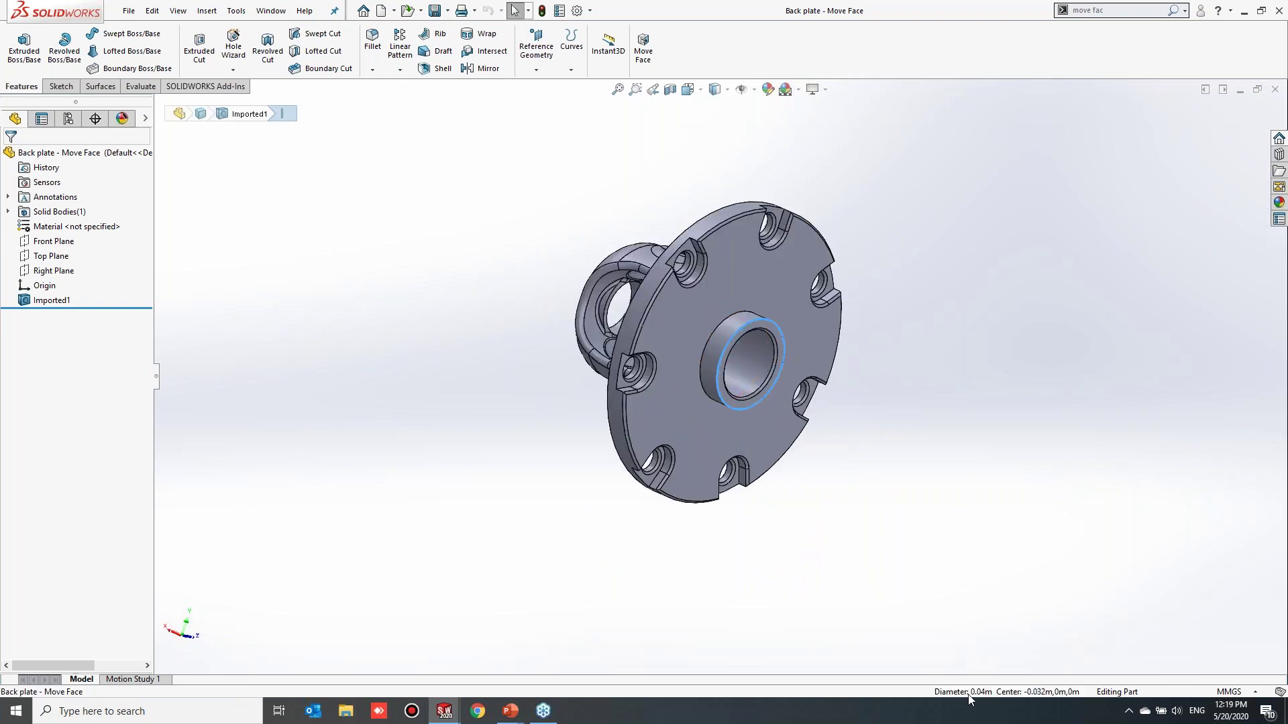
pyautogui.click(843, 448)
# Offset the central boss's outer cylindrical face by 5 mm with Move Face and check its edge diameter again
pyautogui.scroll(-3, 739, 374)
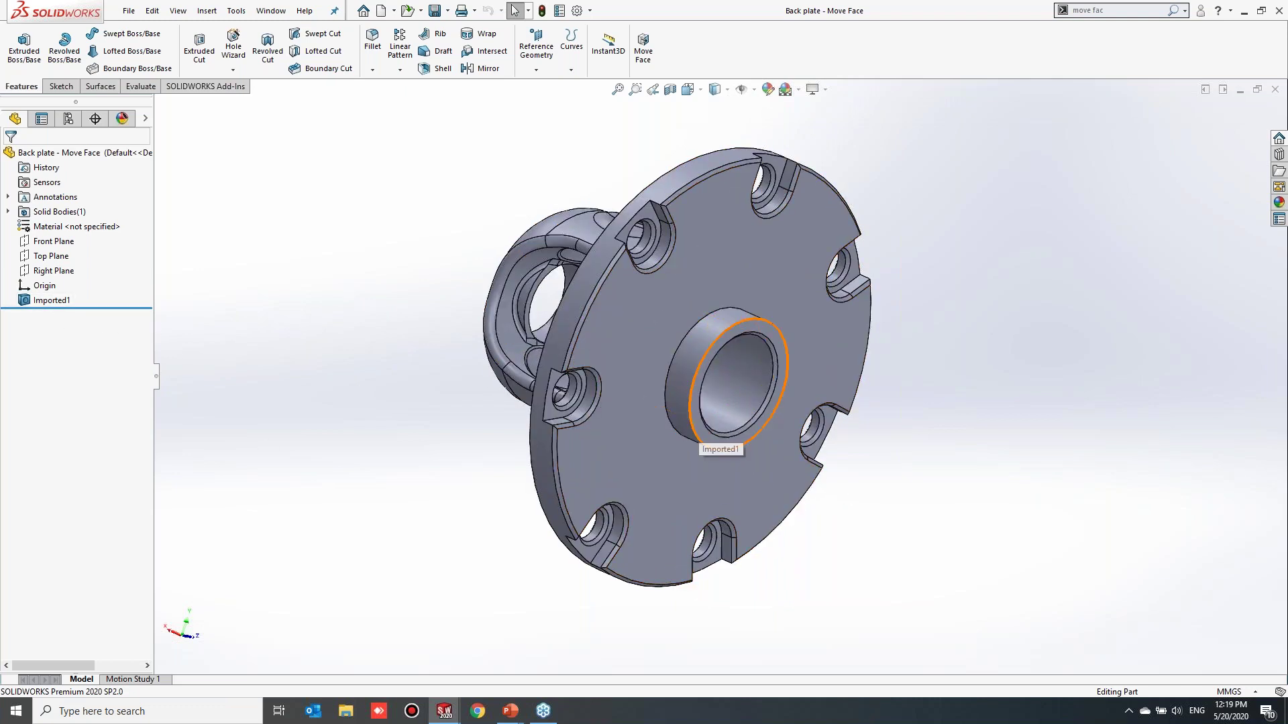
pyautogui.moveTo(699, 430); pyautogui.dragTo(734, 464, button='middle')
pyautogui.moveTo(718, 417); pyautogui.dragTo(690, 339, button='middle')
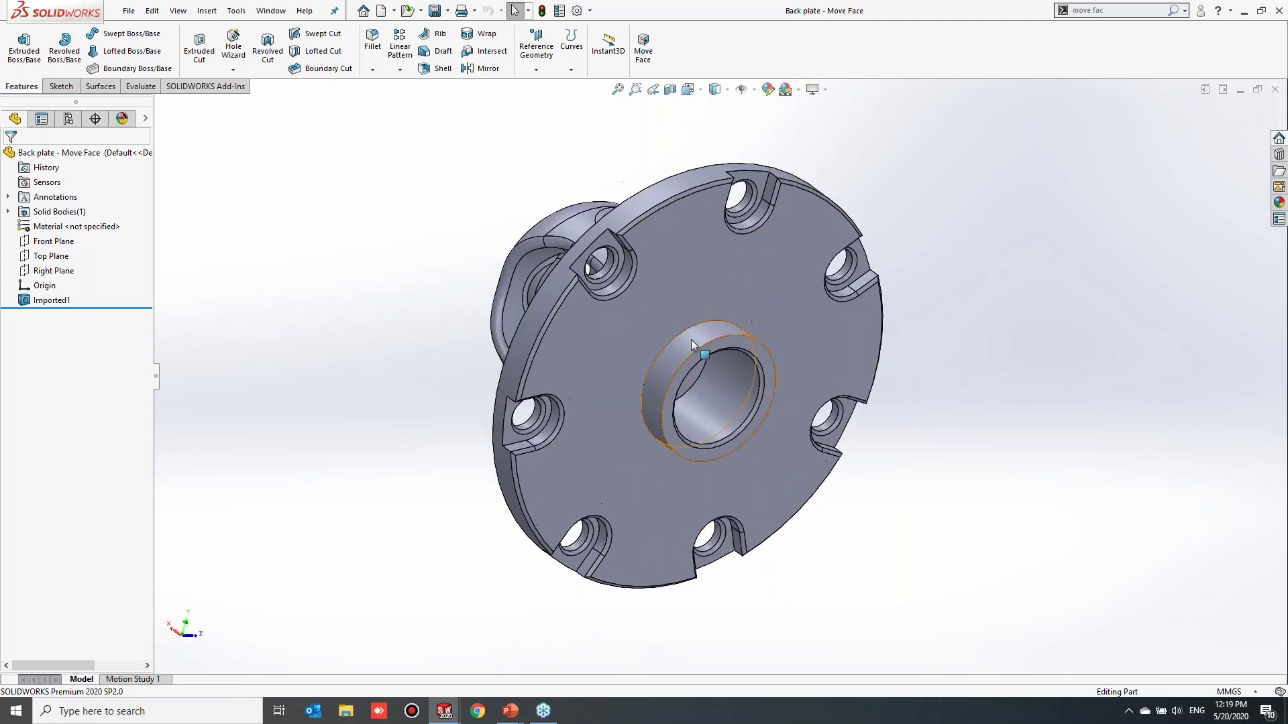
pyautogui.click(644, 50)
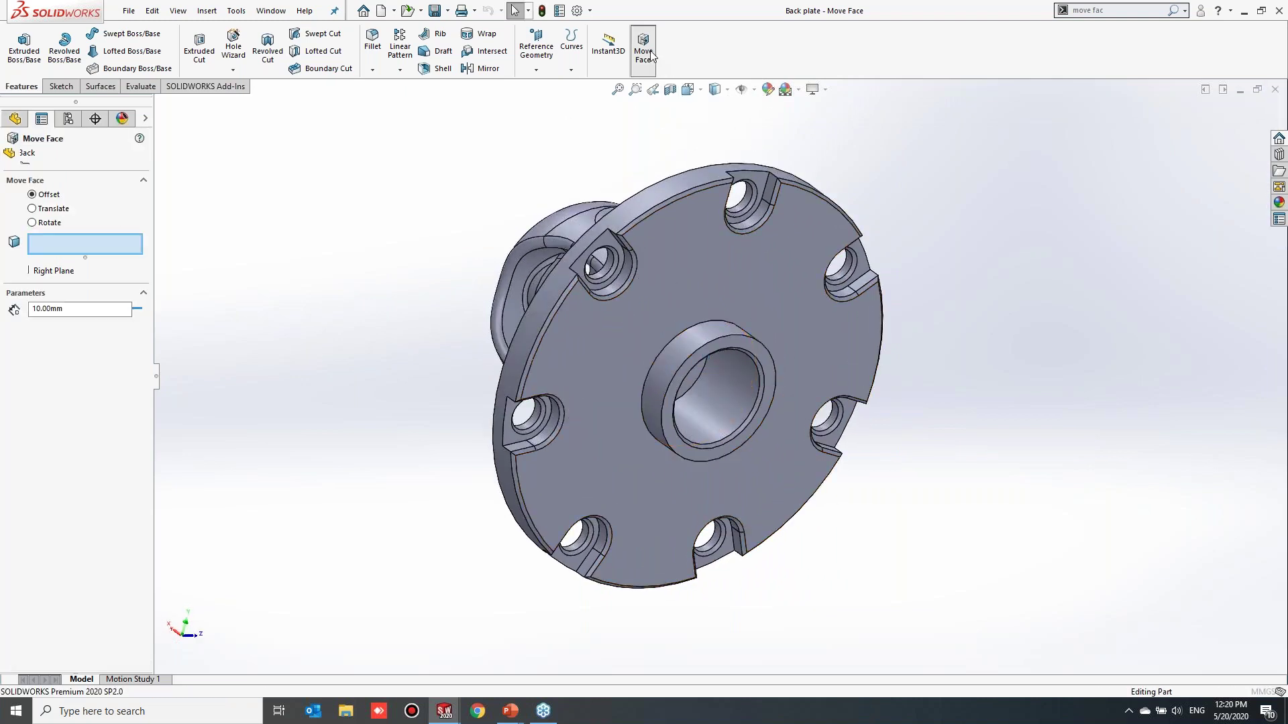
pyautogui.click(698, 336)
pyautogui.click(76, 309)
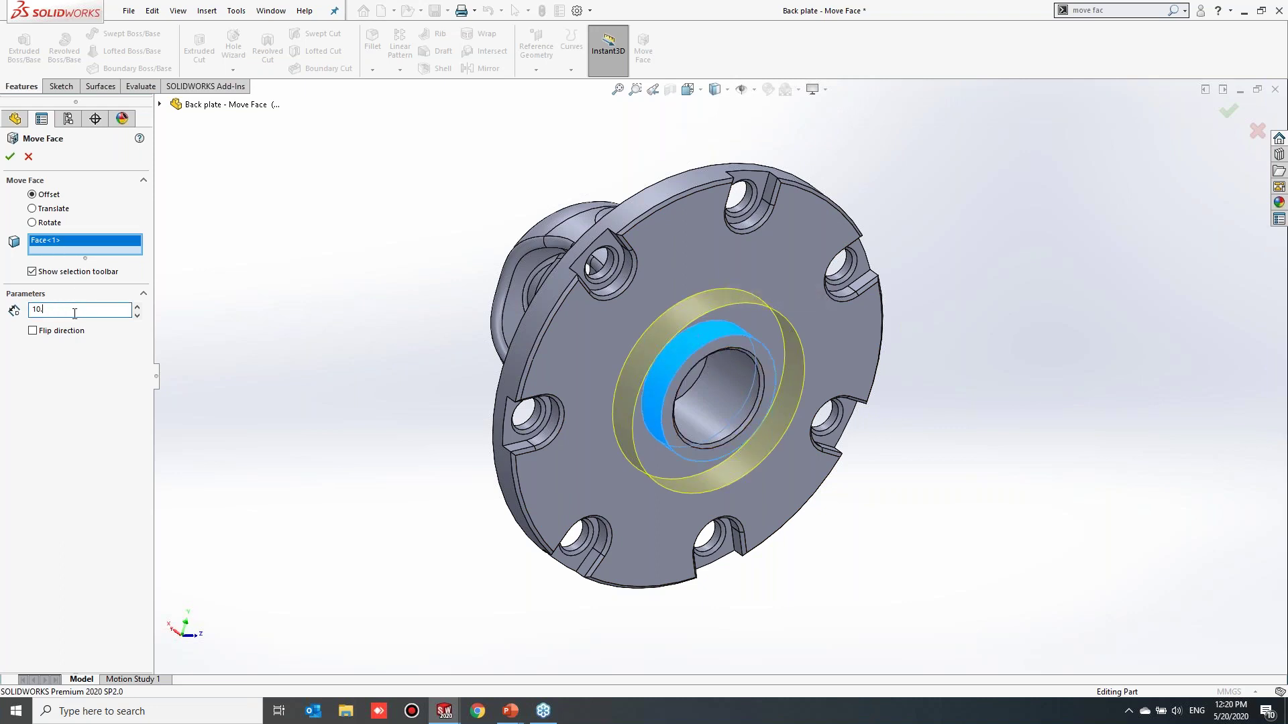
pyautogui.write('5')
pyautogui.press('Return')
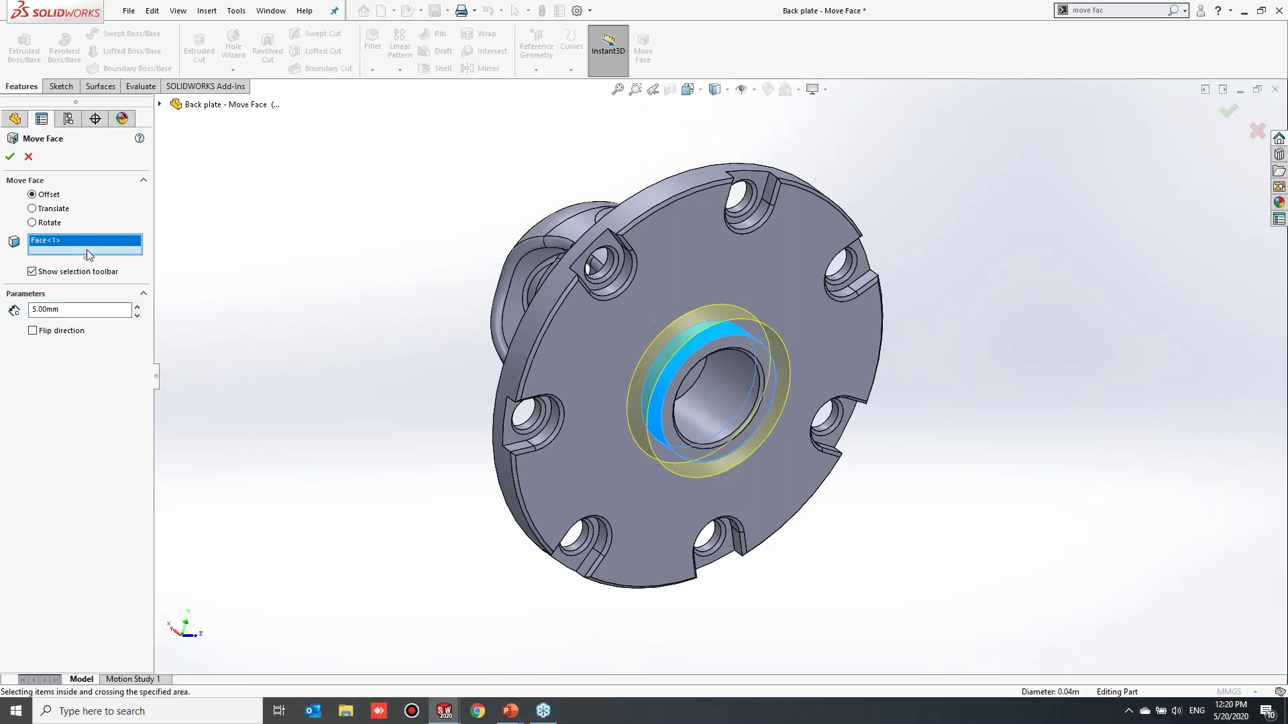
pyautogui.press('Return')
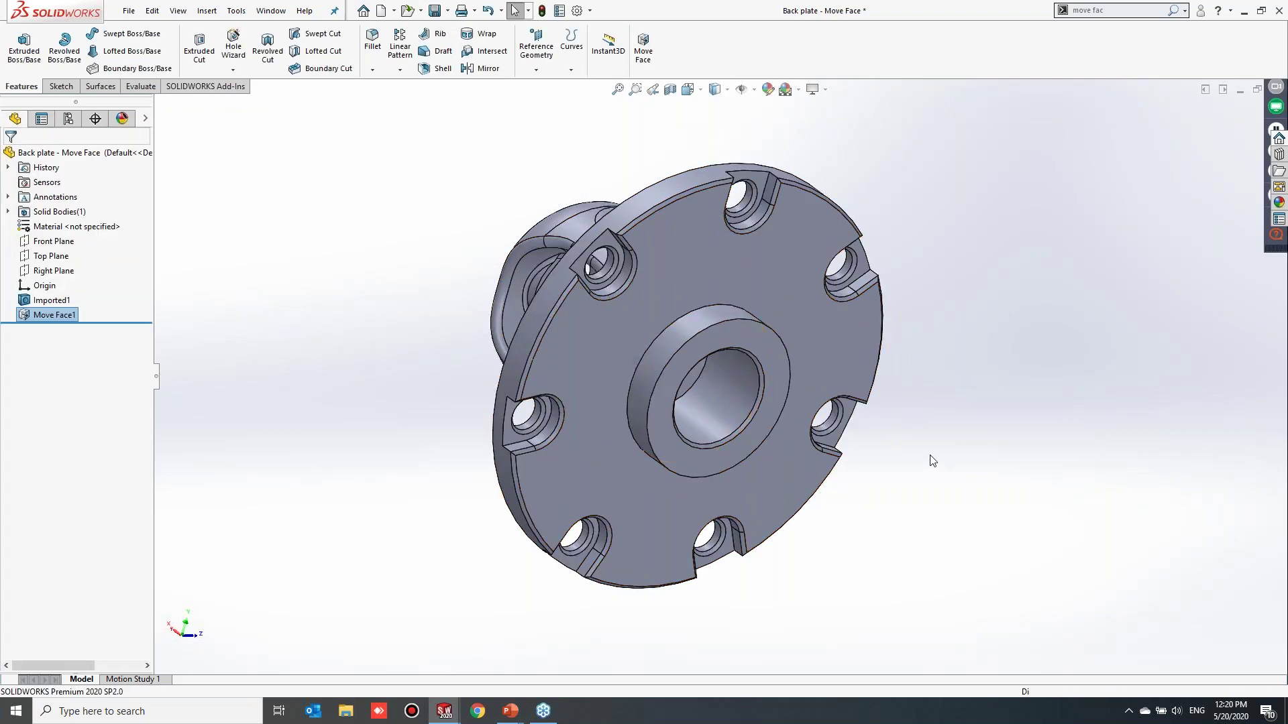
pyautogui.click(736, 322)
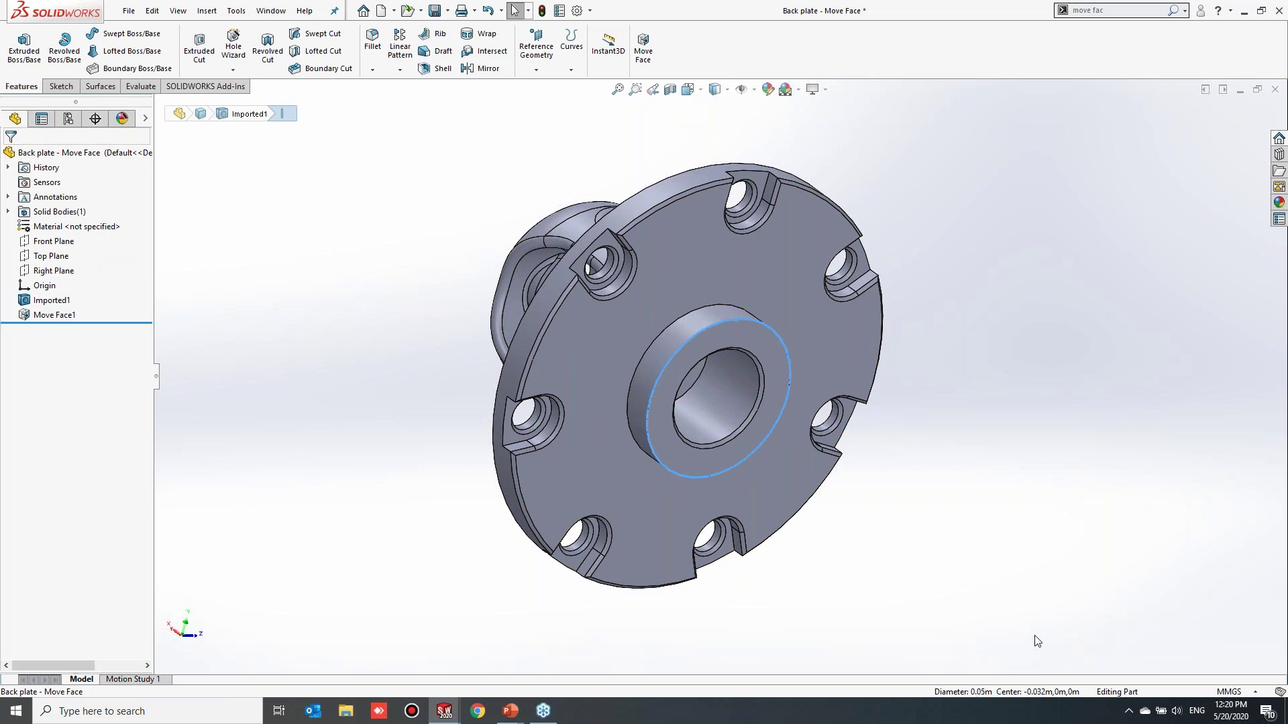
pyautogui.click(982, 540)
# Orient the back plate to show its flange face at an angle and save that orientation as a view named "custom"
pyautogui.scroll(1, 835, 435)
pyautogui.moveTo(835, 435); pyautogui.dragTo(733, 129, button='middle')
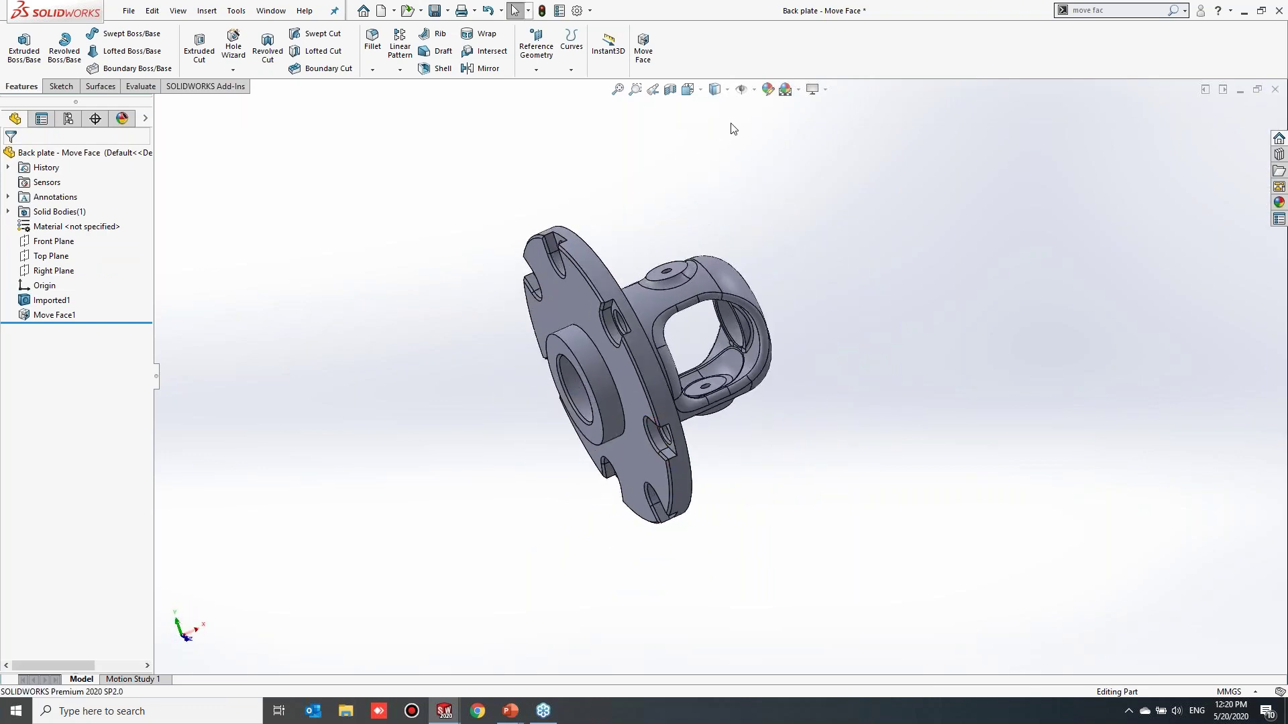
pyautogui.click(699, 91)
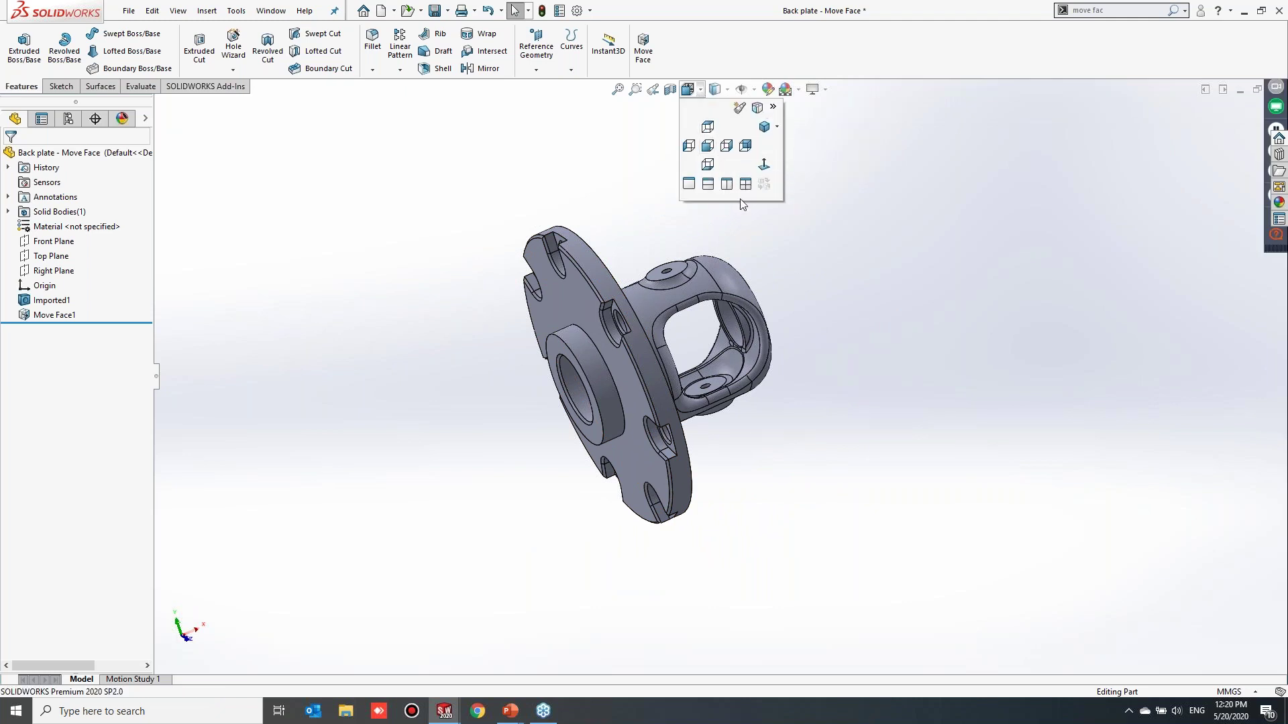
pyautogui.click(700, 91)
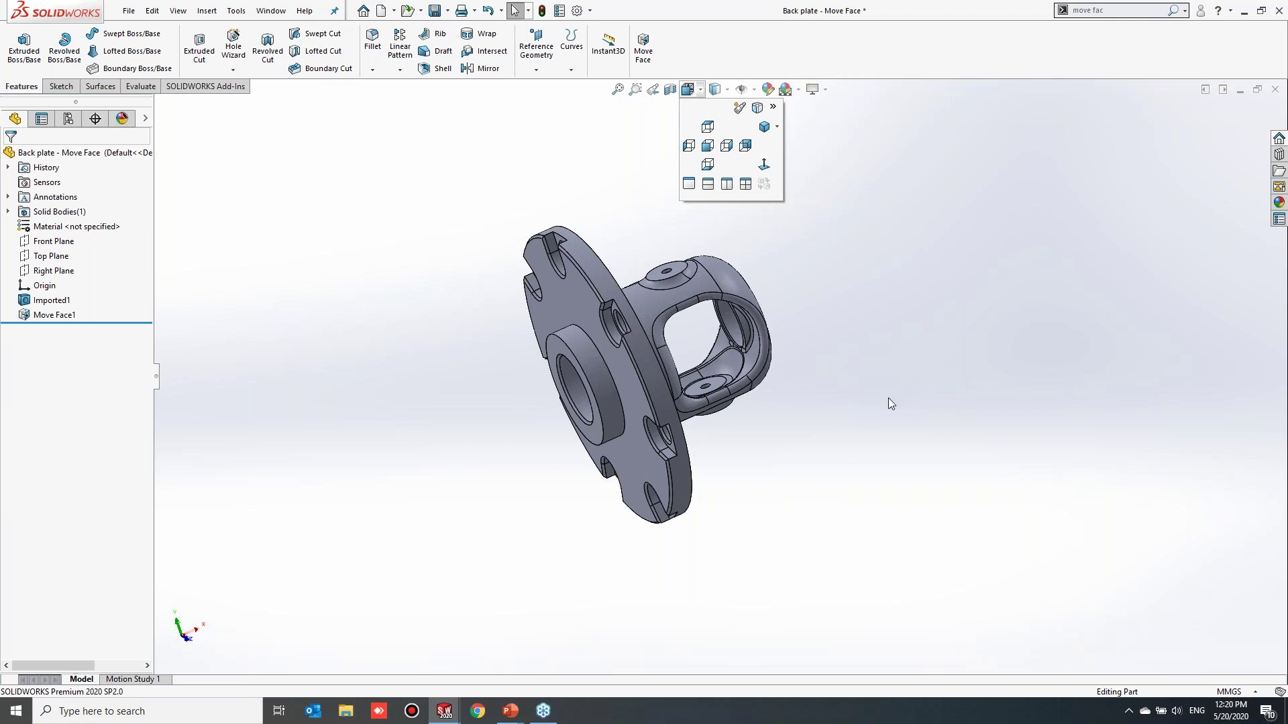
pyautogui.moveTo(889, 401); pyautogui.dragTo(737, 347, button='middle')
pyautogui.scroll(-4, 674, 366)
pyautogui.moveTo(692, 395); pyautogui.dragTo(627, 409, button='middle')
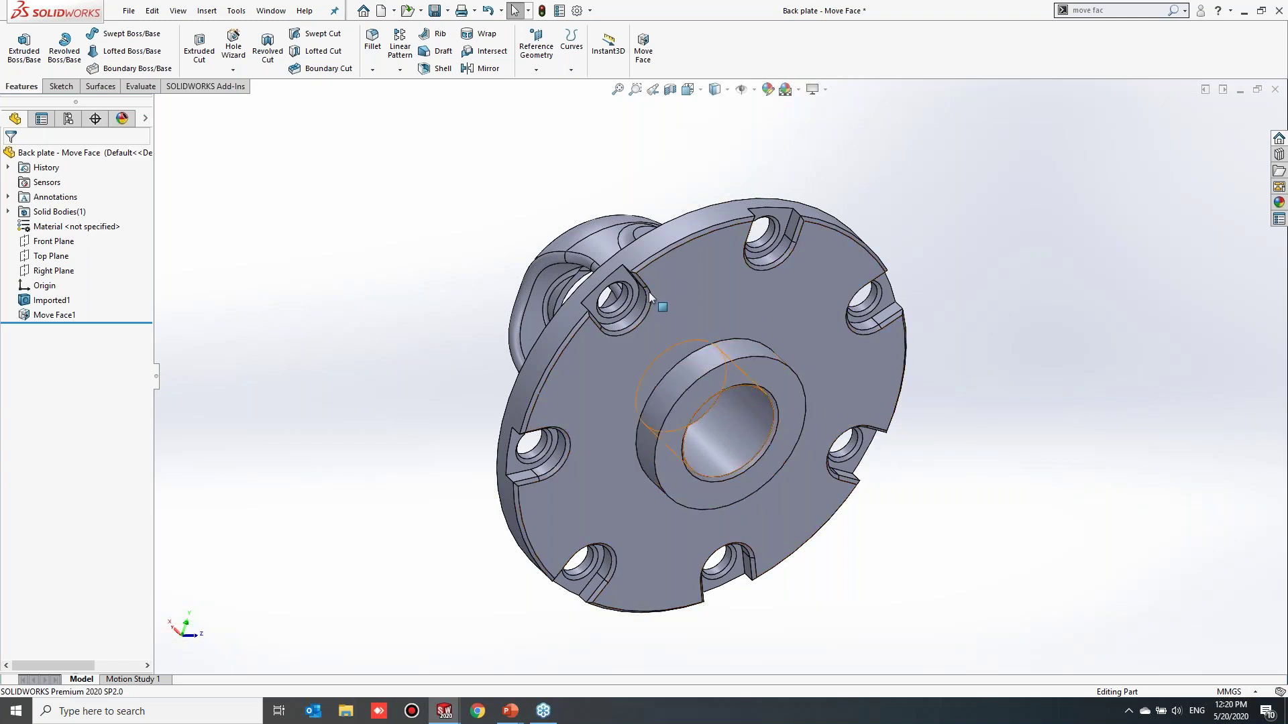
pyautogui.scroll(-2, 771, 373)
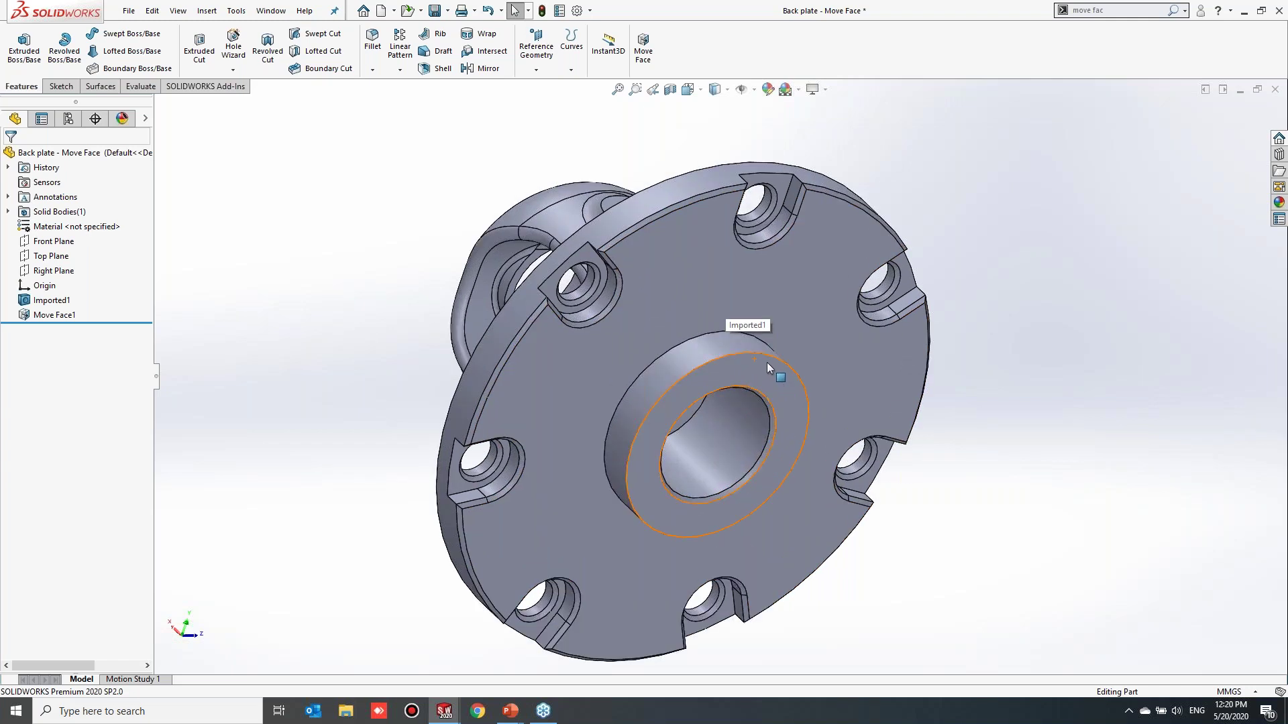
pyautogui.scroll(2, 766, 363)
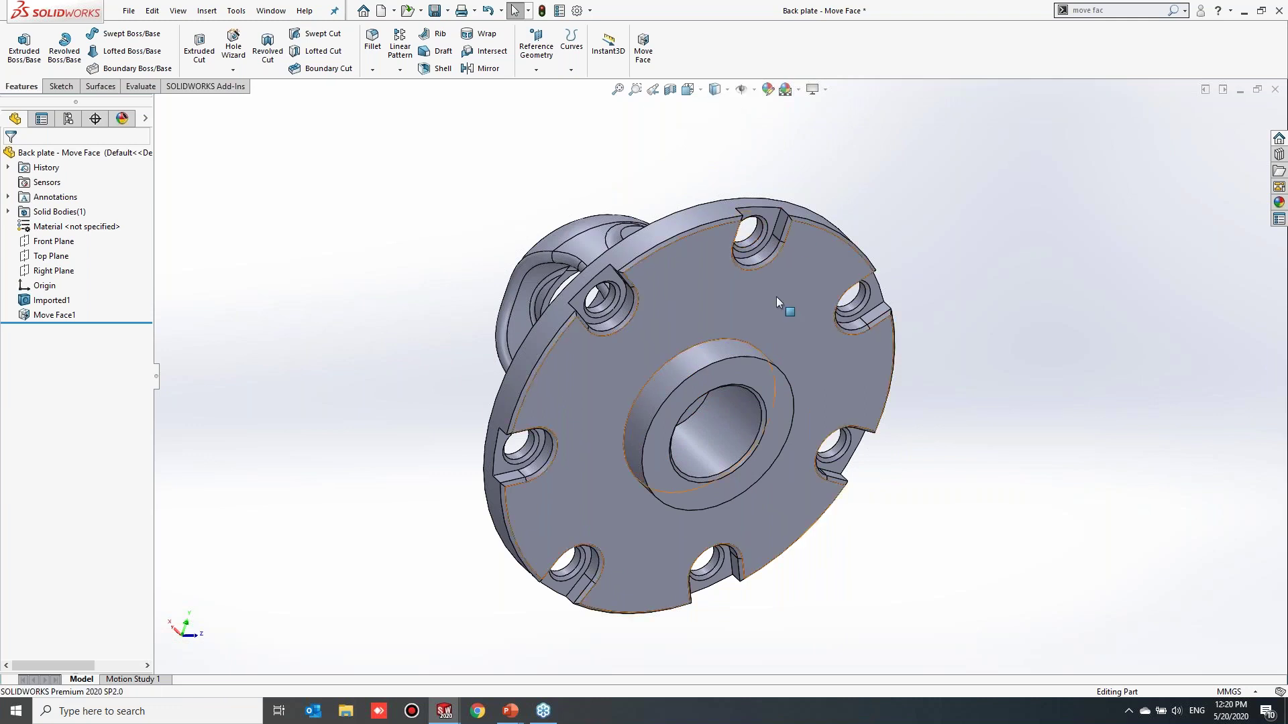
pyautogui.click(700, 91)
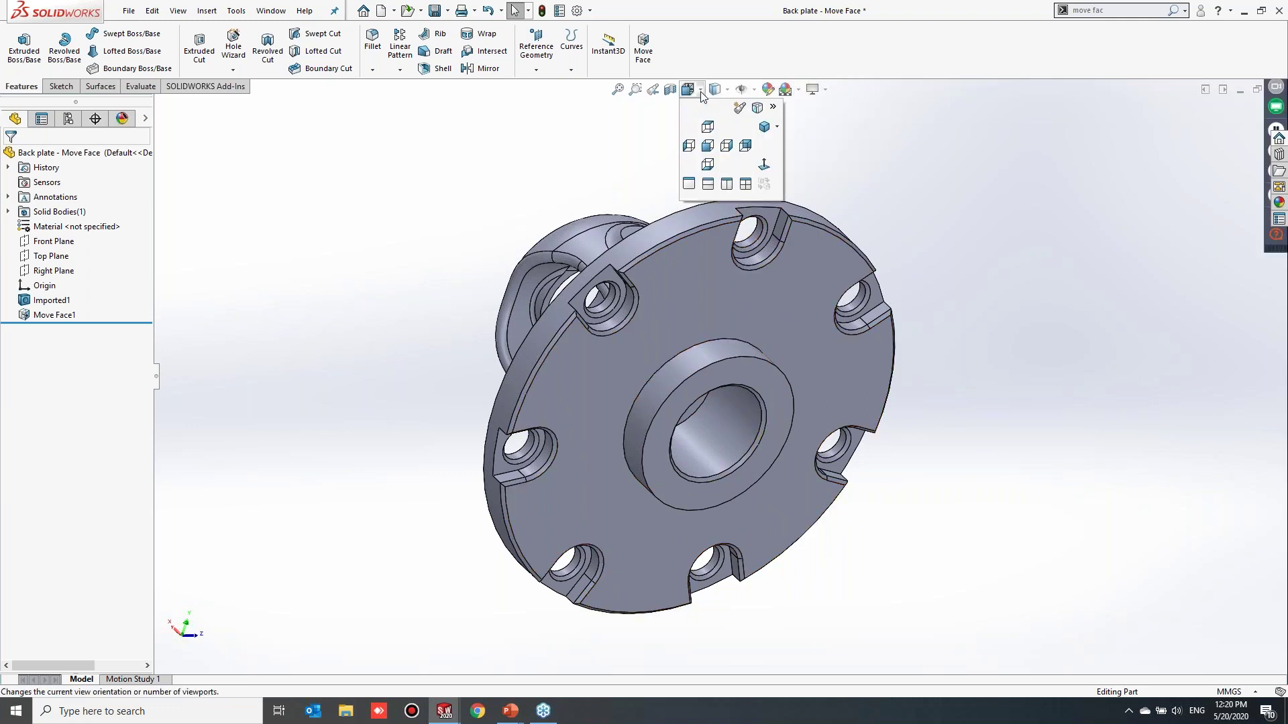
pyautogui.click(738, 108)
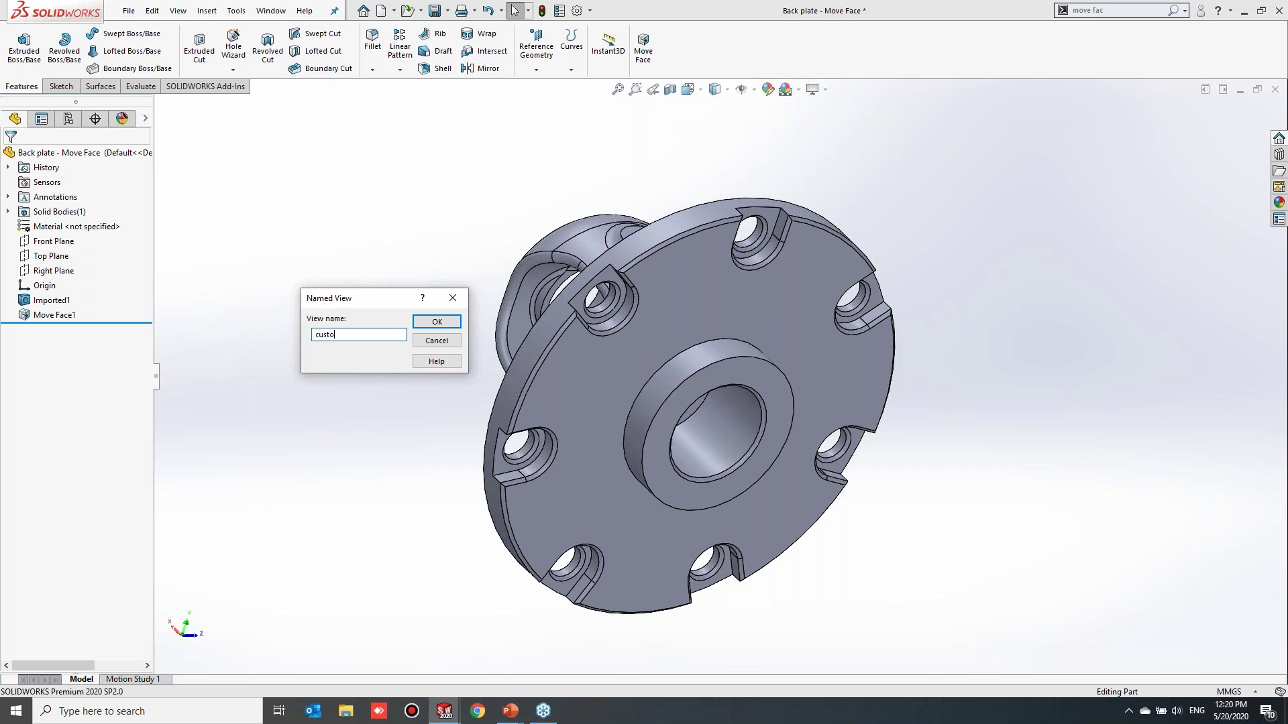
pyautogui.click(436, 322)
# Rotate the back plate away from the saved orientation and restore the "custom" view
pyautogui.moveTo(435, 347); pyautogui.dragTo(664, 349, button='middle')
pyautogui.click(700, 89)
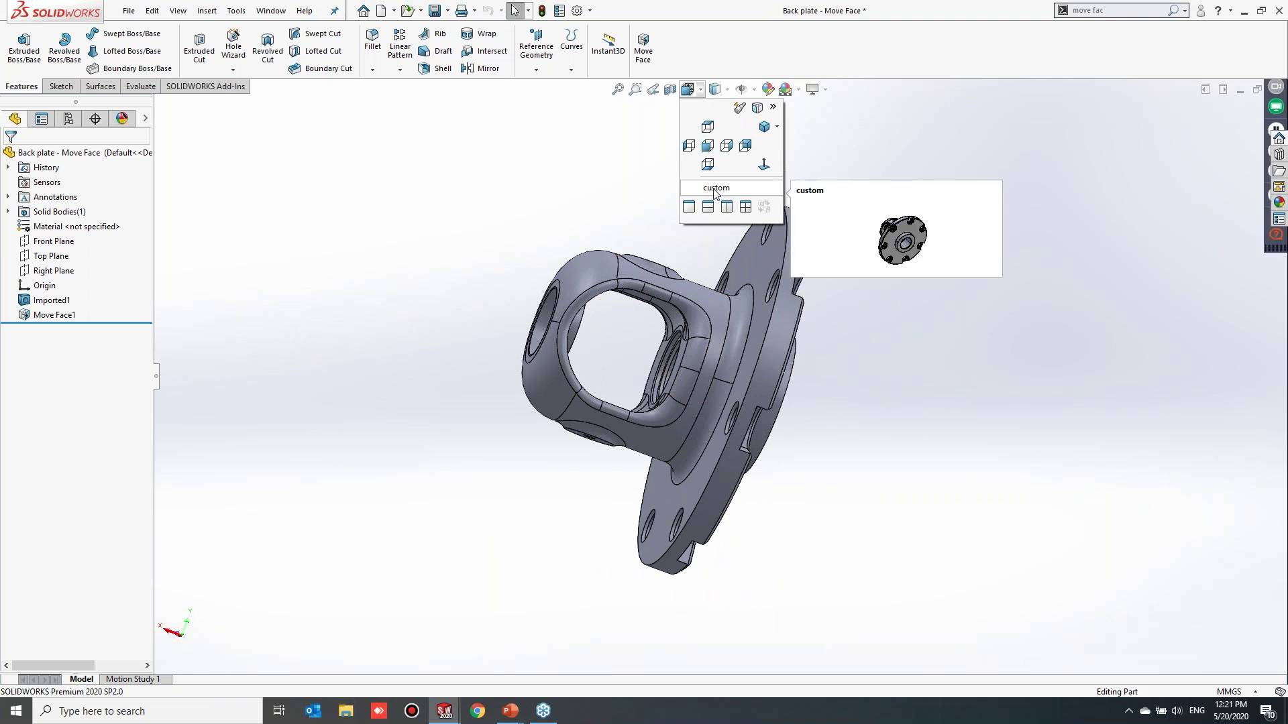
pyautogui.click(715, 192)
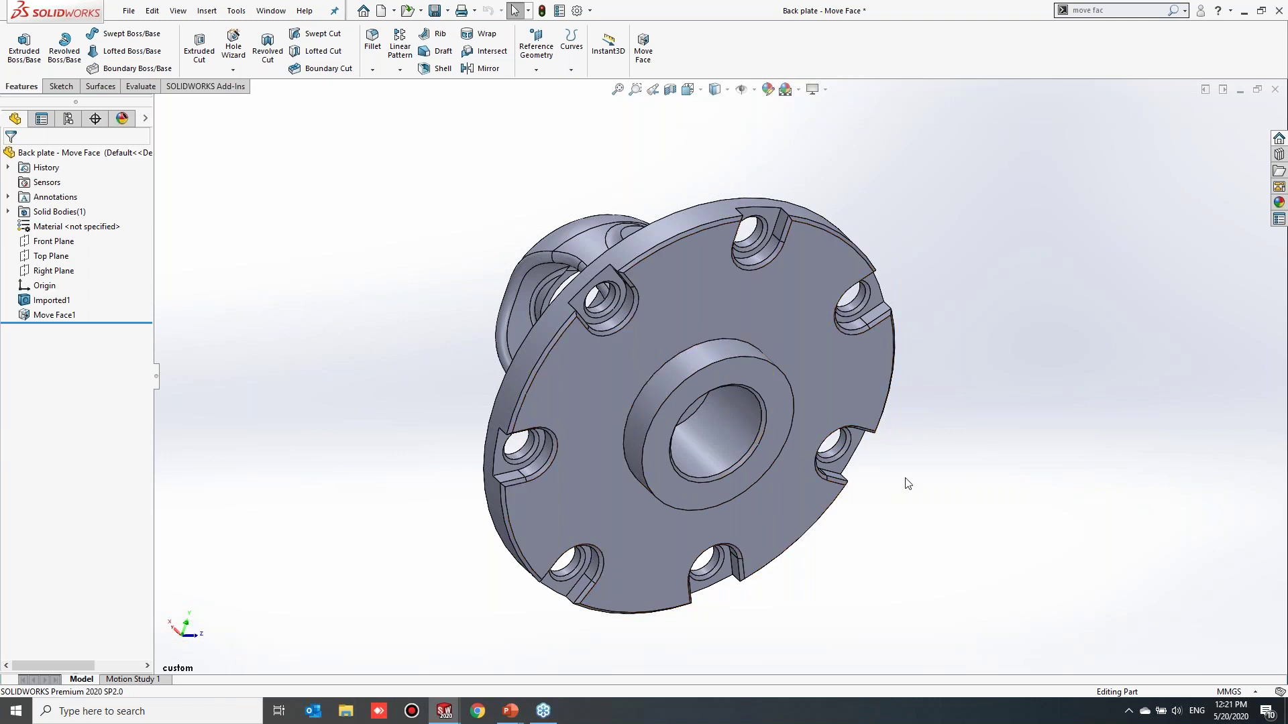
pyautogui.scroll(1, 891, 477)
# Open the Copy Feature bracket part from the recent documents
pyautogui.hotkey('ctrl', 'F2')
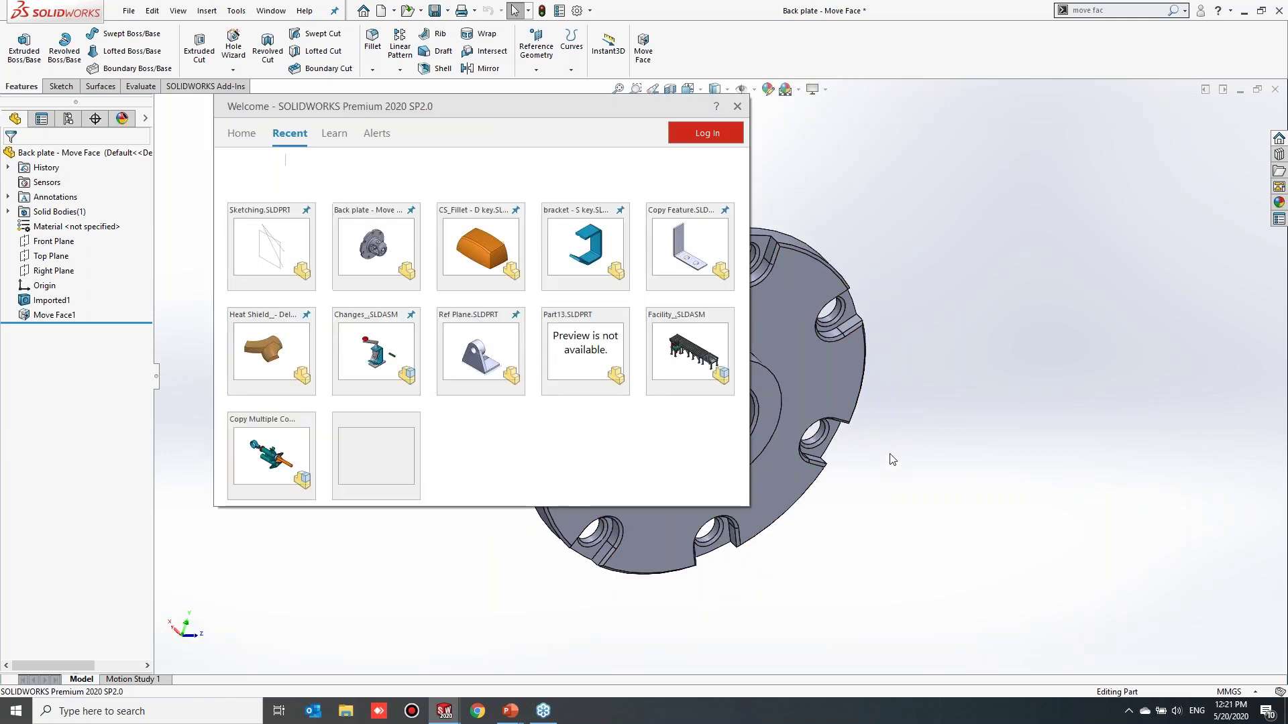
pyautogui.click(668, 267)
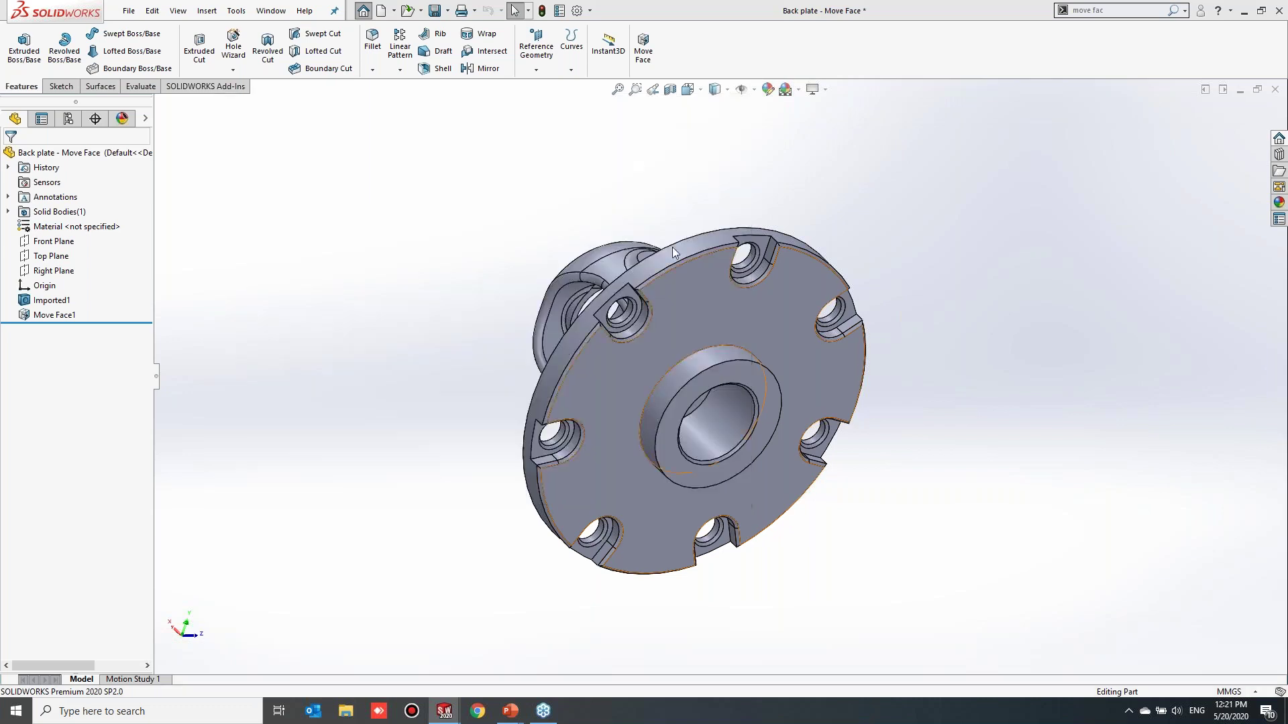
pyautogui.scroll(1, 808, 446)
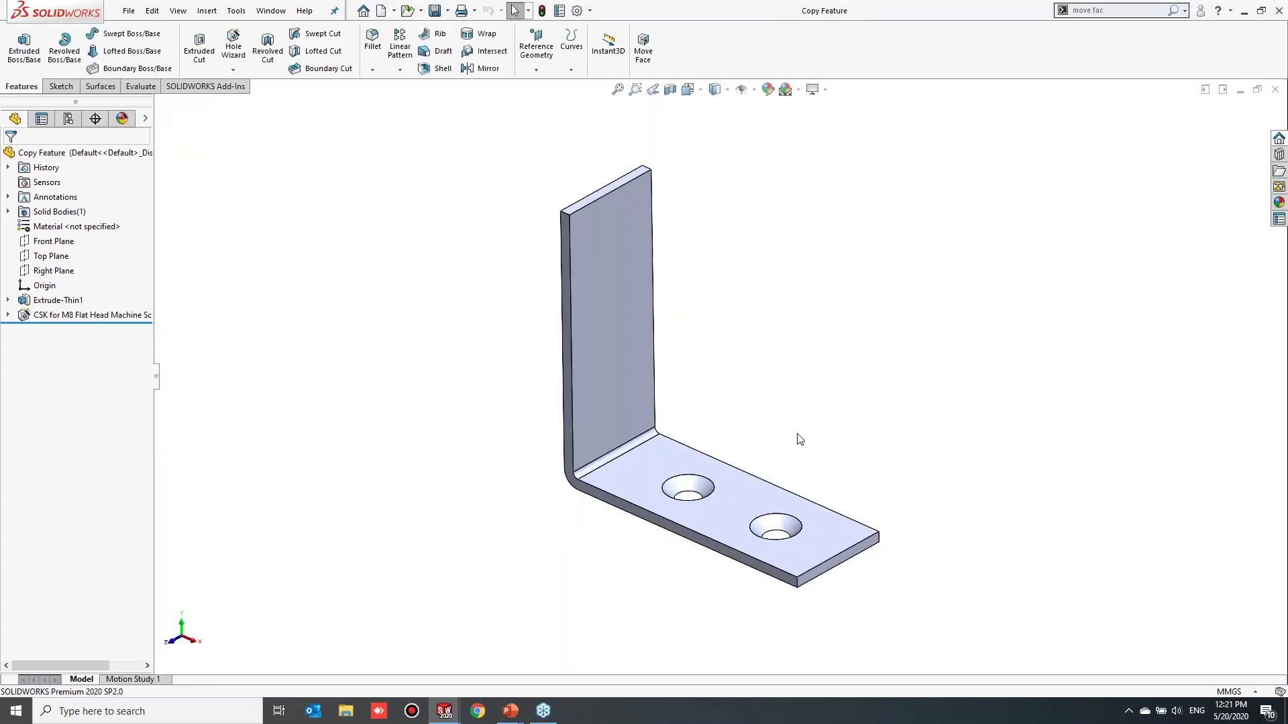
pyautogui.scroll(-1, 782, 398)
pyautogui.moveTo(745, 426); pyautogui.dragTo(747, 456, button='middle')
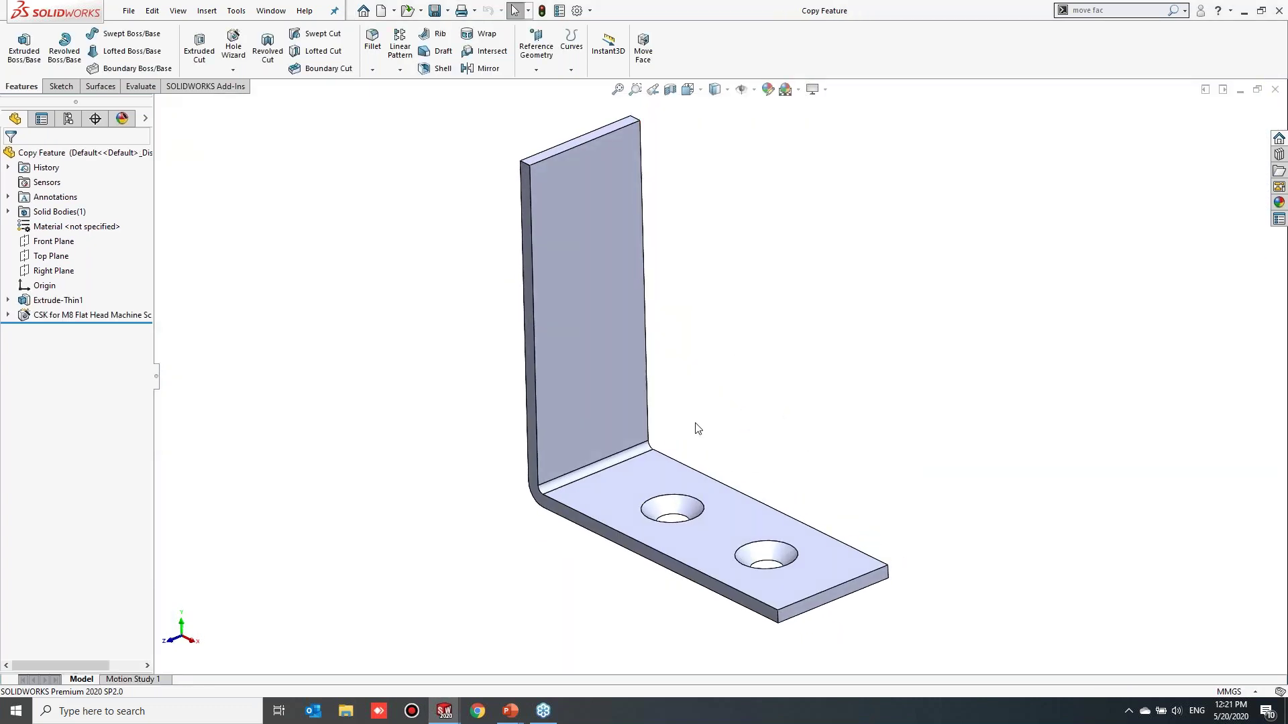
pyautogui.click(593, 338)
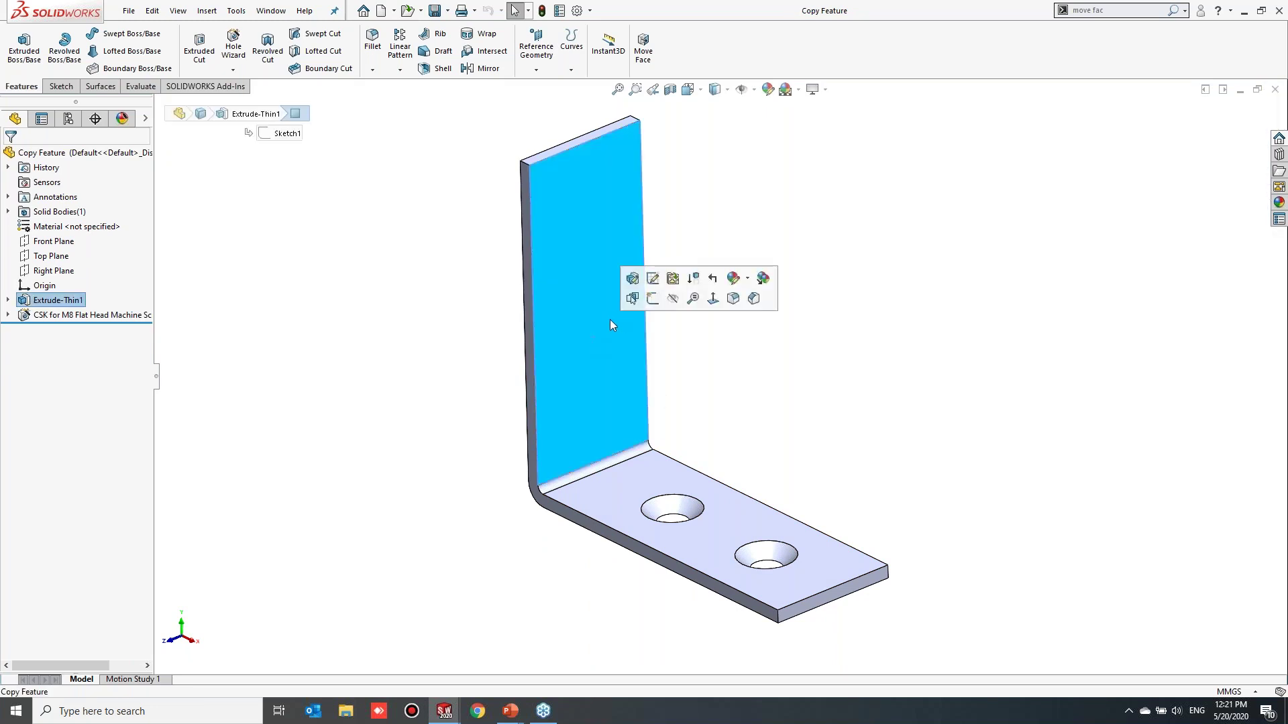
pyautogui.moveTo(712, 436); pyautogui.dragTo(716, 431, button='middle')
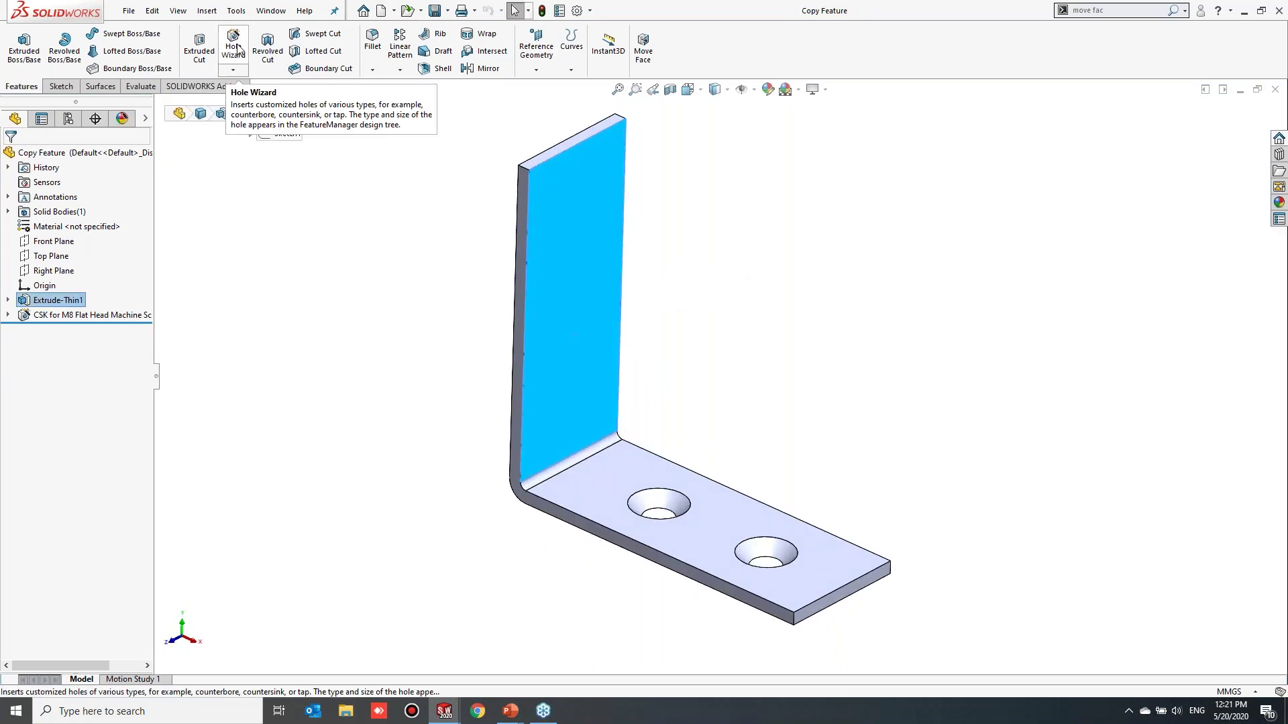
pyautogui.press('Escape')
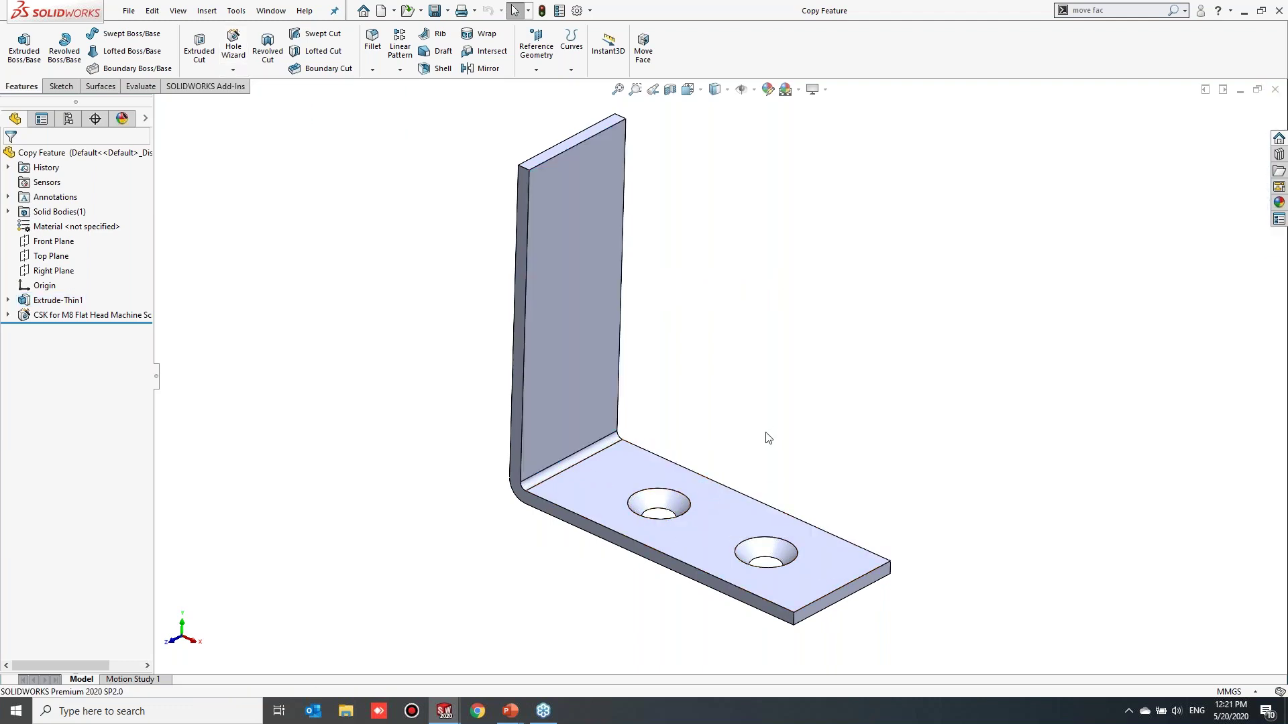
# Copy the M8 countersunk hole feature from the bracket's horizontal leg onto the vertical leg's inner face, and switch to the PowerPoint slideshow
pyautogui.moveTo(770, 449); pyautogui.dragTo(781, 446, button='middle')
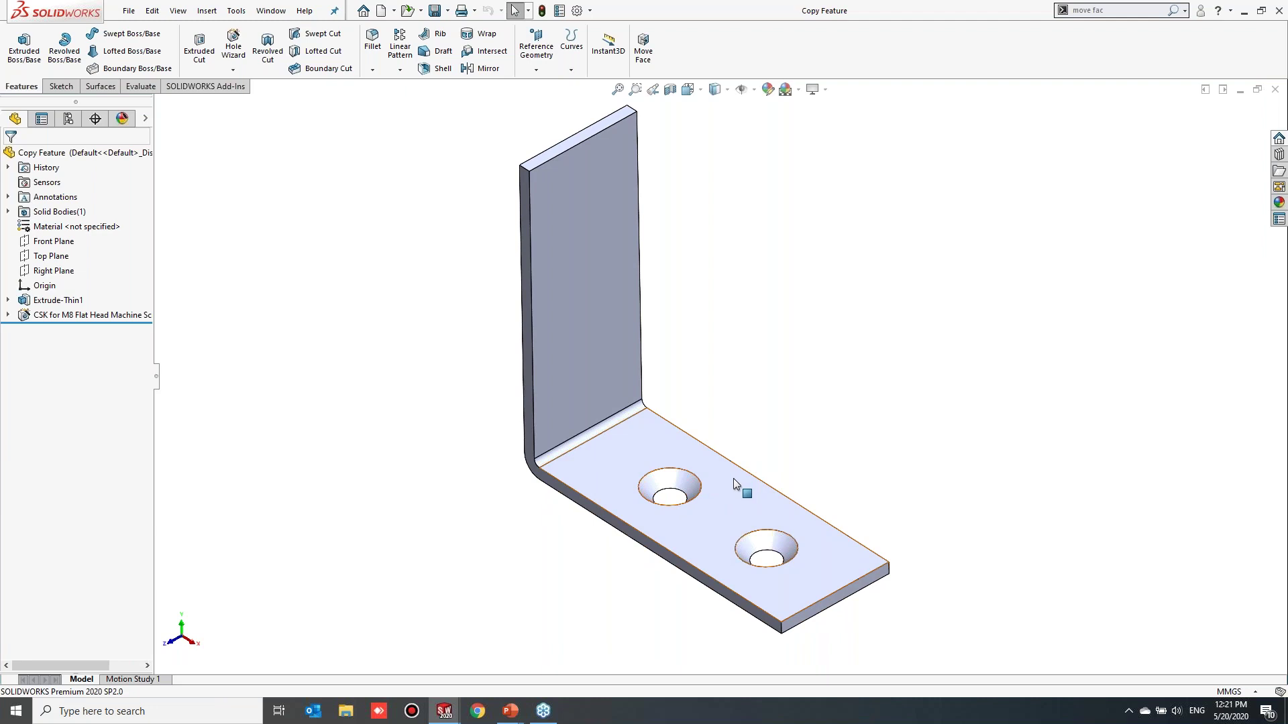
pyautogui.keyDown('ctrl'); pyautogui.moveTo(688, 491); pyautogui.dragTo(602, 296); pyautogui.keyUp('ctrl')
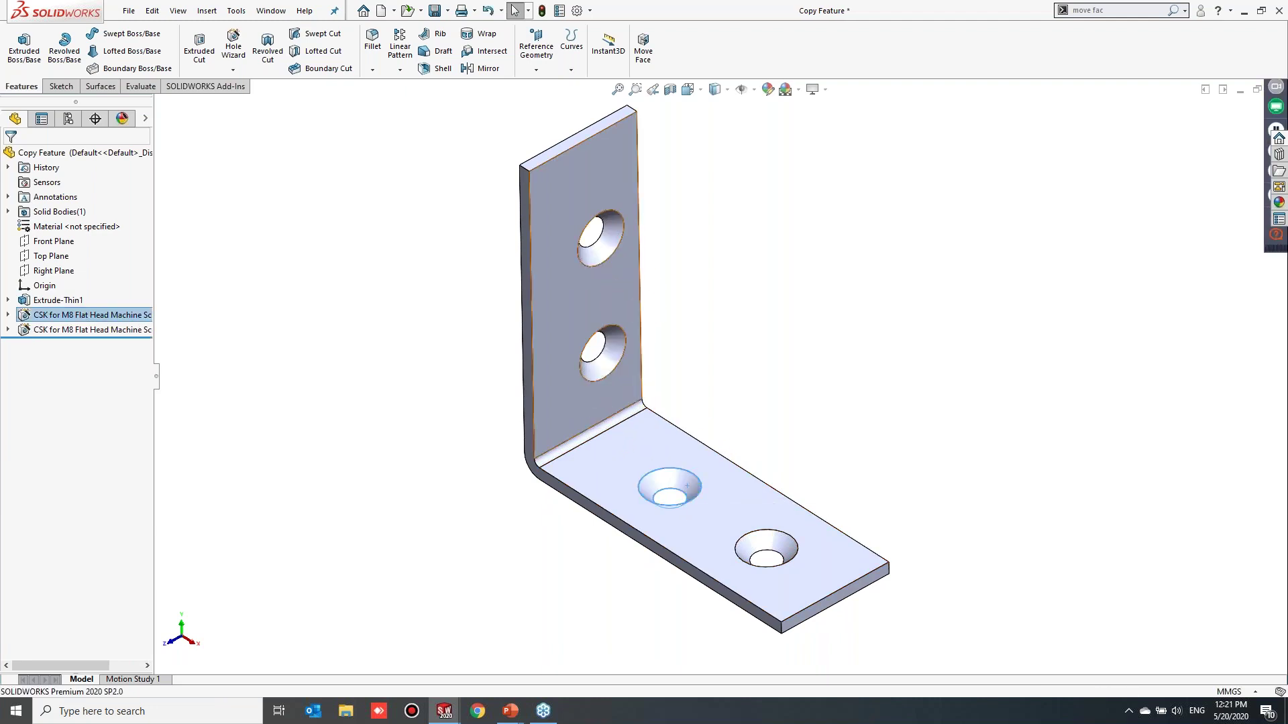
pyautogui.moveTo(710, 438); pyautogui.dragTo(730, 437, button='middle')
pyautogui.scroll(-1, 616, 404)
pyautogui.scroll(2, 616, 403)
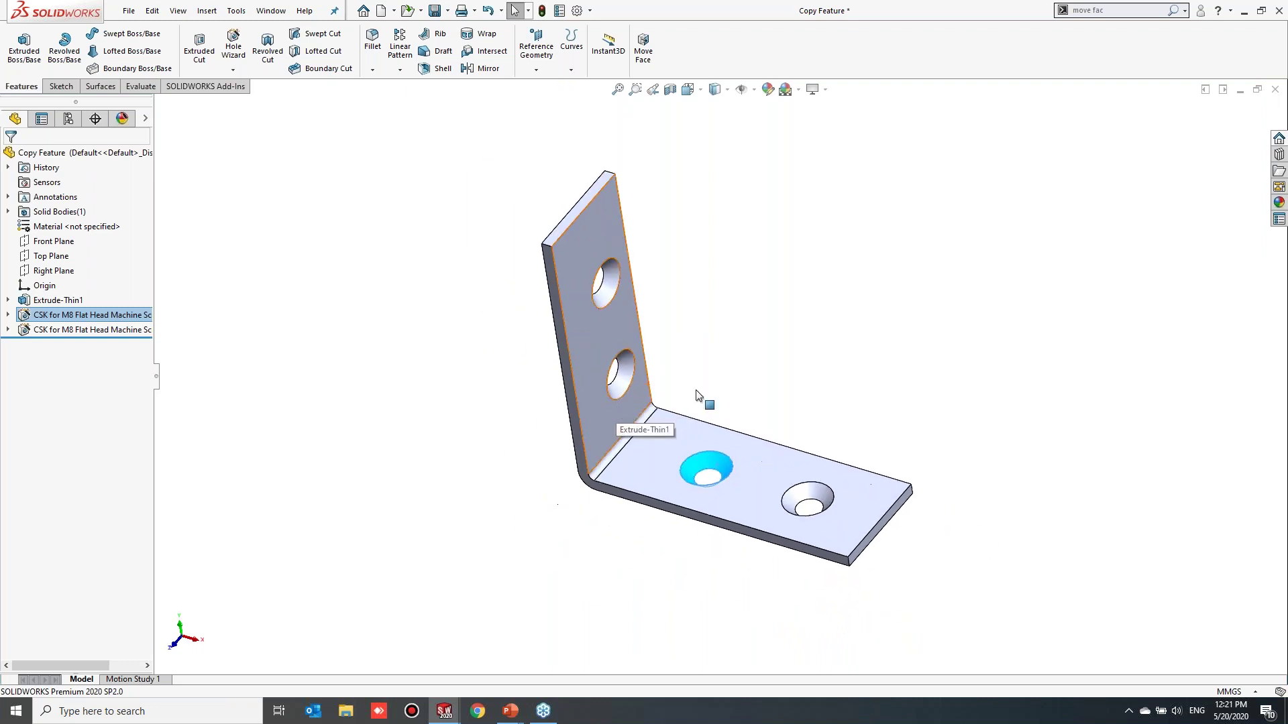
pyautogui.click(805, 398)
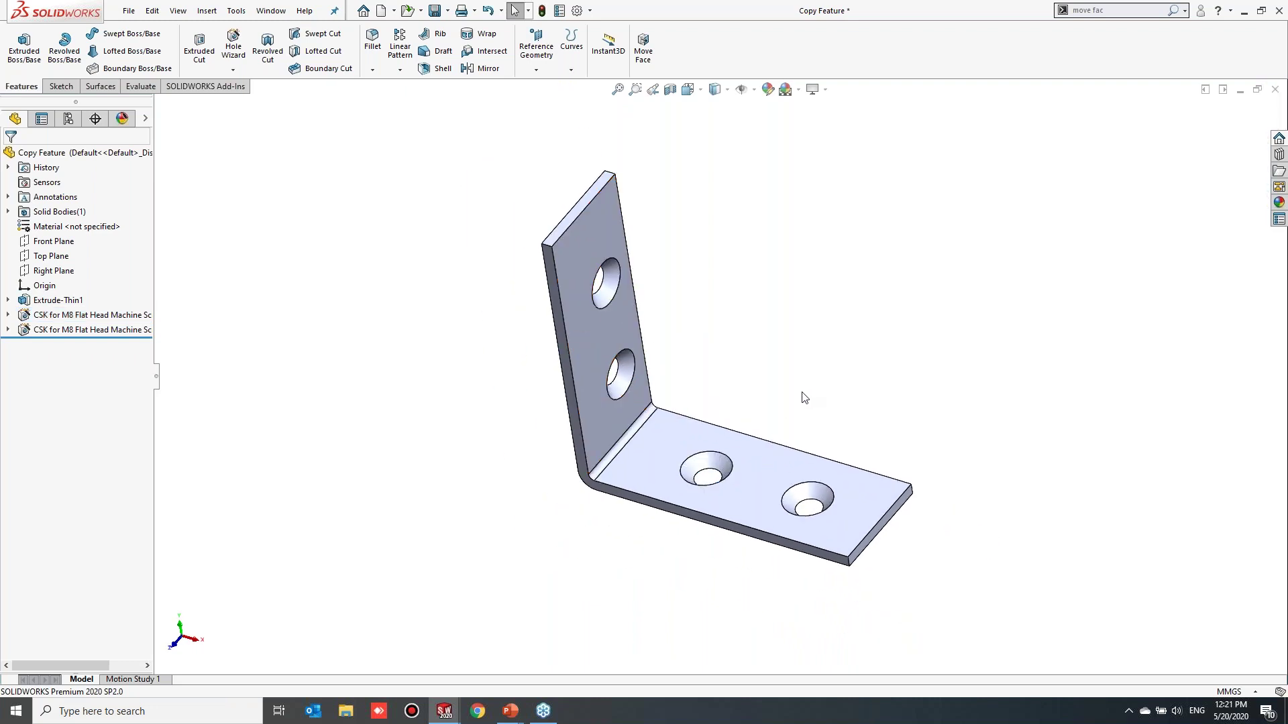
pyautogui.hotkey('alt', 'Tab')
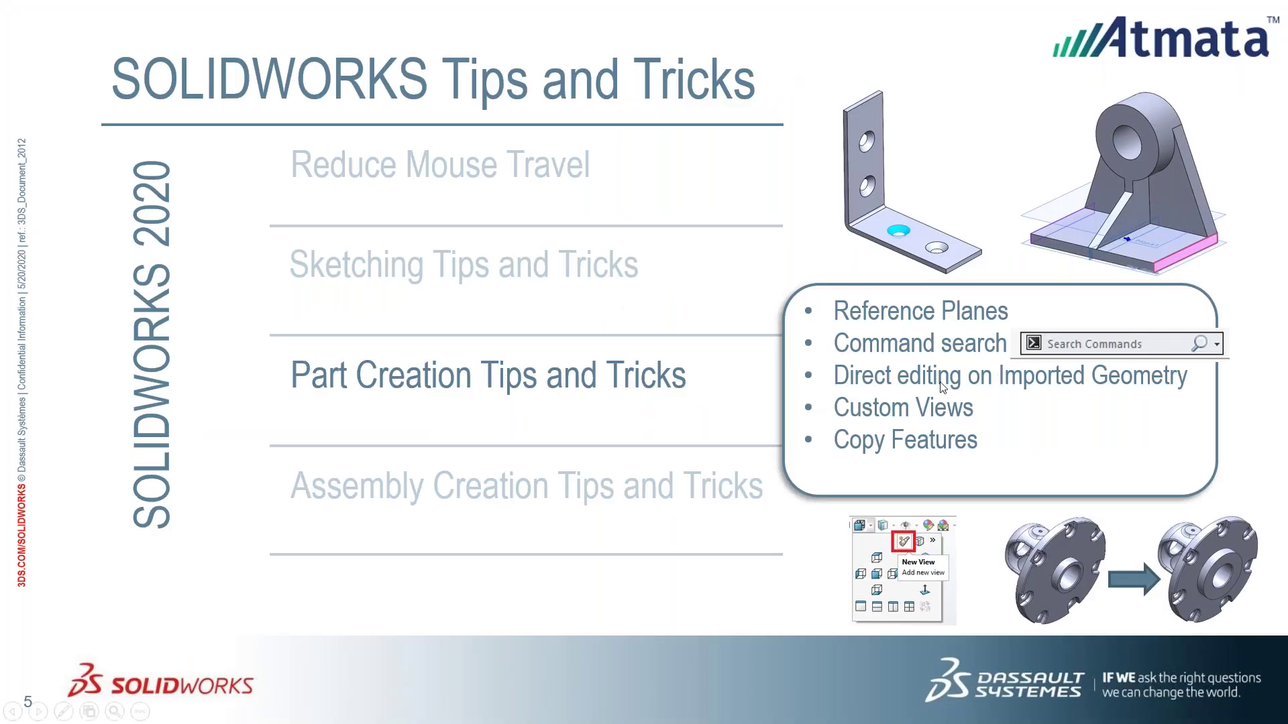
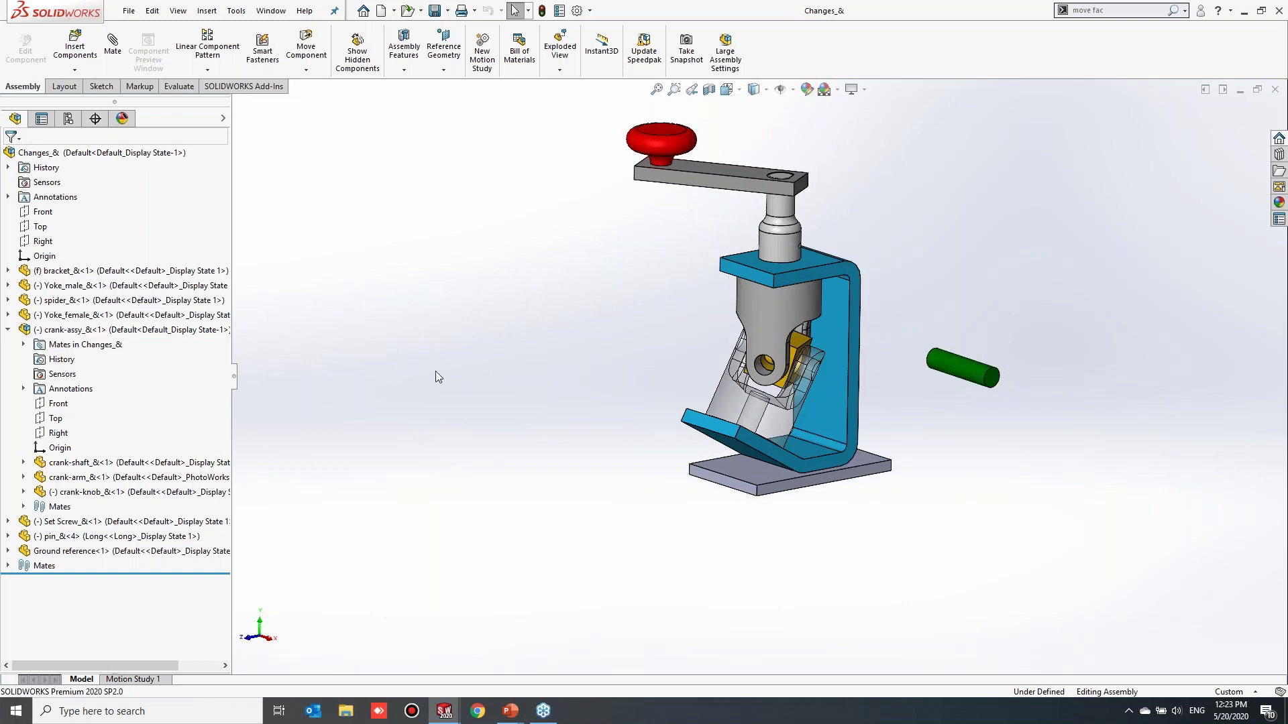
# Filter the assembly's component tree by "spi" to find and select the spider component, and clear the filter
pyautogui.scroll(-1, 908, 277)
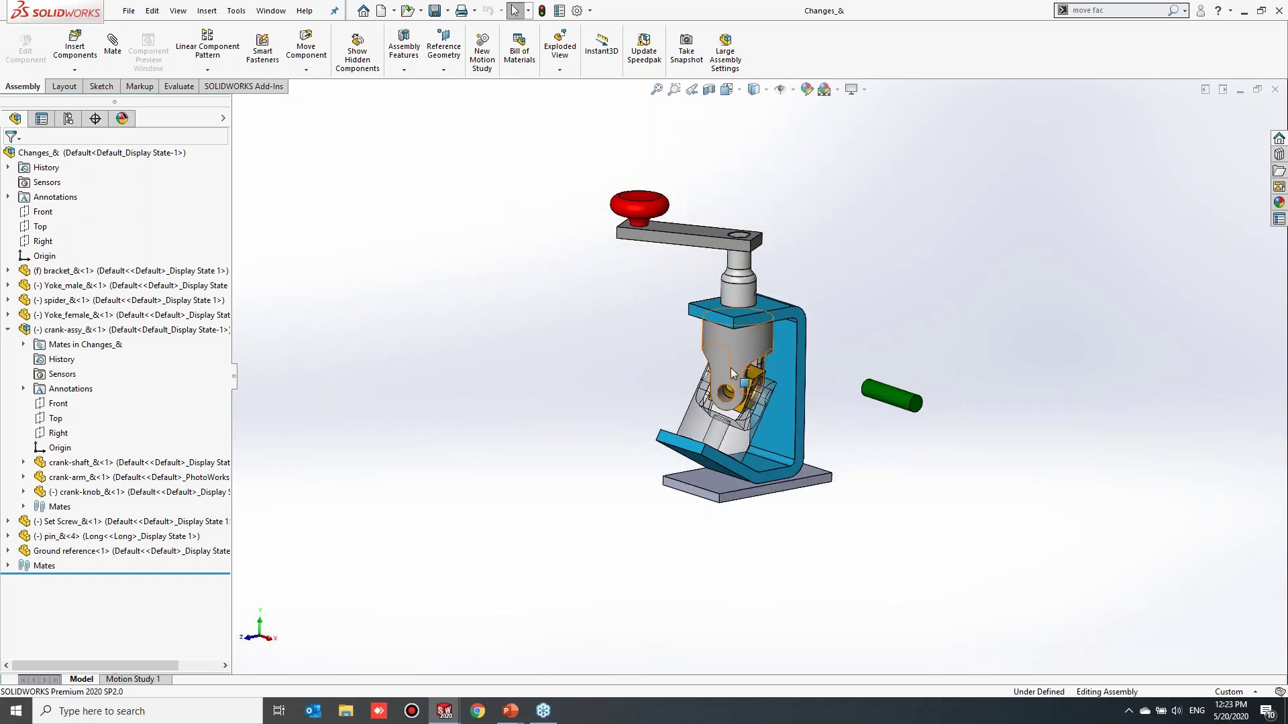
pyautogui.click(104, 135)
pyautogui.write('spi')
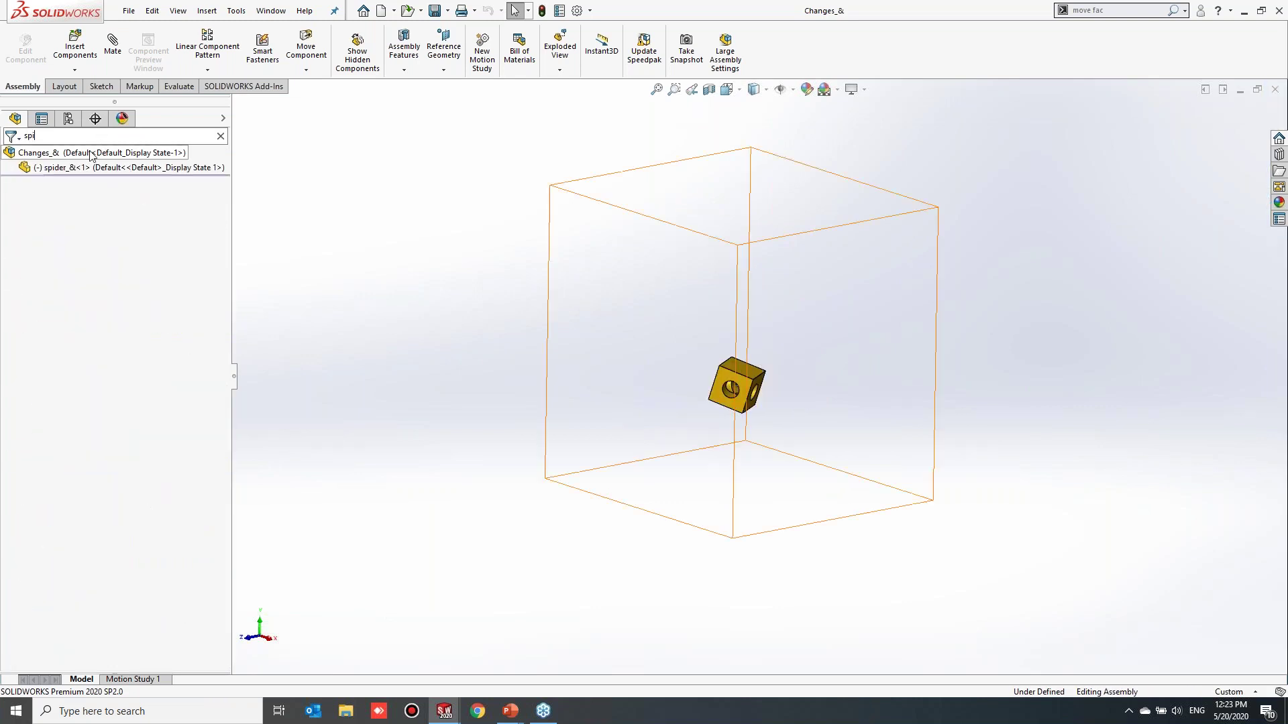
pyautogui.click(66, 169)
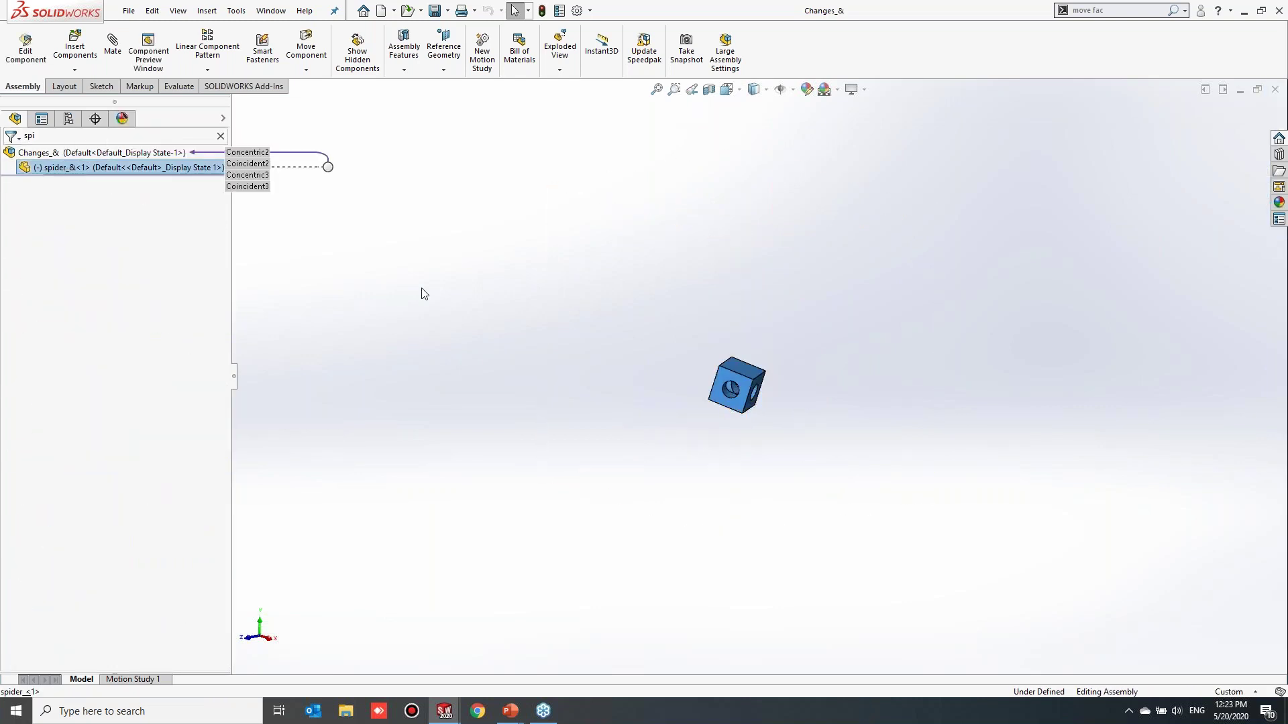
pyautogui.click(131, 171)
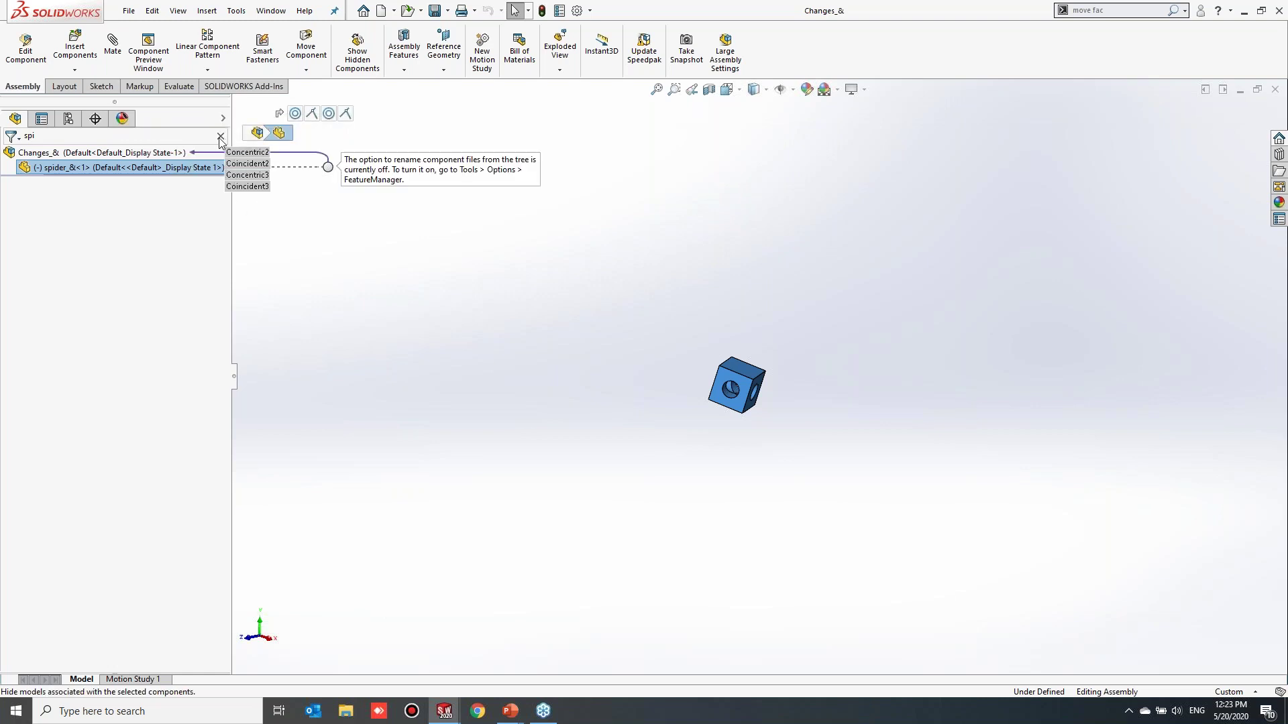
pyautogui.click(221, 137)
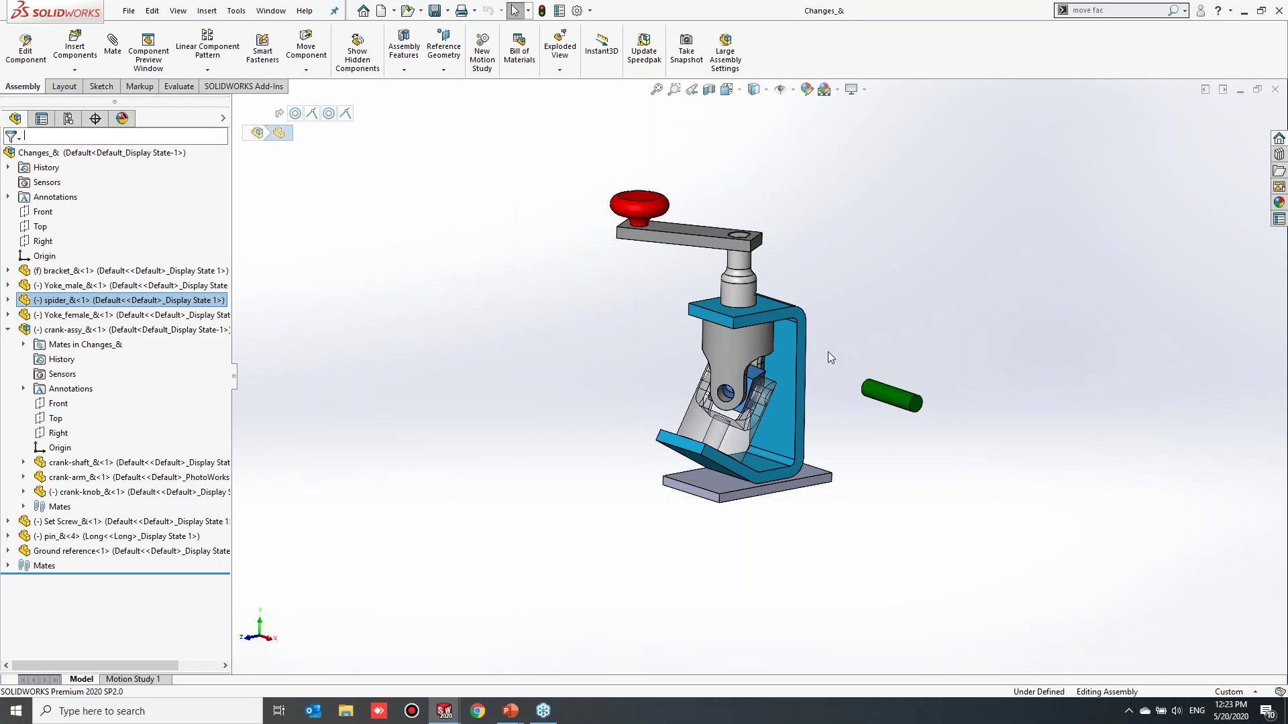
pyautogui.scroll(-2, 756, 315)
pyautogui.scroll(1, 656, 387)
pyautogui.moveTo(614, 371); pyautogui.dragTo(667, 366, button='middle')
pyautogui.scroll(2, 642, 359)
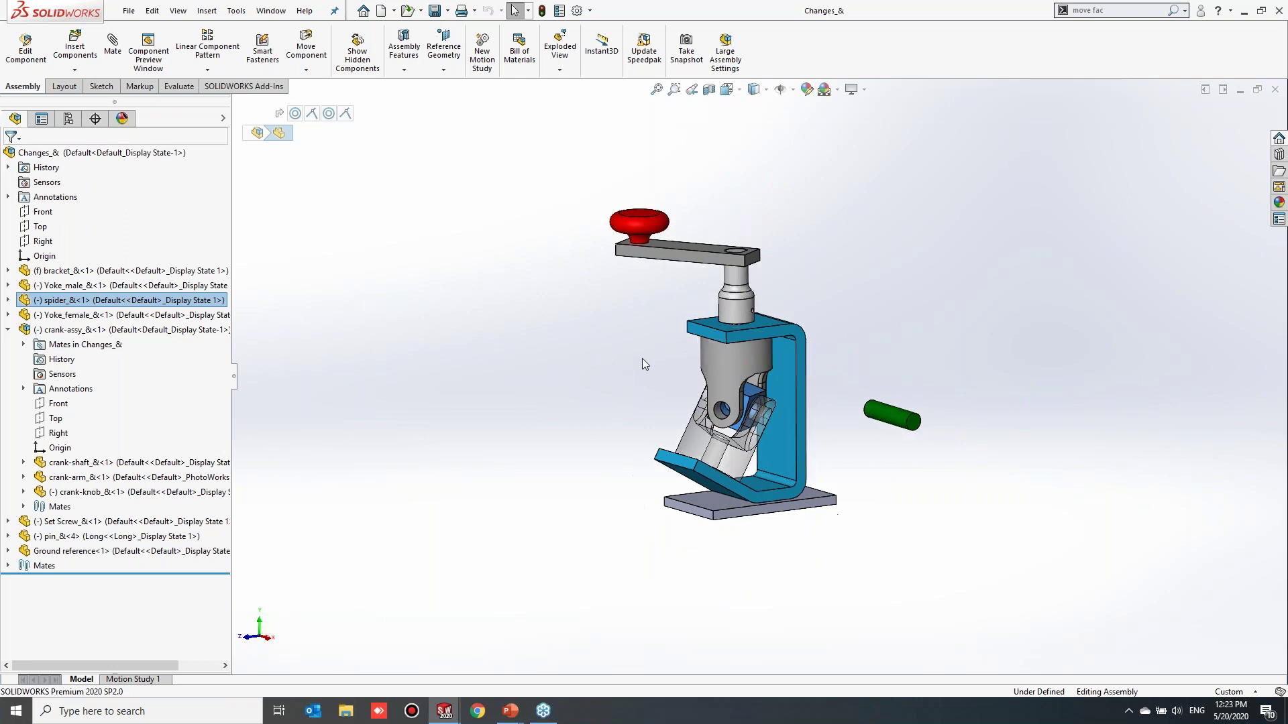
pyautogui.scroll(-1, 646, 374)
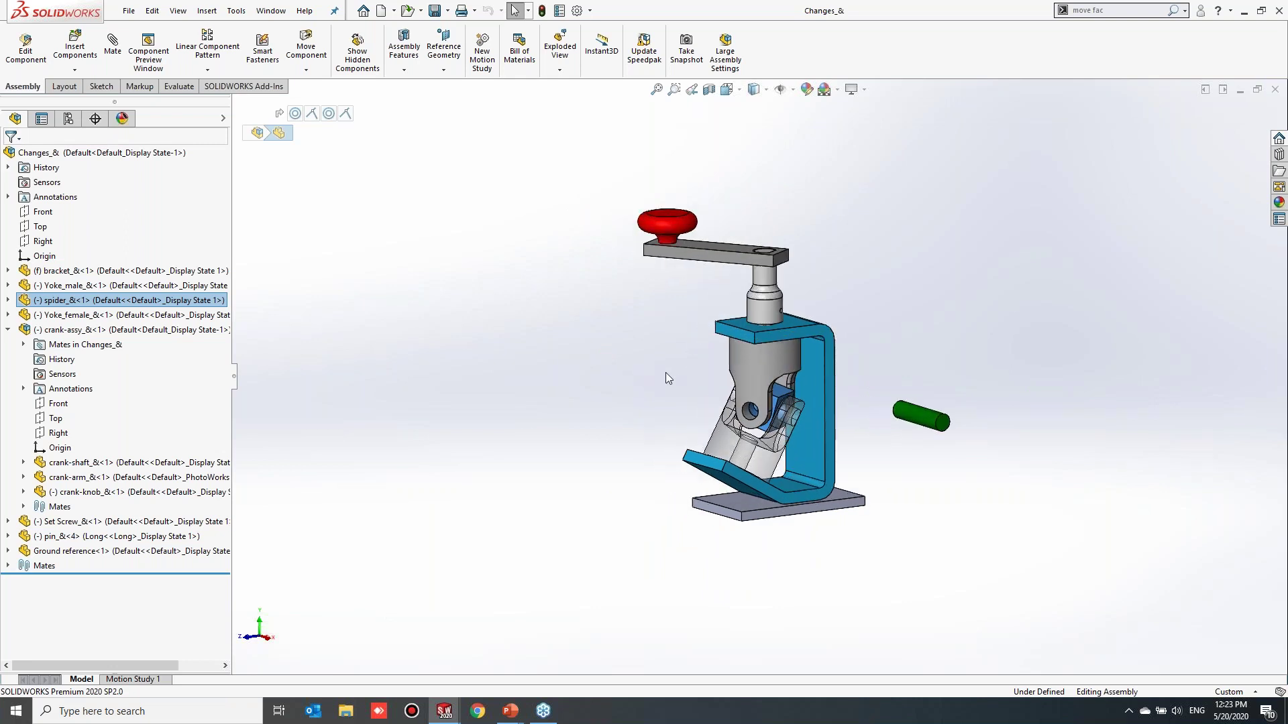
pyautogui.scroll(-1, 843, 359)
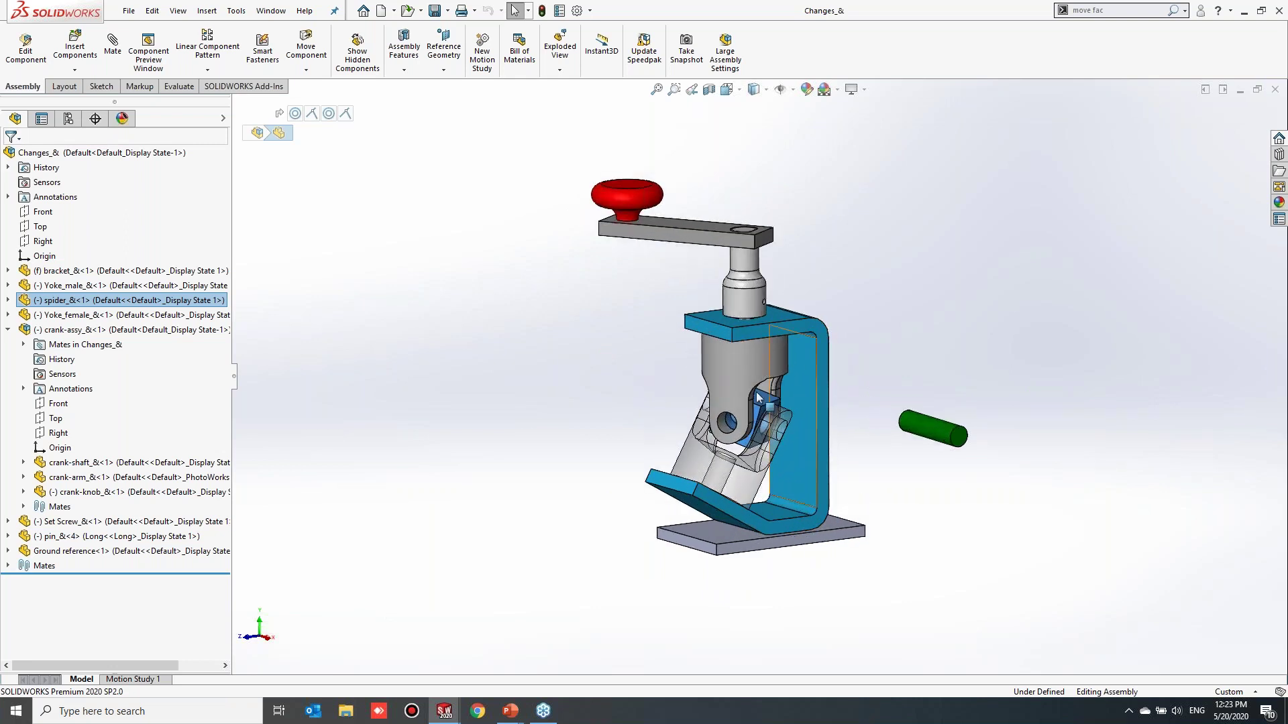
pyautogui.rightClick(723, 358)
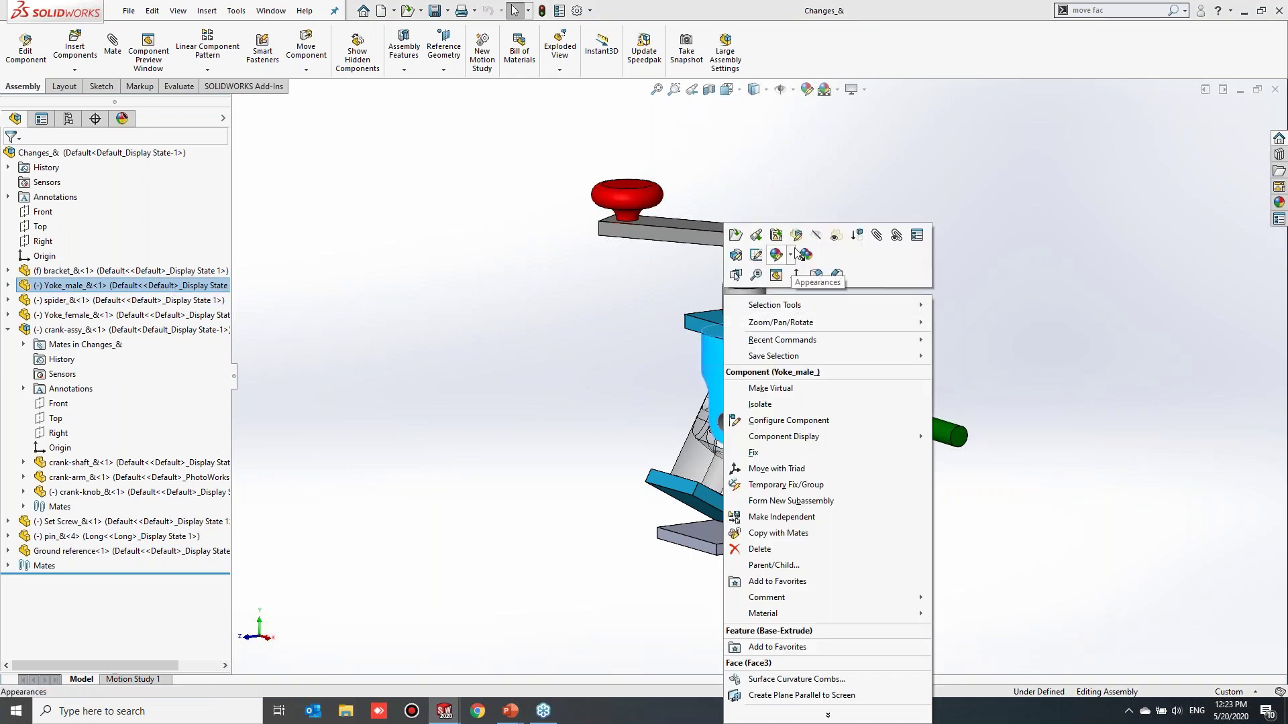
pyautogui.click(635, 365)
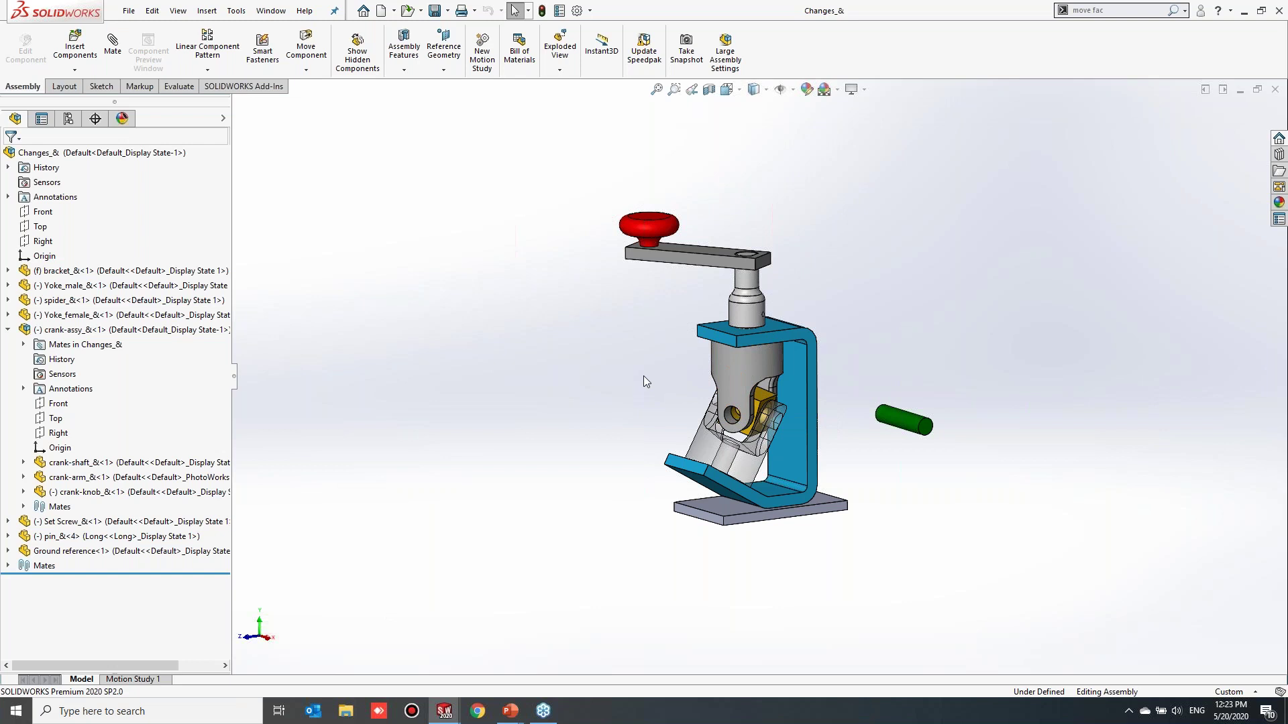
# Hide the male yoke, spider, female yoke and bracket one by one in the assembly
pyautogui.press('Tab')
pyautogui.press('Tab')
pyautogui.press('Tab')
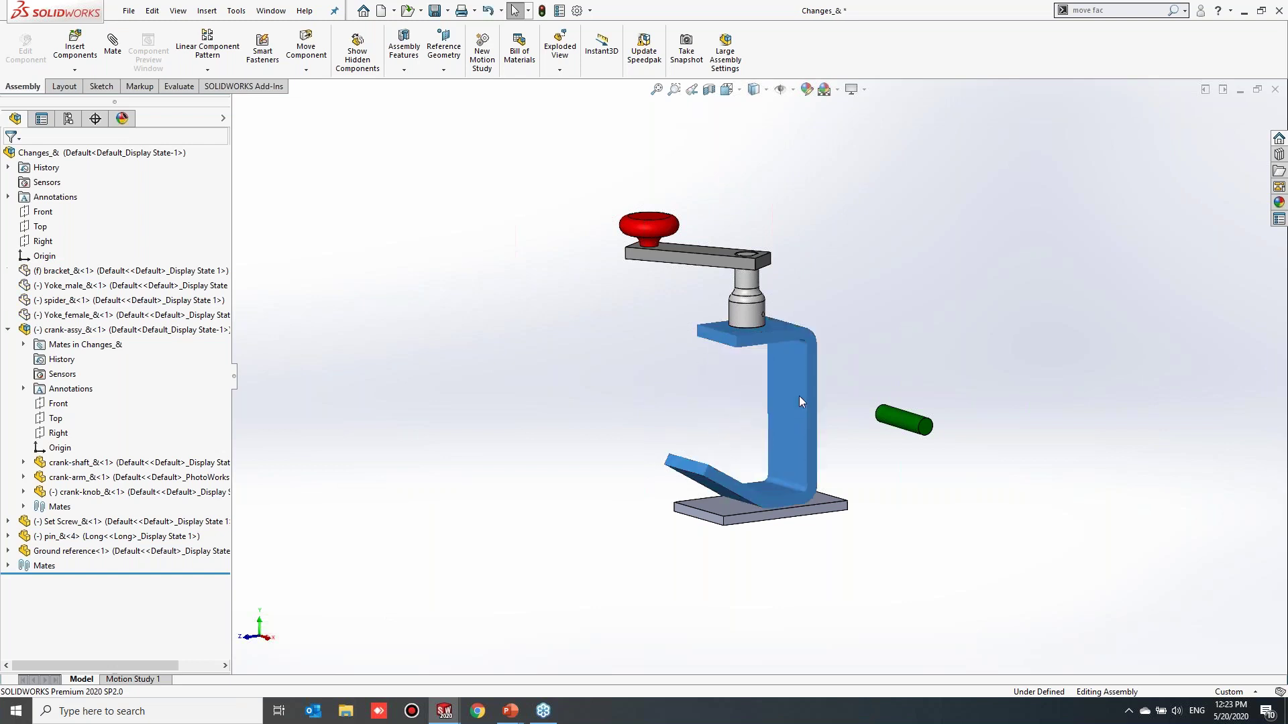
pyautogui.press('Tab')
pyautogui.press('Tab')
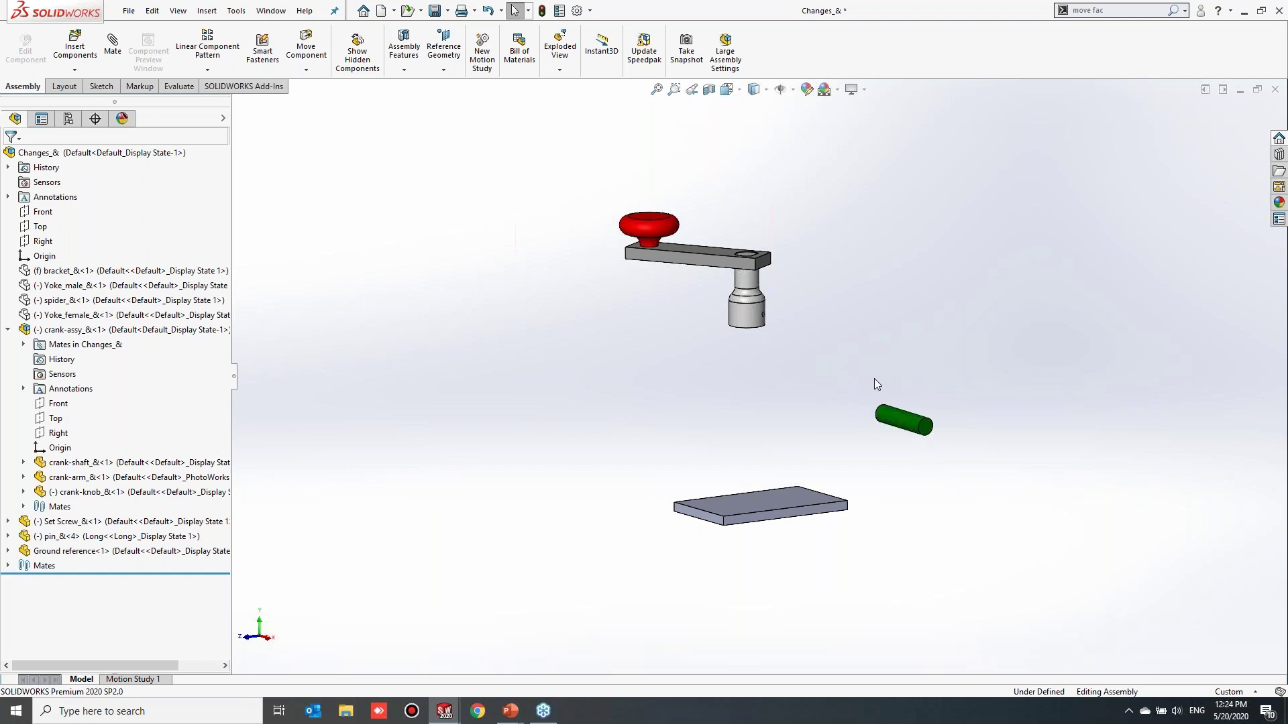
# Show the hidden bracket, both yokes and the spider again in the assembly
pyautogui.hotkey('shift', 'Tab')
pyautogui.hotkey('shift', 'Tab')
pyautogui.hotkey('shift', 'Tab')
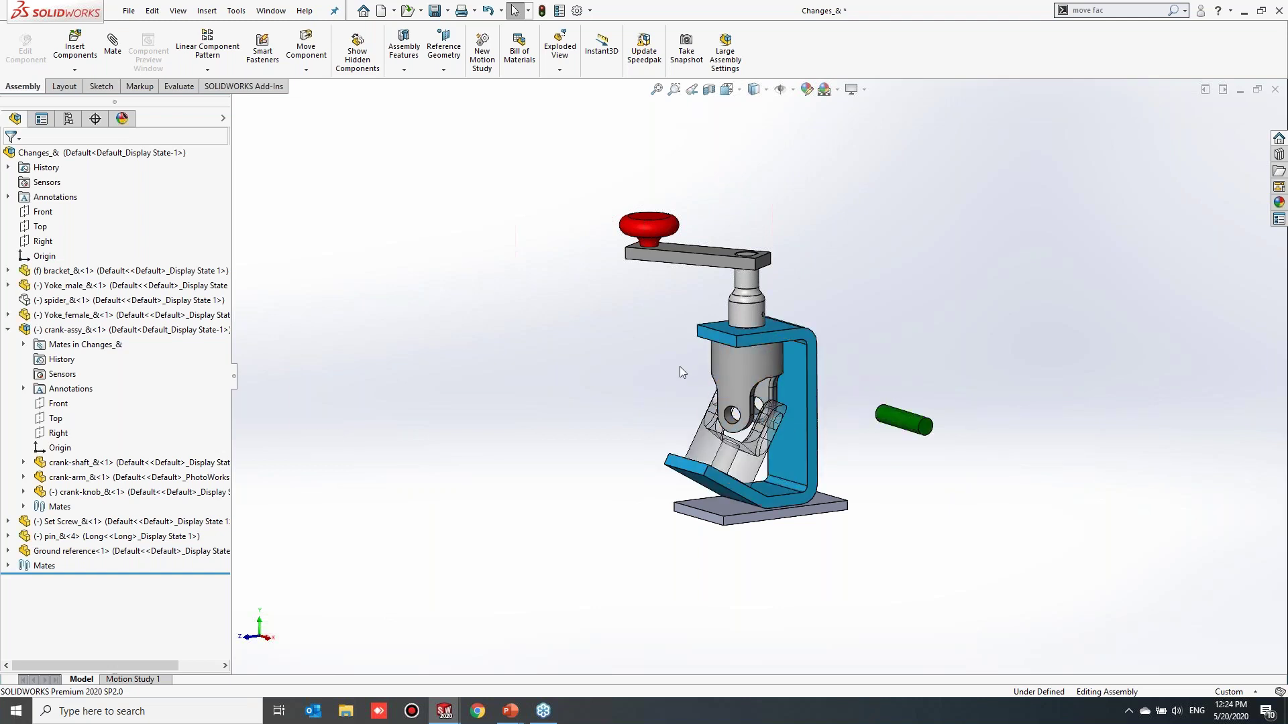
pyautogui.hotkey('shift', 'Tab')
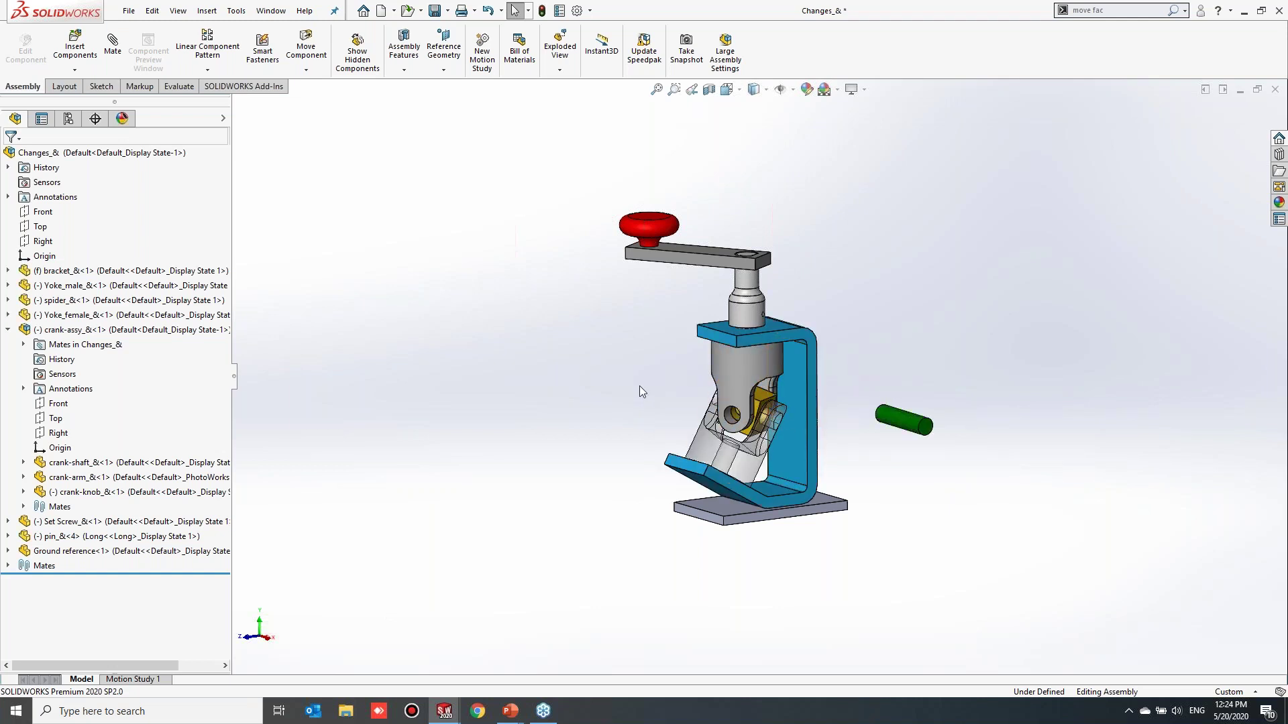
# Hide the male yoke, the bracket and the green pin, and show the yoke and bracket again
pyautogui.press('Tab')
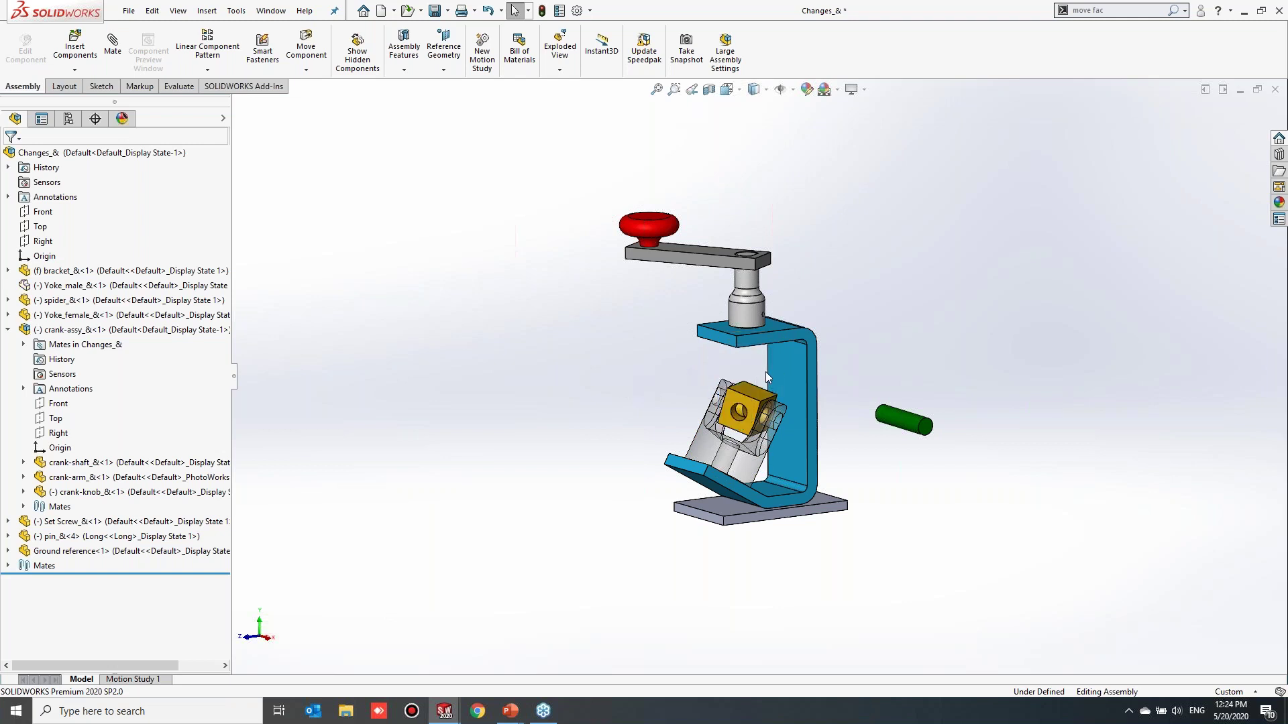
pyautogui.press('Tab')
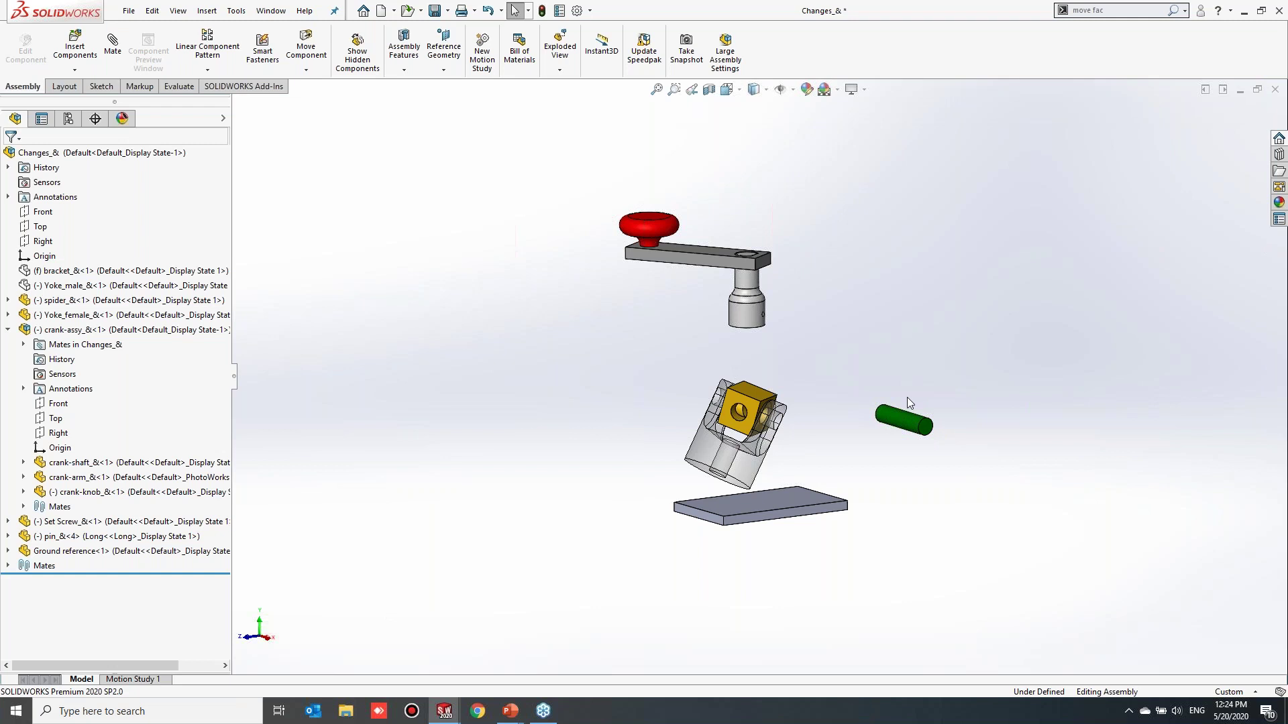
pyautogui.press('Tab')
pyautogui.hotkey('shift', 'Tab')
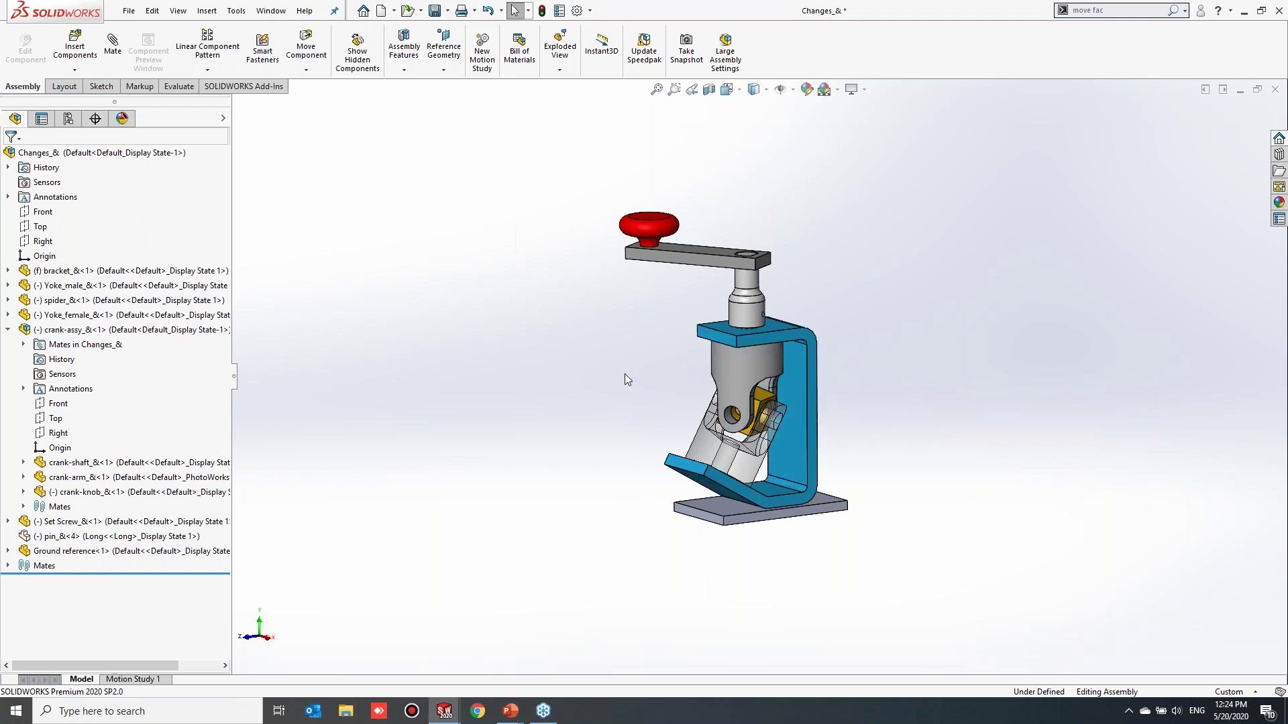
# Restore the green pin's visibility using Show Hidden Components, and exit the command
pyautogui.scroll(2, 675, 384)
pyautogui.scroll(-2, 676, 383)
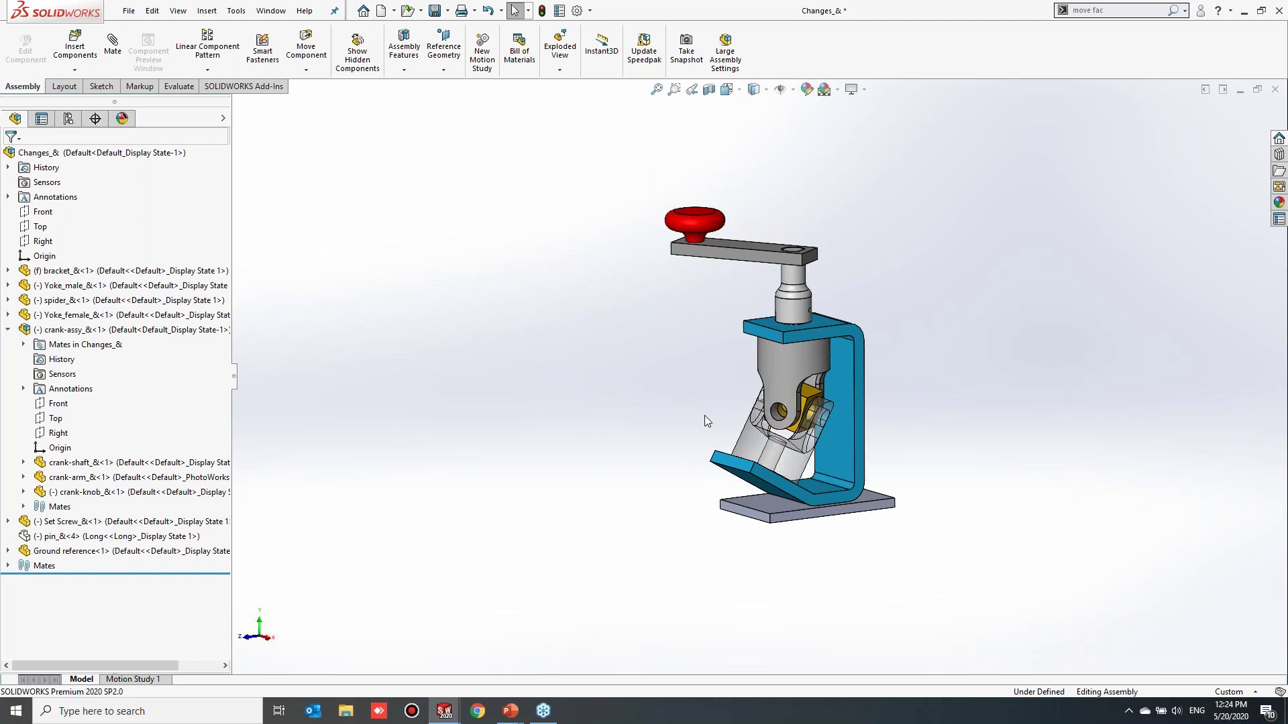
pyautogui.scroll(1, 911, 431)
pyautogui.scroll(-1, 908, 424)
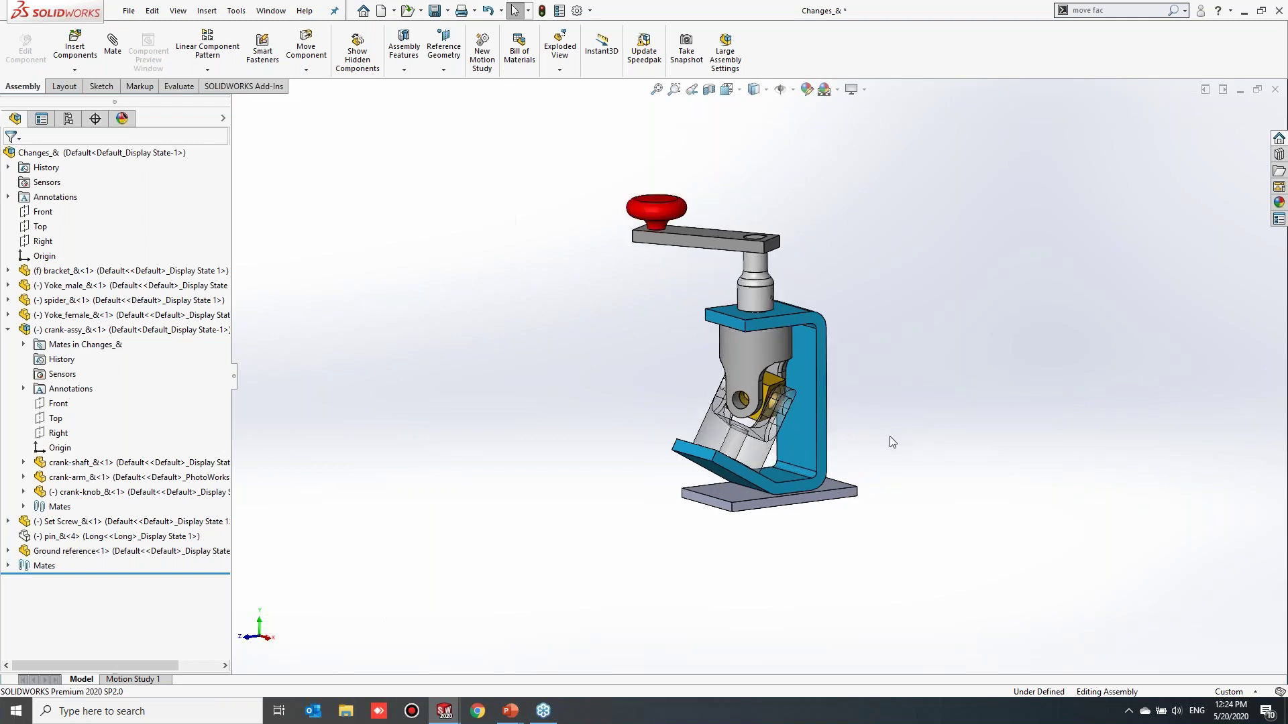
pyautogui.rightClick(584, 333)
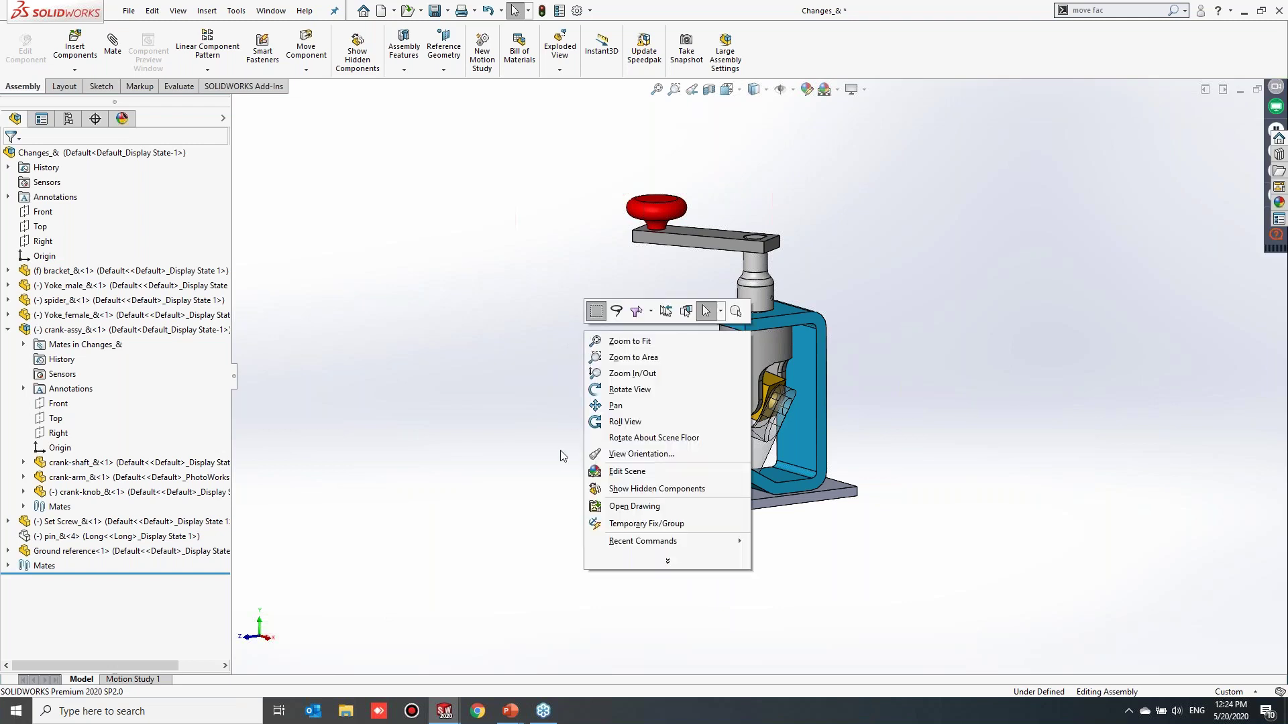
pyautogui.click(647, 491)
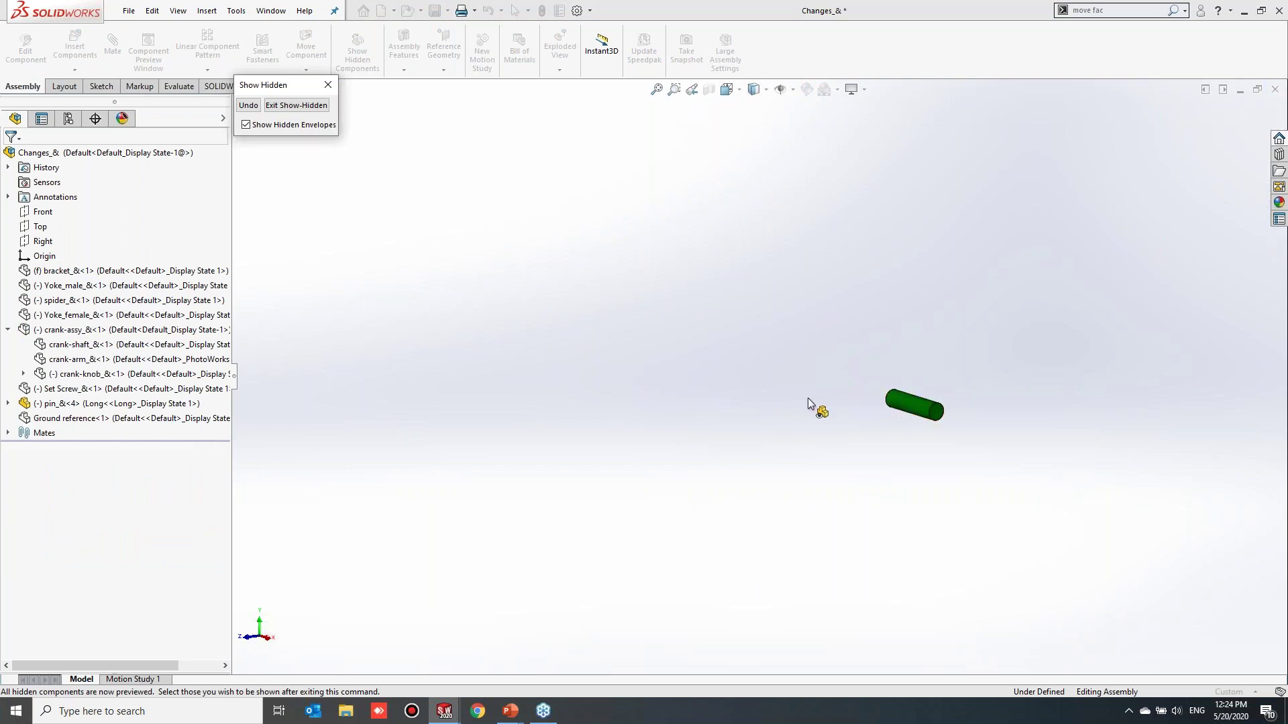
pyautogui.click(910, 409)
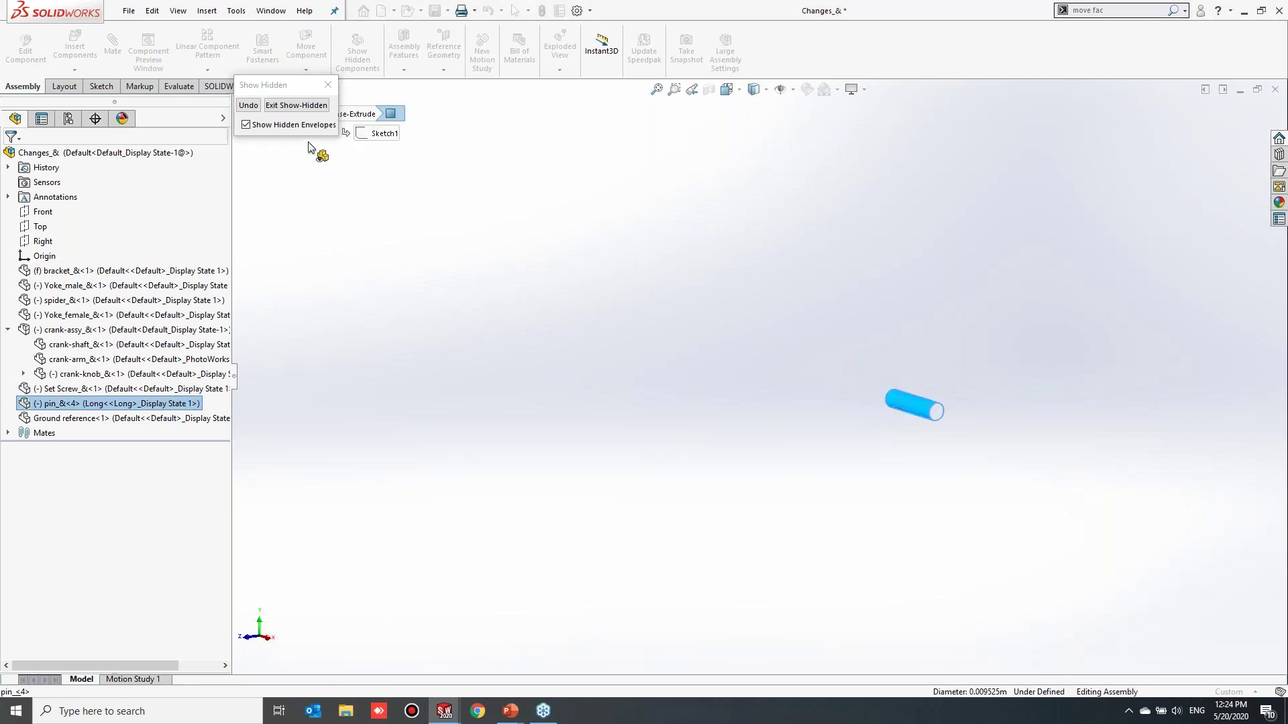
pyautogui.click(327, 85)
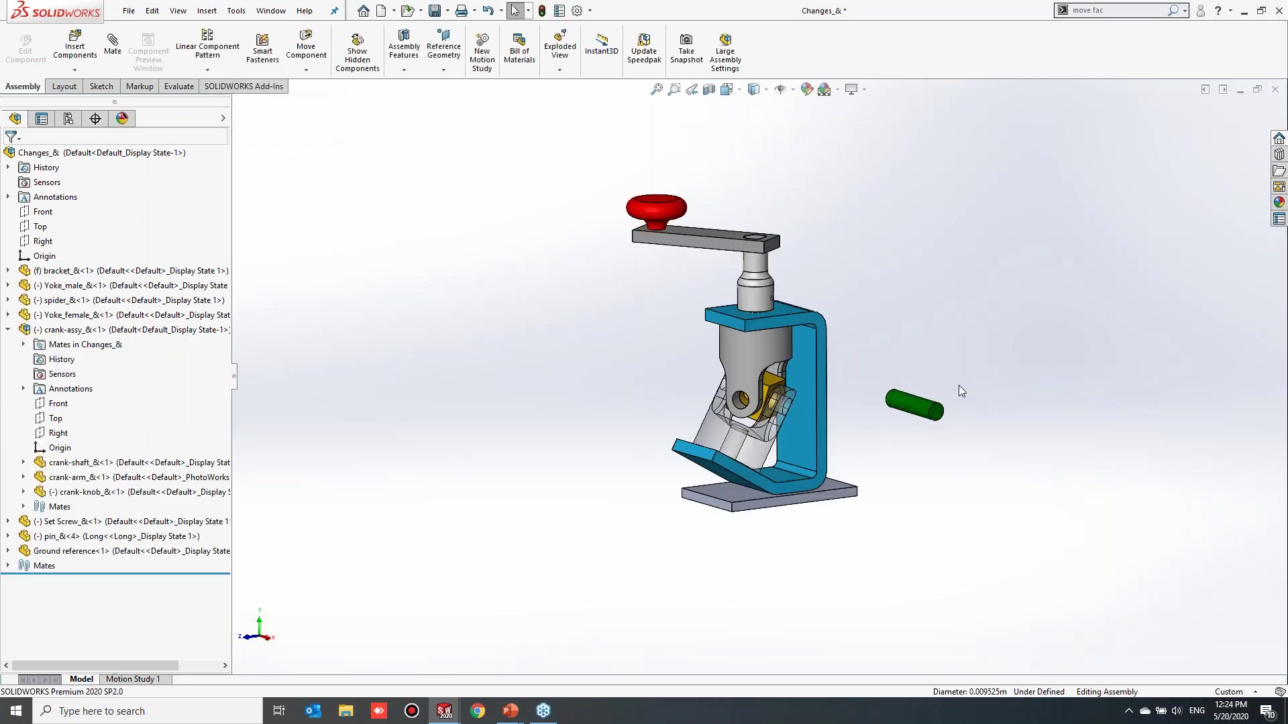
# Hide the male yoke and the spider in the crank assembly
pyautogui.press('z')
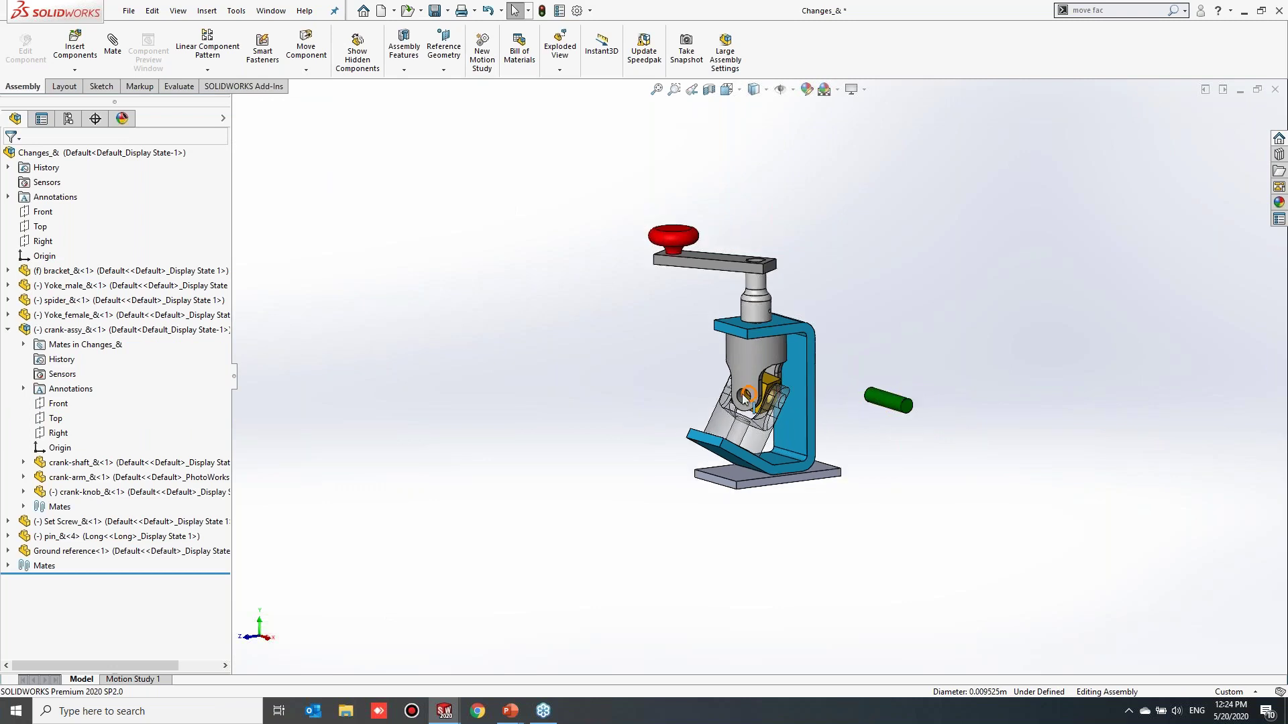
pyautogui.press('Tab')
pyautogui.press('Tab')
pyautogui.press('Tab')
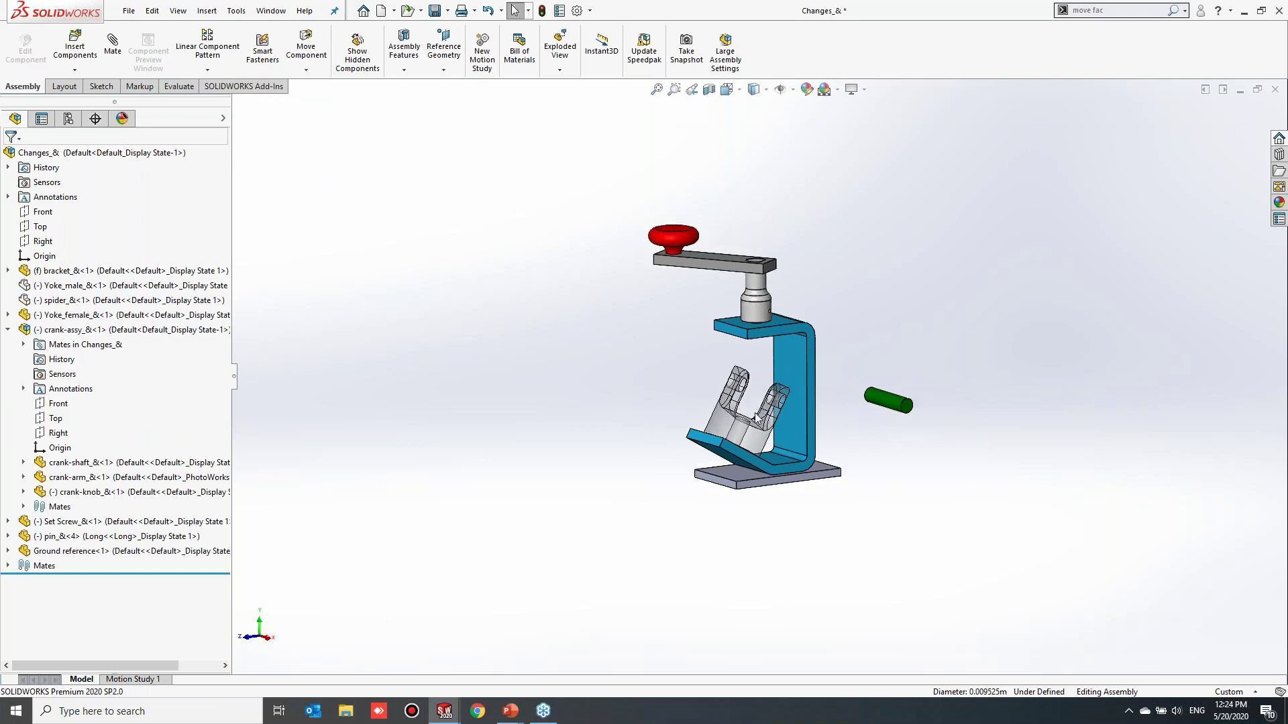
# Hide the bracket and the female yoke, and restore all hidden components by showing the top-level assembly with dependents
pyautogui.press('Tab')
pyautogui.press('z')
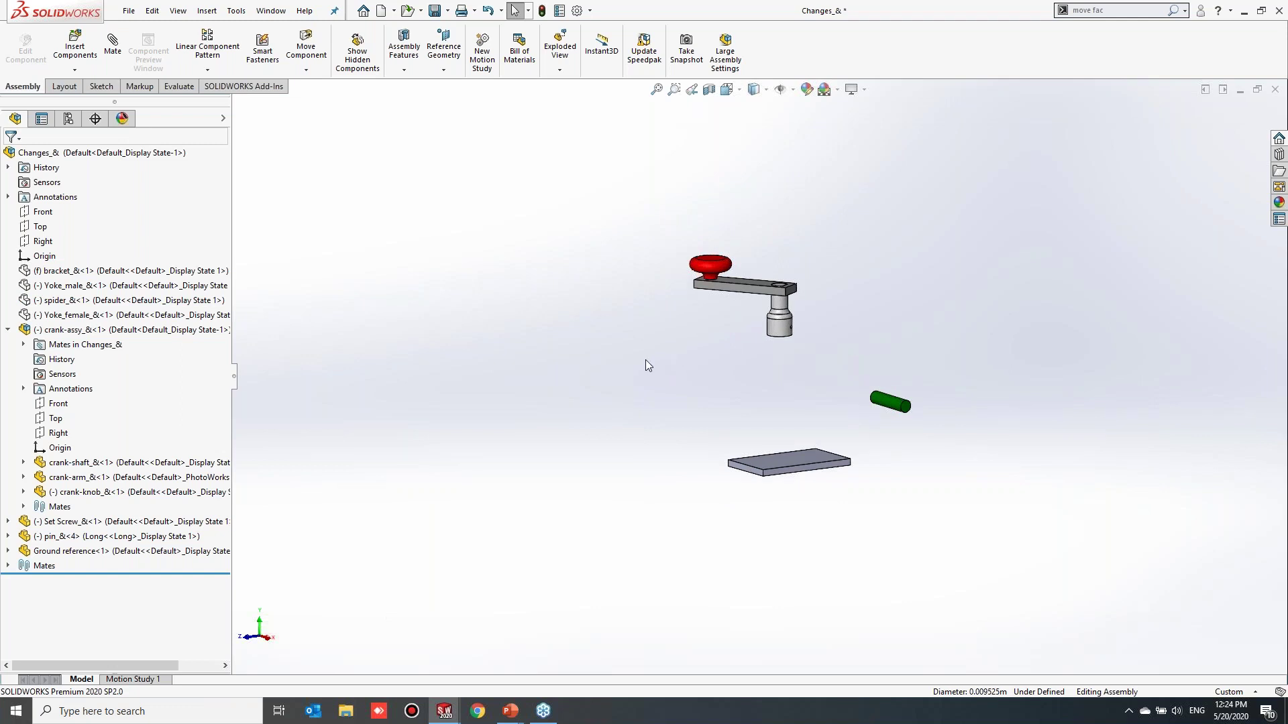
pyautogui.click(136, 155)
pyautogui.rightClick(137, 155)
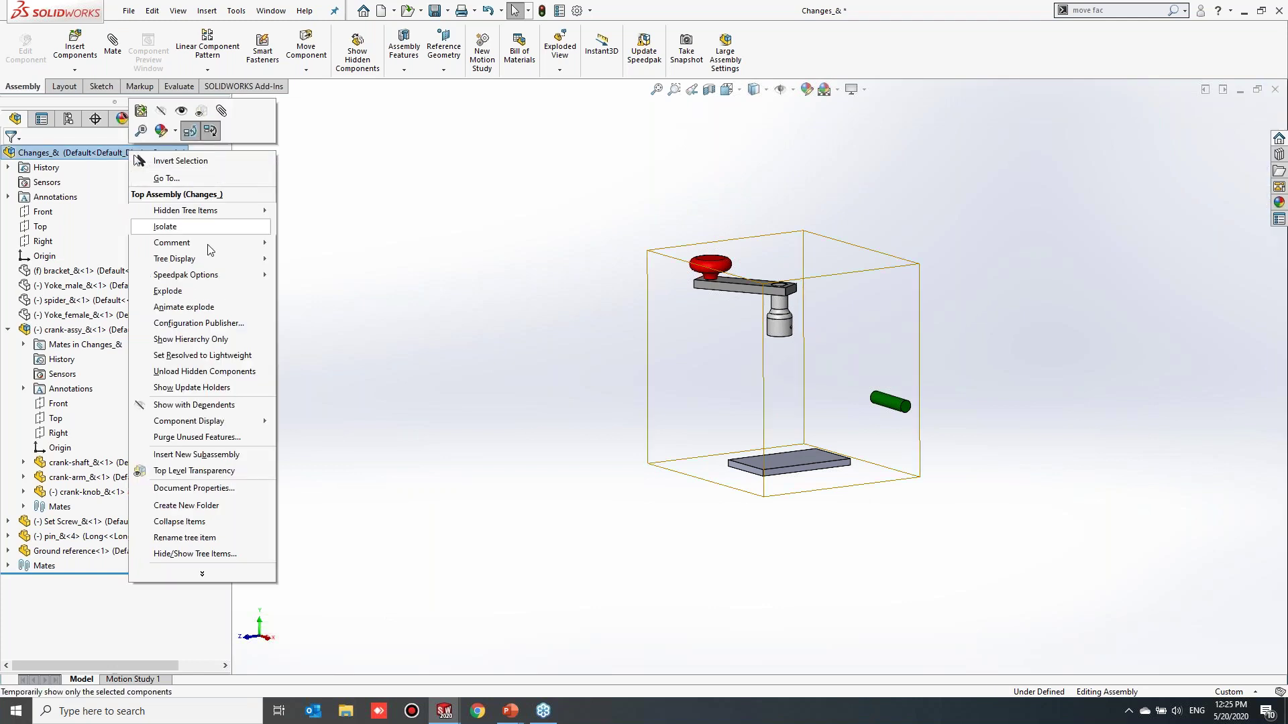
pyautogui.click(251, 406)
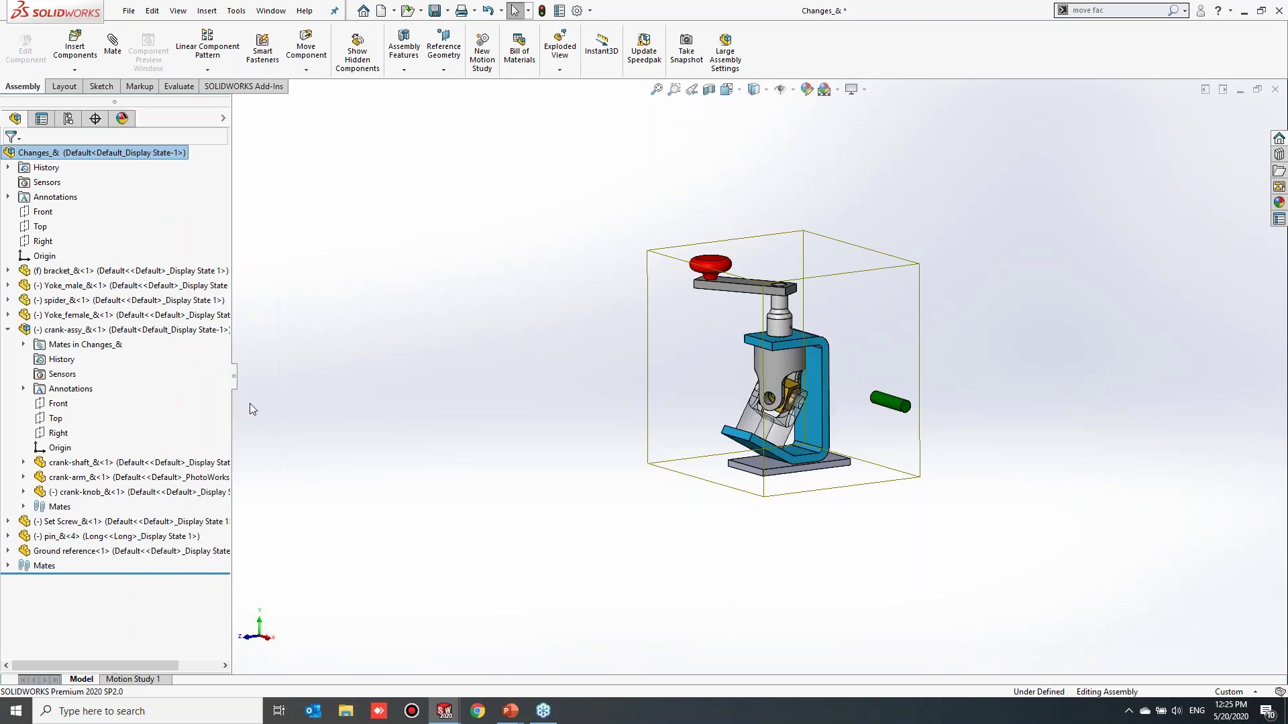
pyautogui.scroll(-3, 892, 389)
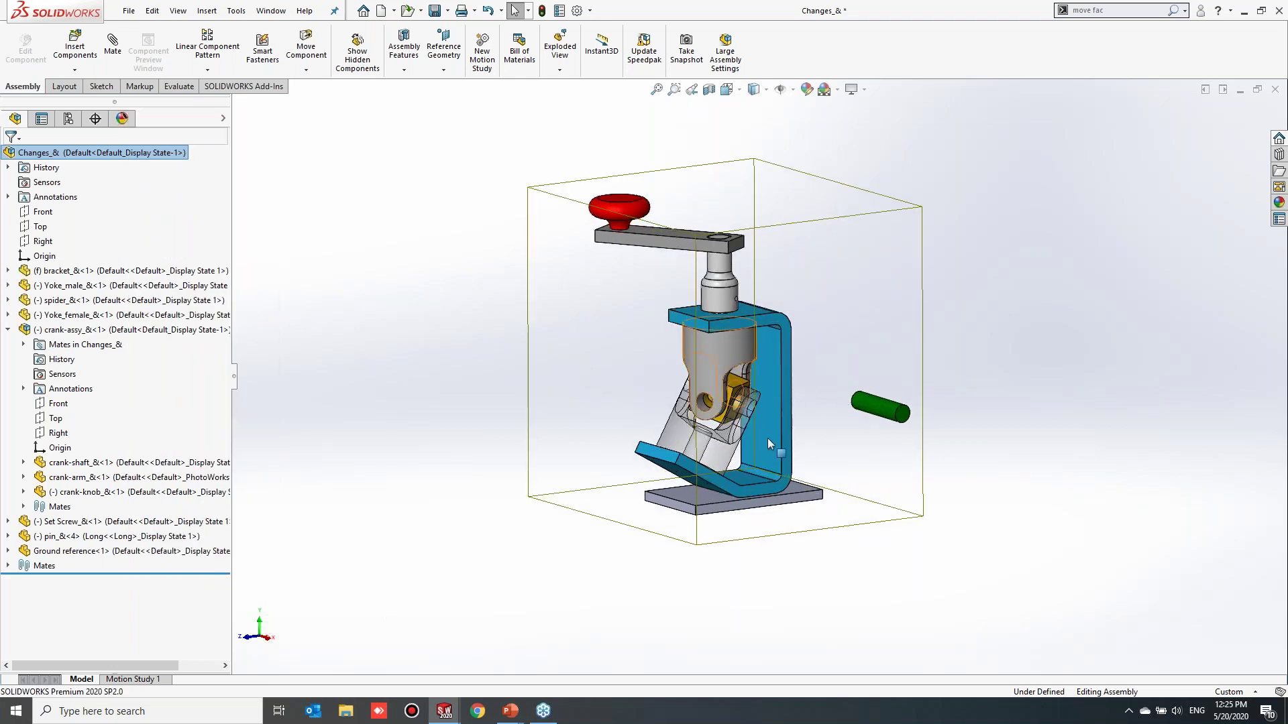
pyautogui.moveTo(885, 396); pyautogui.dragTo(859, 443, button='middle')
pyautogui.scroll(2, 585, 394)
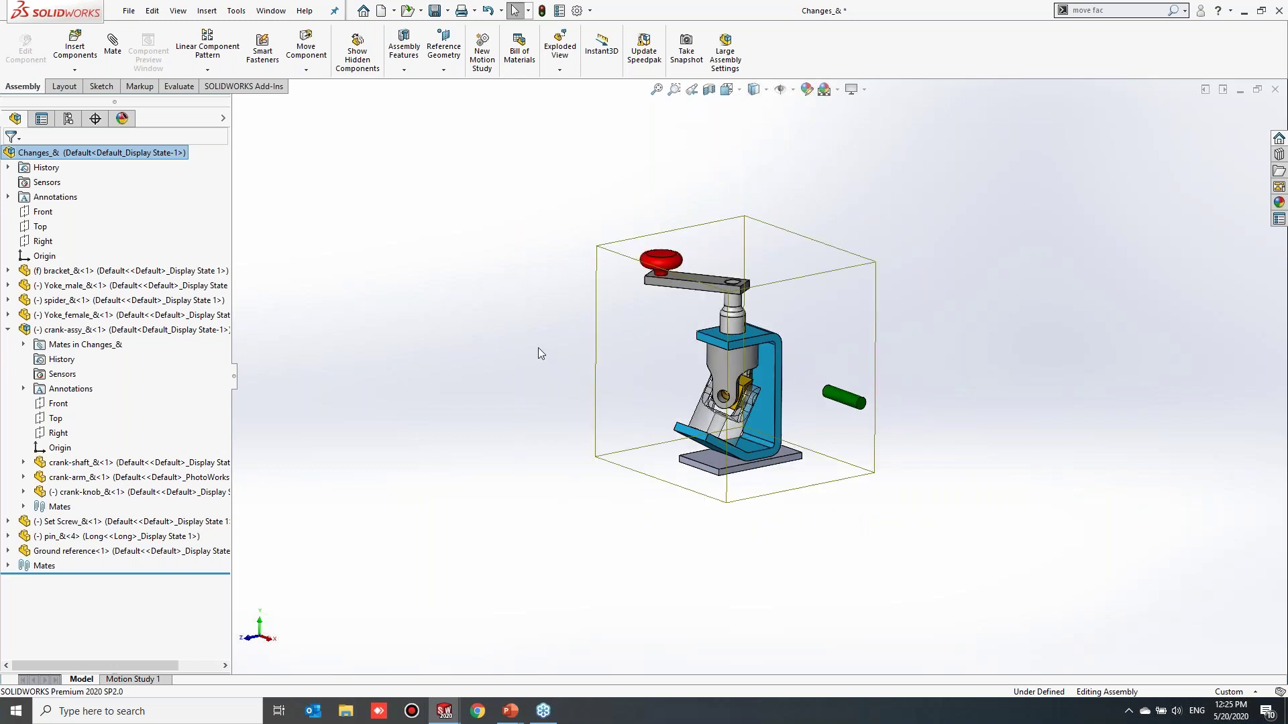
# Preview the assembly's hidden components with Show Hidden Components, and exit the command
pyautogui.rightClick(524, 334)
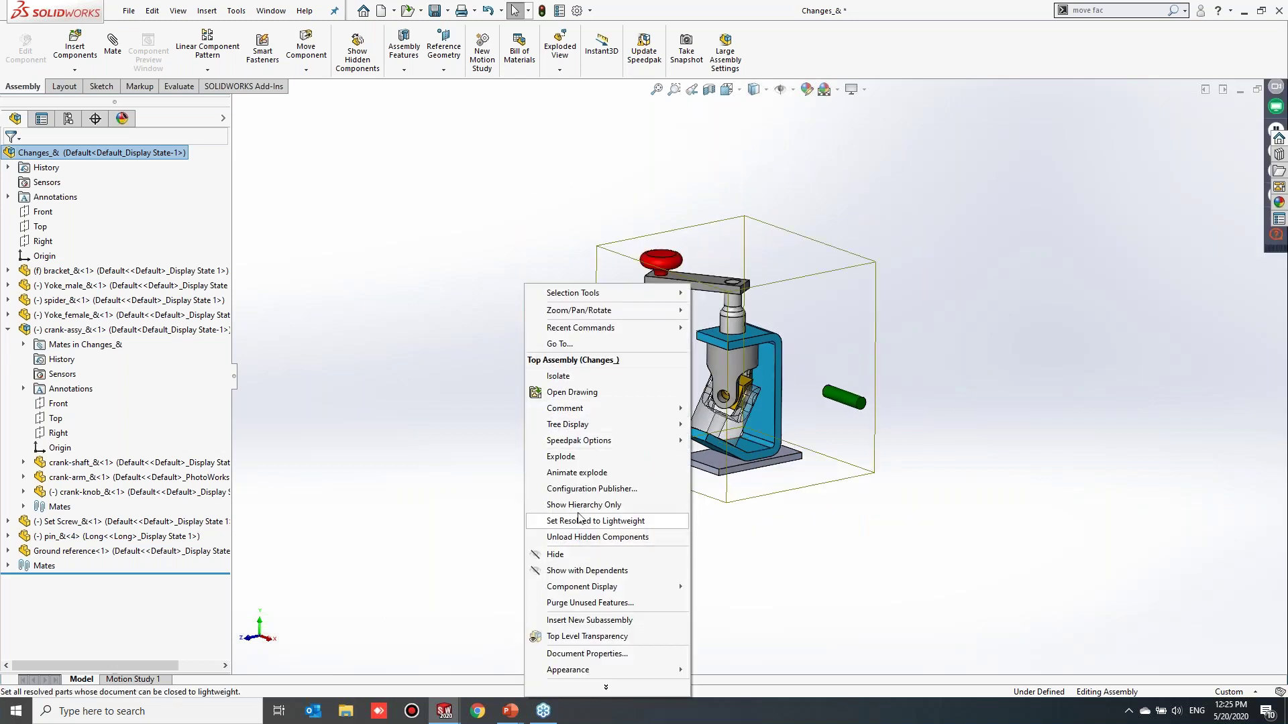
pyautogui.click(507, 523)
pyautogui.click(546, 247)
pyautogui.rightClick(546, 248)
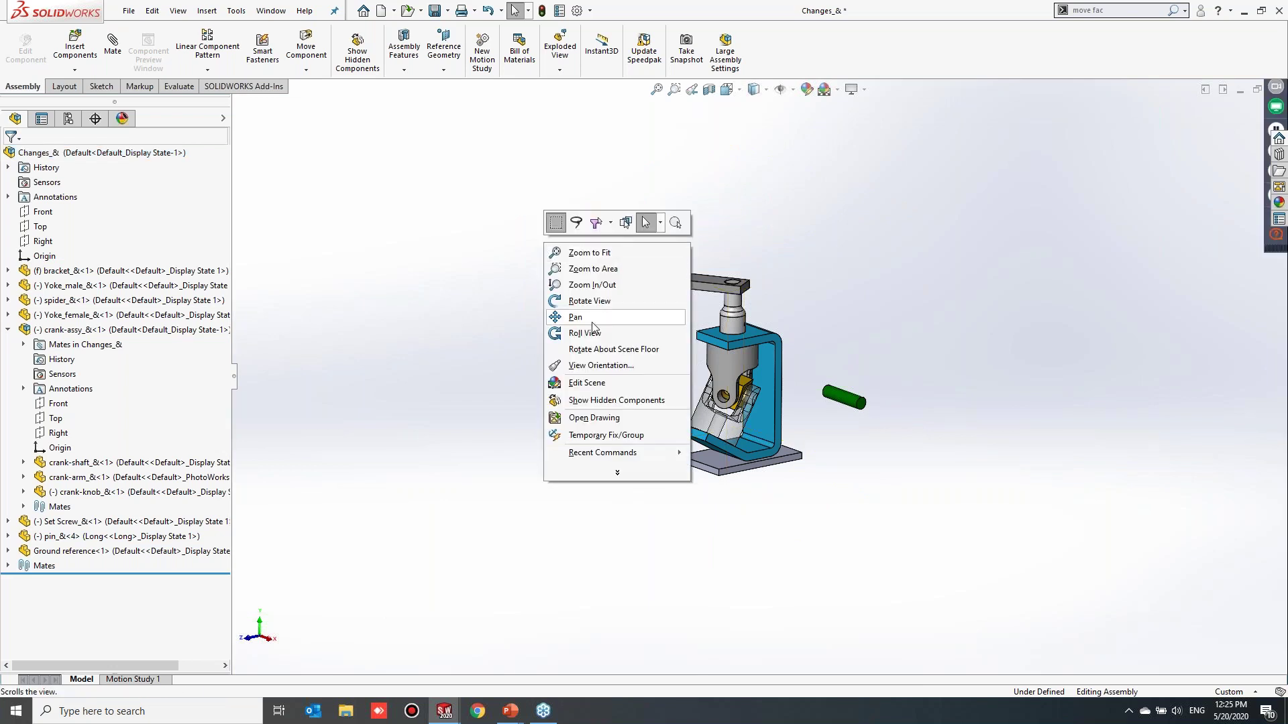
pyautogui.click(606, 401)
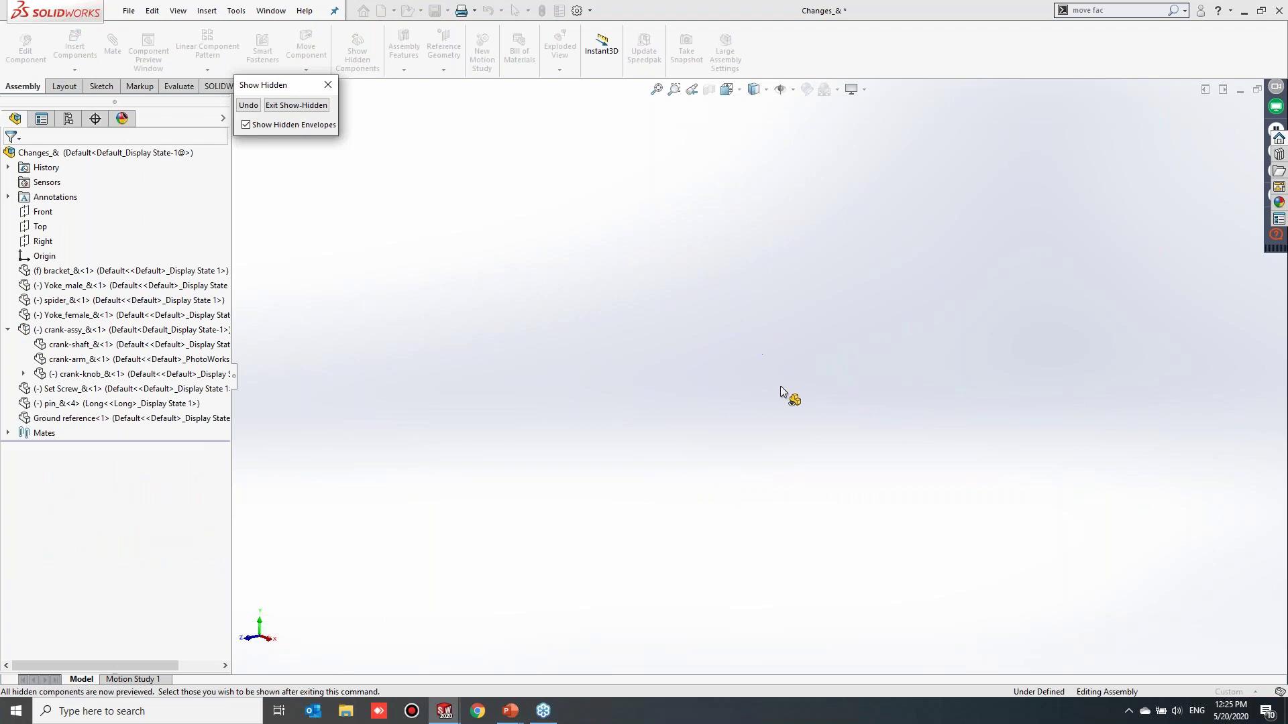
pyautogui.click(325, 86)
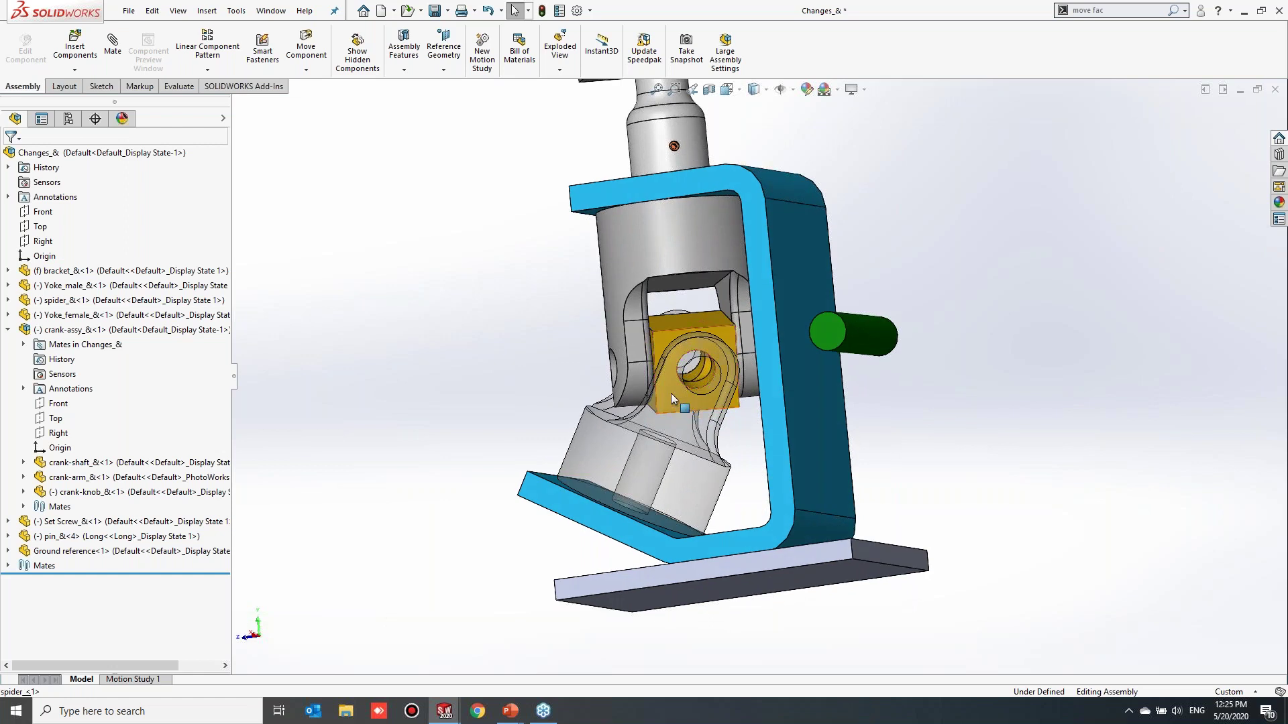
# Select the yellow spider's face through the transparent female yoke, and clear the selection
pyautogui.click(671, 393)
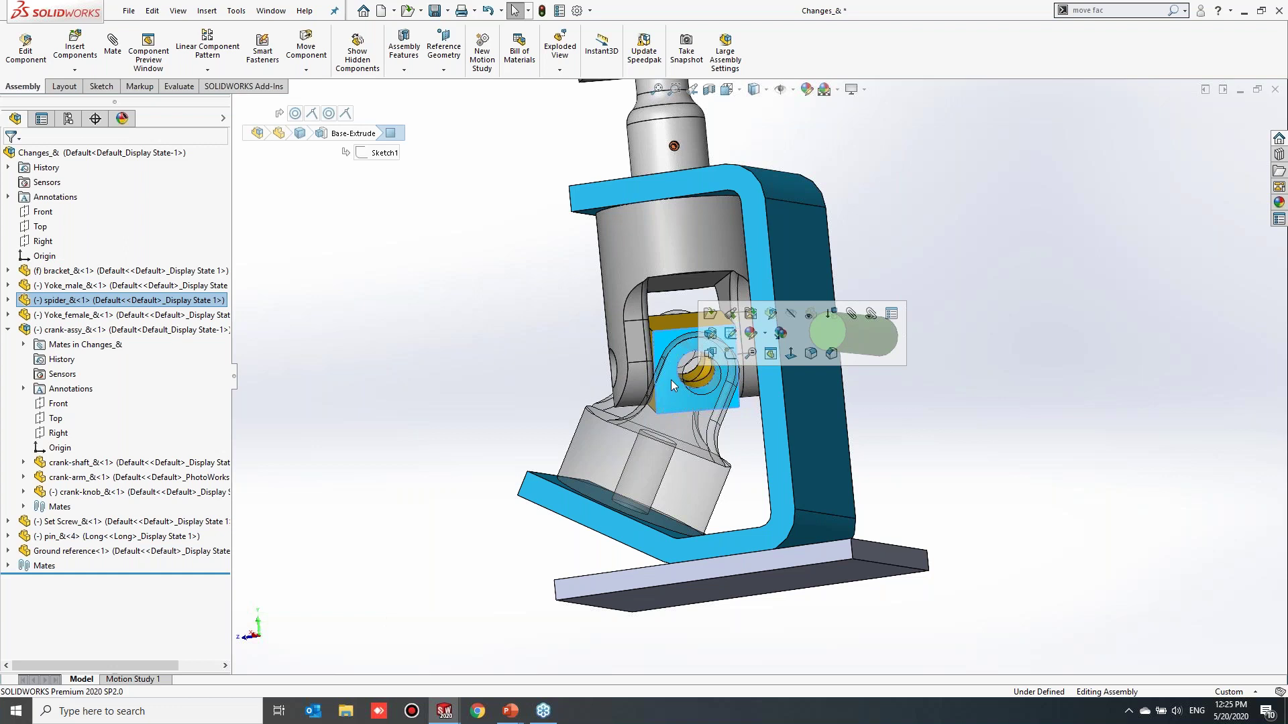
pyautogui.moveTo(671, 362)
pyautogui.mouseDown(button='middle')
pyautogui.moveTo(704, 356)
pyautogui.moveTo(688, 352)
pyautogui.mouseUp(button='middle')
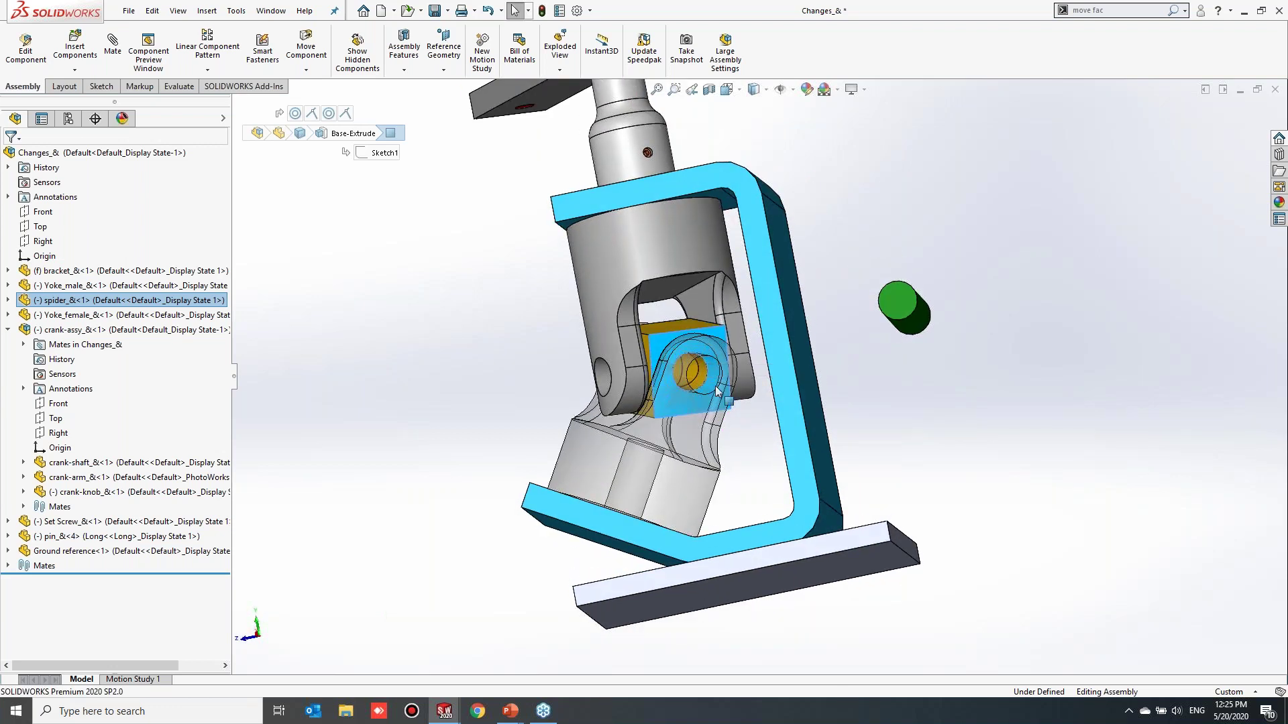
pyautogui.click(923, 400)
pyautogui.moveTo(728, 433)
pyautogui.mouseDown(button='middle')
pyautogui.moveTo(737, 403)
pyautogui.moveTo(709, 444)
pyautogui.mouseUp(button='middle')
pyautogui.click(721, 422)
pyautogui.click(970, 509)
# Select the transparent female yoke itself instead of the spider behind it, and clear the selection
pyautogui.scroll(-2, 707, 448)
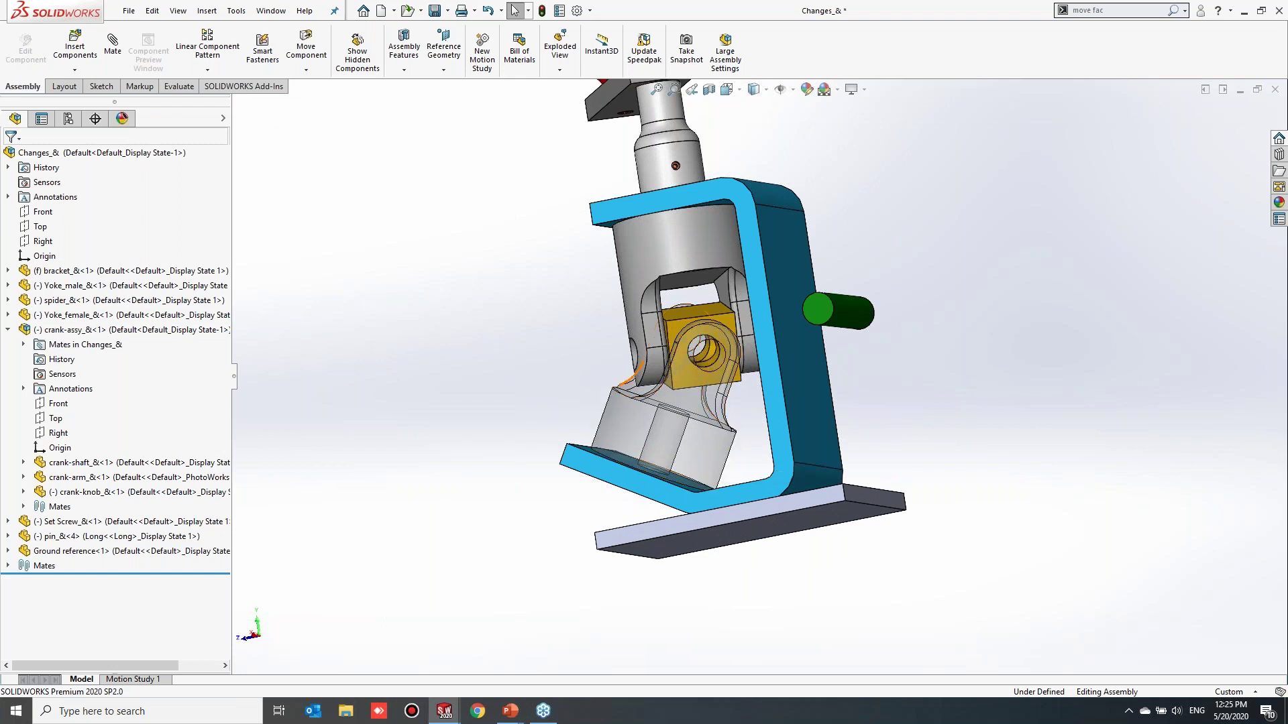
pyautogui.moveTo(672, 431); pyautogui.dragTo(742, 440, button='middle')
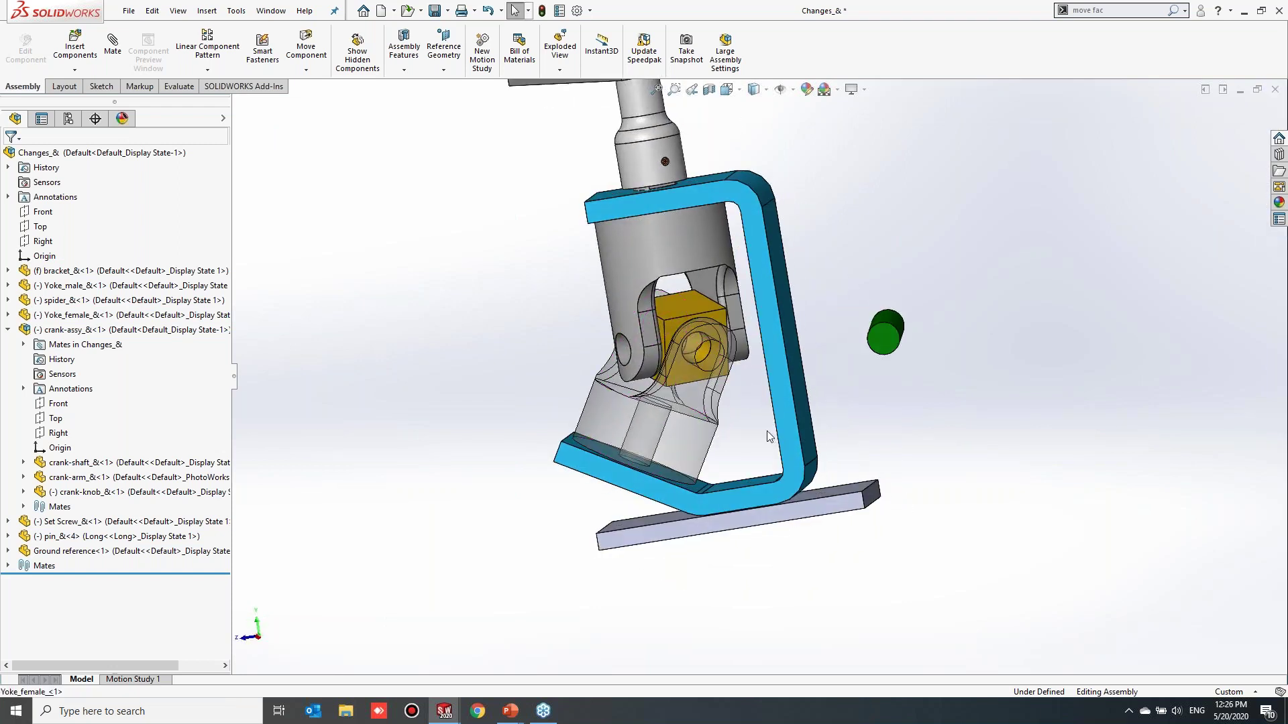
pyautogui.click(706, 388)
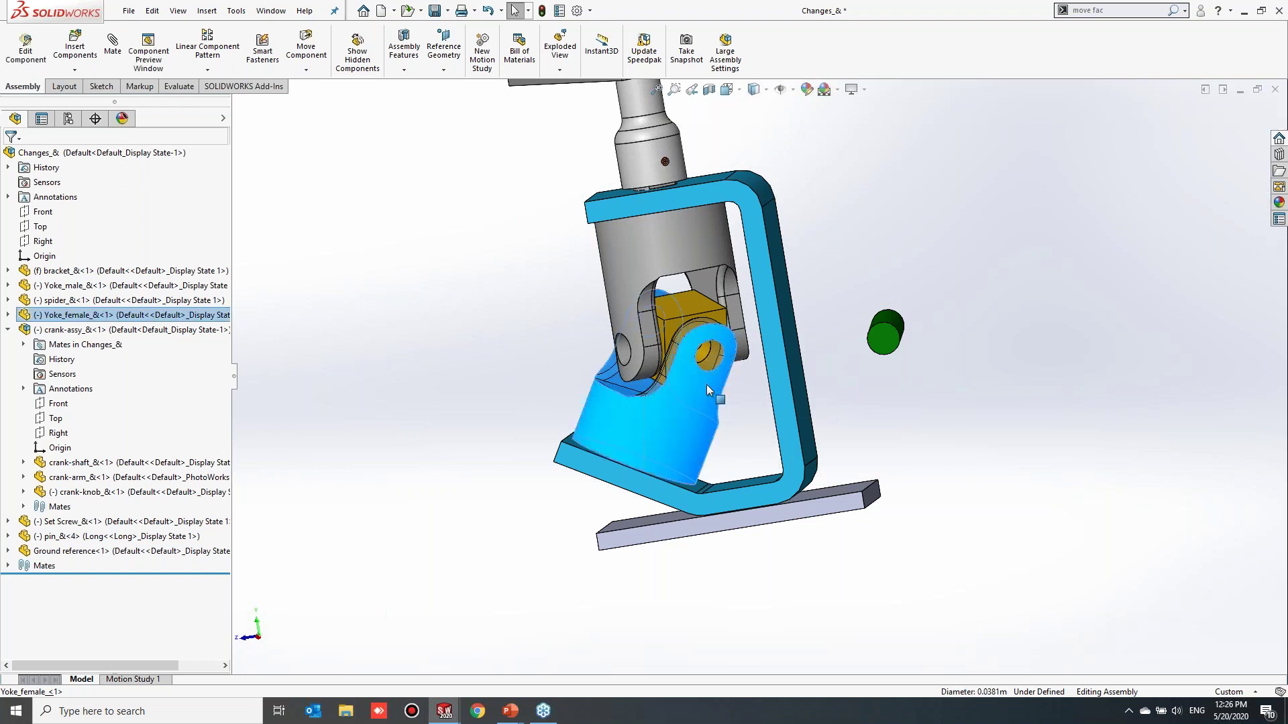
pyautogui.click(745, 398)
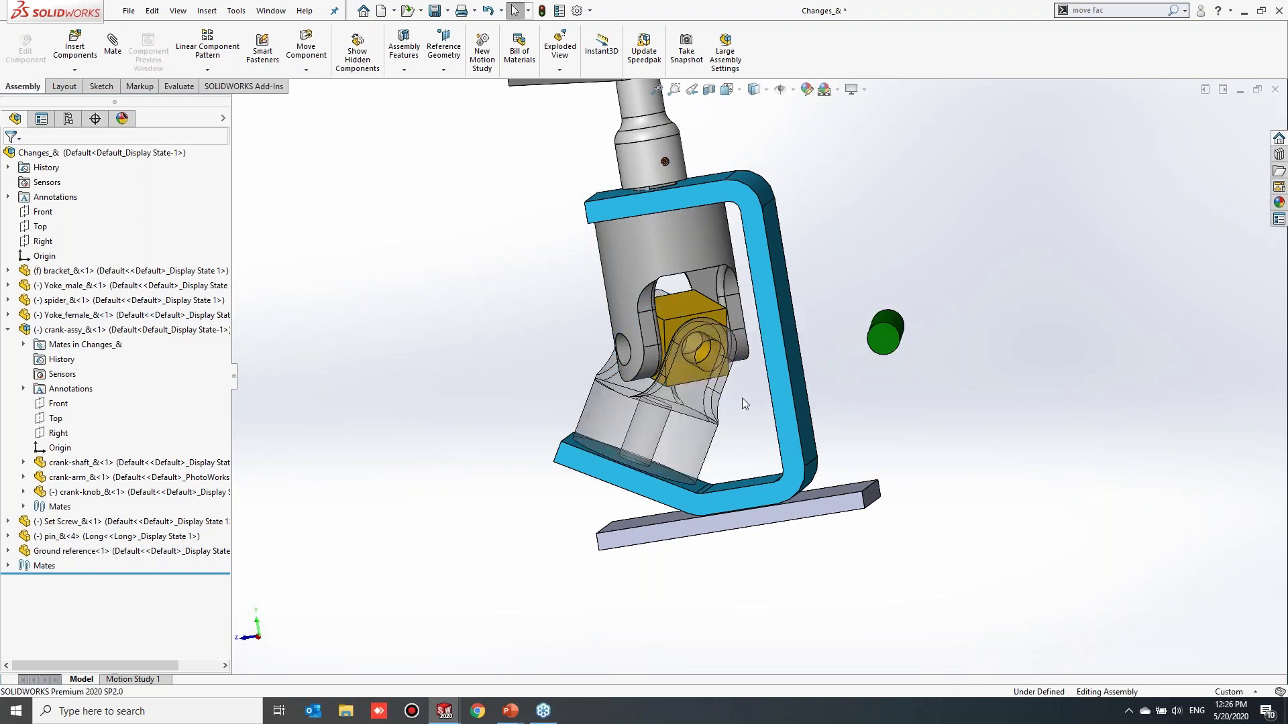
pyautogui.click(687, 388)
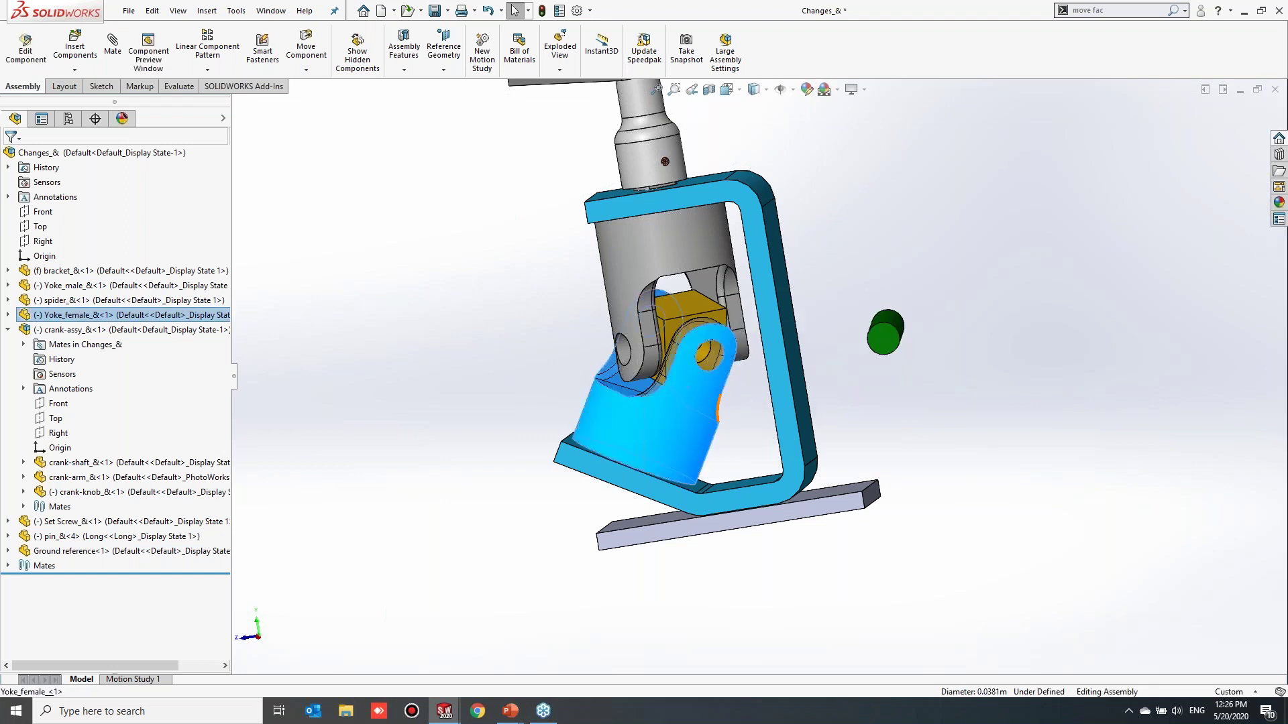
pyautogui.click(886, 425)
pyautogui.scroll(5, 758, 375)
pyautogui.moveTo(611, 382); pyautogui.dragTo(672, 395, button='middle')
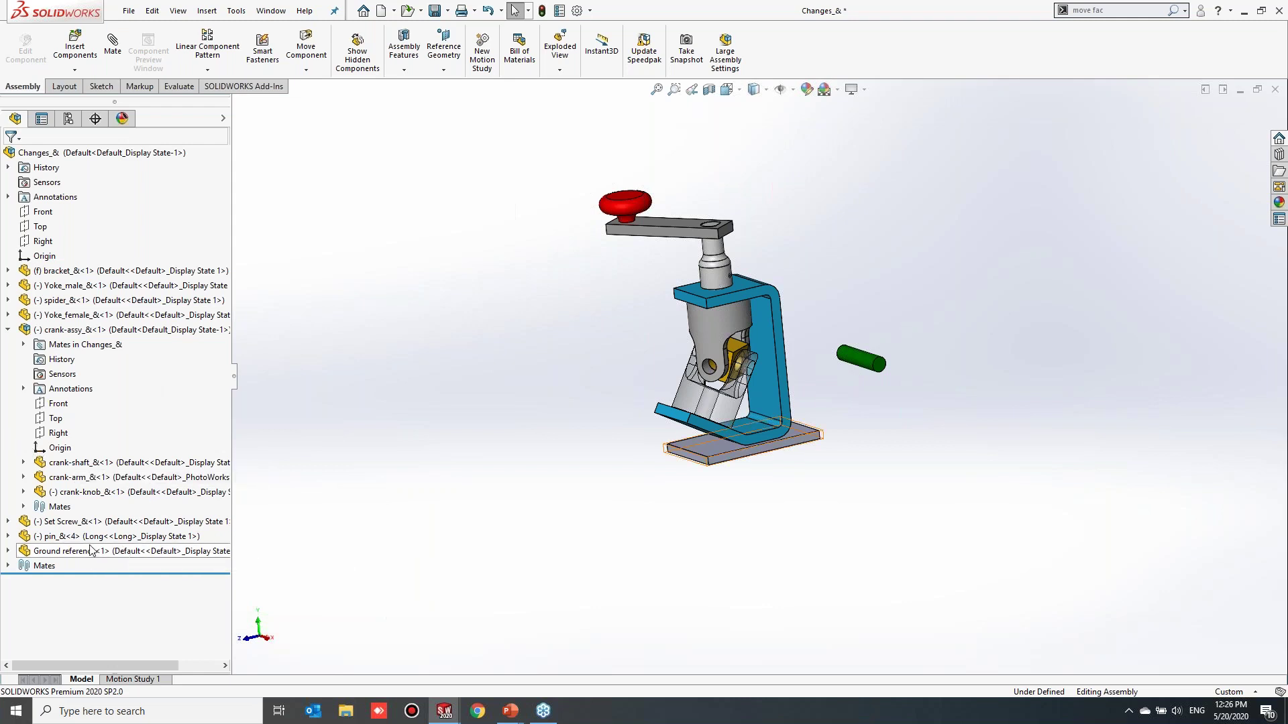
# Add the green pin to a new tree folder named PIN, expanding the folder and collapsing the crank subassembly
pyautogui.rightClick(118, 536)
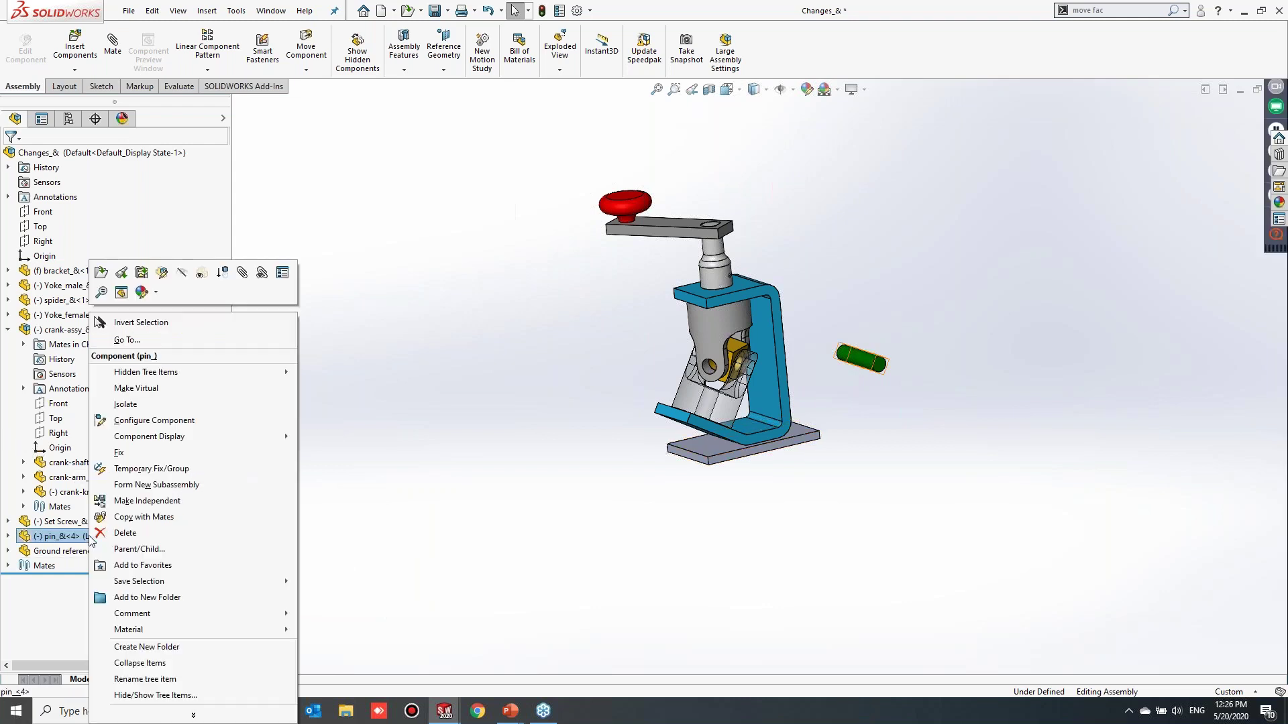
pyautogui.click(151, 597)
pyautogui.write('pIN')
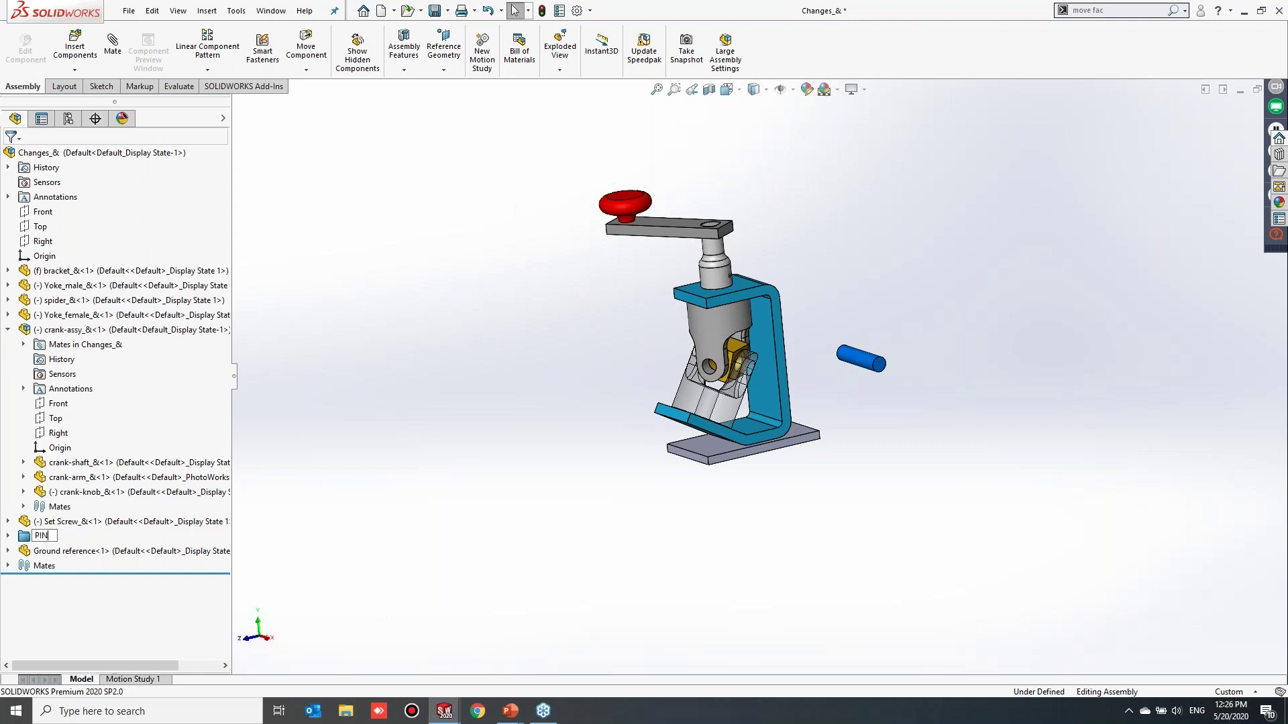
pyautogui.click(279, 518)
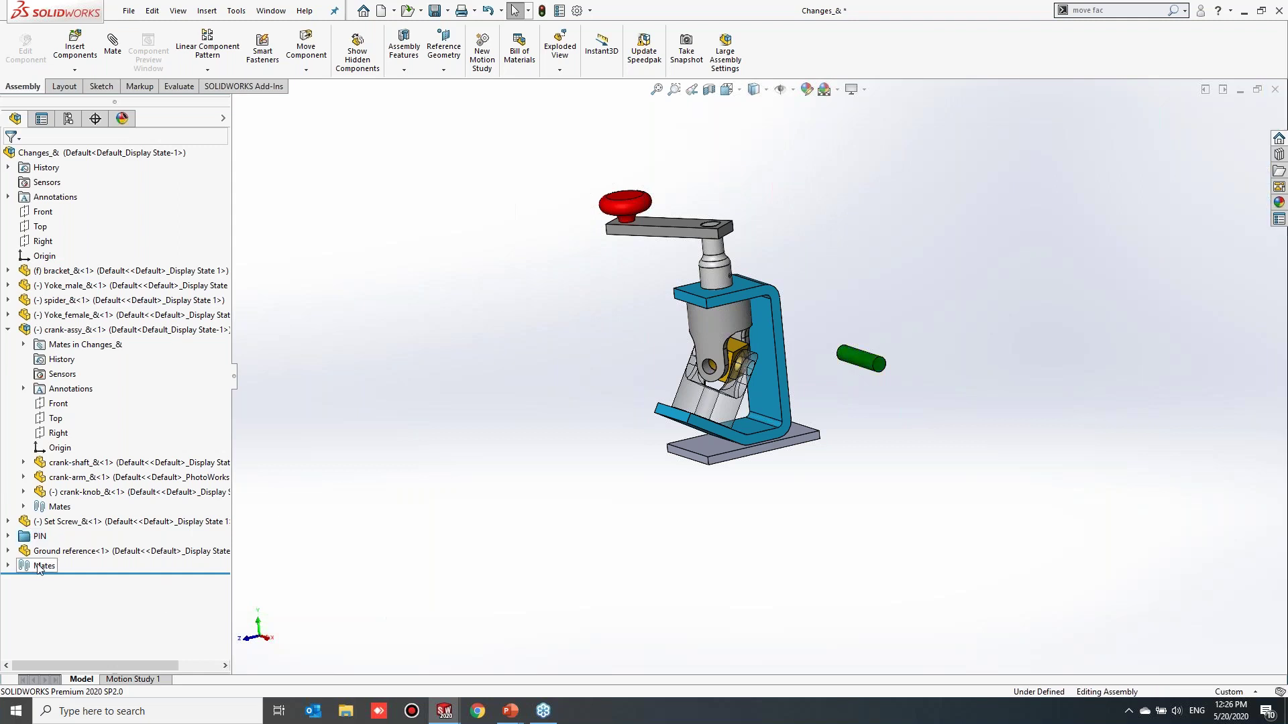
pyautogui.click(9, 537)
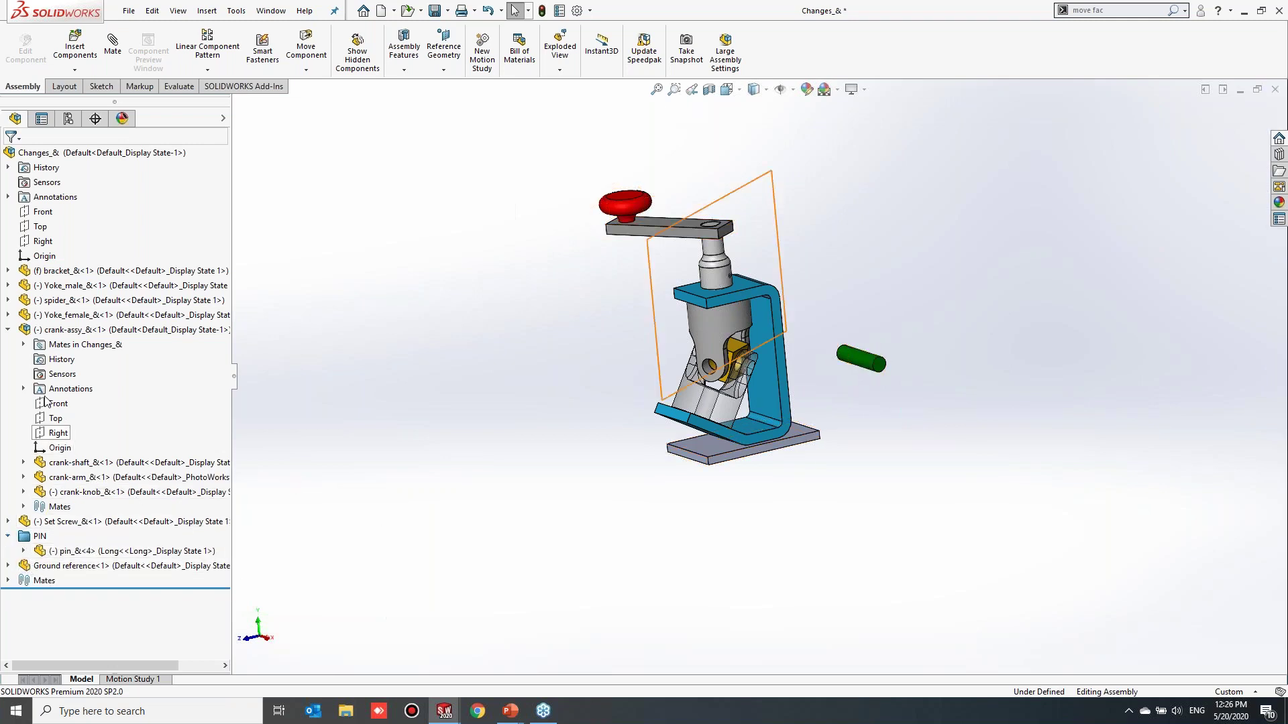
pyautogui.click(8, 330)
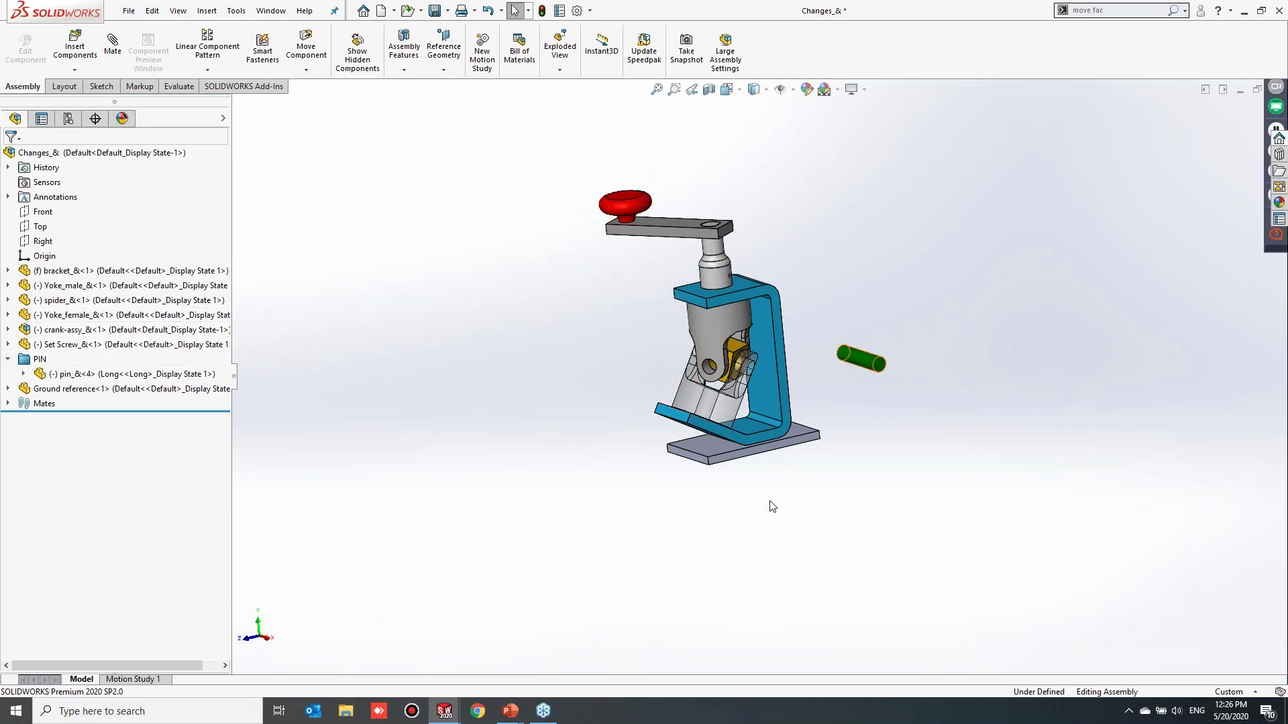
pyautogui.scroll(1, 779, 480)
pyautogui.scroll(-1, 790, 471)
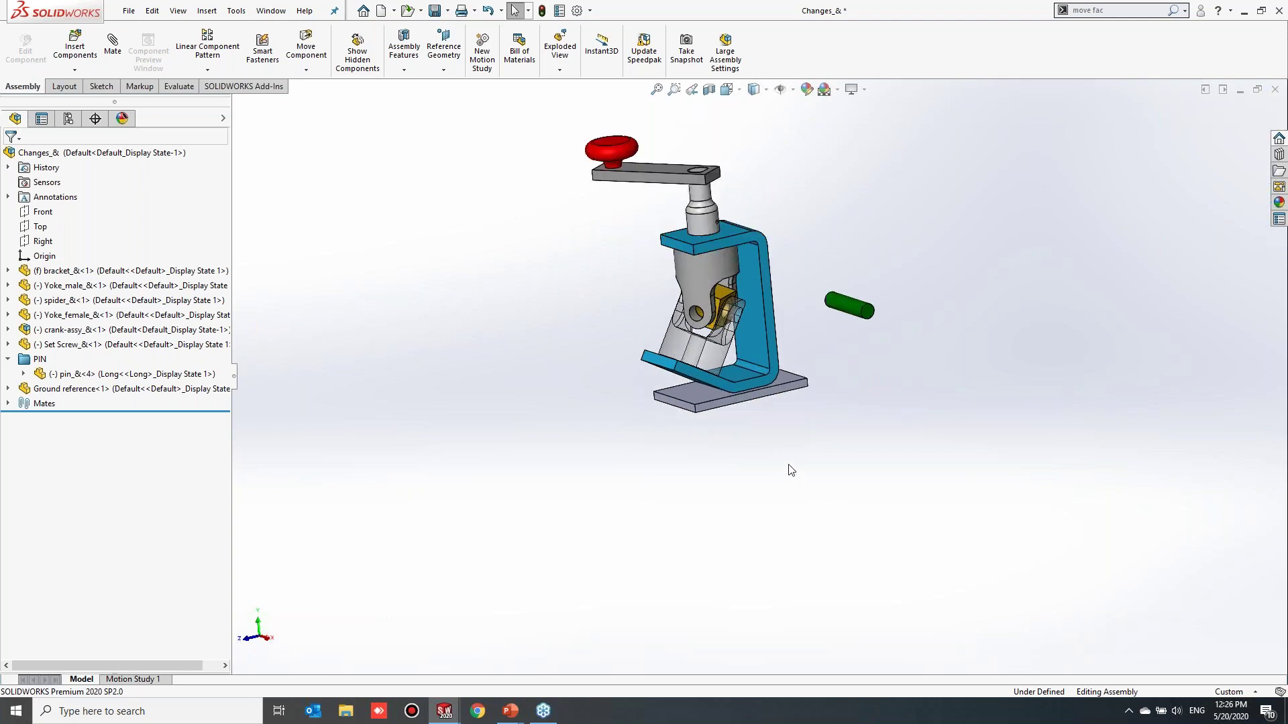
pyautogui.scroll(3, 786, 447)
pyautogui.scroll(-2, 796, 272)
pyautogui.moveTo(737, 500); pyautogui.dragTo(773, 476, button='middle')
pyautogui.scroll(-1, 775, 459)
pyautogui.scroll(1, 754, 413)
pyautogui.scroll(-1, 774, 373)
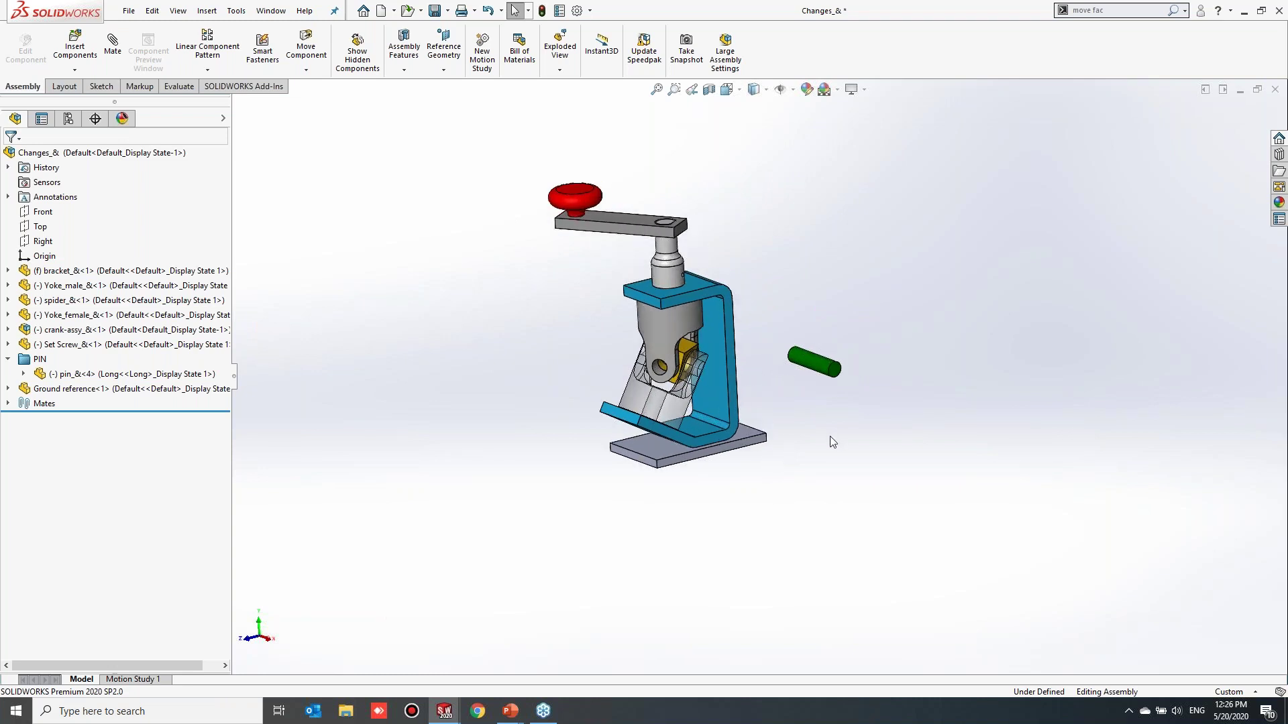
pyautogui.moveTo(819, 444); pyautogui.dragTo(808, 412, button='middle')
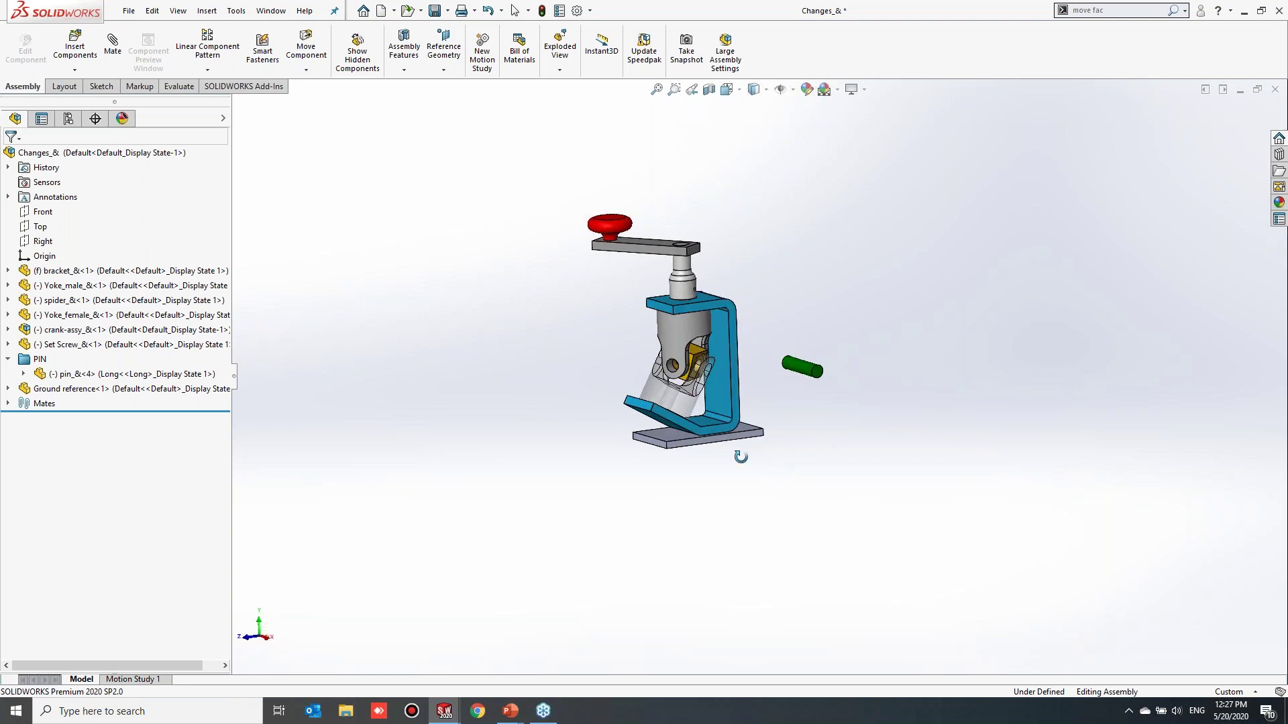
pyautogui.scroll(-2, 707, 379)
pyautogui.moveTo(778, 410); pyautogui.dragTo(818, 385, button='middle')
pyautogui.scroll(-3, 845, 369)
pyautogui.moveTo(734, 374); pyautogui.dragTo(800, 484, button='middle')
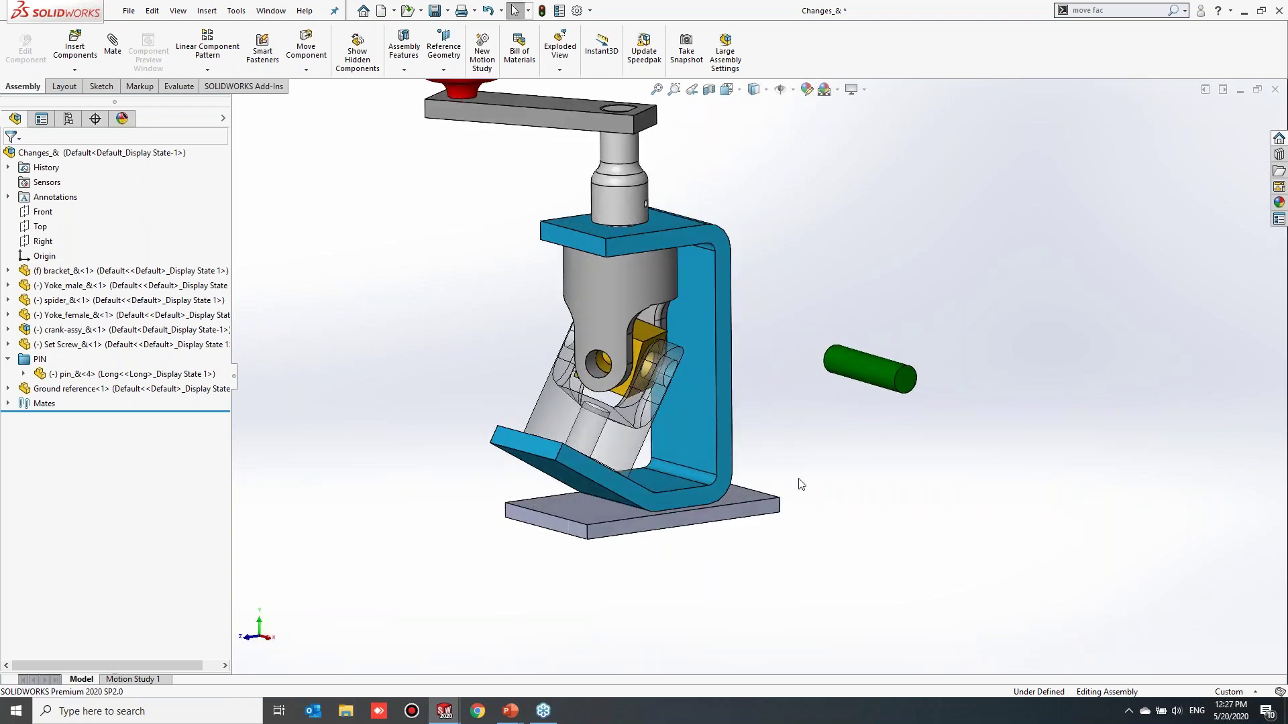
pyautogui.scroll(5, 747, 397)
pyautogui.scroll(-4, 820, 389)
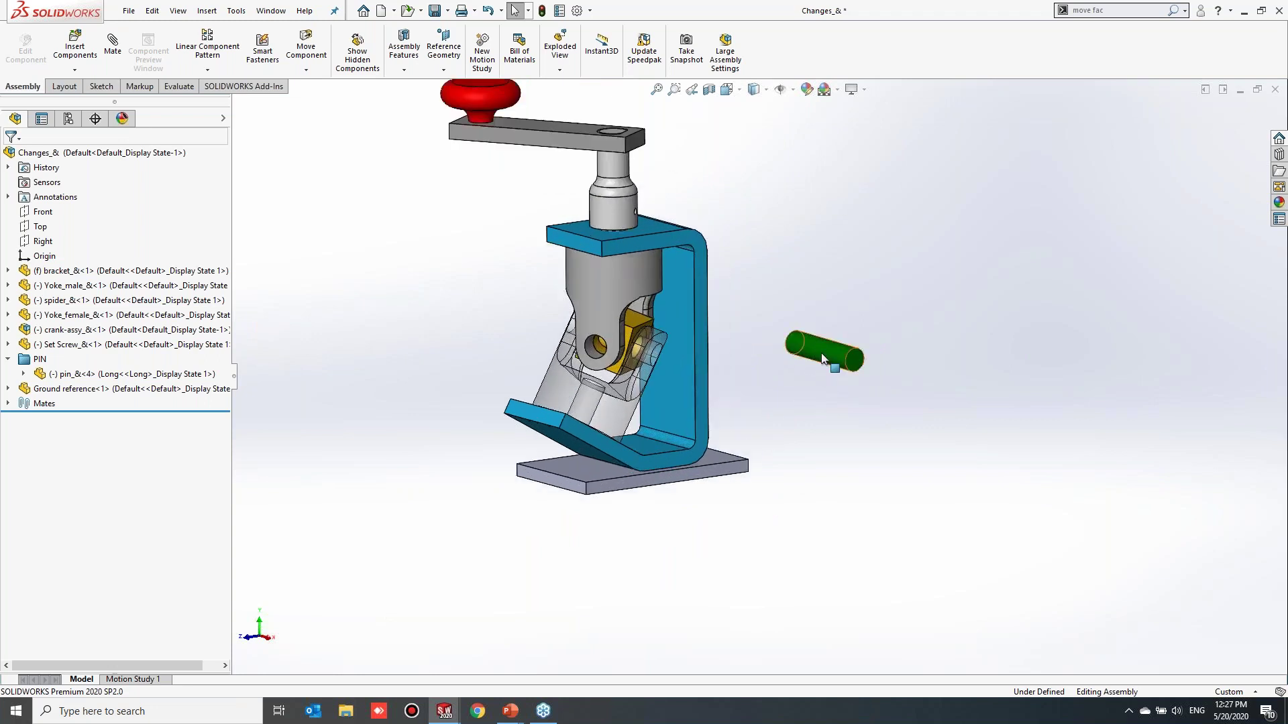
pyautogui.scroll(3, 690, 196)
pyautogui.scroll(-2, 725, 356)
pyautogui.moveTo(666, 416); pyautogui.dragTo(743, 397, button='middle')
pyautogui.moveTo(642, 402); pyautogui.dragTo(818, 421, button='middle')
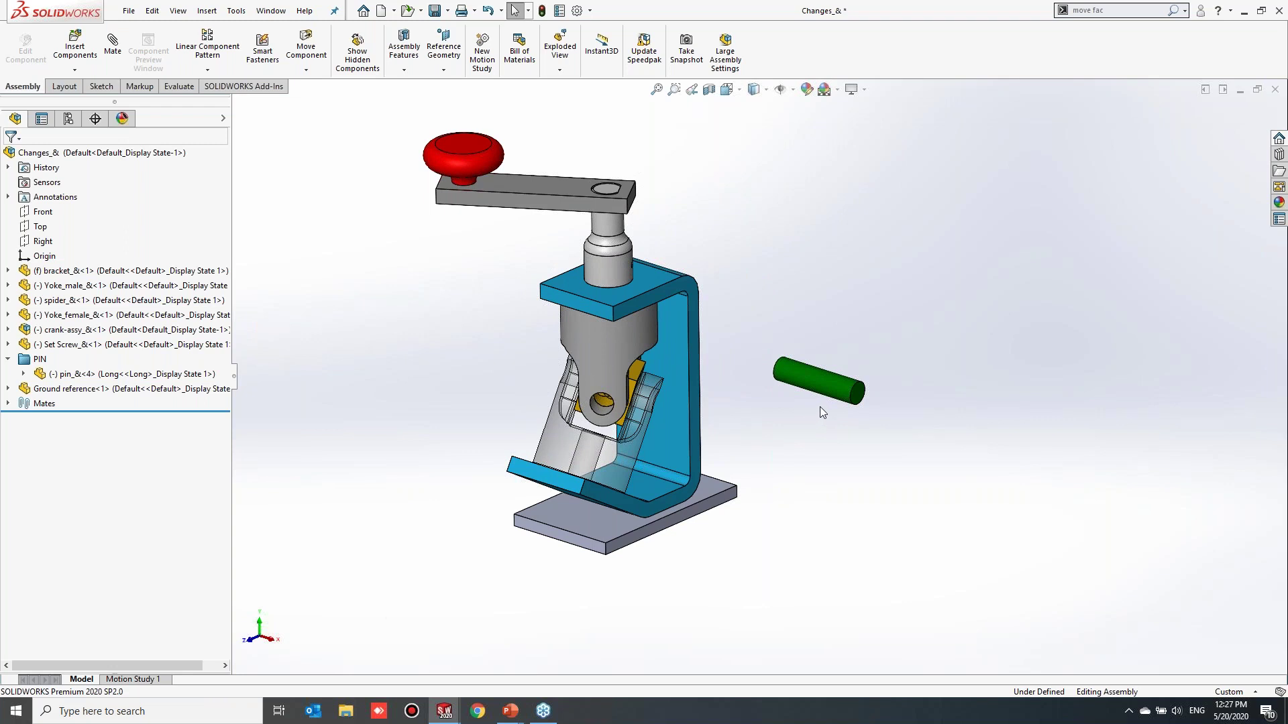
# Copy the green pin beside the original, and switch the copy to the Short configuration
pyautogui.keyDown('ctrl'); pyautogui.moveTo(832, 390); pyautogui.dragTo(896, 333); pyautogui.keyUp('ctrl')
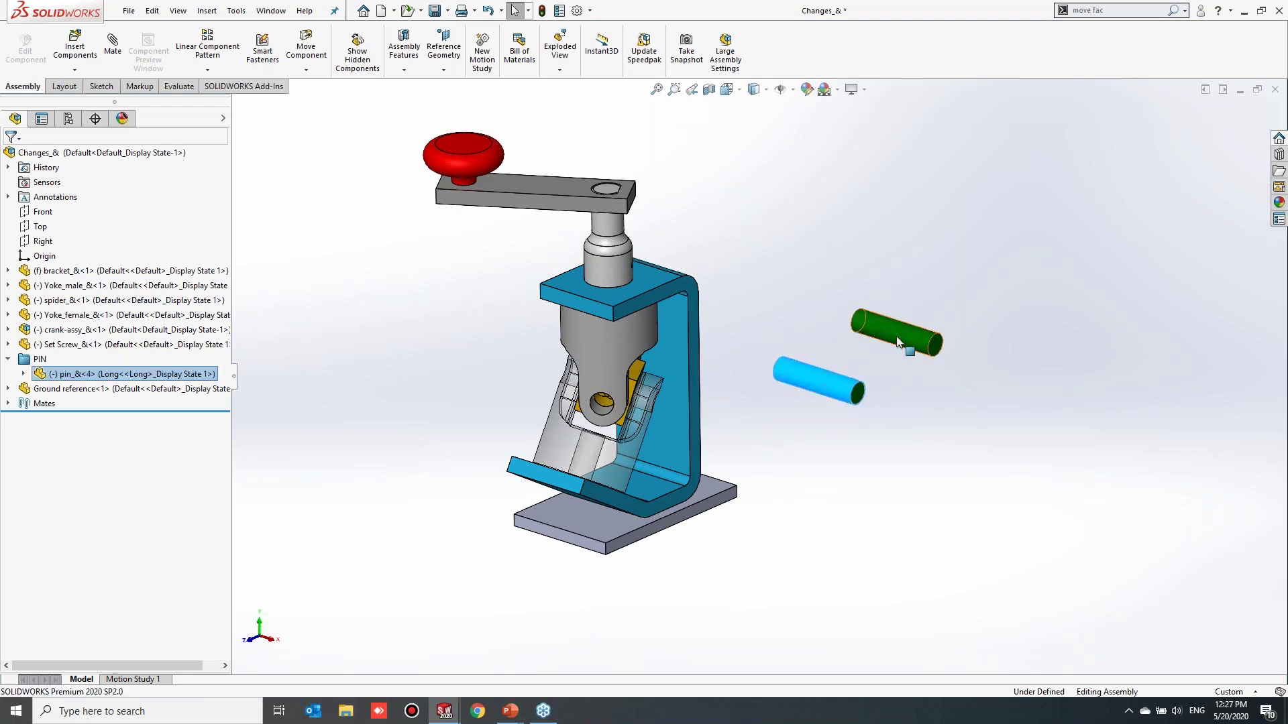
pyautogui.click(903, 417)
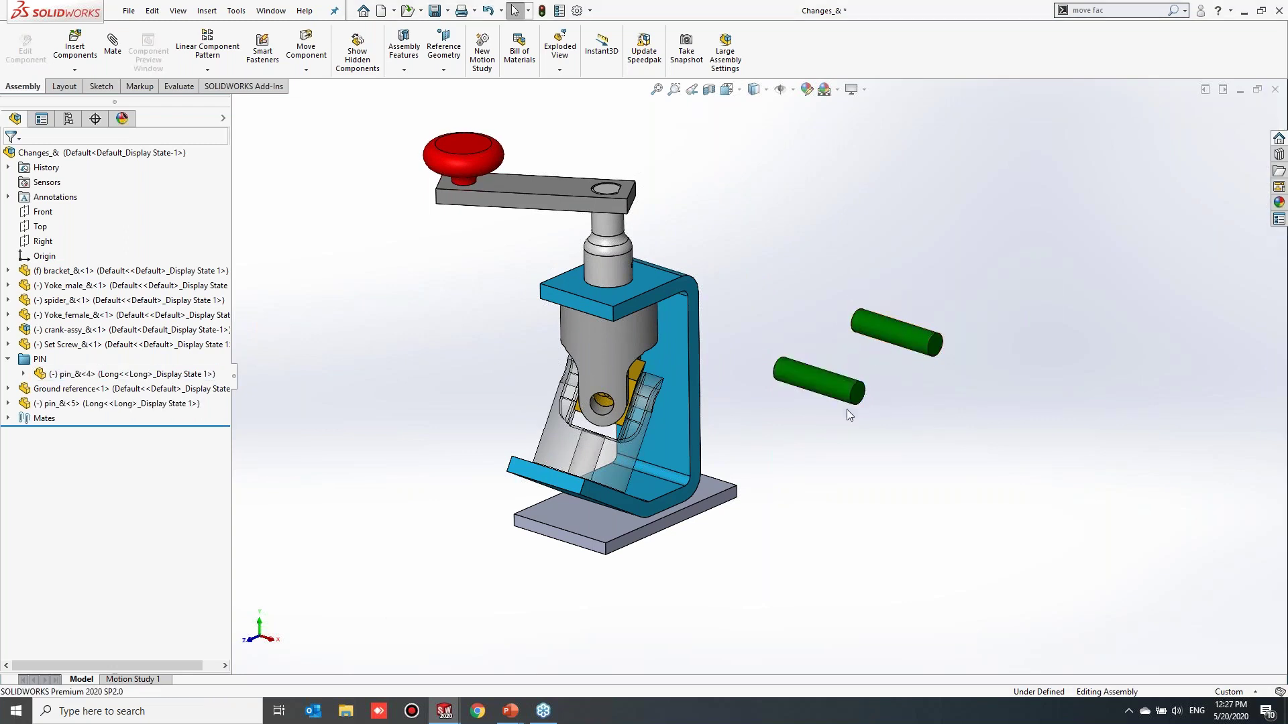
pyautogui.click(915, 342)
pyautogui.click(980, 237)
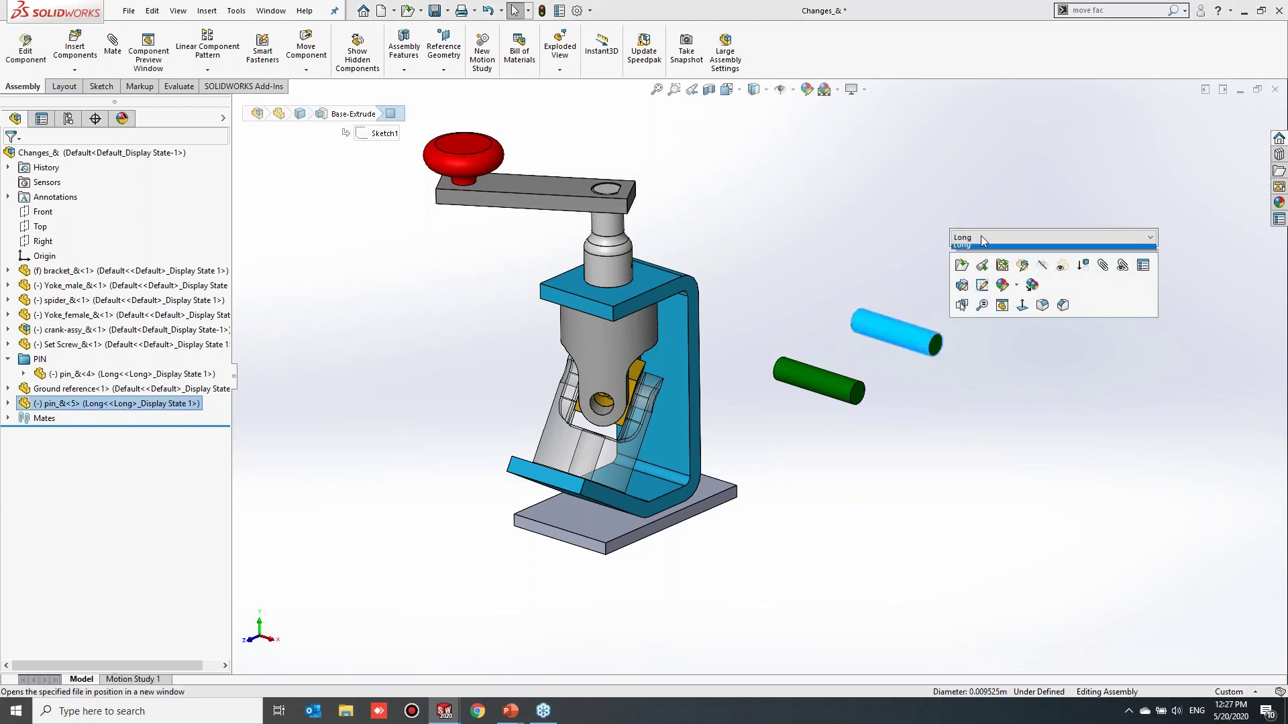
pyautogui.click(976, 250)
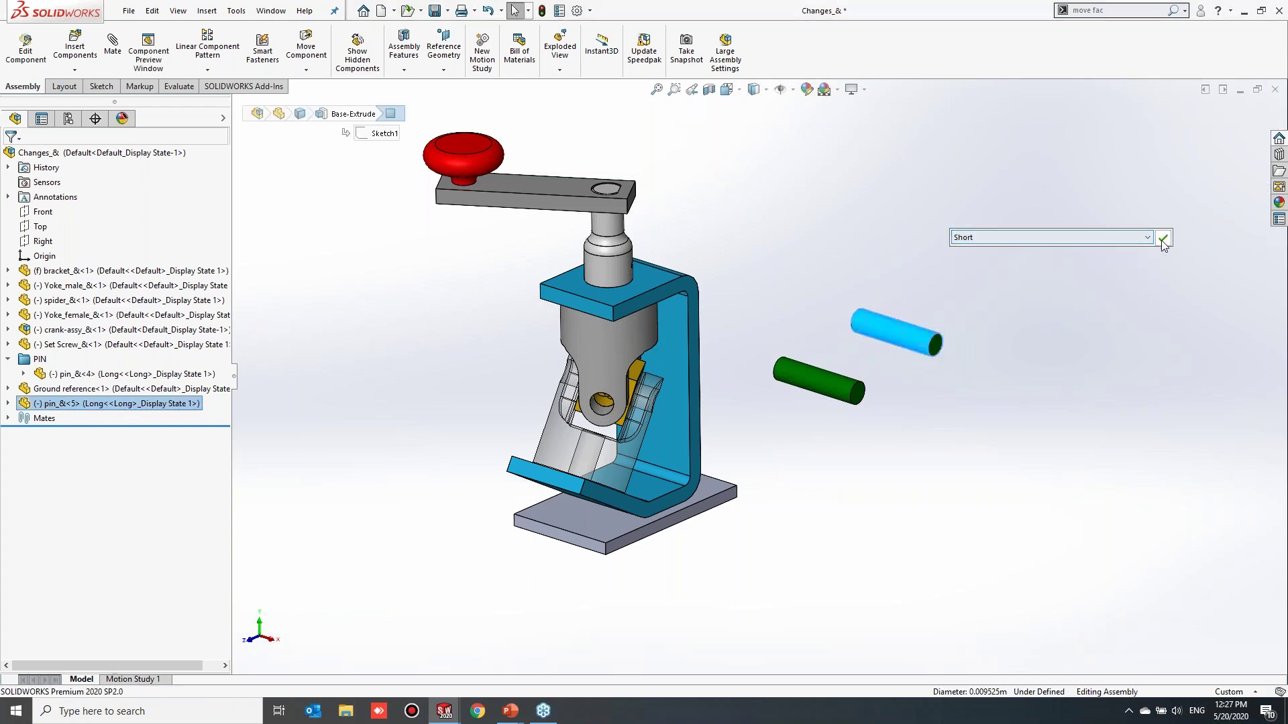
pyautogui.click(1162, 242)
pyautogui.scroll(-3, 925, 335)
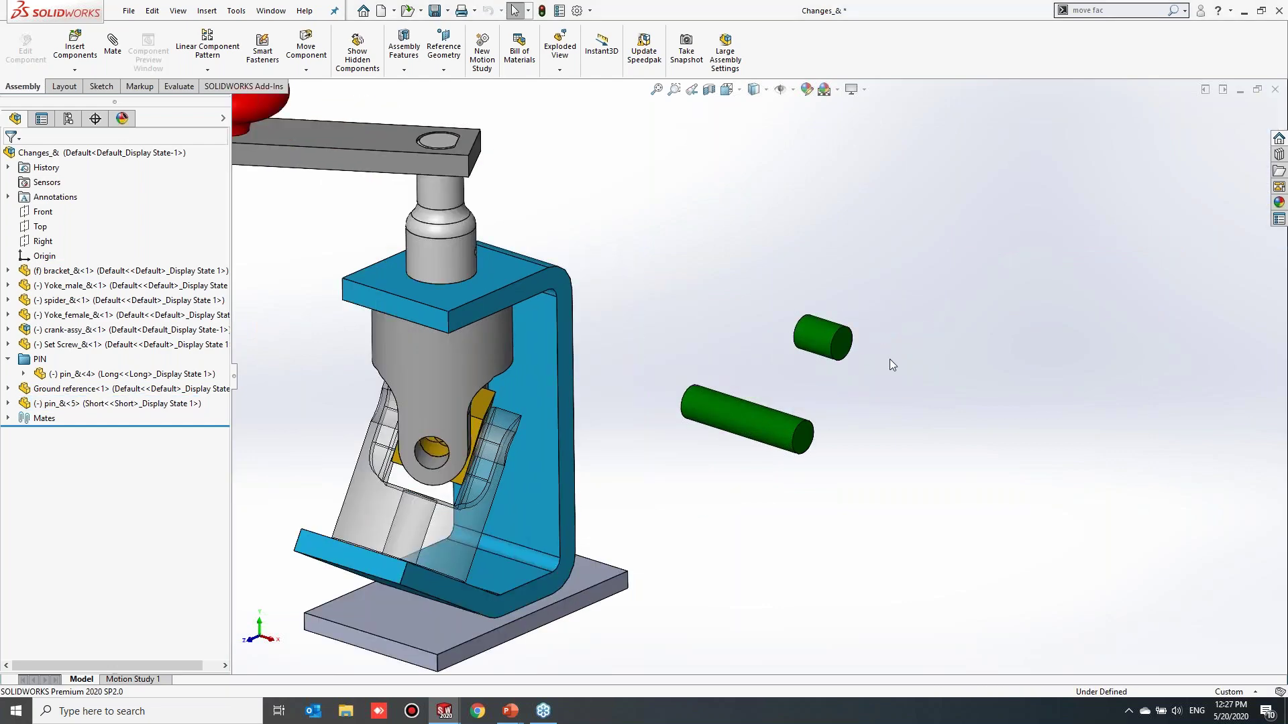
# Place a second copy of the short green pin beside the first short one
pyautogui.moveTo(586, 421); pyautogui.dragTo(849, 382, button='middle')
pyautogui.keyDown('ctrl'); pyautogui.moveTo(822, 338); pyautogui.dragTo(867, 307); pyautogui.keyUp('ctrl')
pyautogui.click(900, 368)
pyautogui.scroll(2, 713, 367)
pyautogui.scroll(1, 713, 368)
pyautogui.scroll(-2, 669, 365)
pyautogui.moveTo(879, 481); pyautogui.dragTo(609, 392, button='middle')
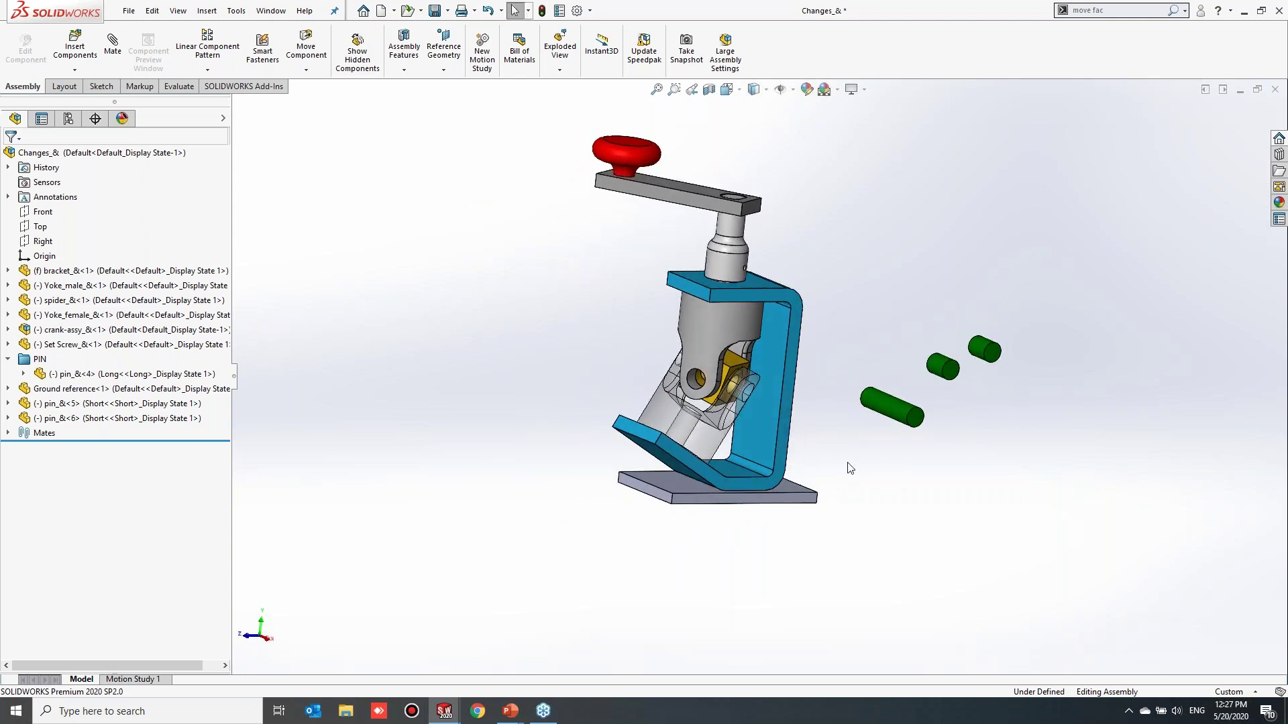
# Place the long green pin in the male yoke's hole with a concentric SmartMate
pyautogui.click(884, 420)
pyautogui.moveTo(884, 419); pyautogui.dragTo(697, 387)
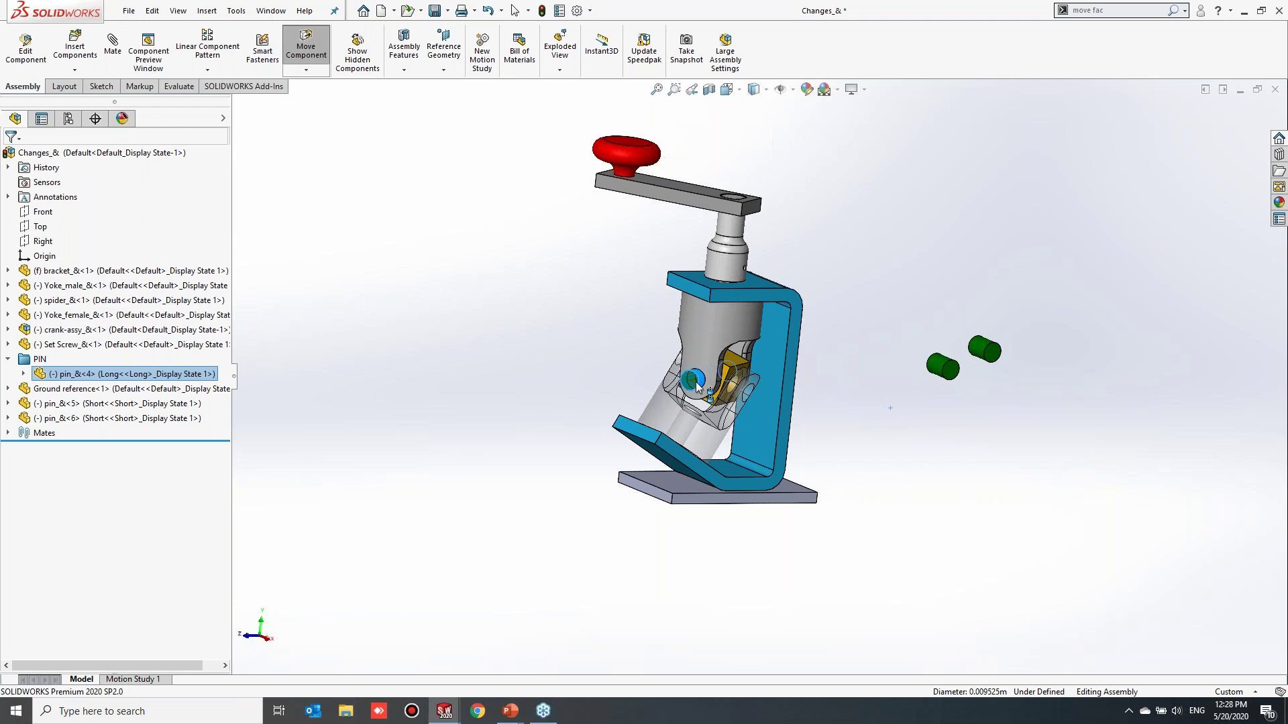
pyautogui.keyDown('alt'); pyautogui.moveTo(698, 385); pyautogui.dragTo(695, 381); pyautogui.keyUp('alt')
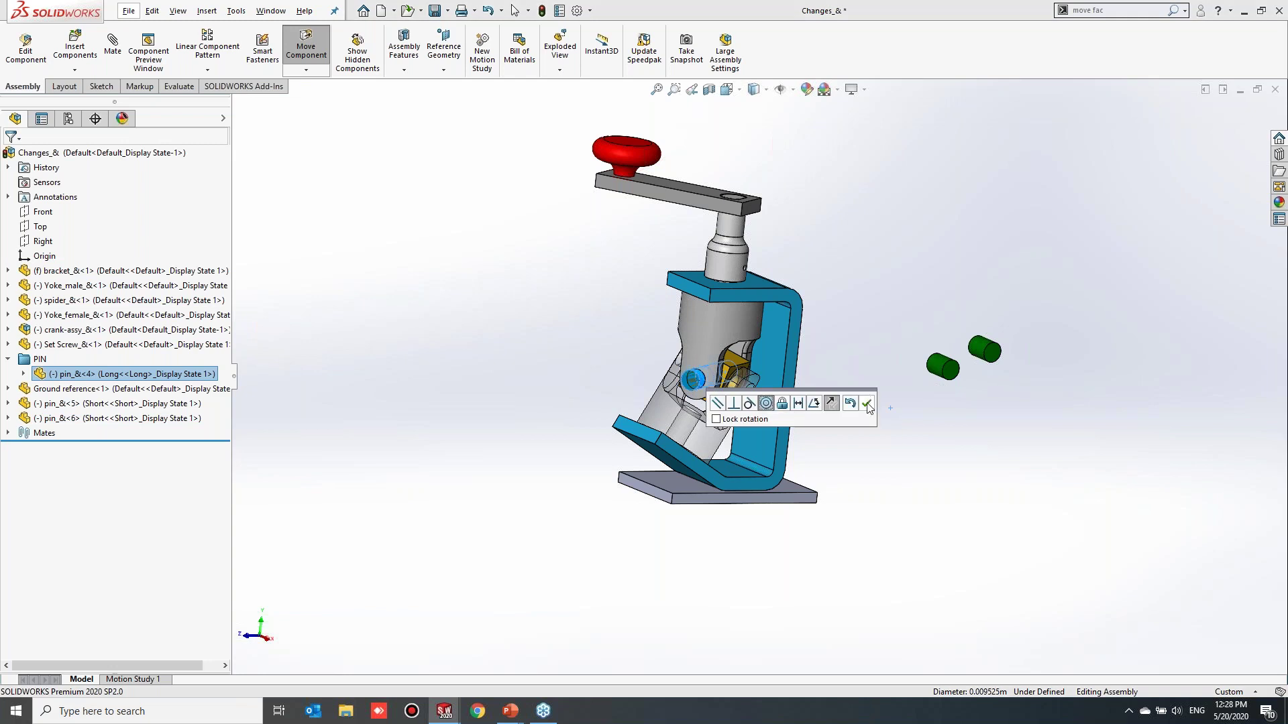
pyautogui.click(867, 403)
pyautogui.scroll(-3, 696, 362)
pyautogui.scroll(-1, 697, 362)
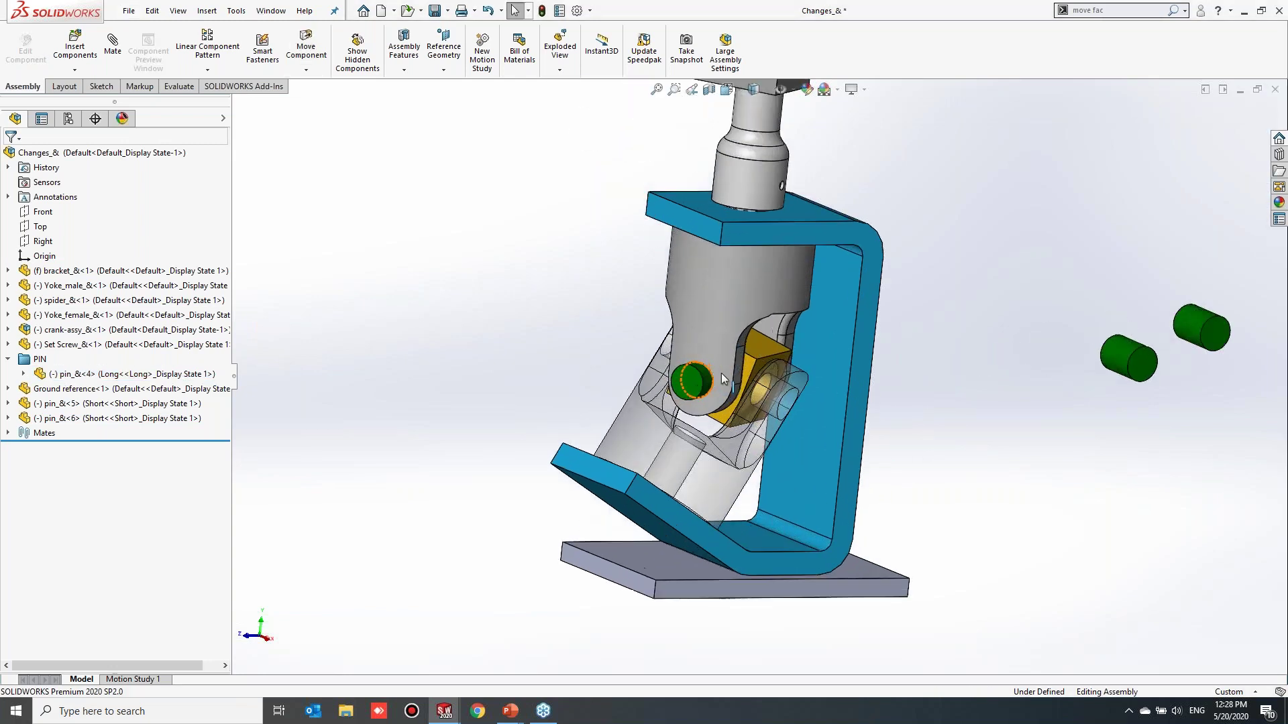
pyautogui.scroll(2, 702, 379)
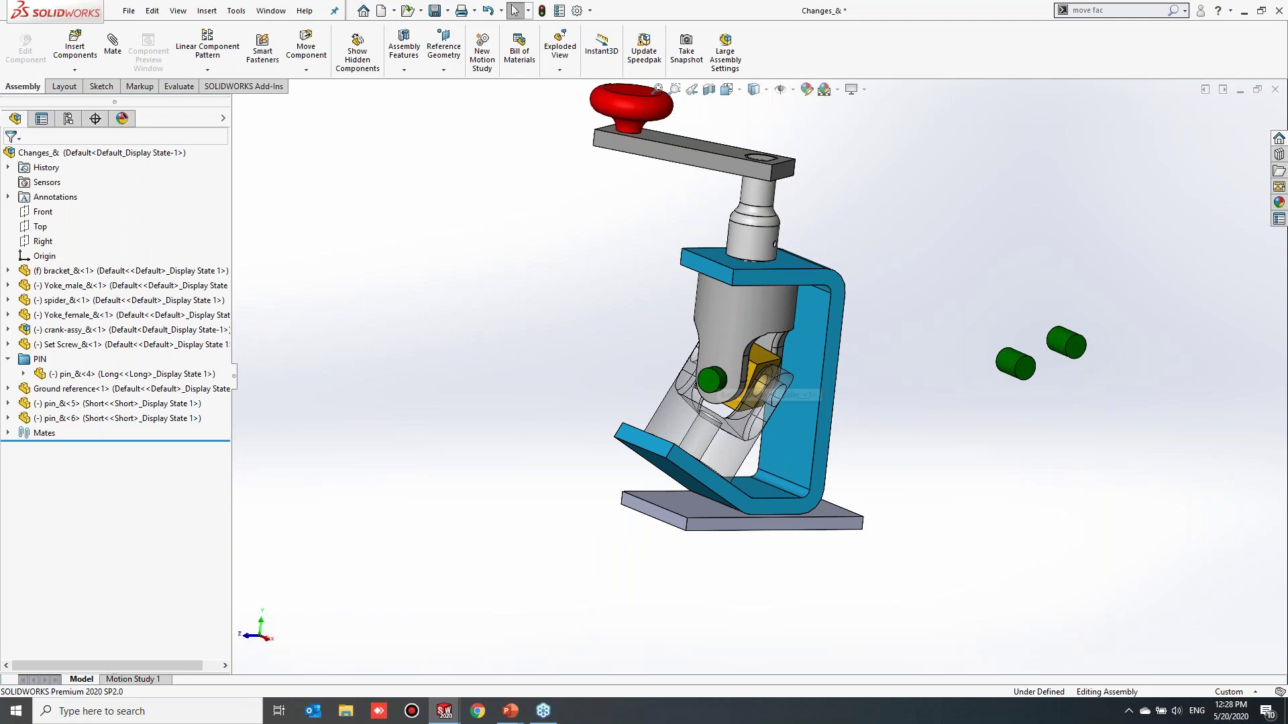
# Mate the long pin's end face tangent to the outer cylindrical face of the male yoke
pyautogui.click(703, 380)
pyautogui.keyDown('ctrl'); pyautogui.click(724, 315); pyautogui.keyUp('ctrl')
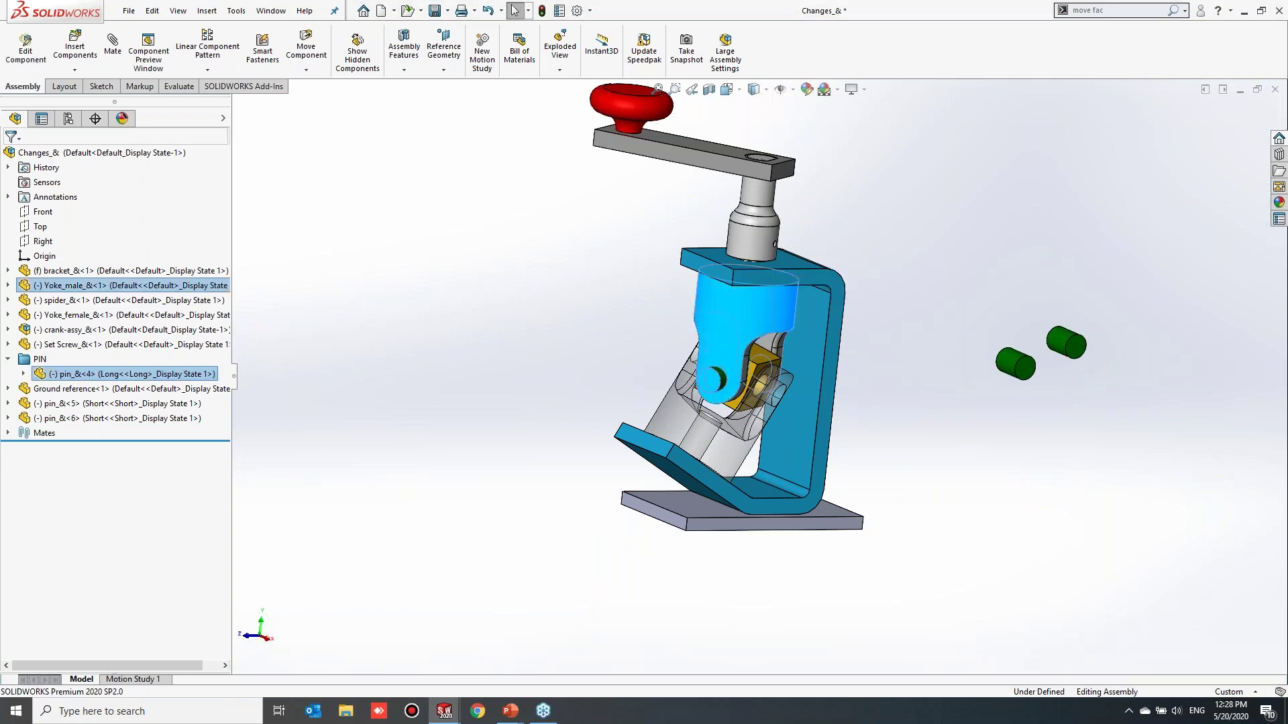
pyautogui.keyDown('ctrl'); pyautogui.click(743, 352); pyautogui.keyUp('ctrl')
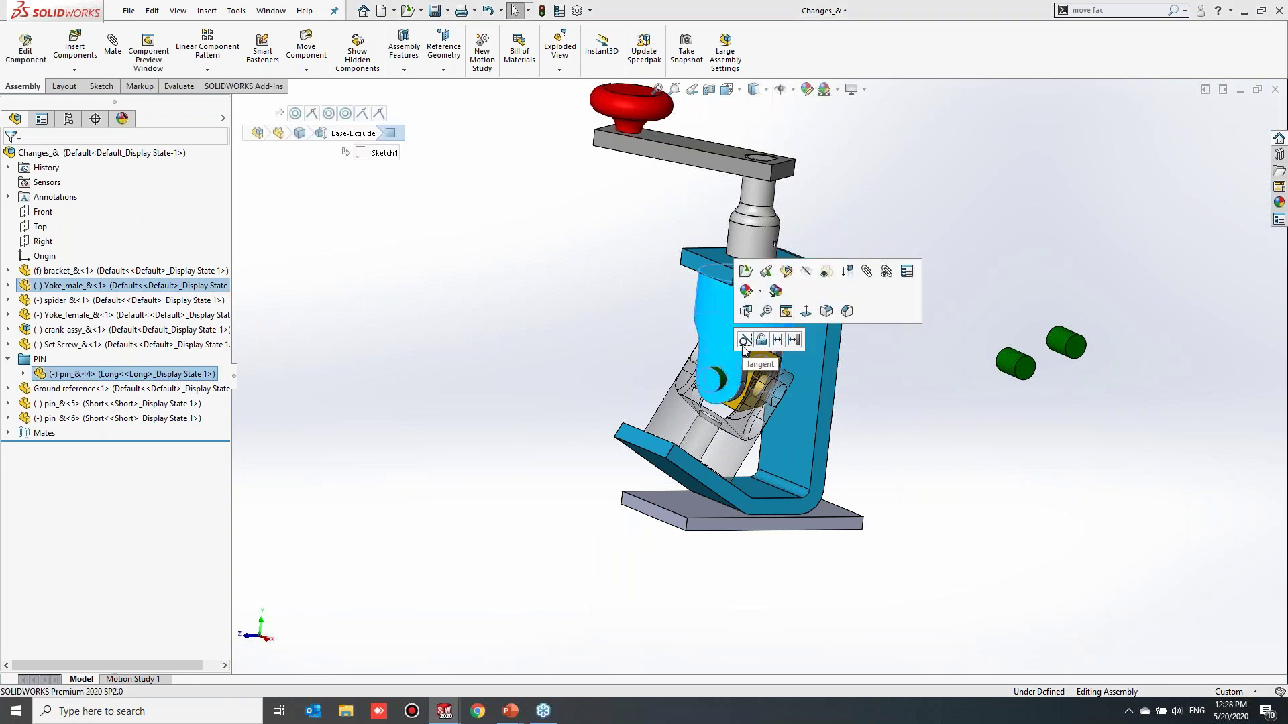
pyautogui.click(744, 342)
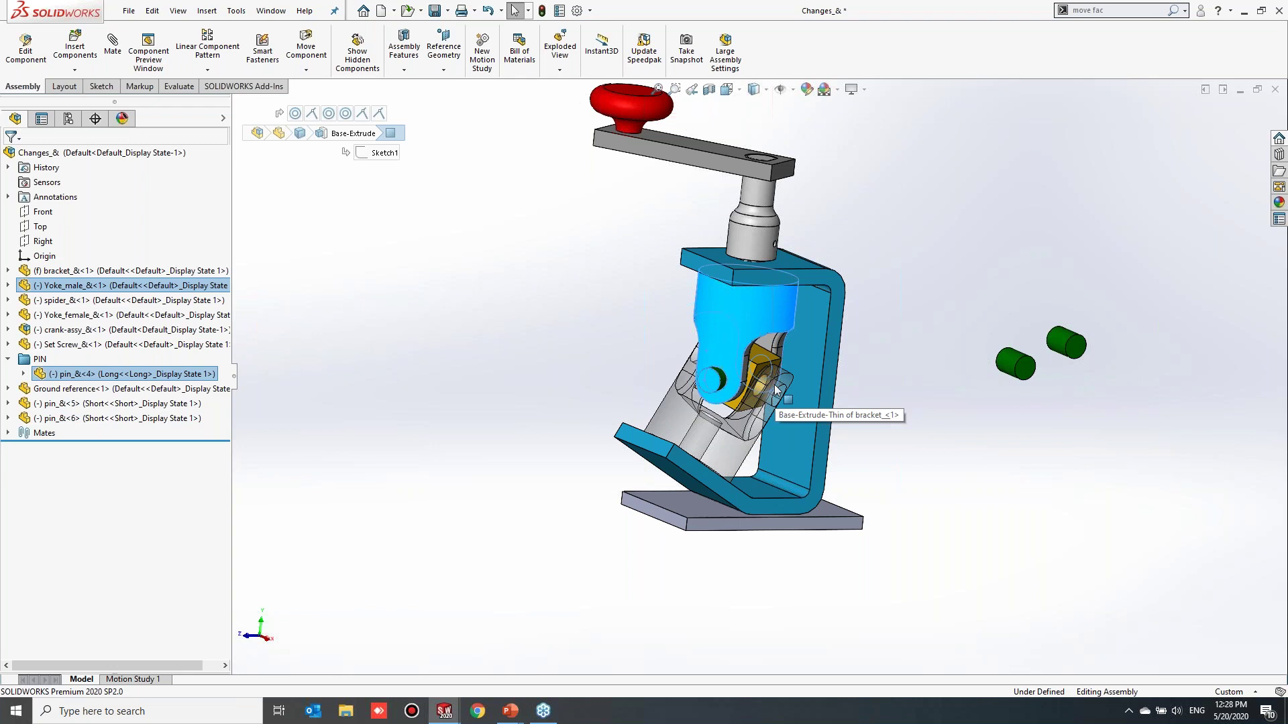
pyautogui.click(735, 349)
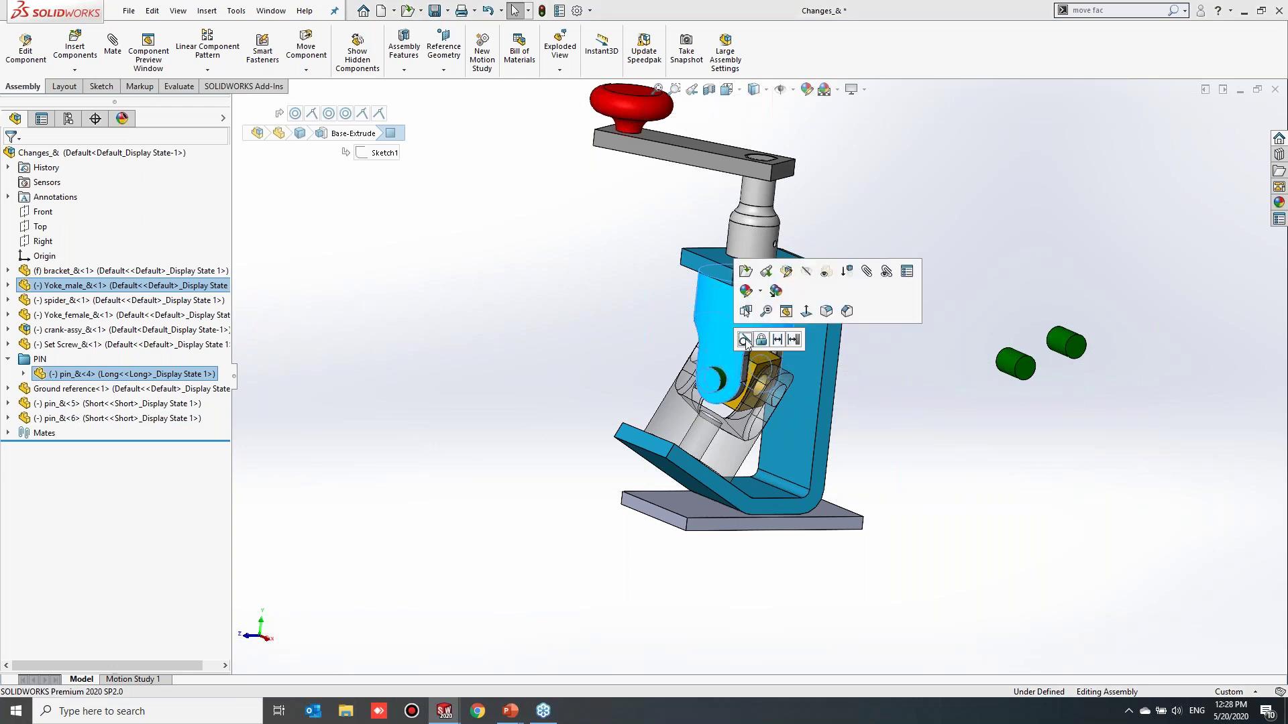
pyautogui.click(744, 340)
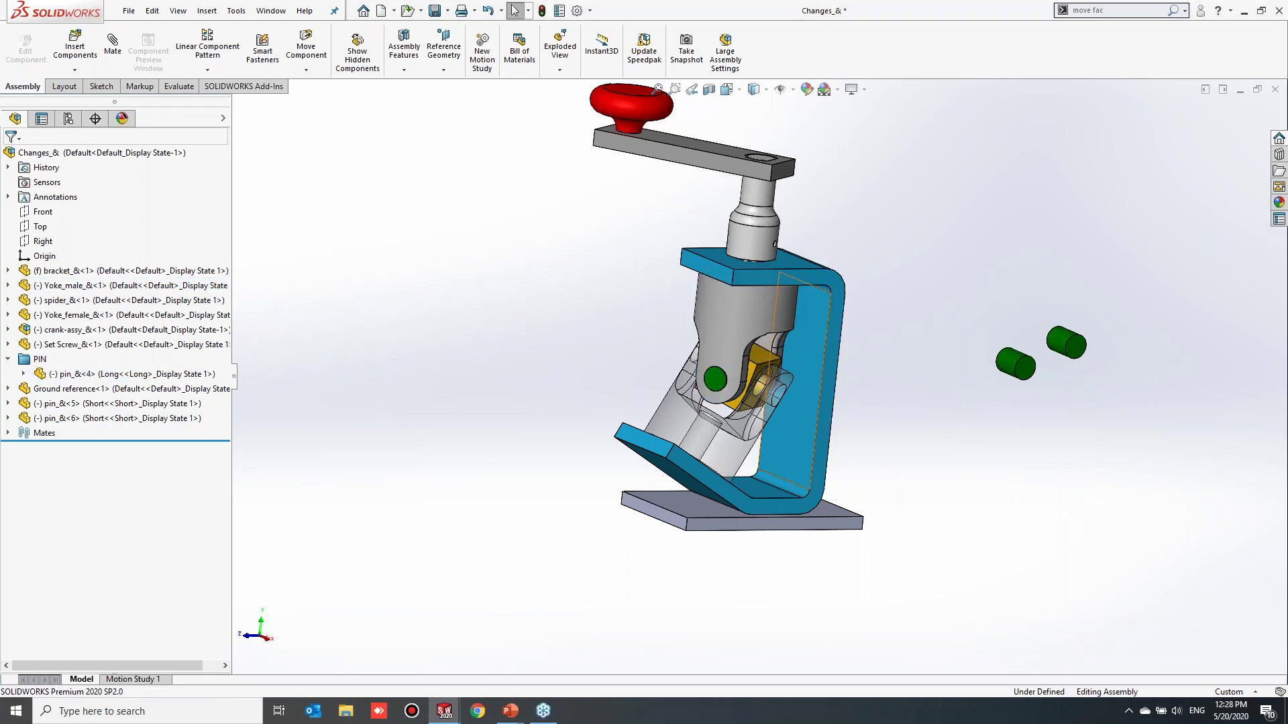
# Turn off the transparency of the female yoke and clear the selection
pyautogui.click(738, 409)
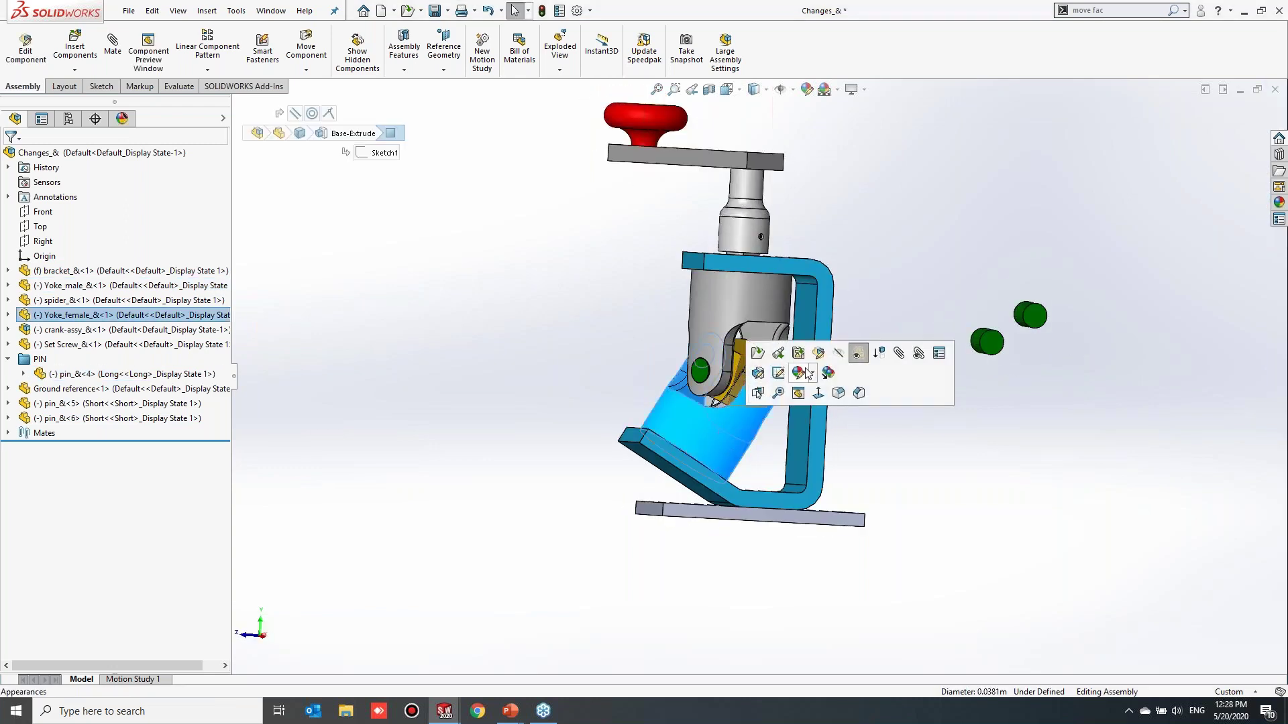
pyautogui.click(899, 467)
pyautogui.moveTo(724, 449); pyautogui.dragTo(728, 422, button='middle')
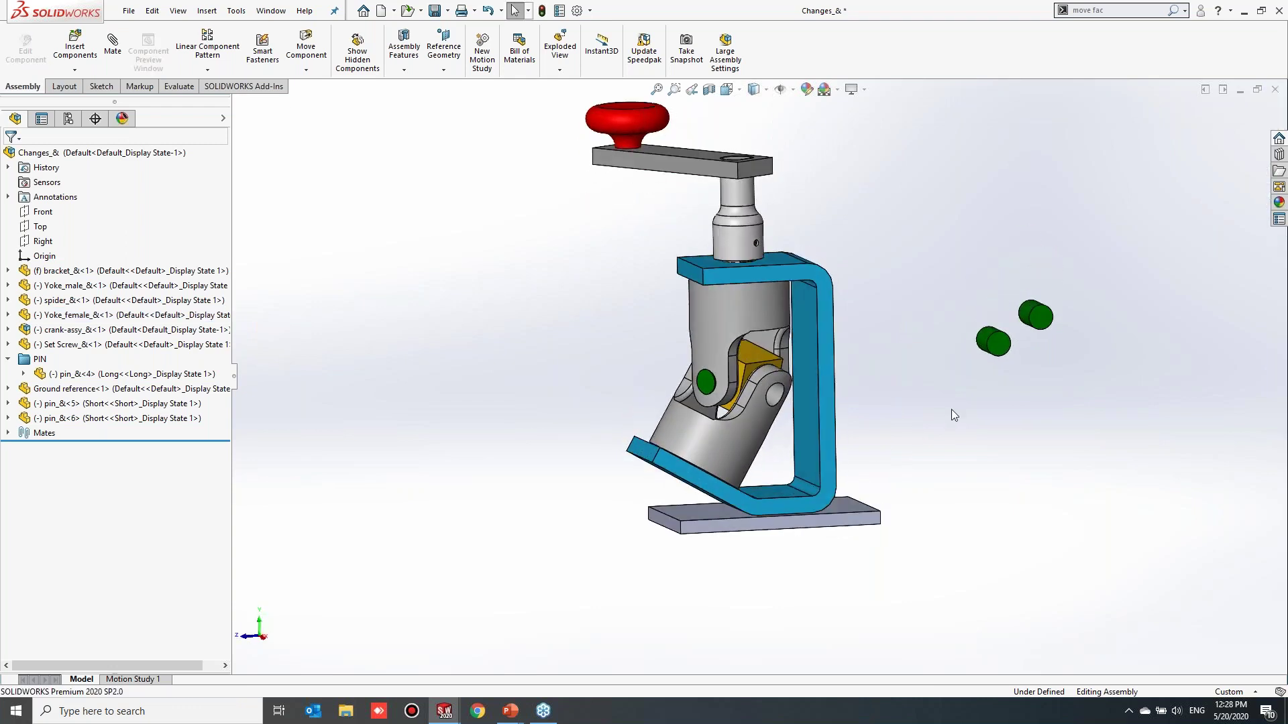
pyautogui.scroll(-2, 951, 409)
pyautogui.moveTo(951, 409); pyautogui.dragTo(899, 417, button='middle')
pyautogui.scroll(-1, 899, 417)
pyautogui.moveTo(819, 449); pyautogui.dragTo(674, 387, button='middle')
pyautogui.scroll(2, 776, 451)
pyautogui.click(674, 386)
pyautogui.moveTo(694, 437); pyautogui.dragTo(782, 421, button='middle')
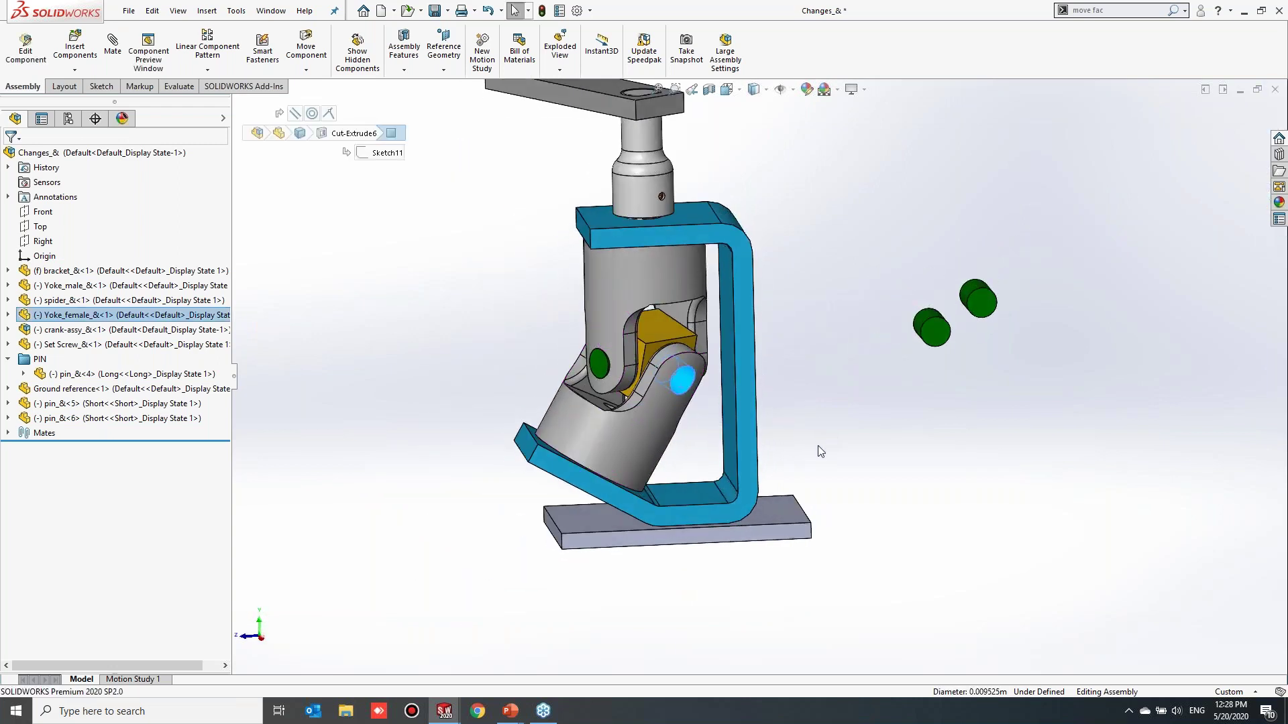
pyautogui.keyDown('ctrl'); pyautogui.click(927, 326); pyautogui.keyUp('ctrl')
pyautogui.click(891, 408)
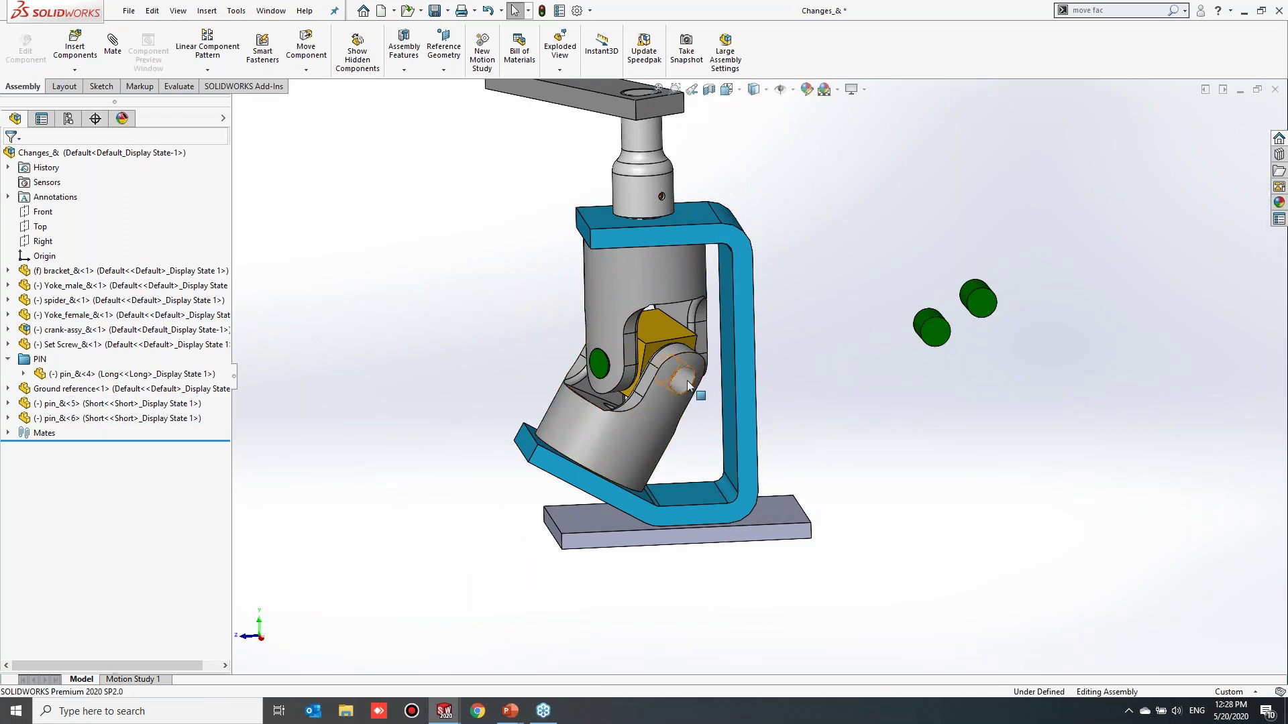
pyautogui.click(681, 380)
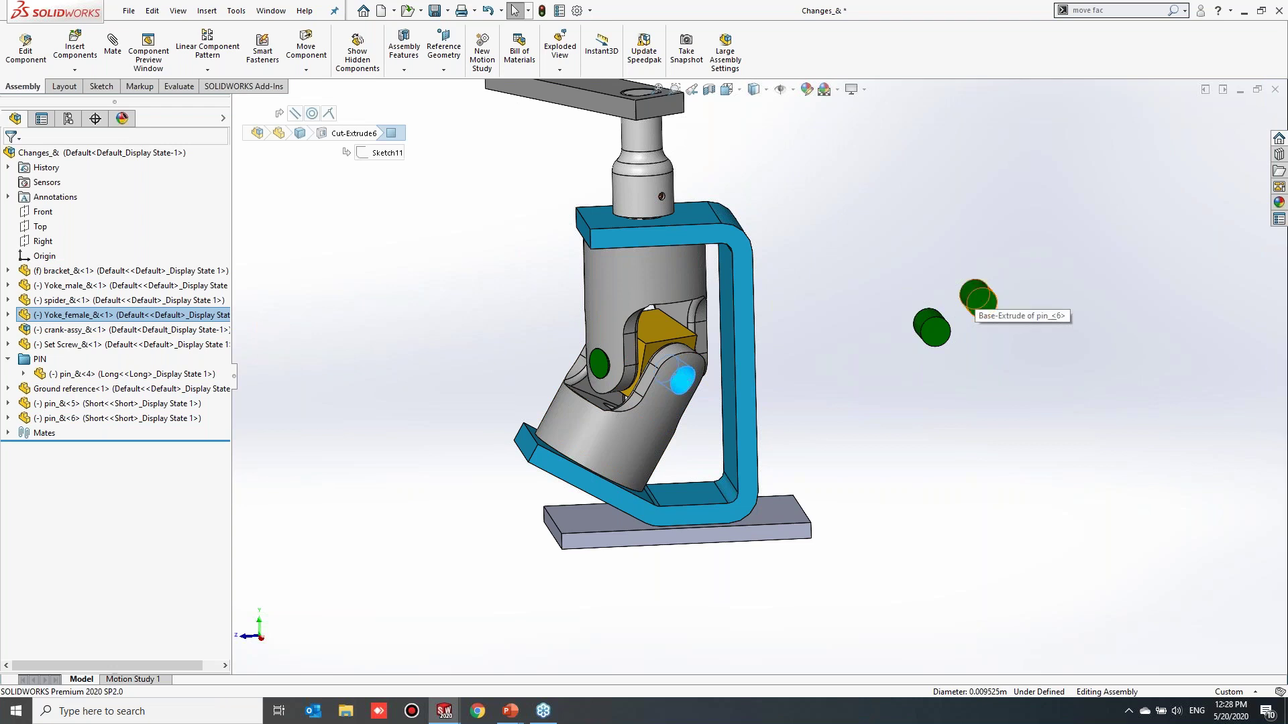
pyautogui.keyDown('ctrl'); pyautogui.click(979, 303); pyautogui.keyUp('ctrl')
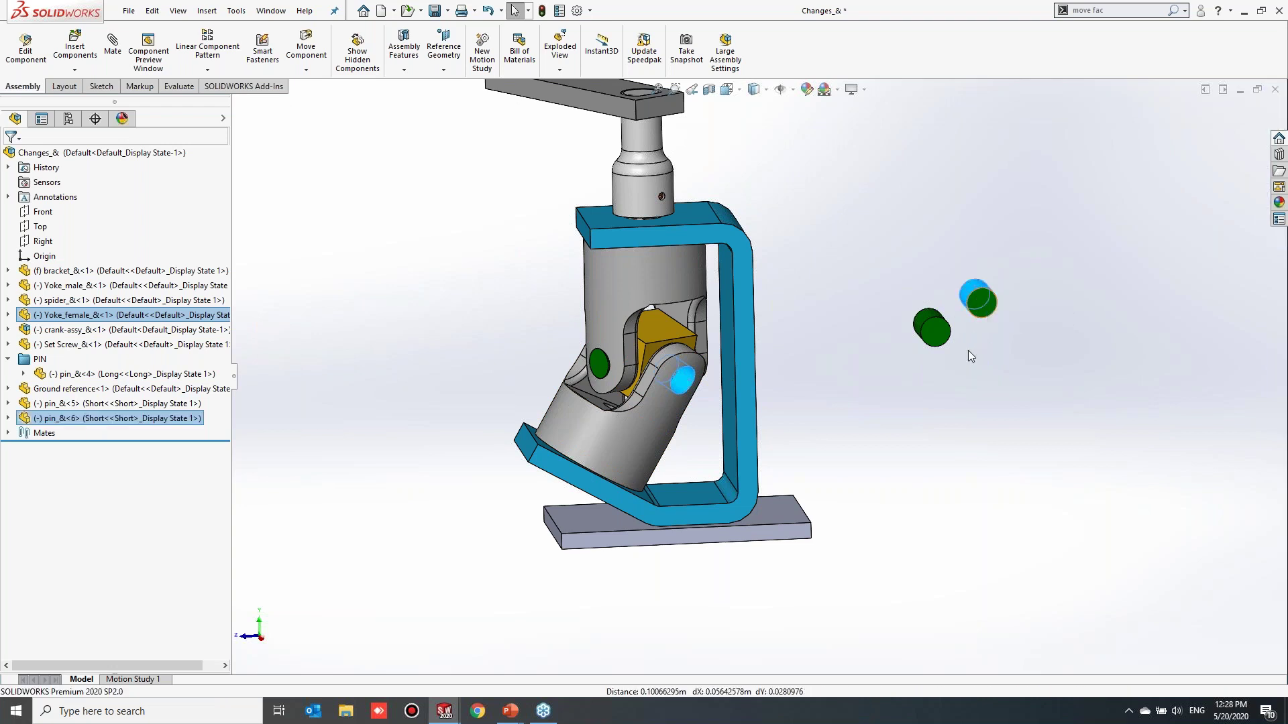
pyautogui.click(879, 399)
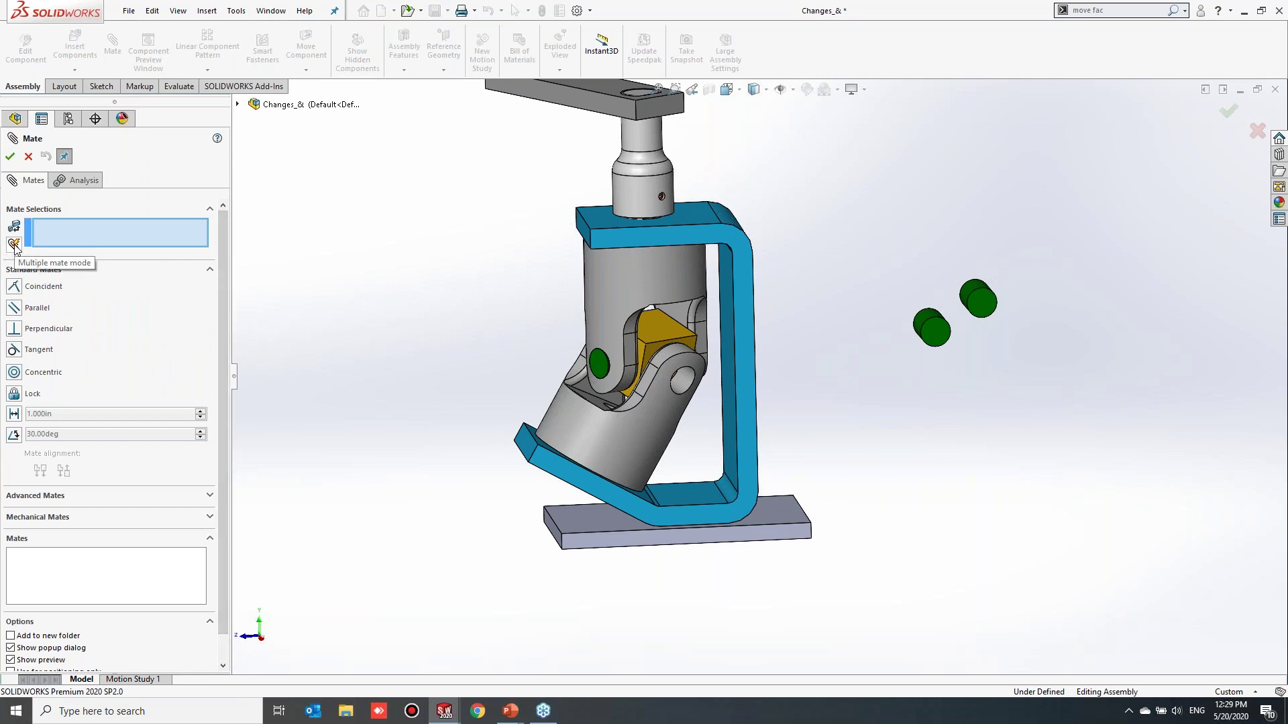
# Mate both short pins concentric to the female yoke's hole at once, using multiple mate mode with the hole face as common entity
pyautogui.click(14, 246)
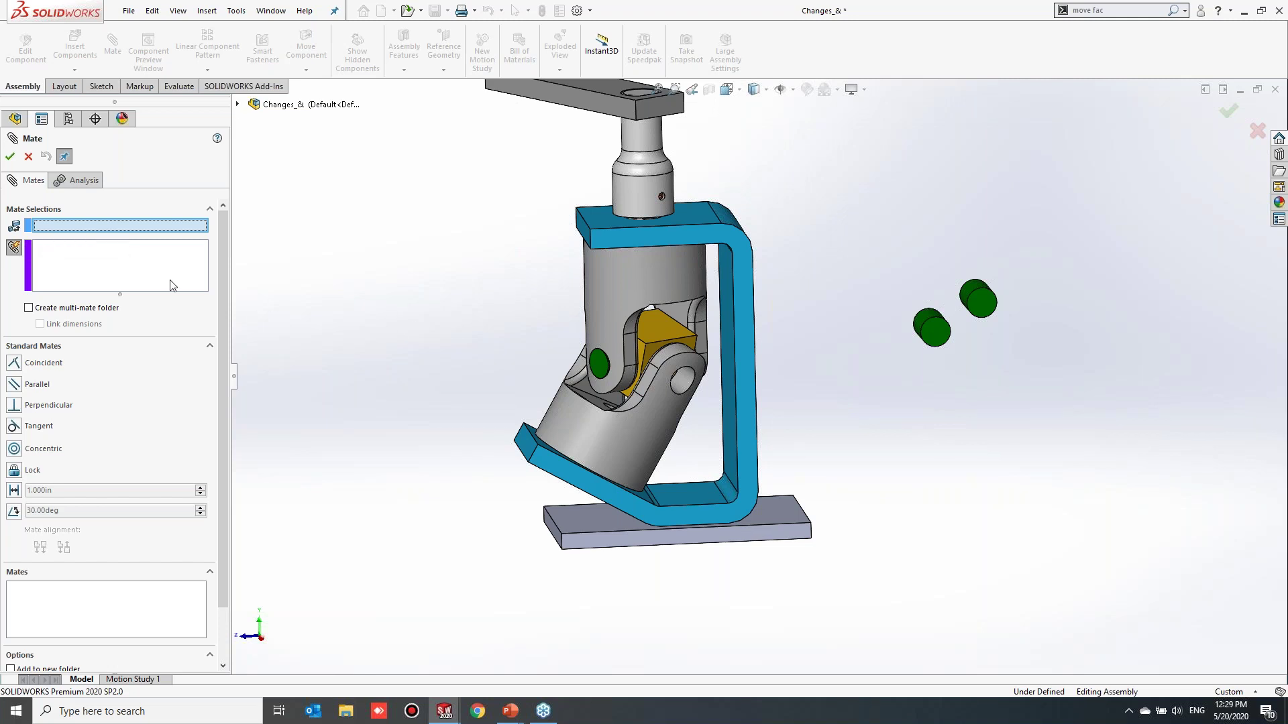
pyautogui.click(125, 276)
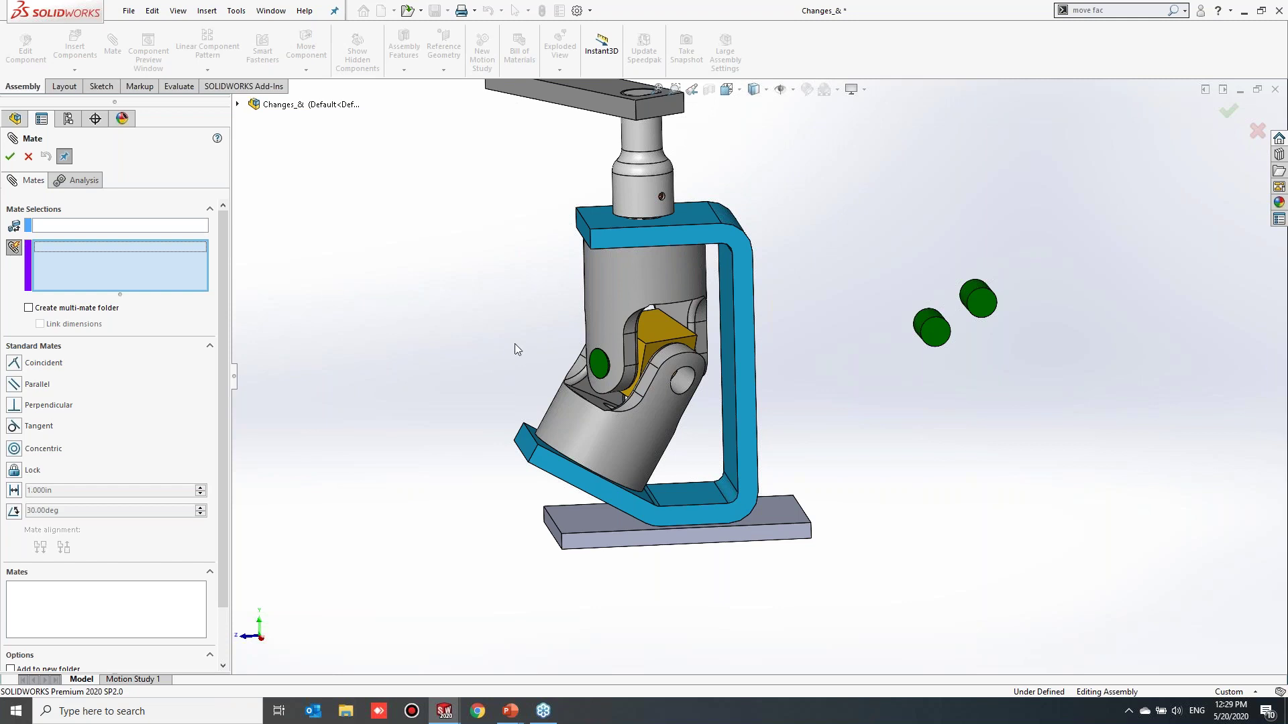
pyautogui.click(174, 223)
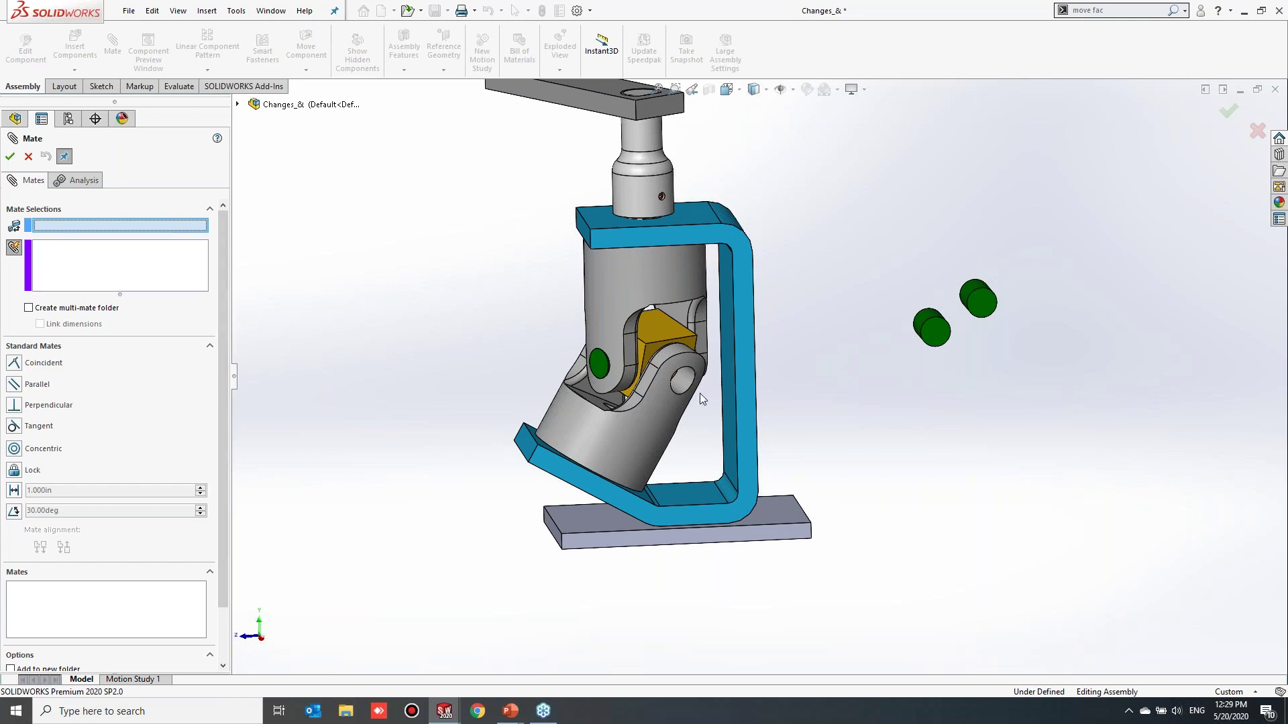
pyautogui.scroll(-3, 699, 396)
pyautogui.click(685, 383)
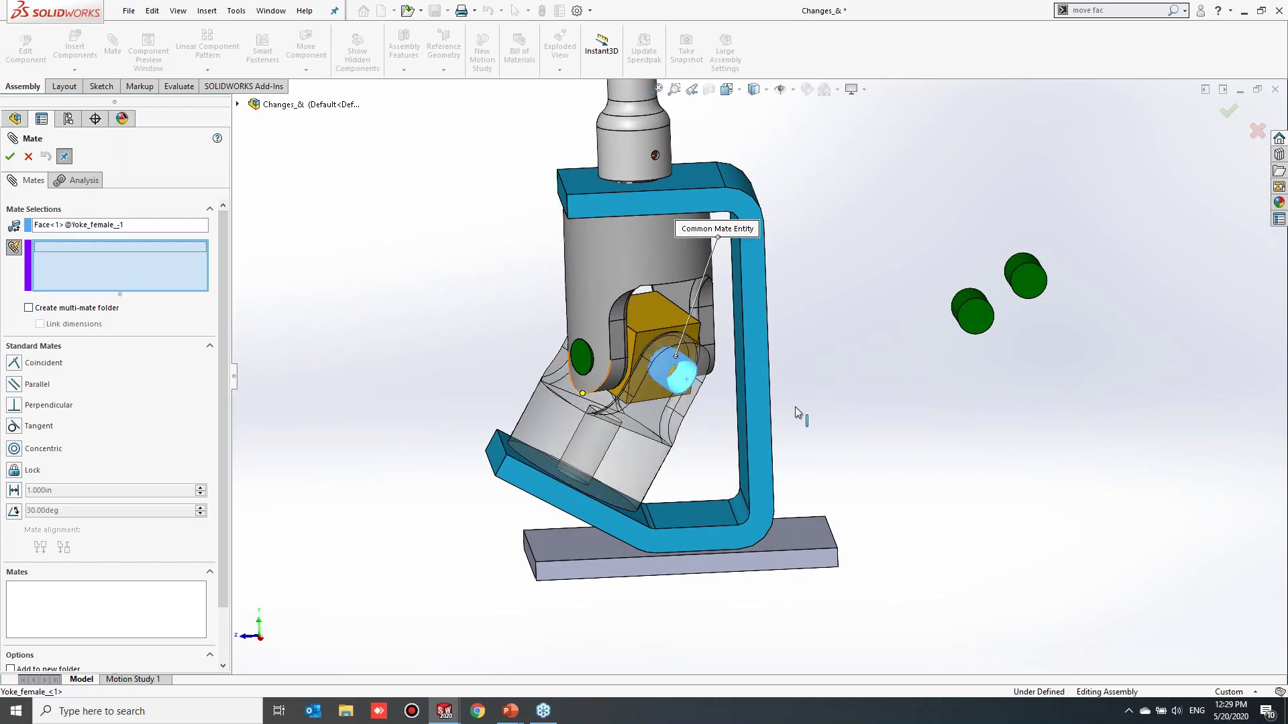
pyautogui.scroll(3, 955, 375)
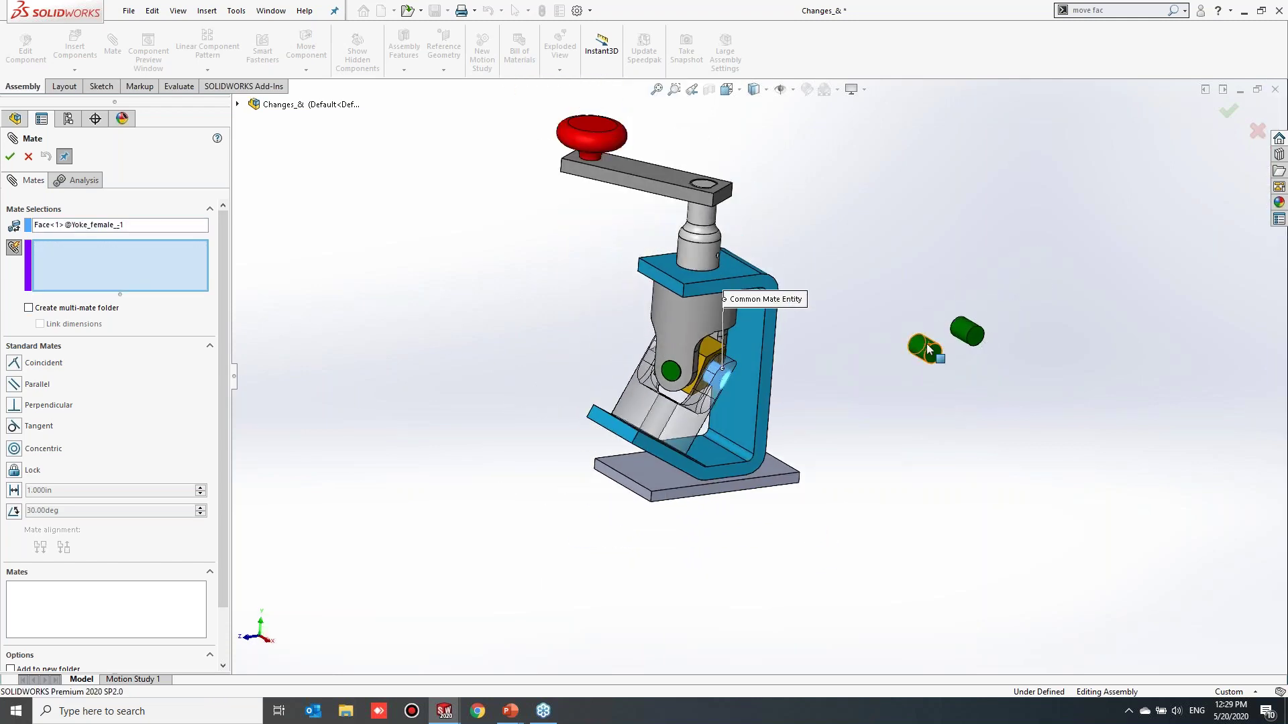
pyautogui.click(925, 344)
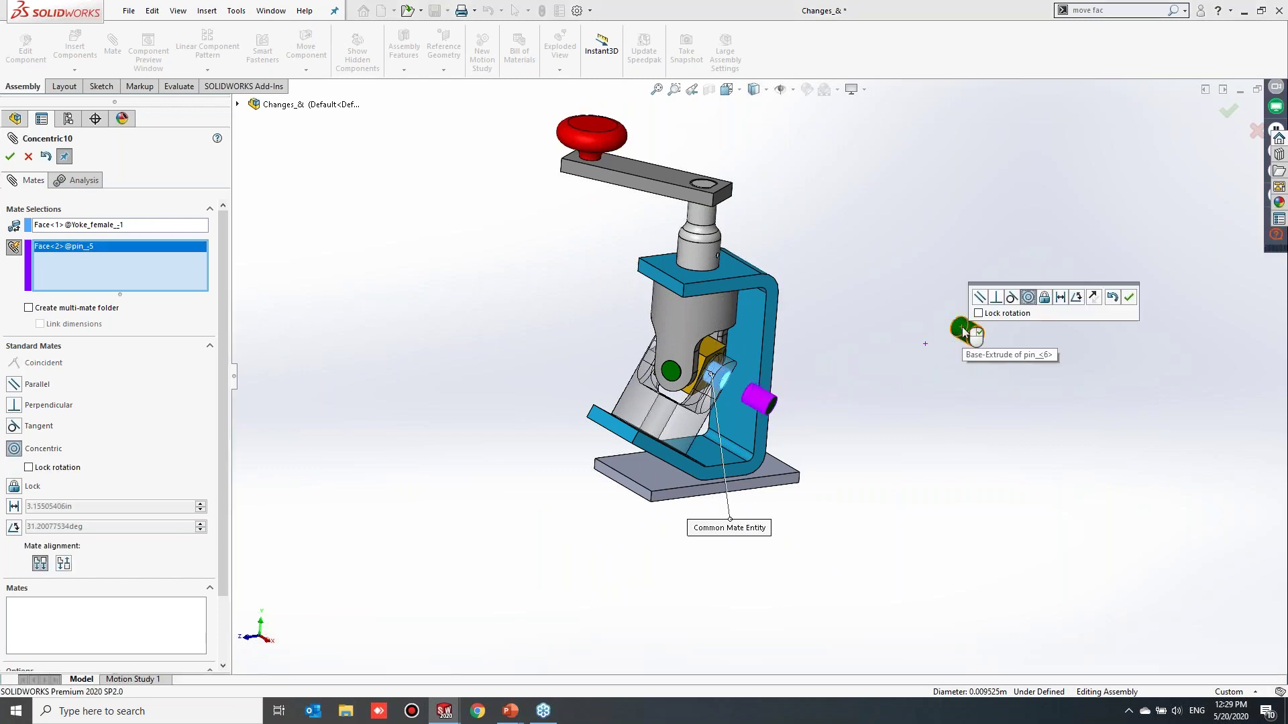
pyautogui.click(963, 329)
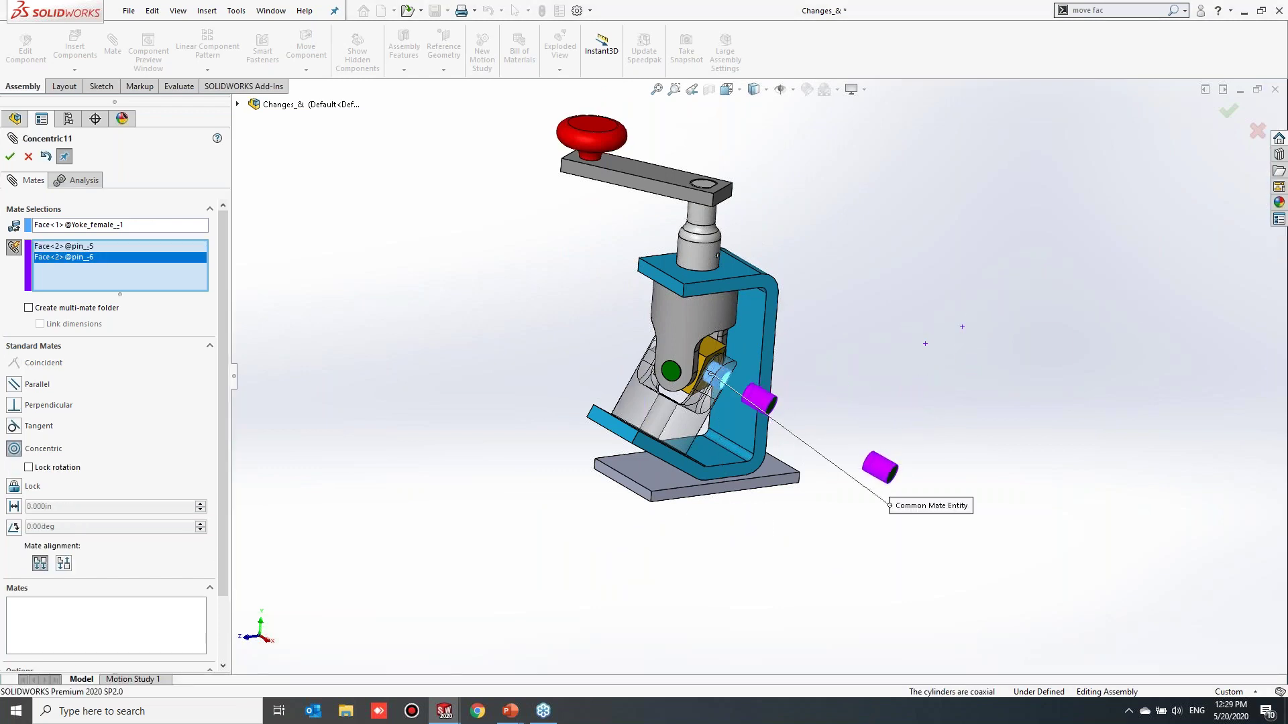
pyautogui.click(10, 157)
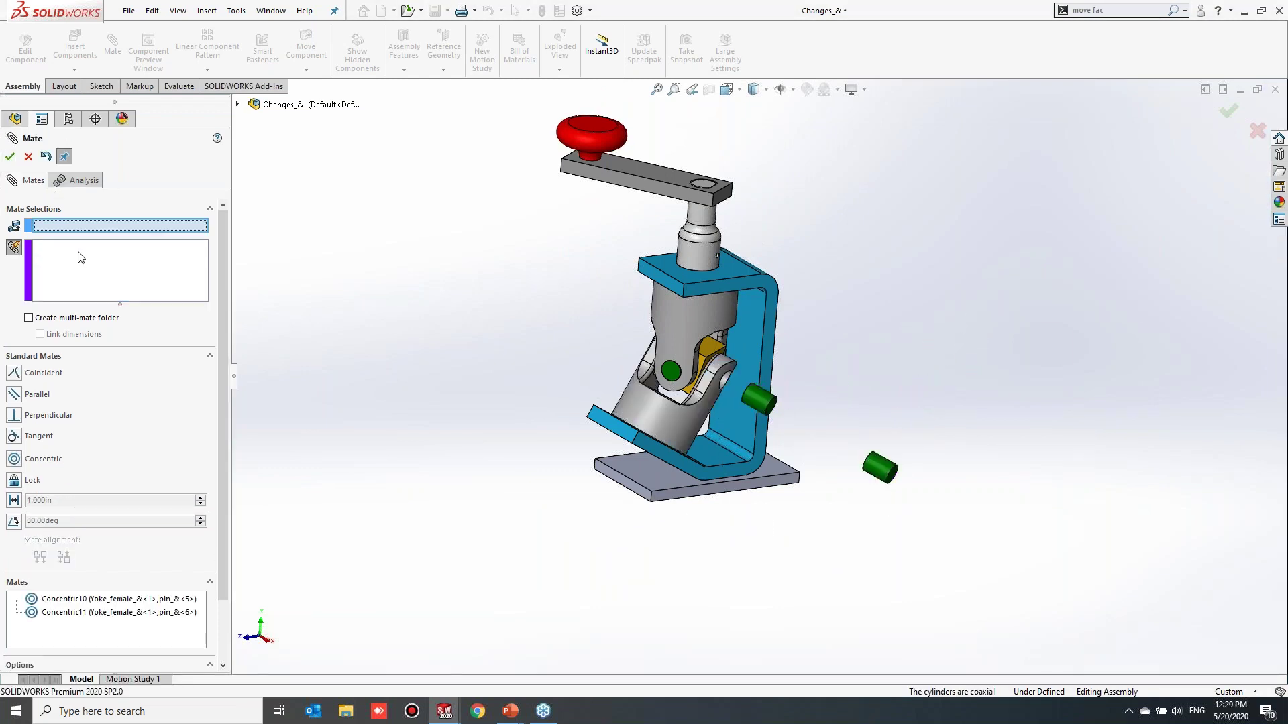
pyautogui.click(29, 157)
# Slide one short pin through to the far side of the female yoke and mate its end face tangent to the yoke's outer face
pyautogui.moveTo(772, 480); pyautogui.dragTo(785, 505, button='middle')
pyautogui.moveTo(757, 399); pyautogui.dragTo(569, 345)
pyautogui.moveTo(785, 463); pyautogui.dragTo(655, 382, button='middle')
pyautogui.click(830, 537)
pyautogui.scroll(2, 654, 383)
pyautogui.click(610, 342)
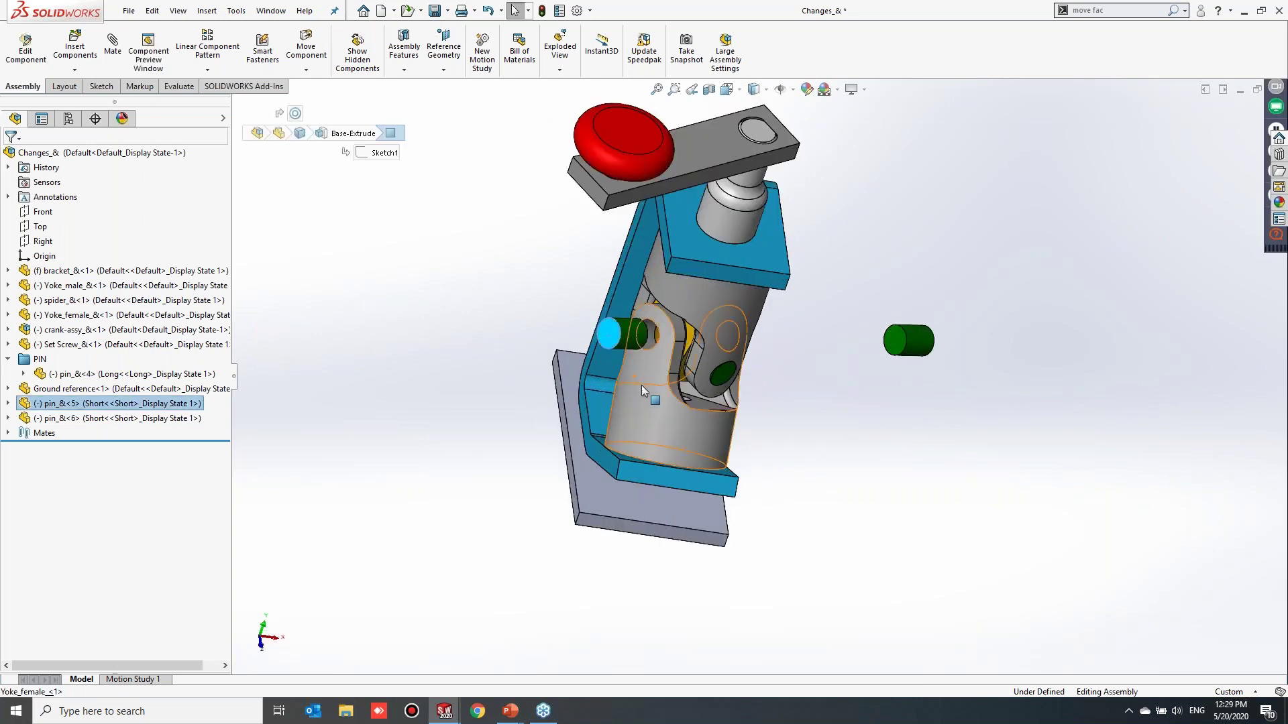
pyautogui.keyDown('ctrl'); pyautogui.click(641, 385); pyautogui.keyUp('ctrl')
pyautogui.click(680, 375)
# Mate the remaining short pin's end face tangent to the female yoke's outer cylindrical face, and clear the selection
pyautogui.moveTo(838, 421); pyautogui.dragTo(724, 339, button='middle')
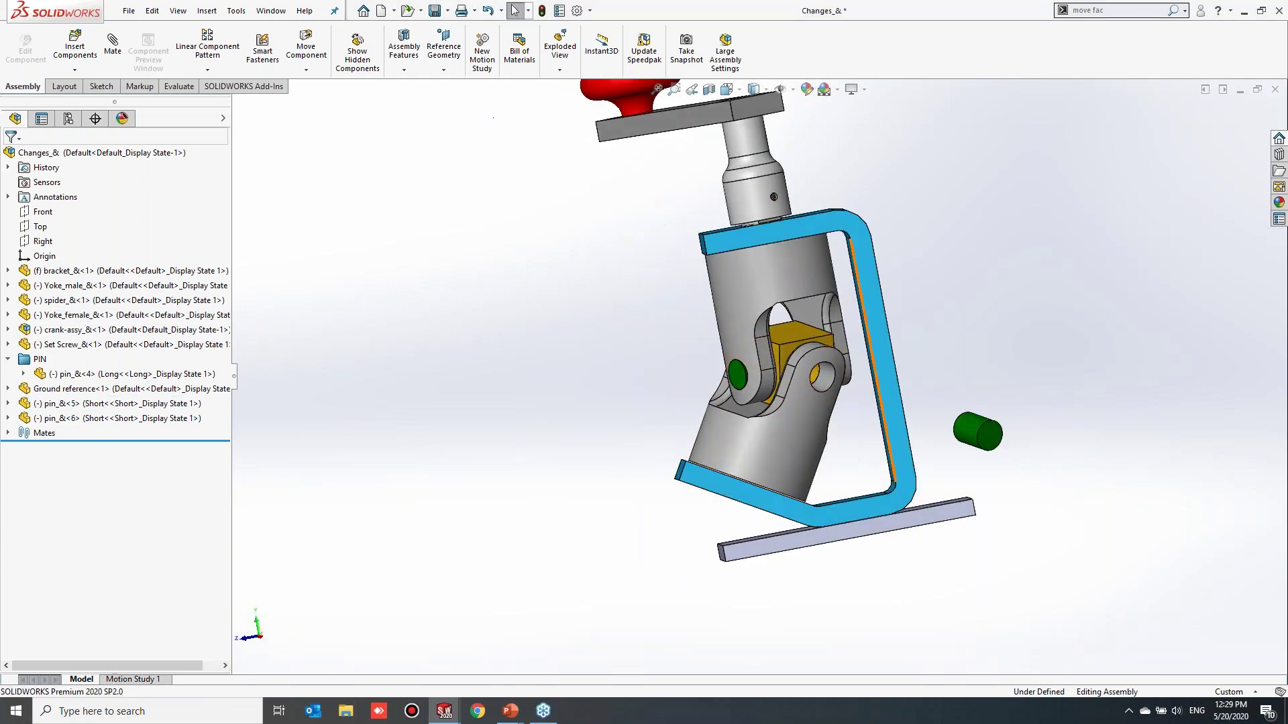
pyautogui.click(984, 434)
pyautogui.keyDown('ctrl'); pyautogui.click(818, 419); pyautogui.keyUp('ctrl')
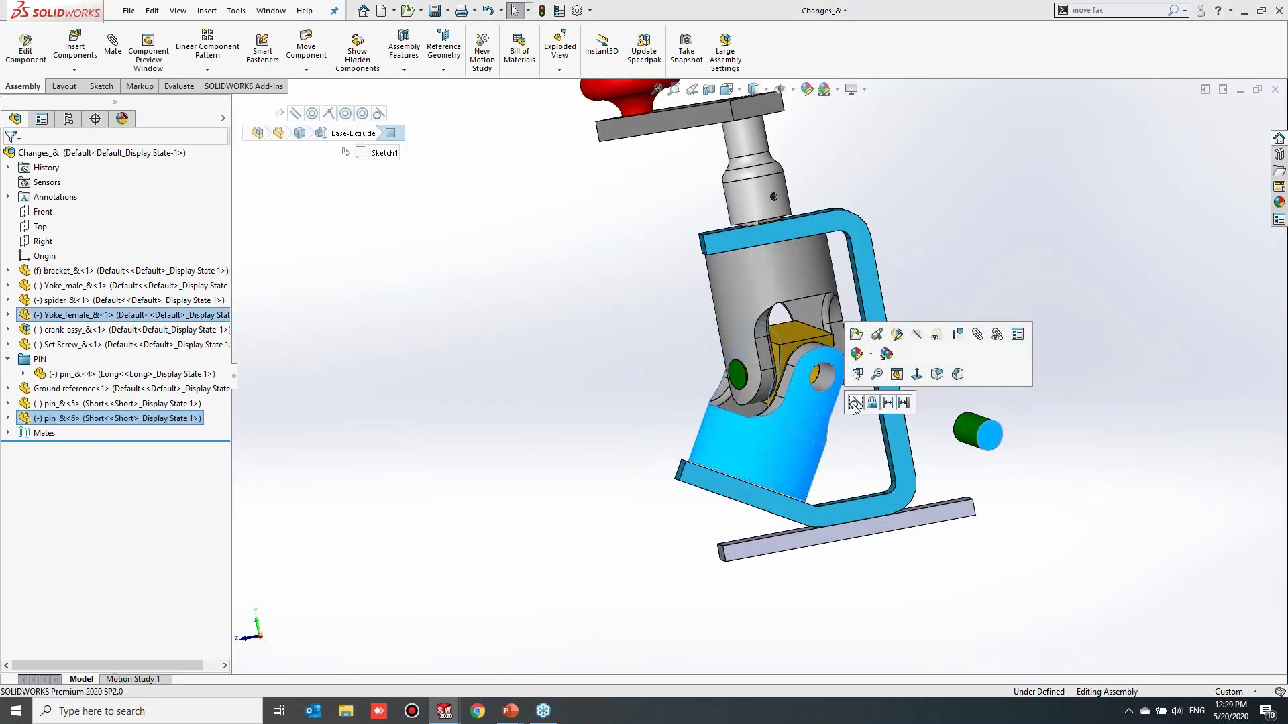
pyautogui.click(805, 374)
pyautogui.click(1033, 350)
# Examine the assembly from several angles to check how the three green pins sit in the yokes
pyautogui.moveTo(1032, 350); pyautogui.dragTo(819, 393, button='middle')
pyautogui.moveTo(821, 360); pyautogui.dragTo(823, 370, button='middle')
pyautogui.scroll(3, 880, 388)
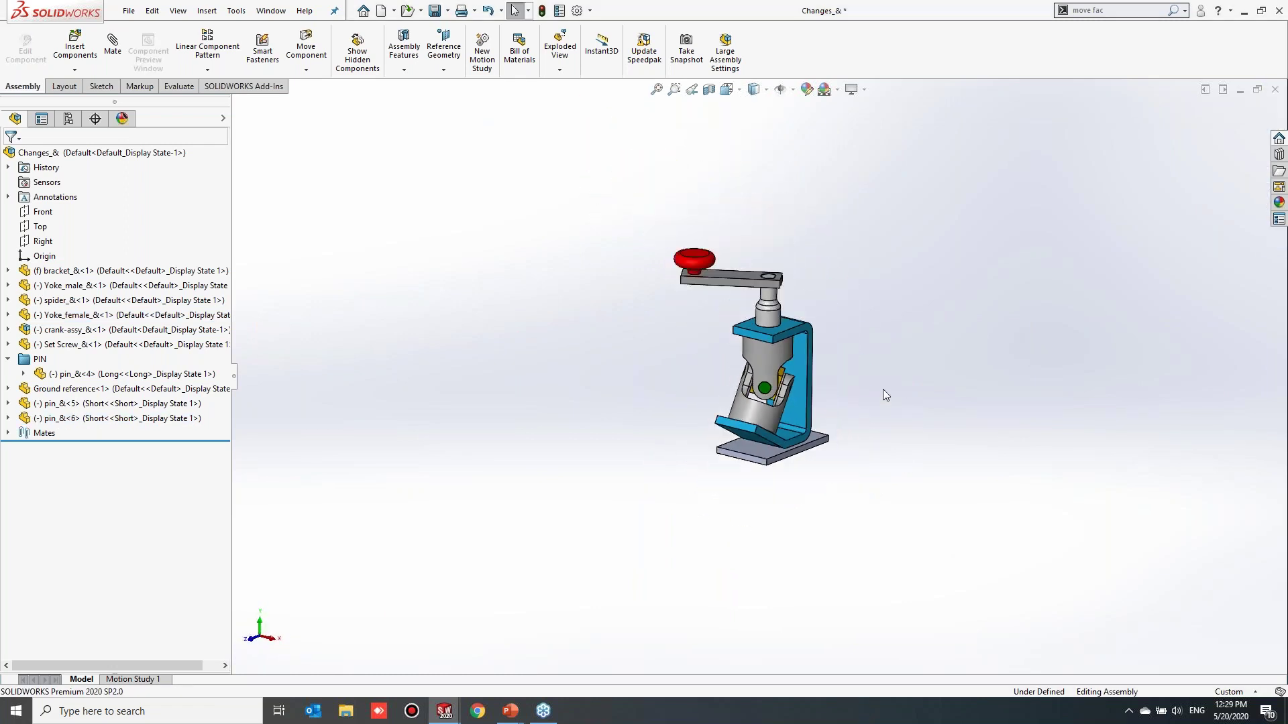
pyautogui.scroll(-2, 884, 389)
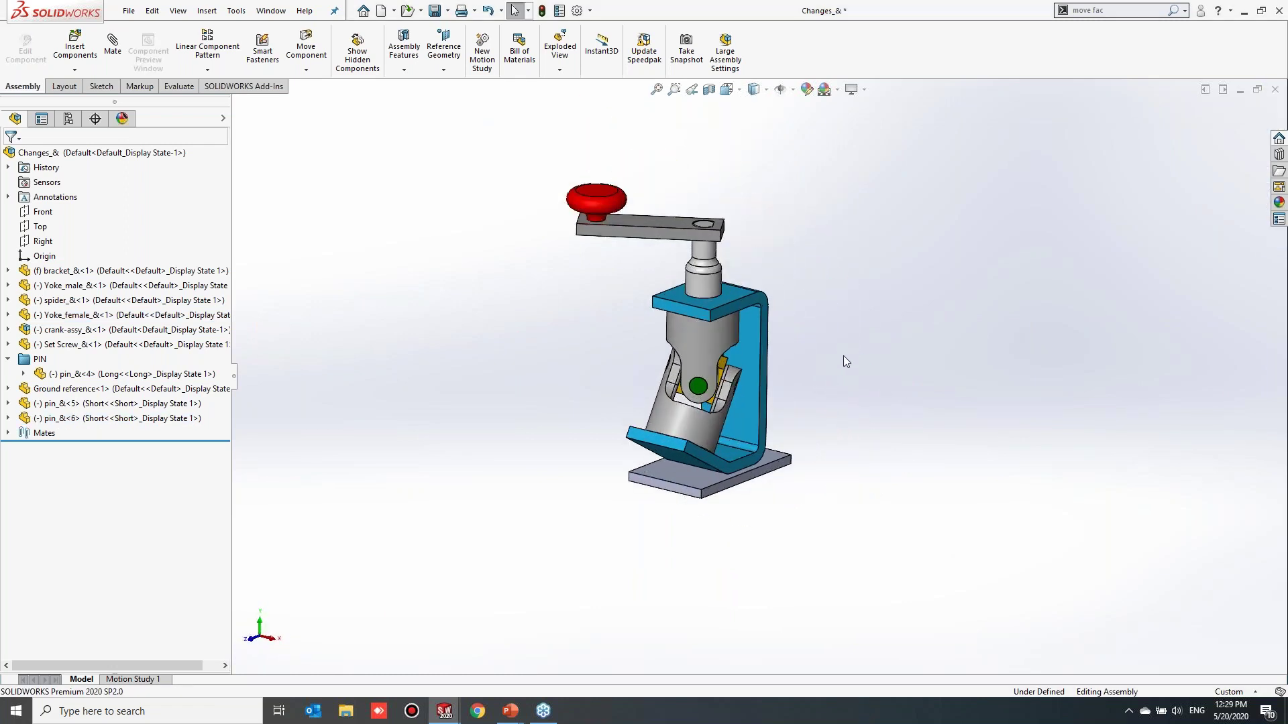
pyautogui.scroll(2, 850, 446)
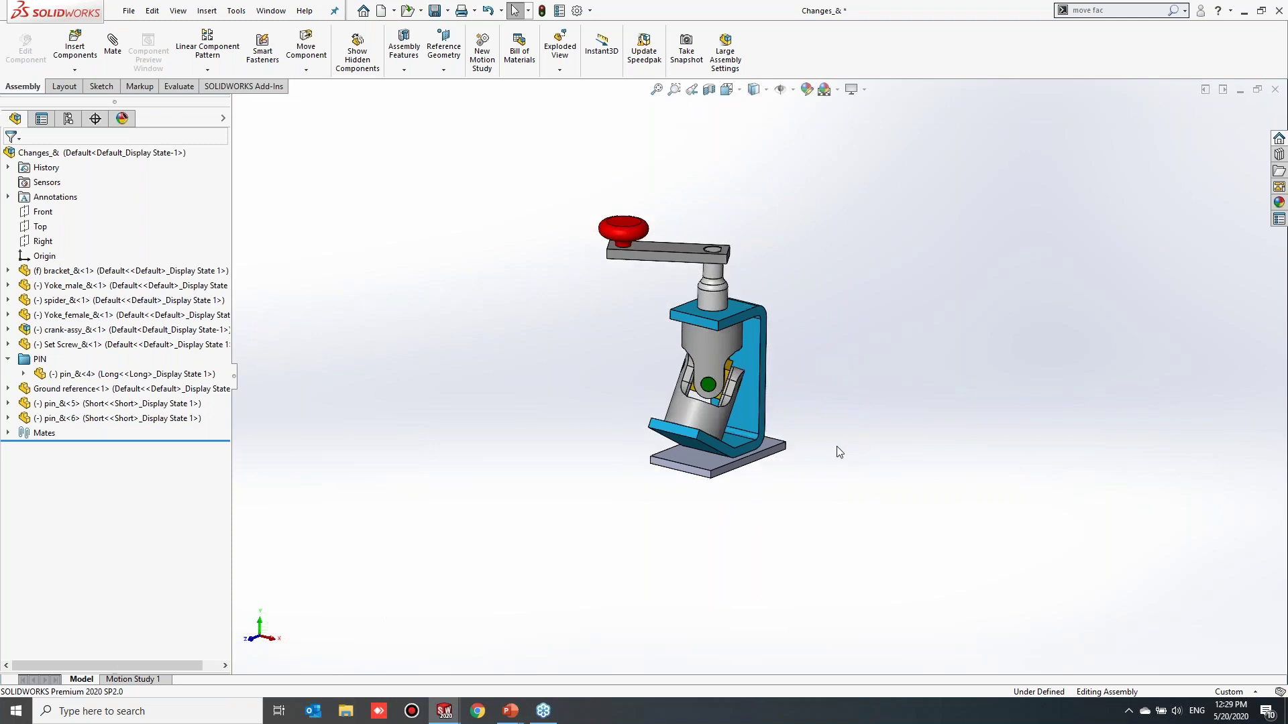
pyautogui.scroll(-3, 818, 428)
pyautogui.moveTo(816, 429); pyautogui.dragTo(792, 417, button='middle')
pyautogui.scroll(2, 742, 320)
pyautogui.scroll(-4, 752, 376)
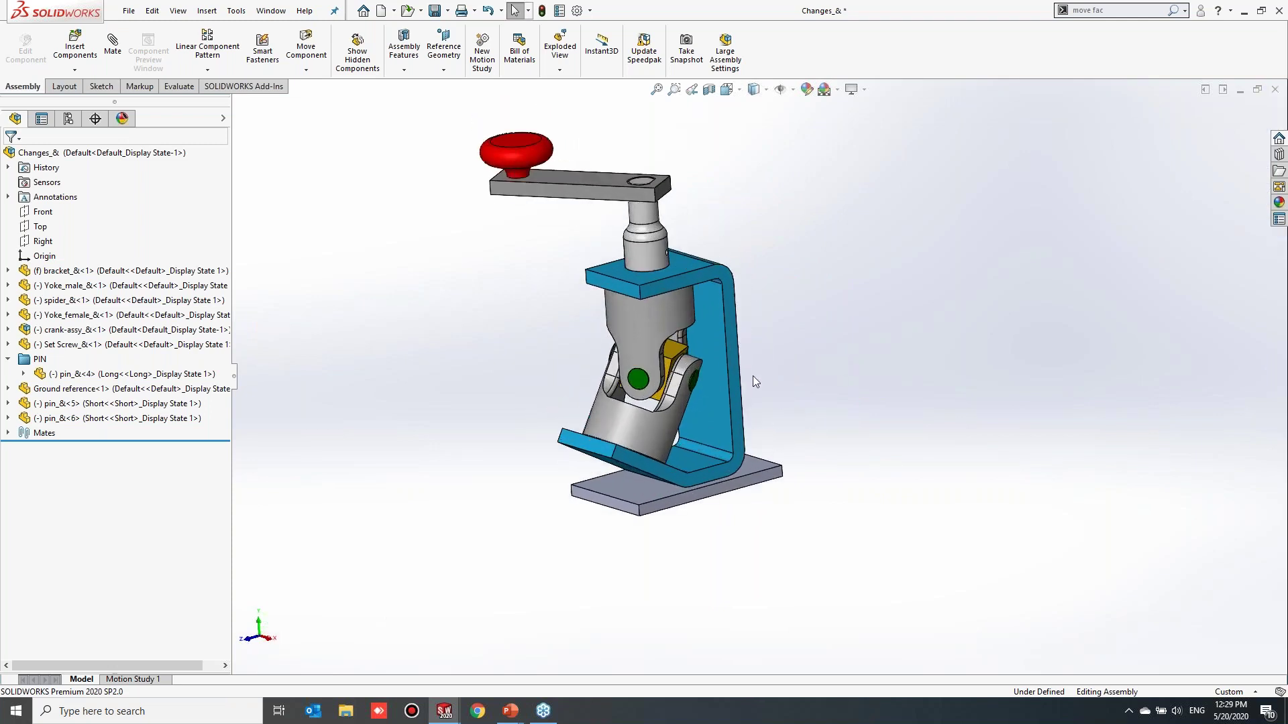
pyautogui.scroll(1, 771, 342)
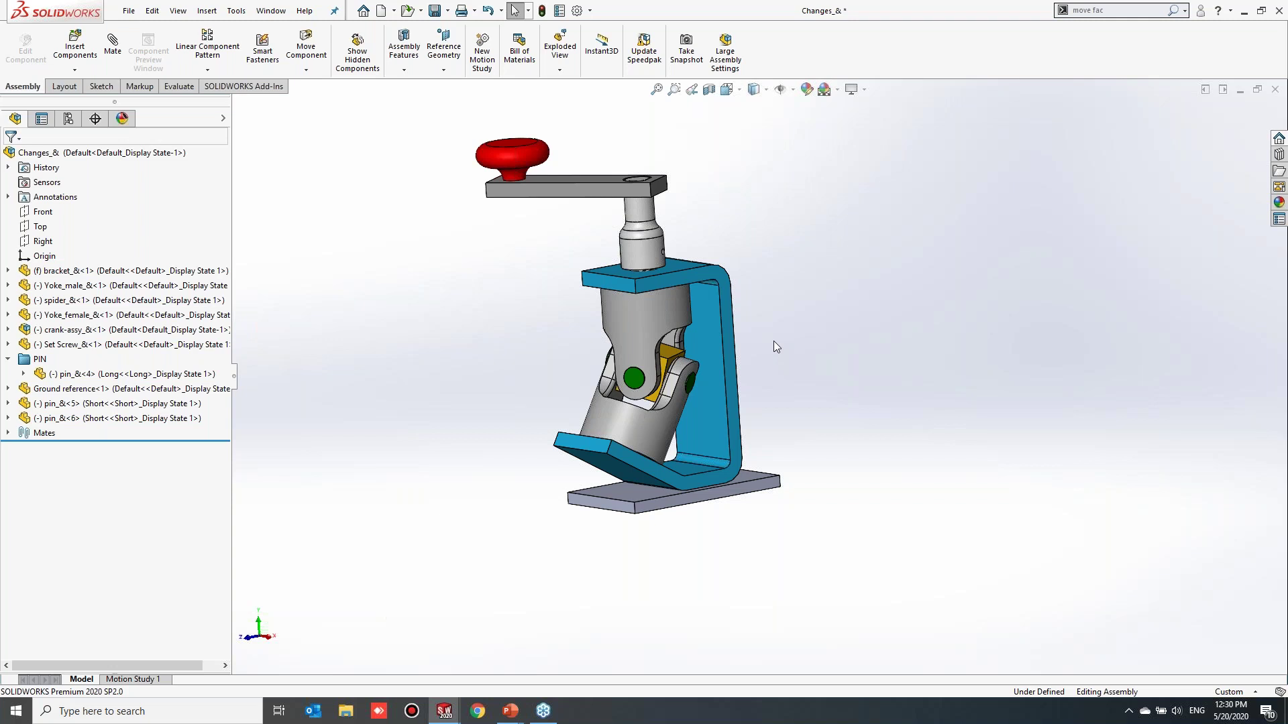
# Turn the Ground reference plate beneath the bracket into an envelope through its component properties
pyautogui.moveTo(753, 520); pyautogui.dragTo(721, 531, button='middle')
pyautogui.scroll(-2, 733, 480)
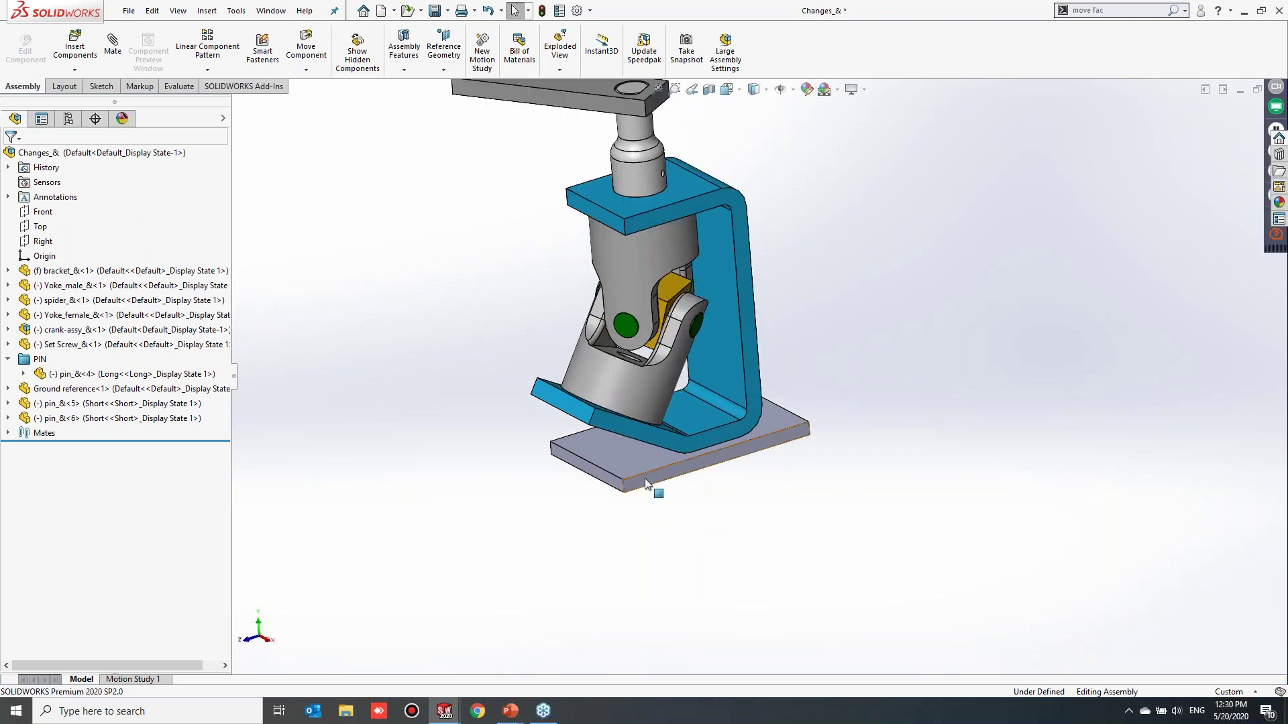
pyautogui.click(625, 468)
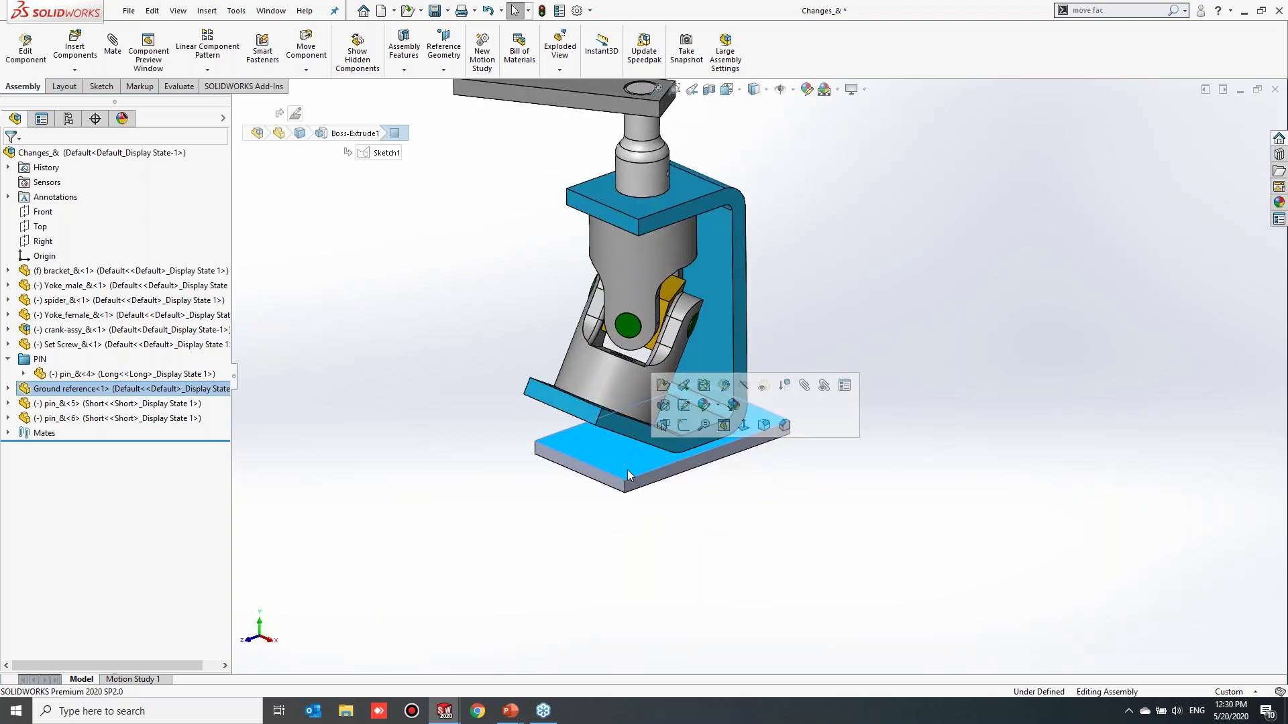
pyautogui.rightClick(628, 473)
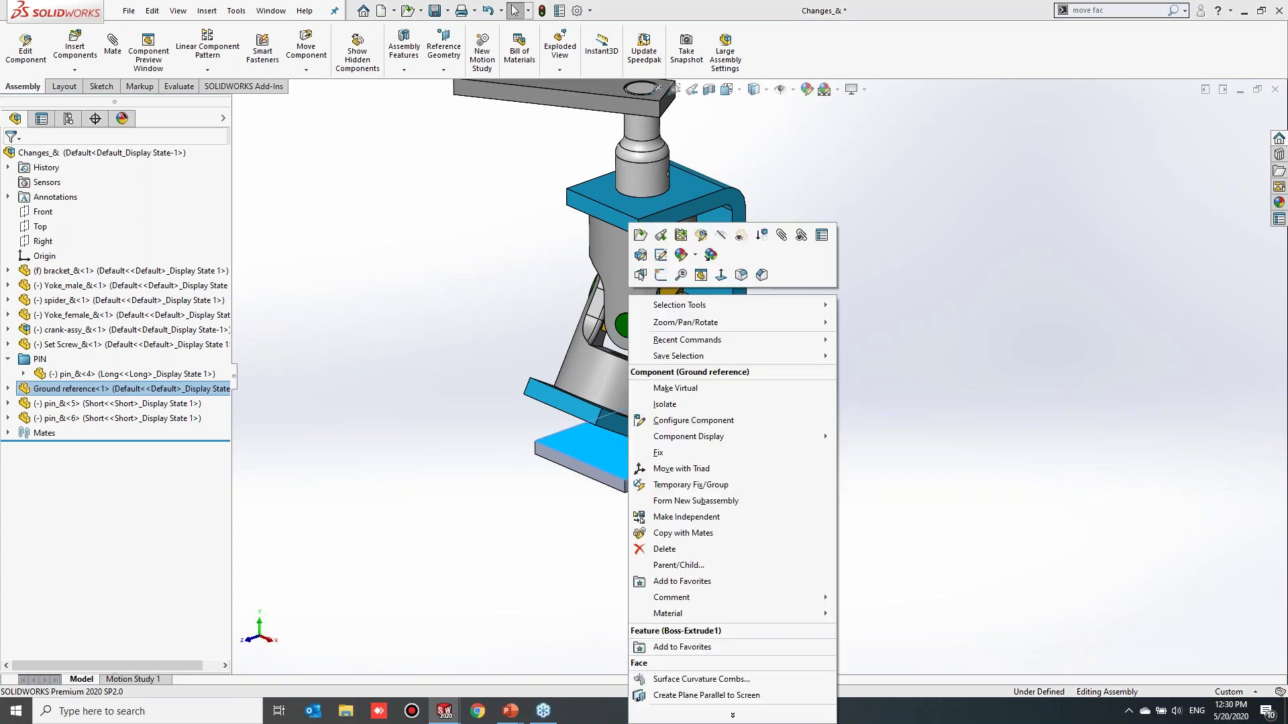
pyautogui.click(821, 235)
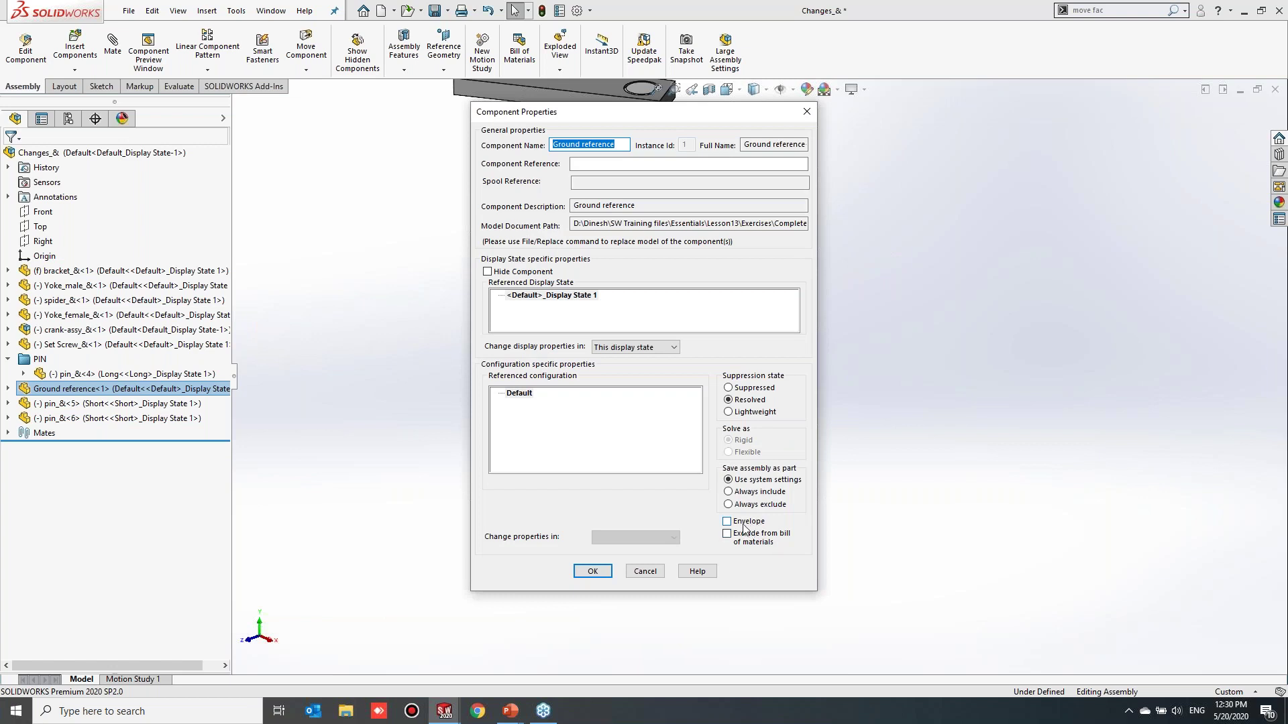
pyautogui.click(727, 522)
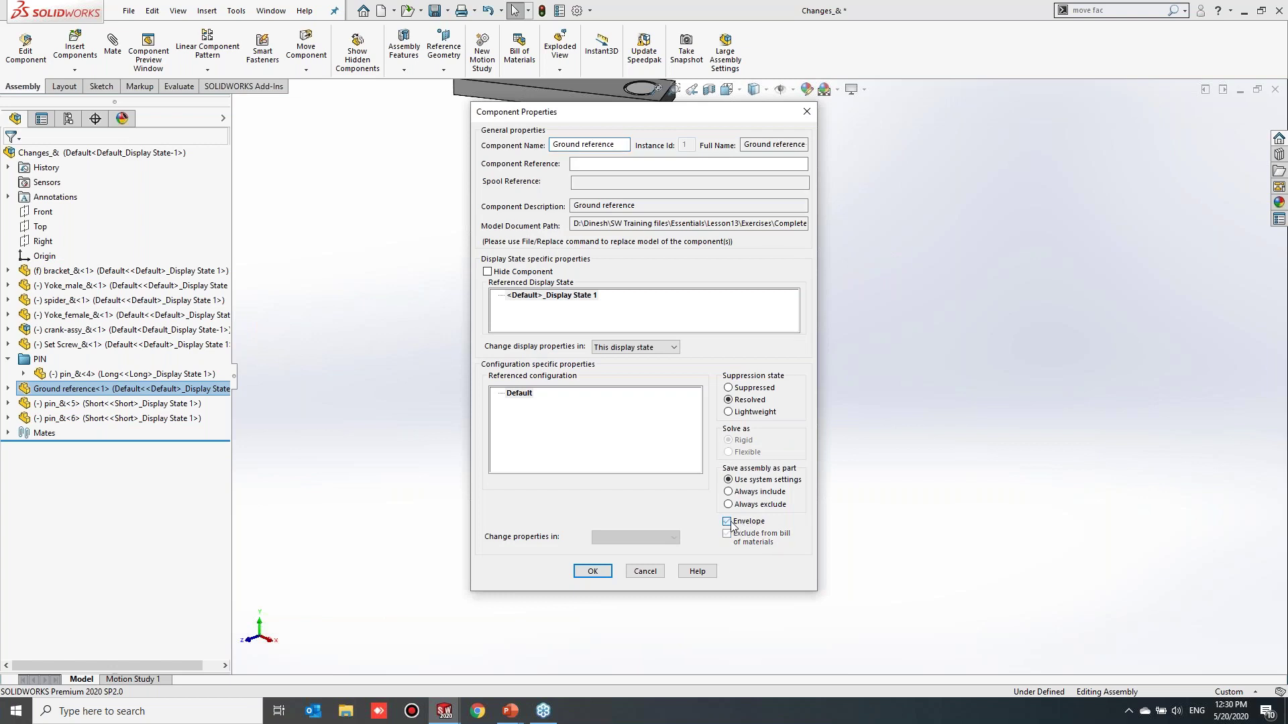
pyautogui.click(592, 571)
pyautogui.scroll(-1, 725, 487)
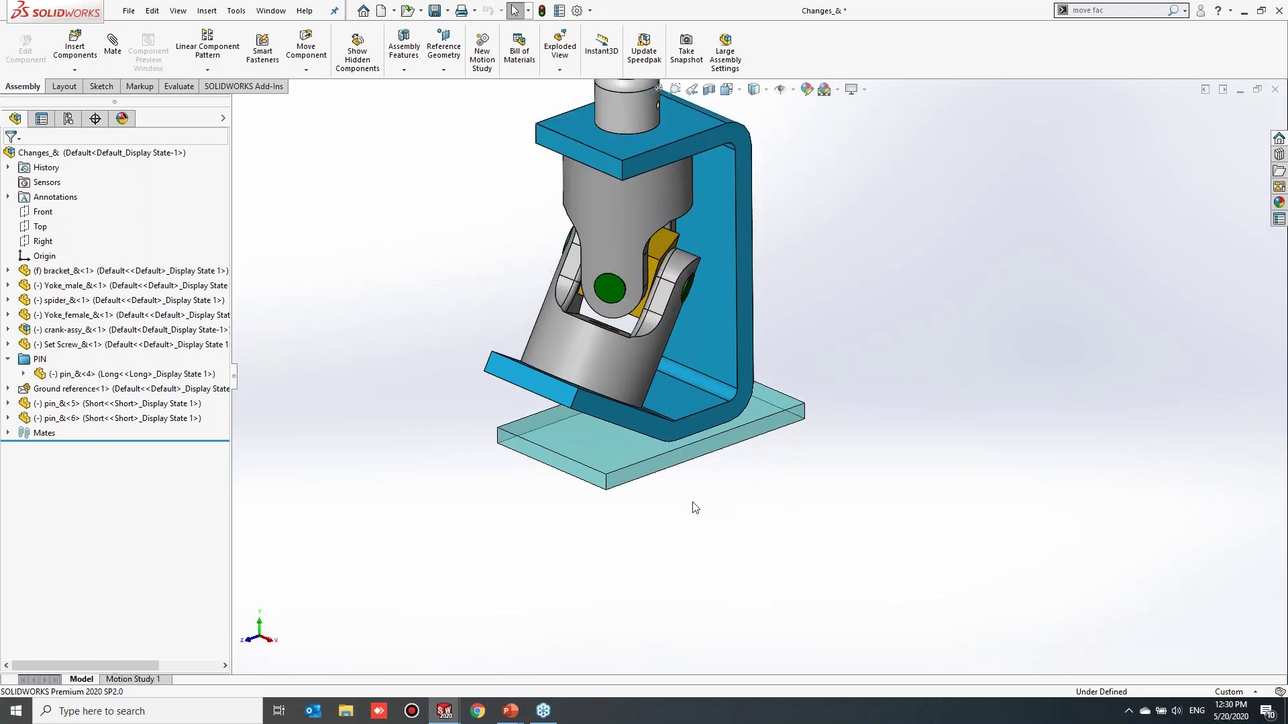
# Examine the envelope plate in the model and its Ground reference entry in the component tree
pyautogui.scroll(2, 713, 513)
pyautogui.scroll(1, 709, 391)
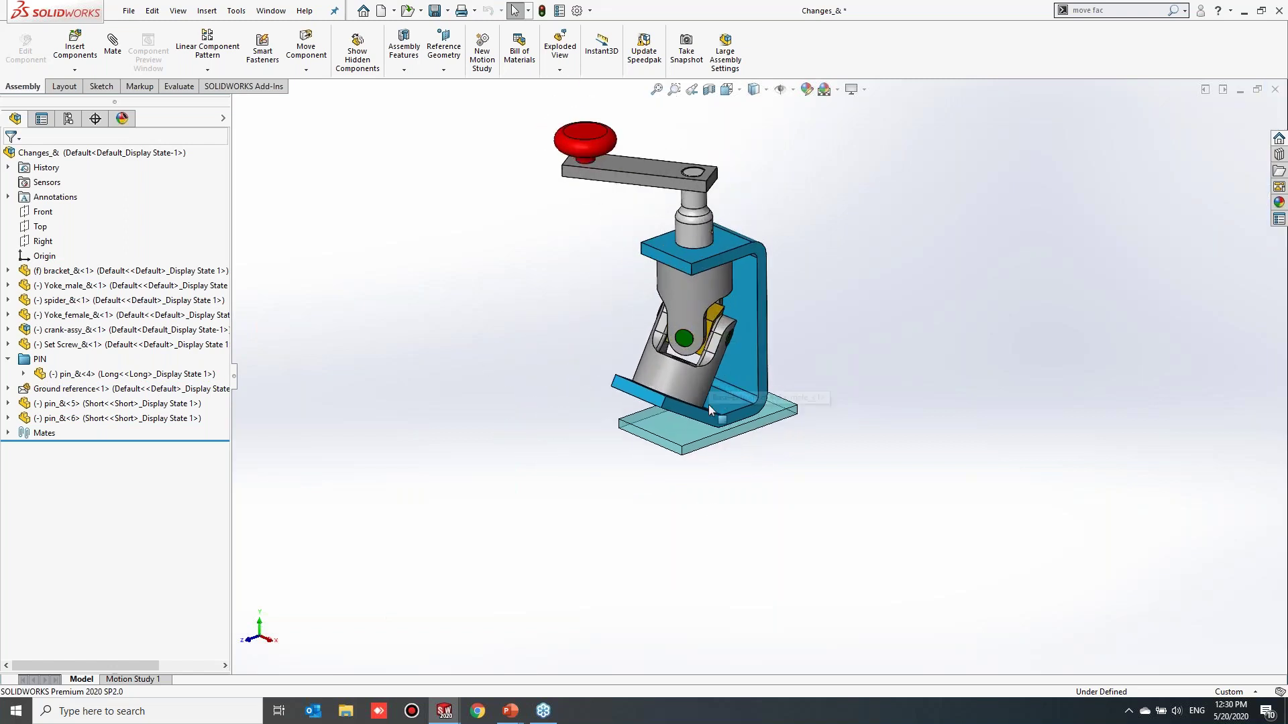
pyautogui.scroll(-1, 664, 437)
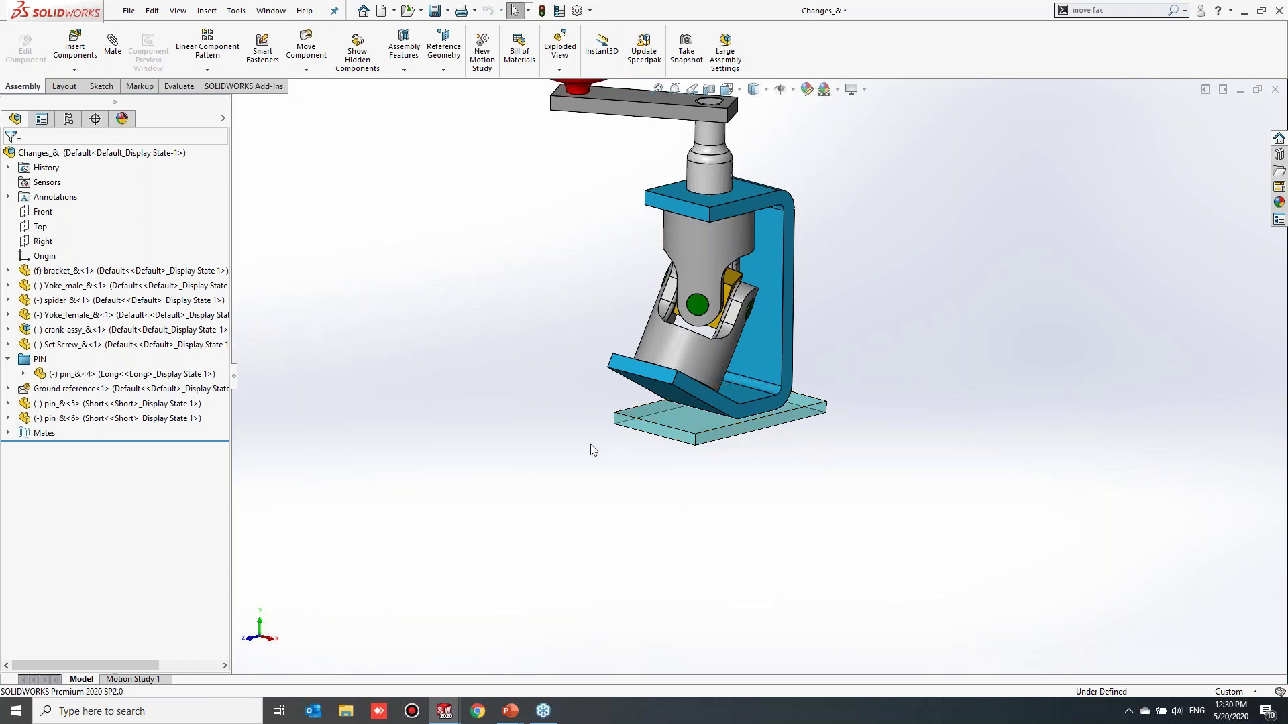
pyautogui.moveTo(23, 395)
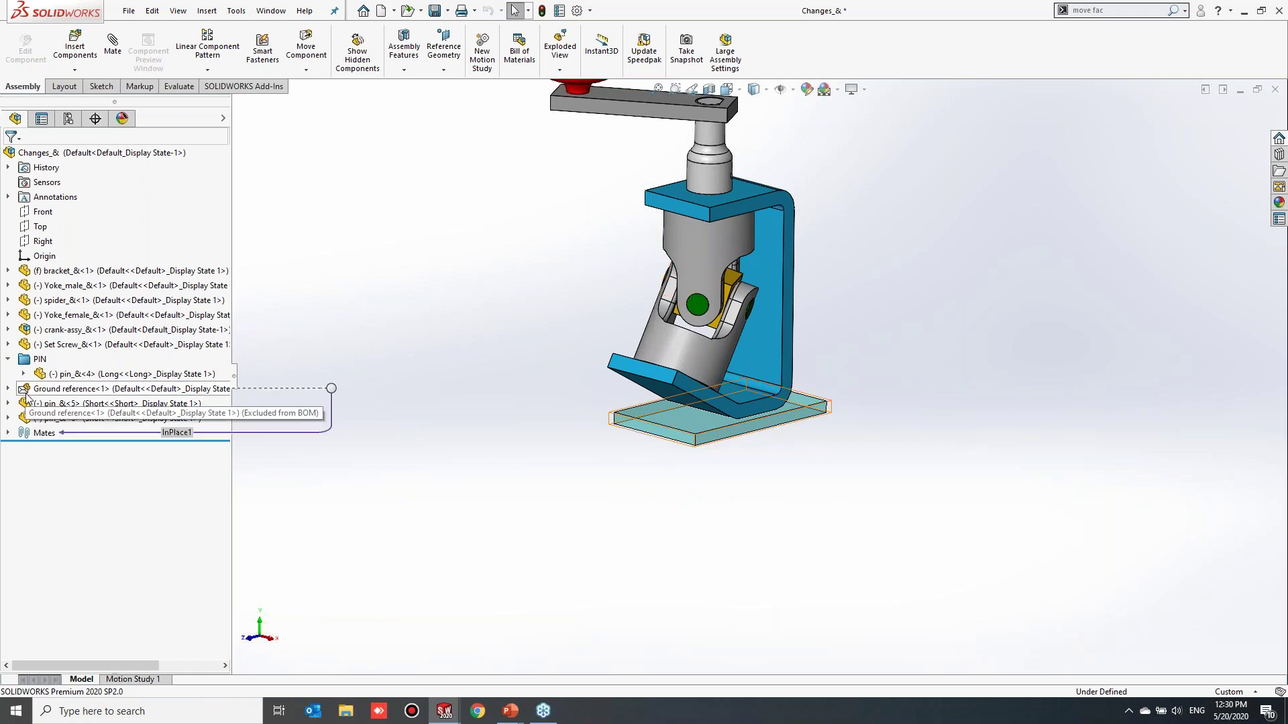
pyautogui.scroll(3, 767, 382)
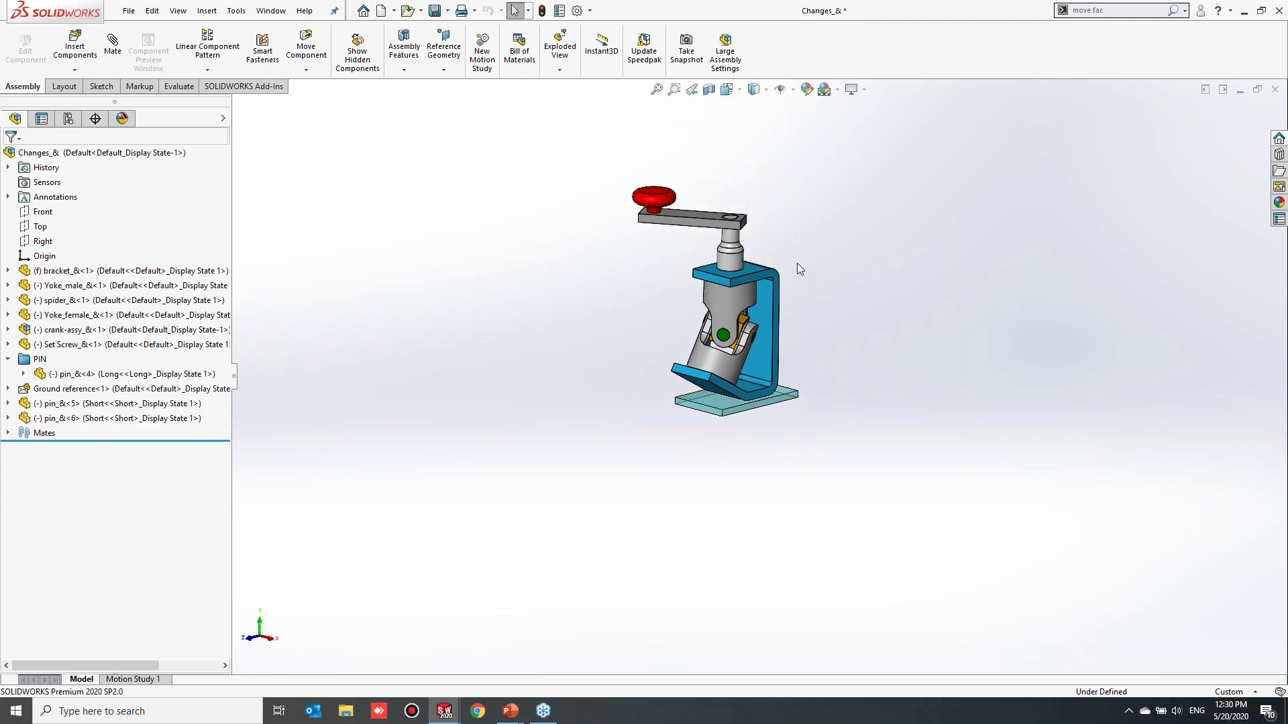
pyautogui.scroll(-2, 804, 279)
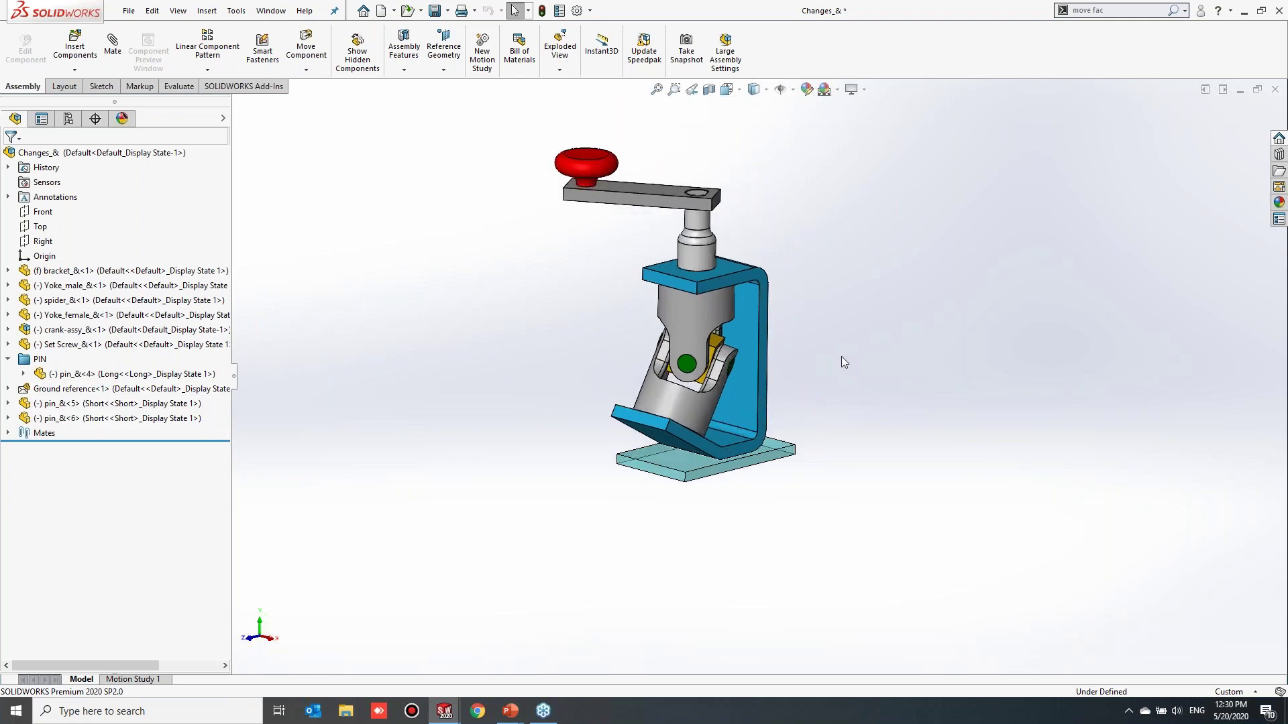
pyautogui.scroll(2, 772, 369)
pyautogui.scroll(-2, 794, 373)
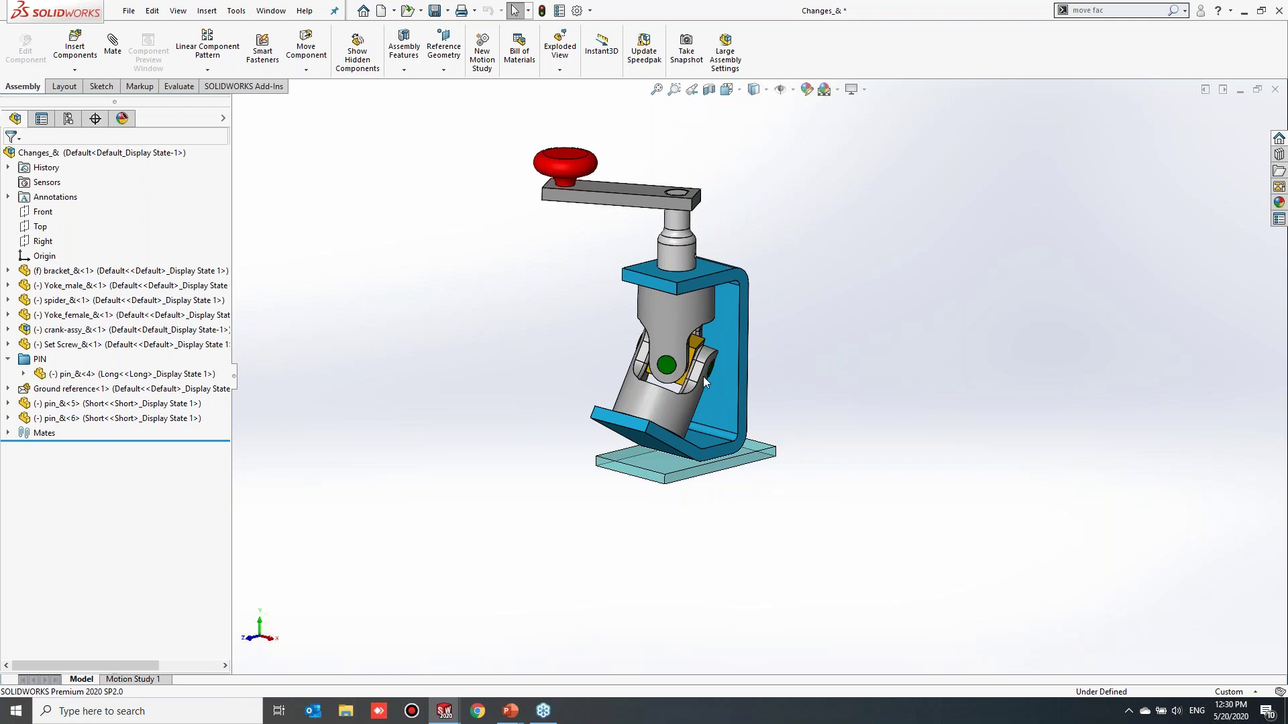
pyautogui.scroll(2, 718, 352)
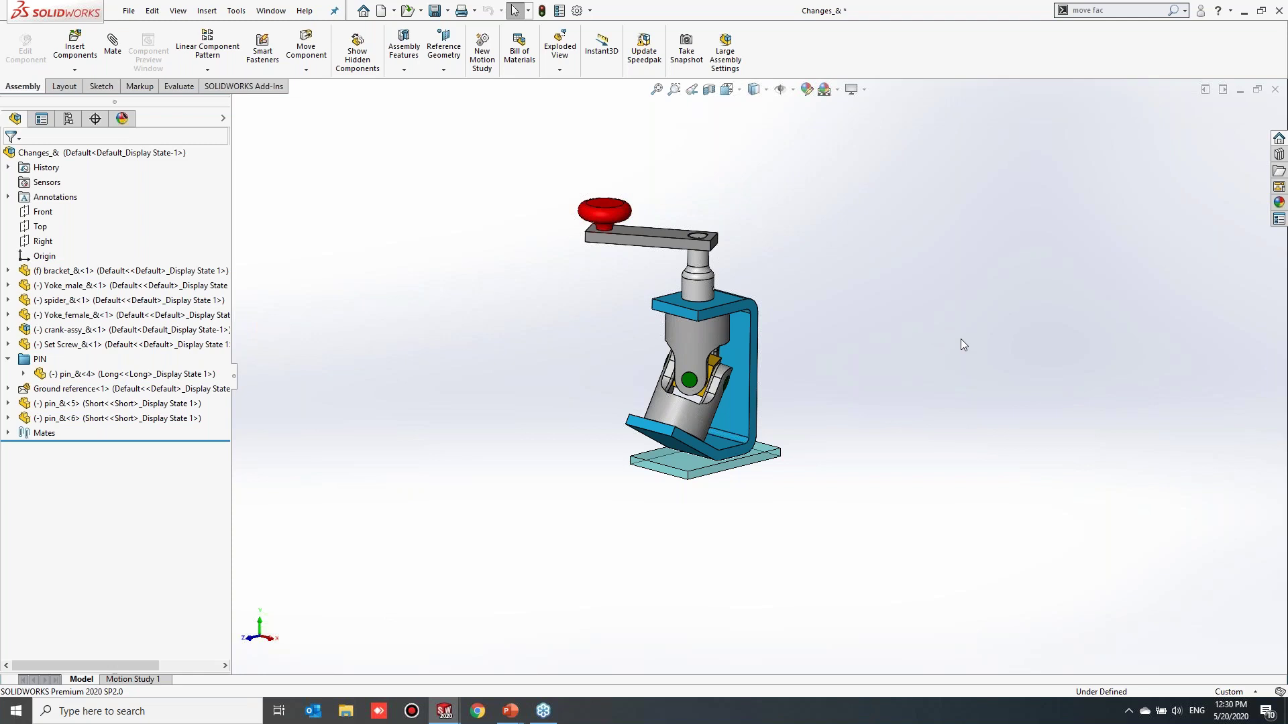
# Review the assembly's Pack and Go options, including saving to a Zip file, and leave without packaging
pyautogui.click(129, 11)
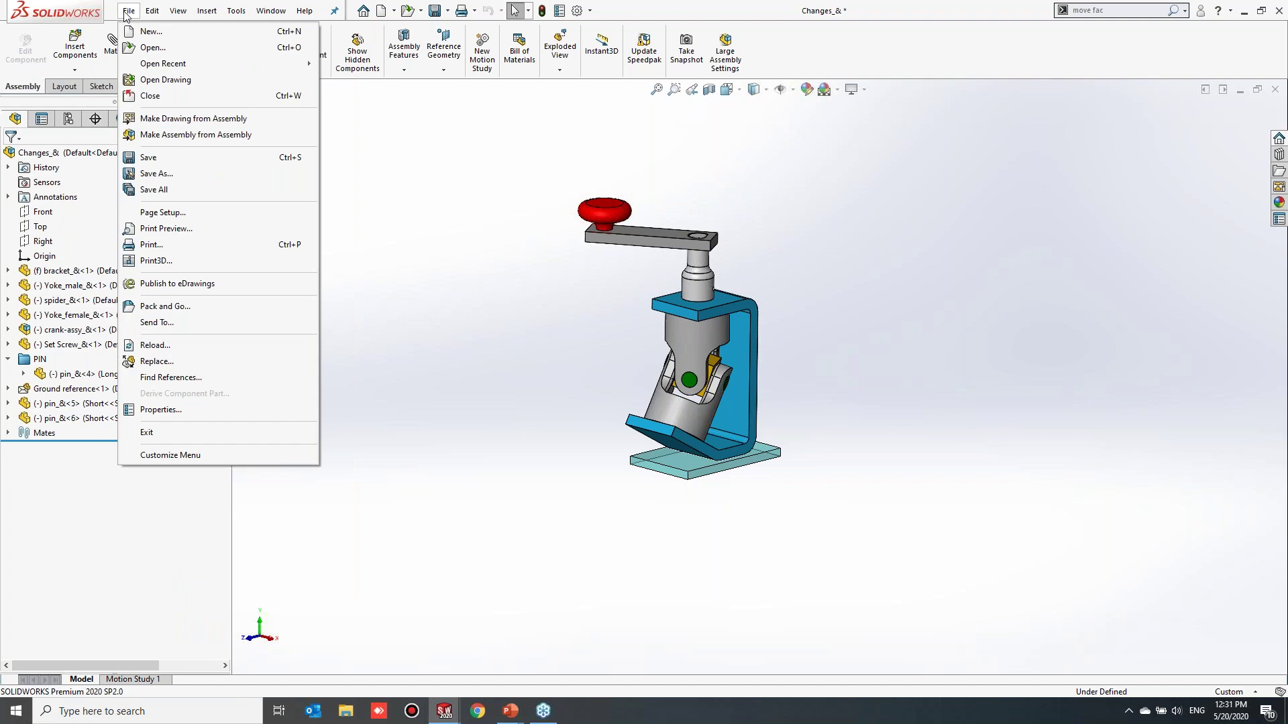
pyautogui.click(140, 307)
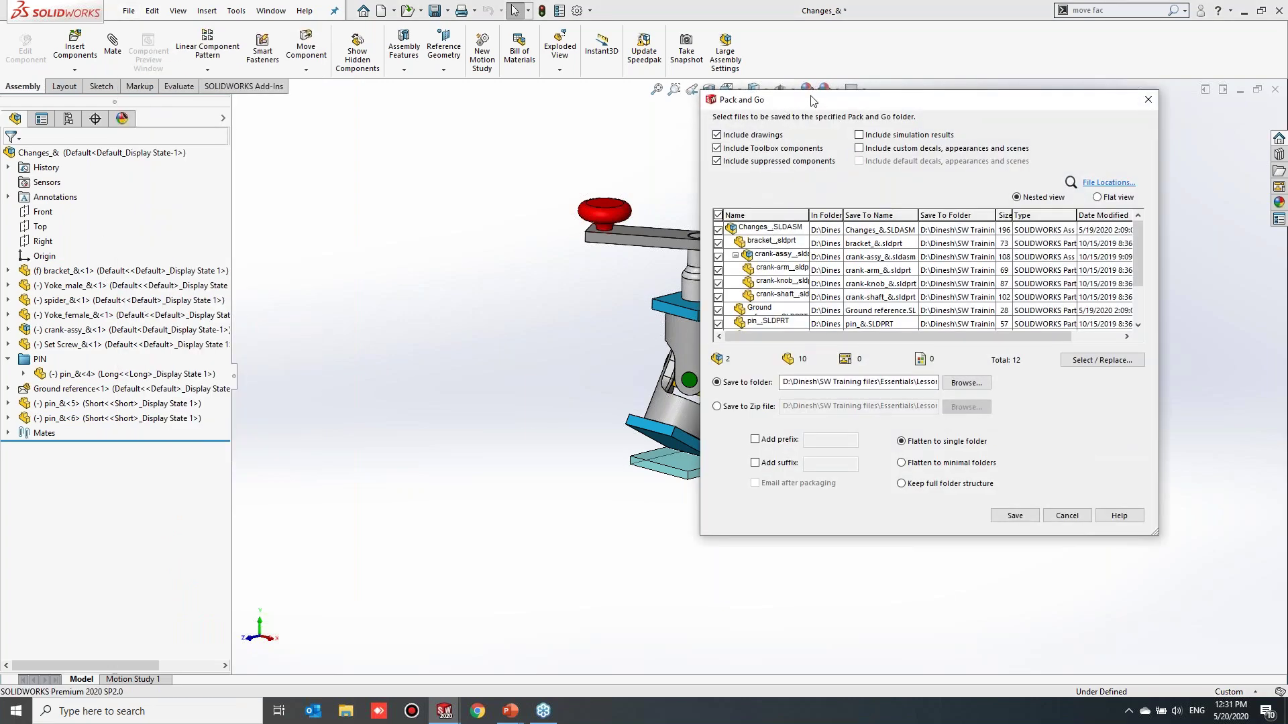
pyautogui.moveTo(800, 107); pyautogui.dragTo(386, 129)
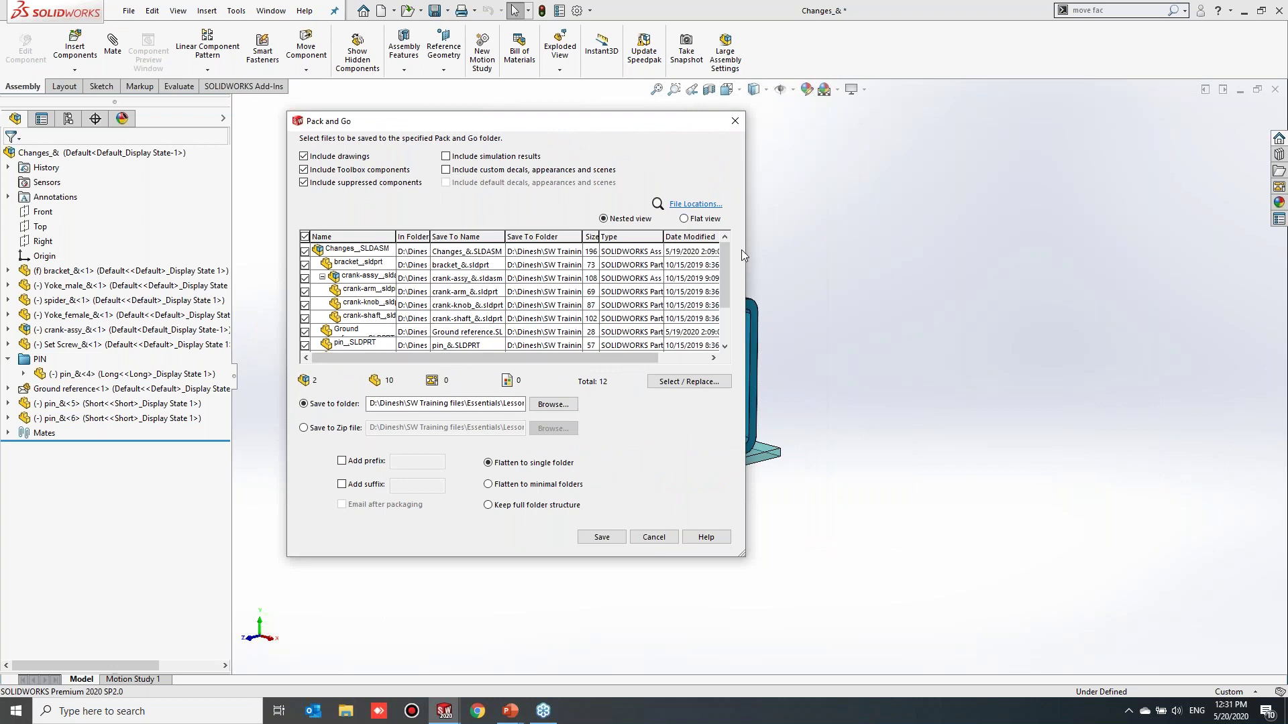
pyautogui.moveTo(722, 273)
pyautogui.mouseDown()
pyautogui.moveTo(719, 325)
pyautogui.moveTo(707, 268)
pyautogui.mouseUp()
pyautogui.click(304, 427)
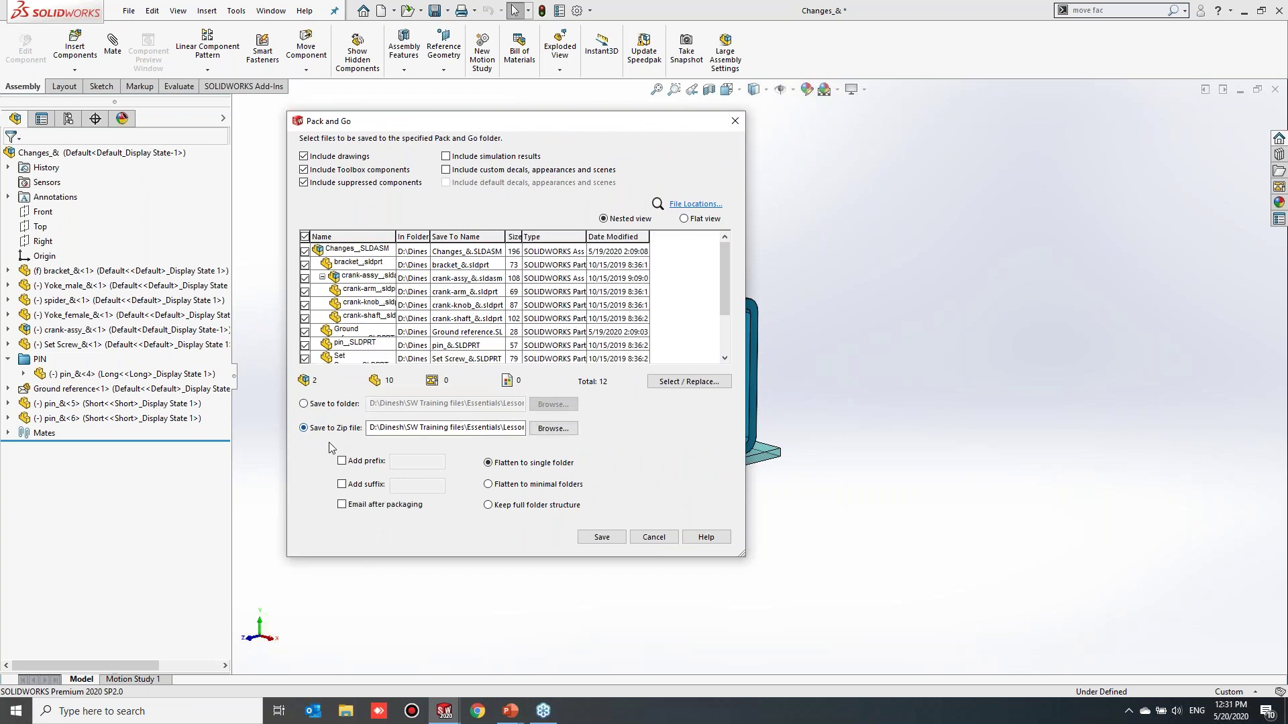
pyautogui.click(555, 431)
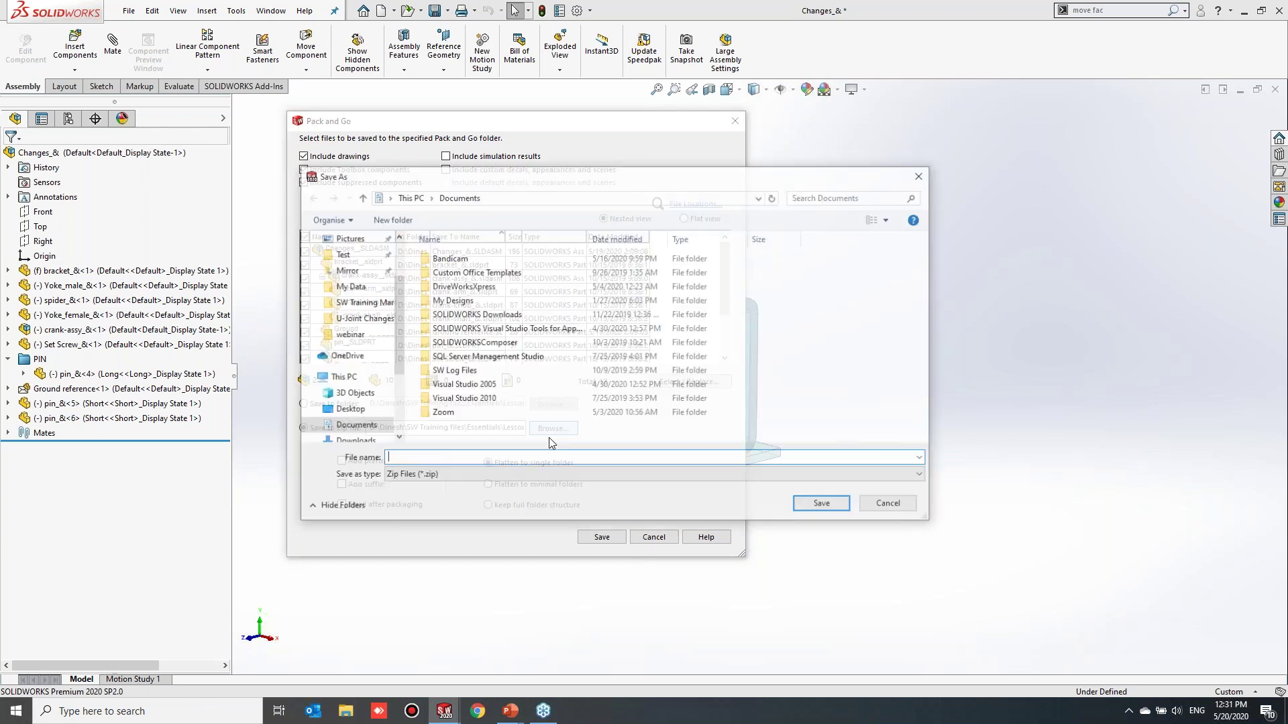
pyautogui.click(868, 505)
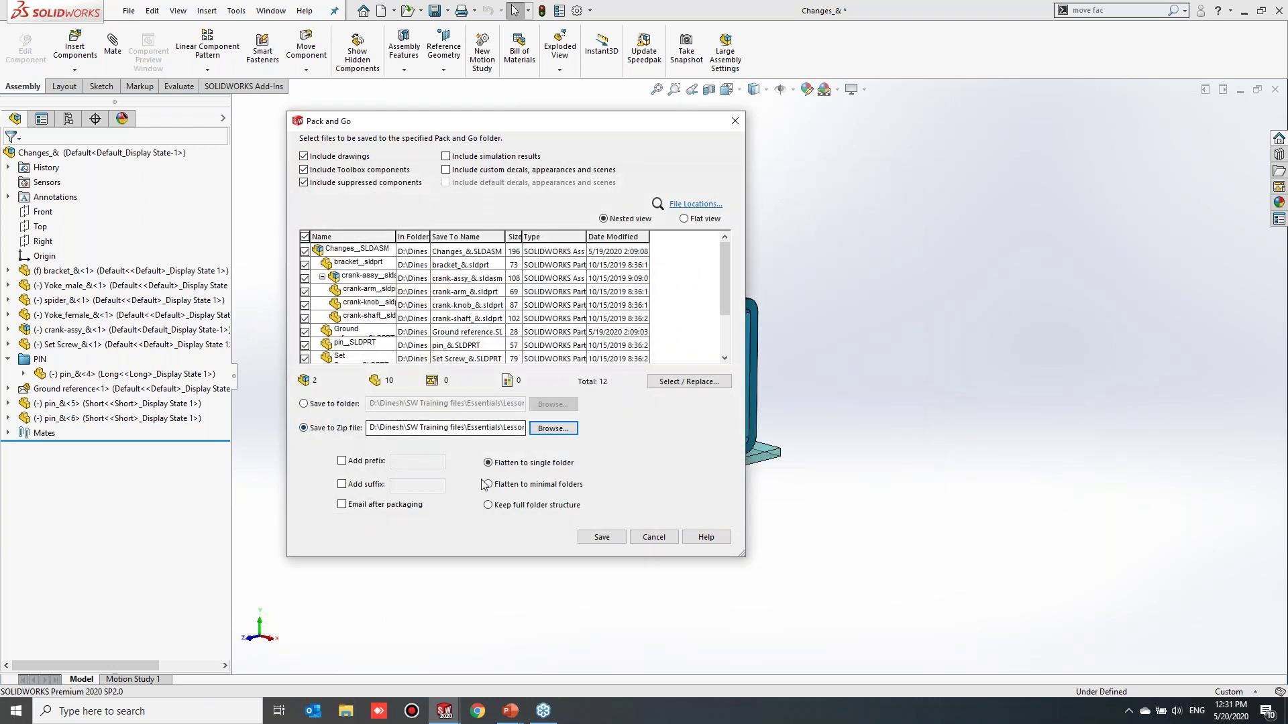
pyautogui.click(652, 538)
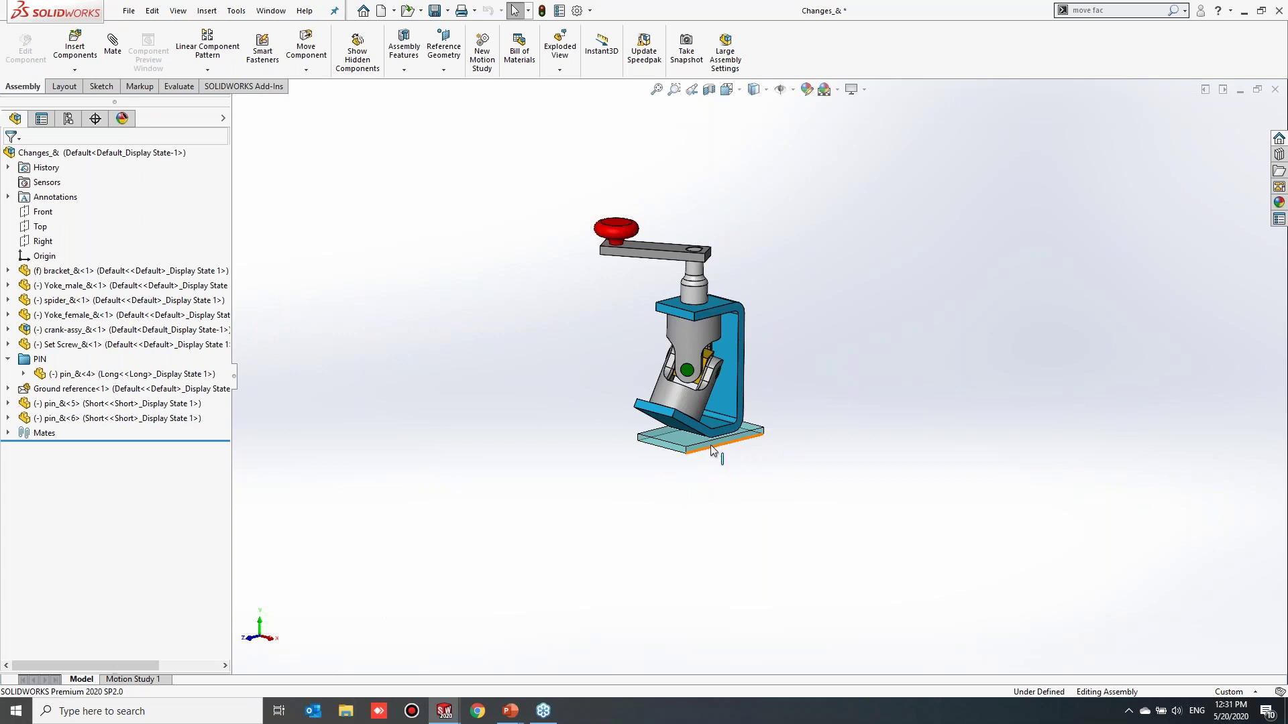
# Insert a top-level-only bill of materials with the bom-standard template, using the existing Unassigned Items annotation view, and place it beside the model
pyautogui.scroll(-2, 735, 455)
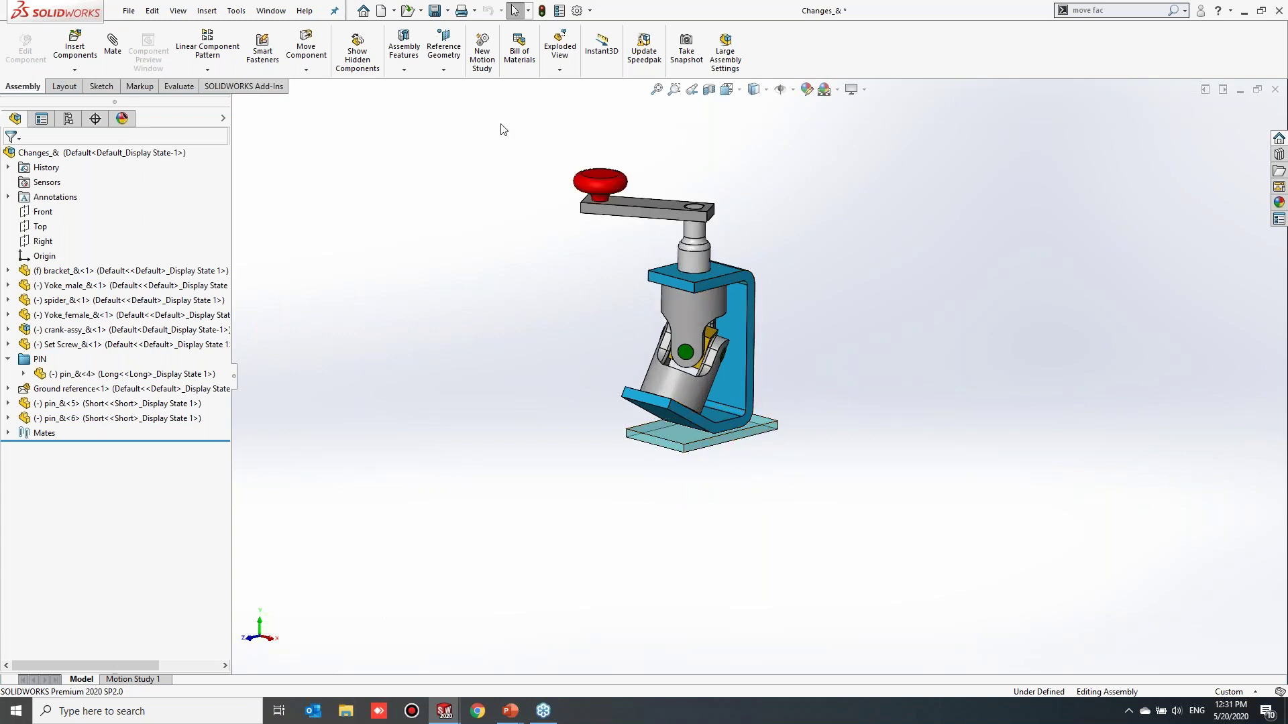
pyautogui.click(518, 56)
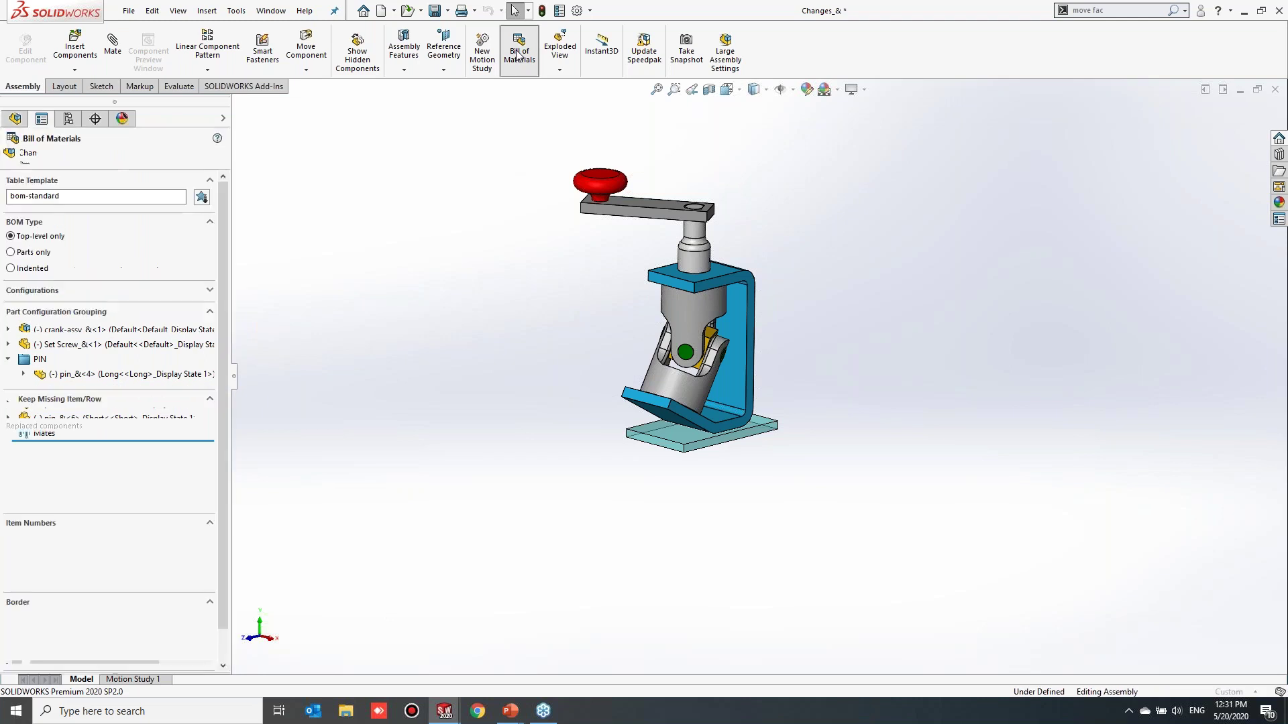
pyautogui.click(11, 160)
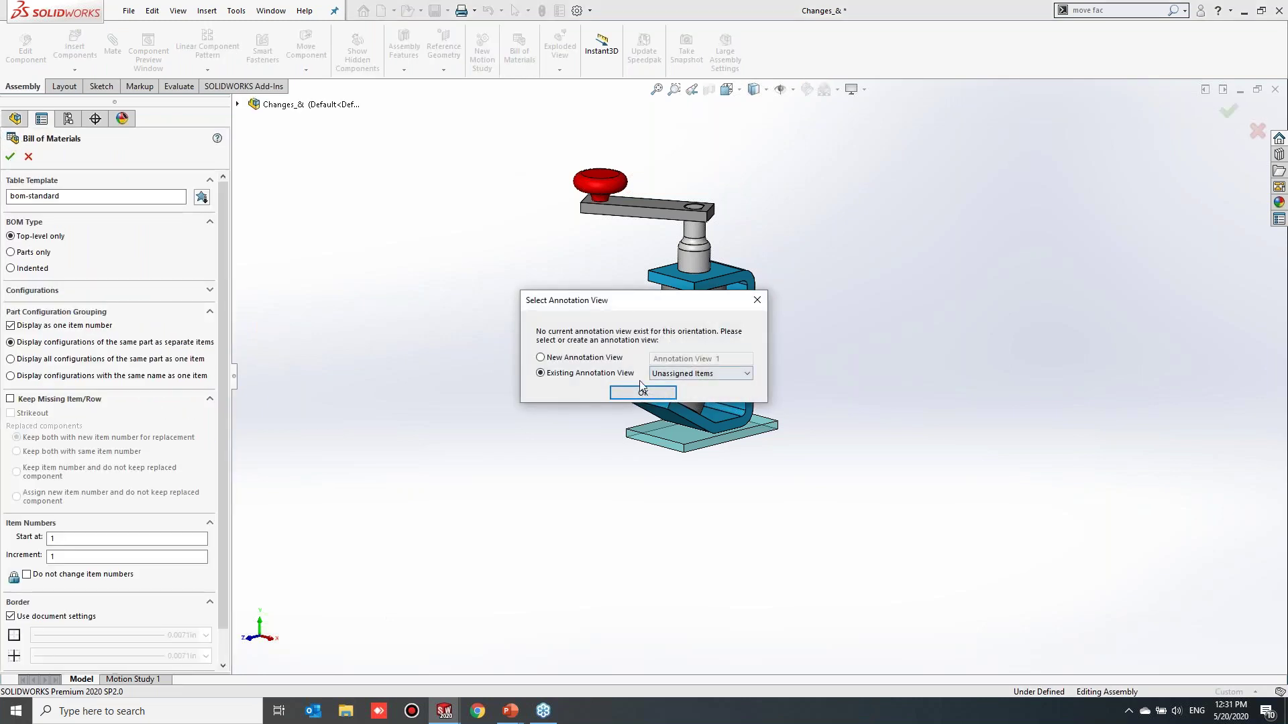
pyautogui.click(639, 390)
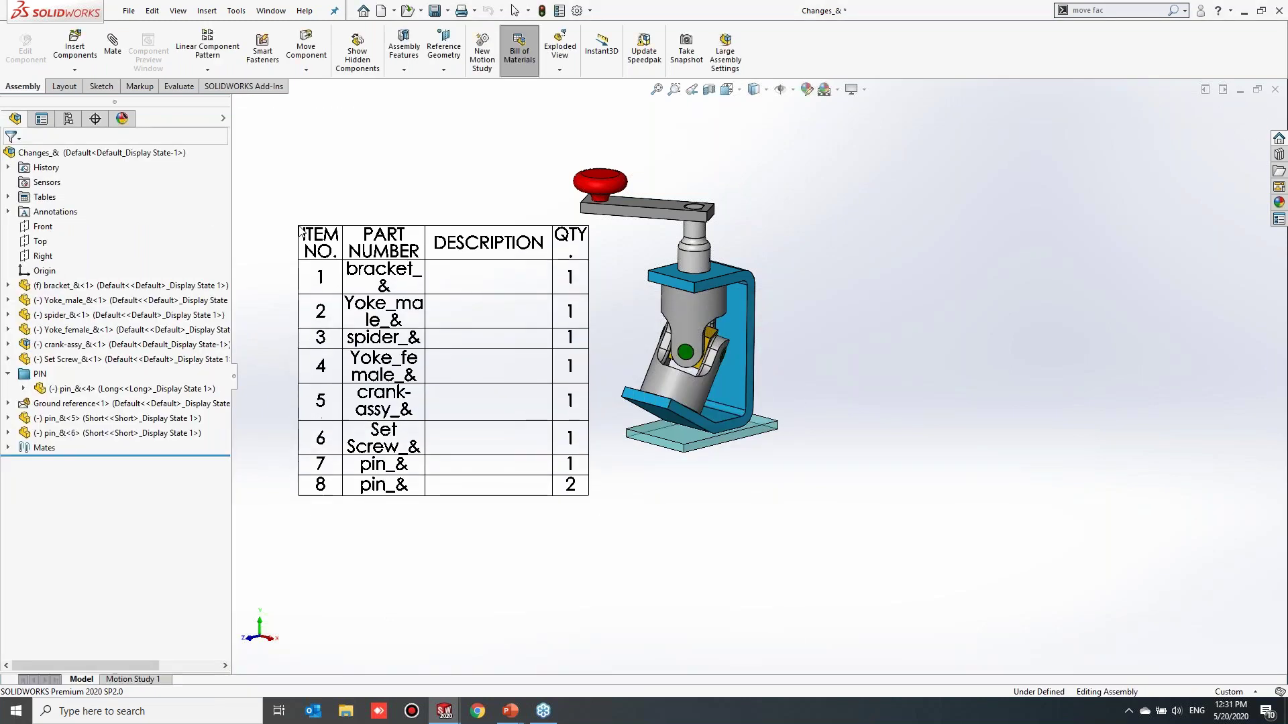
pyautogui.click(291, 212)
pyautogui.scroll(-3, 422, 560)
pyautogui.scroll(3, 768, 377)
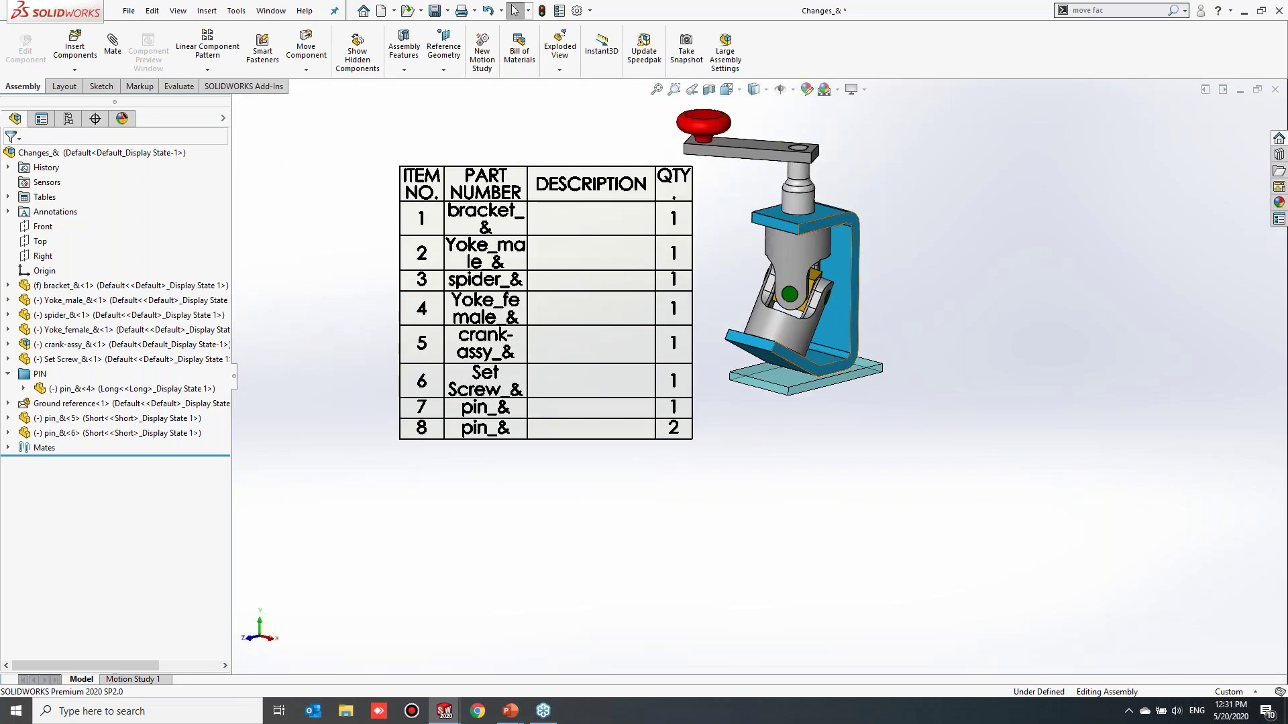
pyautogui.click(526, 437)
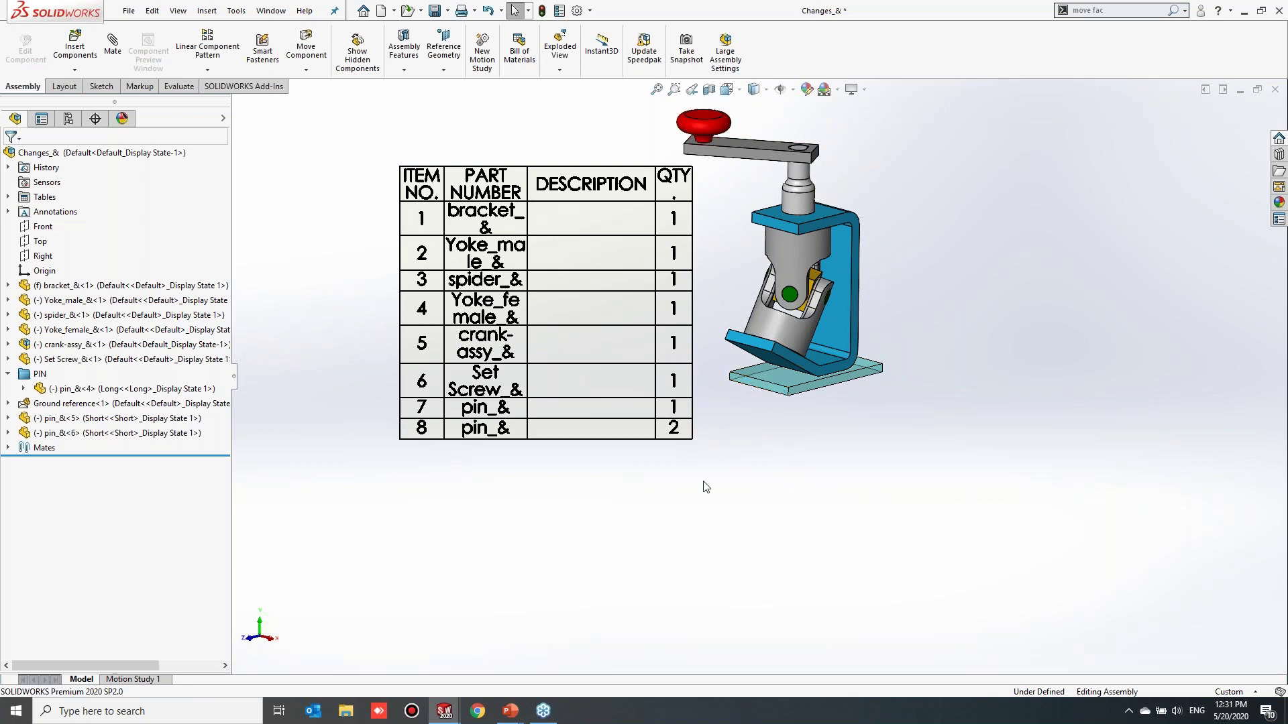
pyautogui.scroll(2, 609, 470)
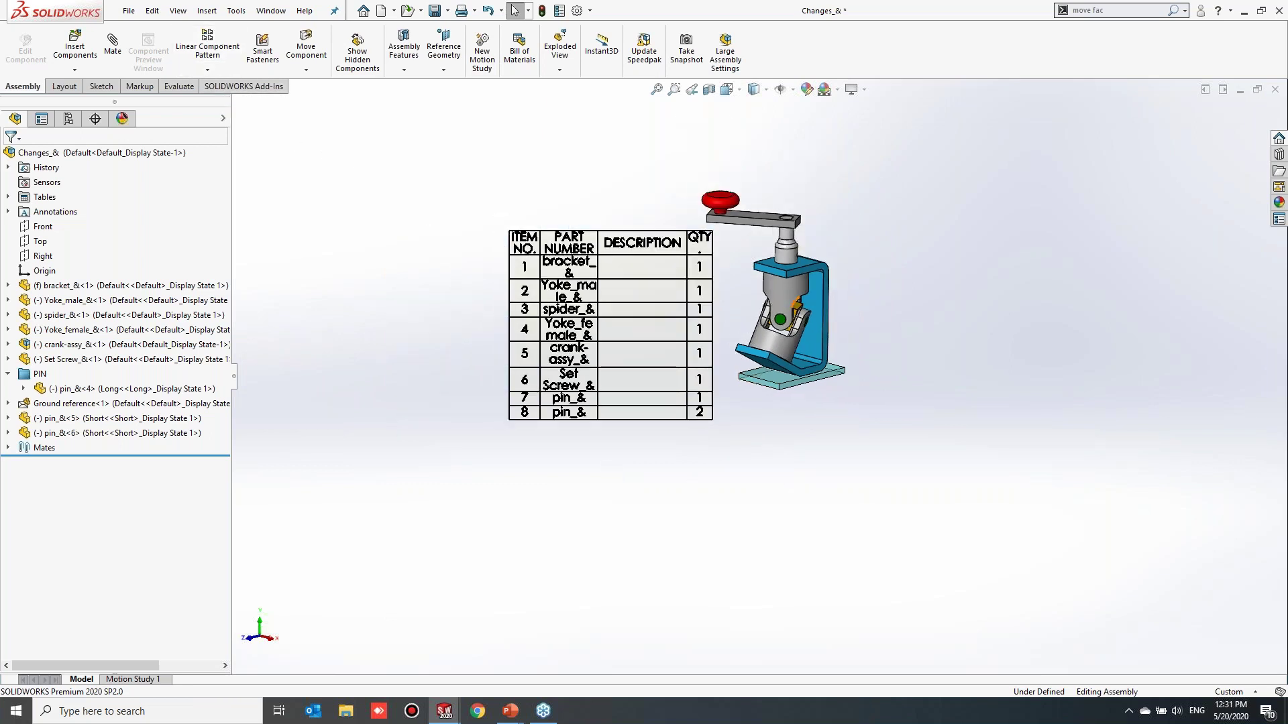
pyautogui.scroll(-1, 808, 279)
# Switch to the PowerPoint slide show at the SOLIDWORKS Tips and Tricks overview slide
pyautogui.click(128, 10)
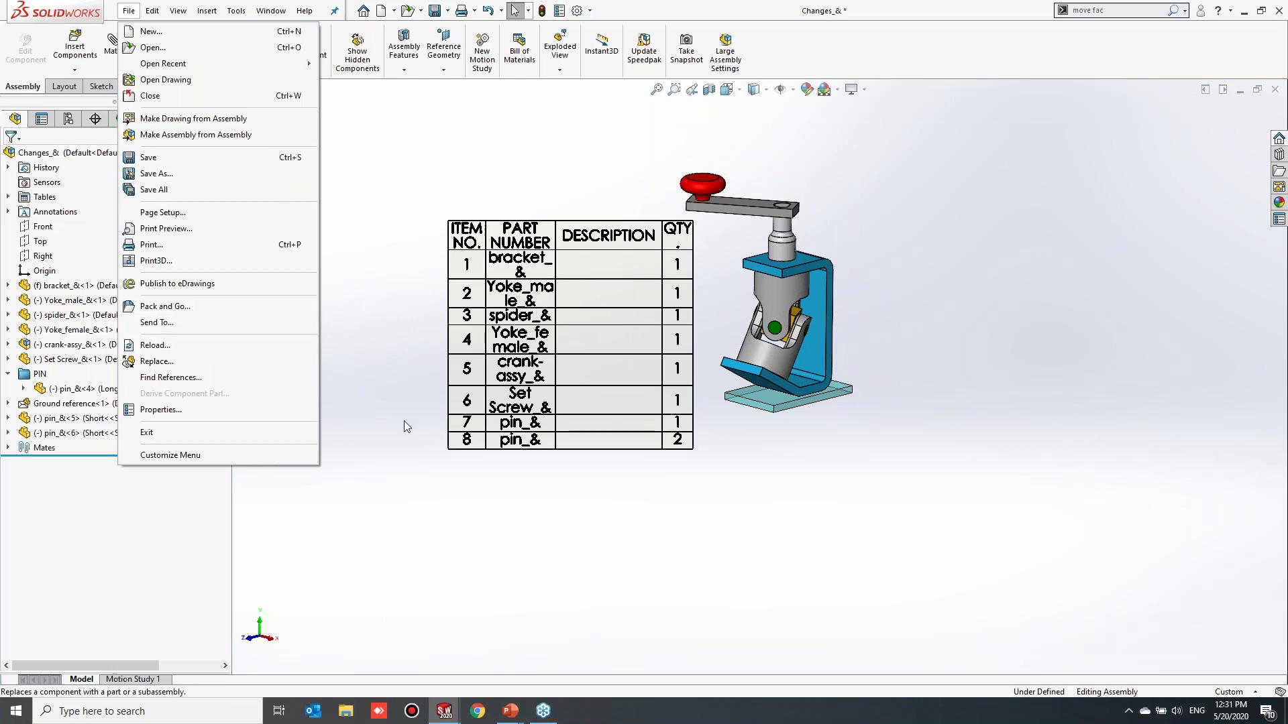
pyautogui.click(448, 480)
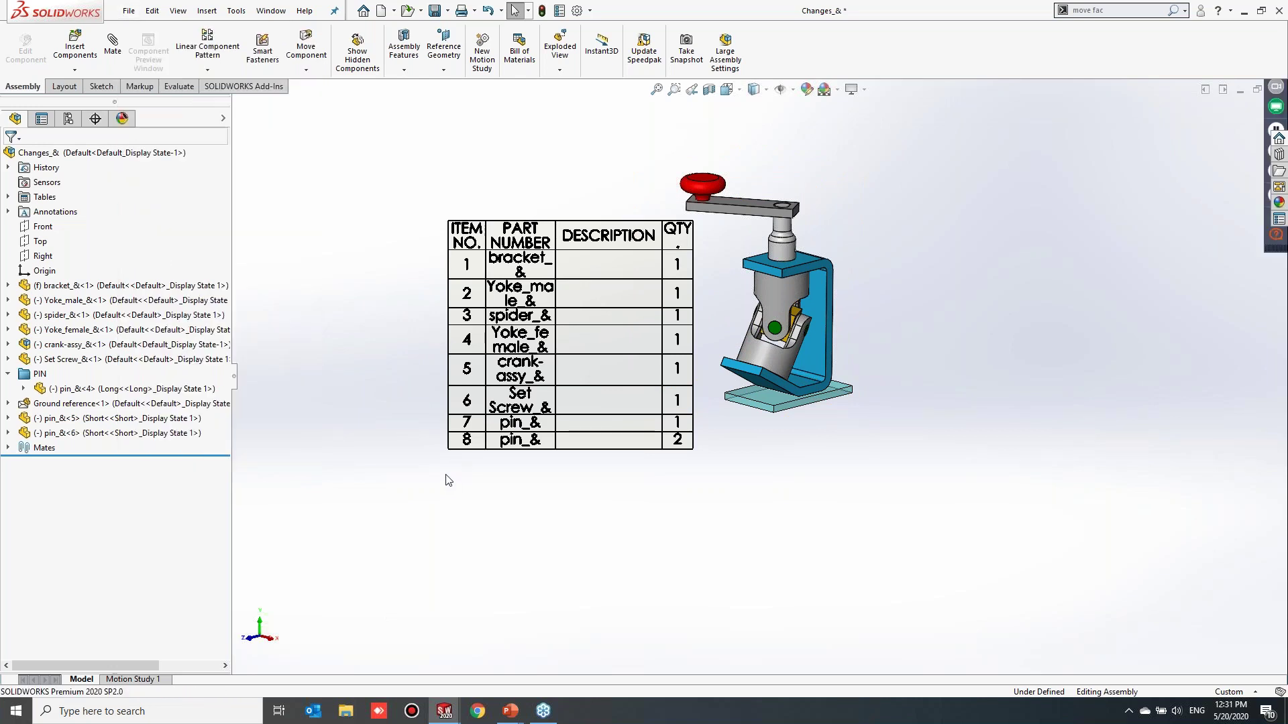
pyautogui.hotkey('alt', 'Tab')
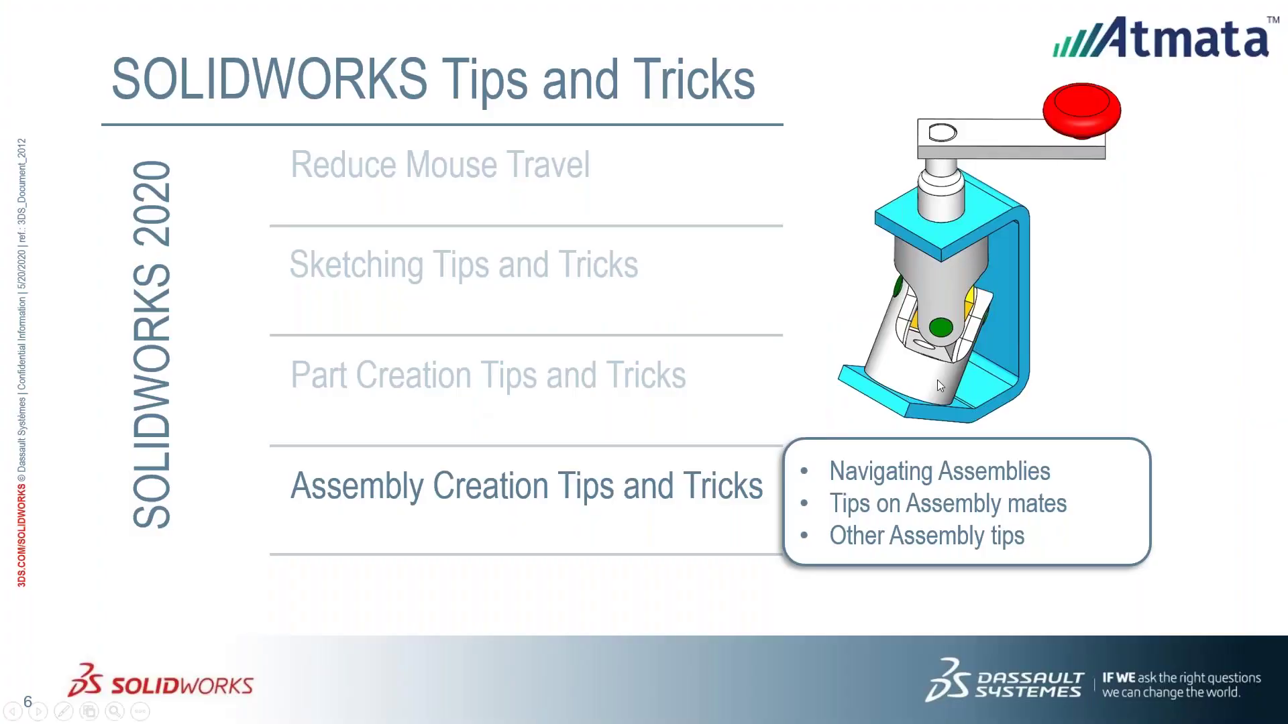